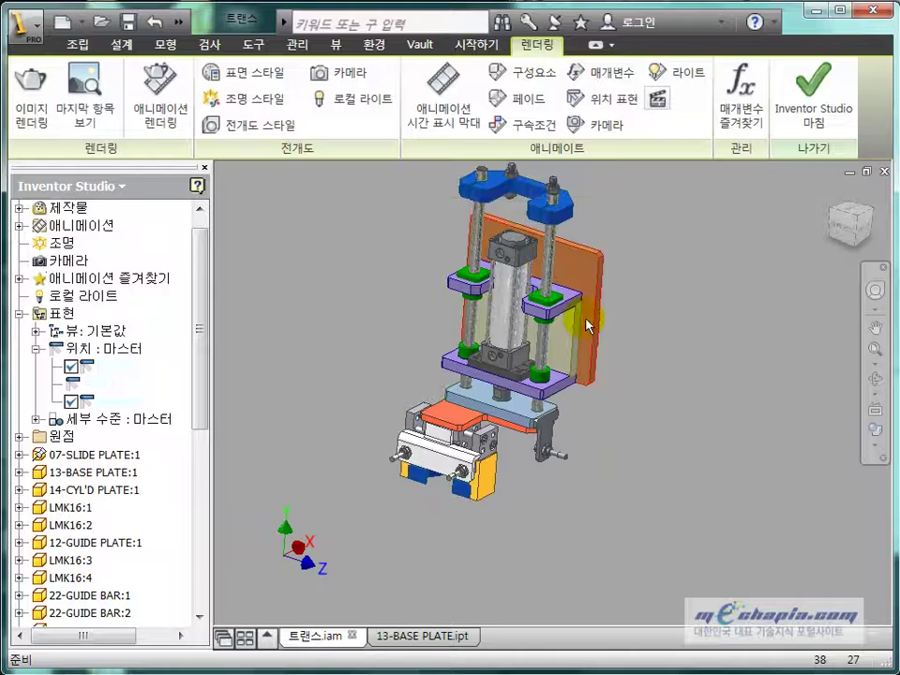
Examine the transfer assembly from several angles, including the orange plate, the cylinder with its guide bars, and the gripper jaws.
left_click(590, 375)
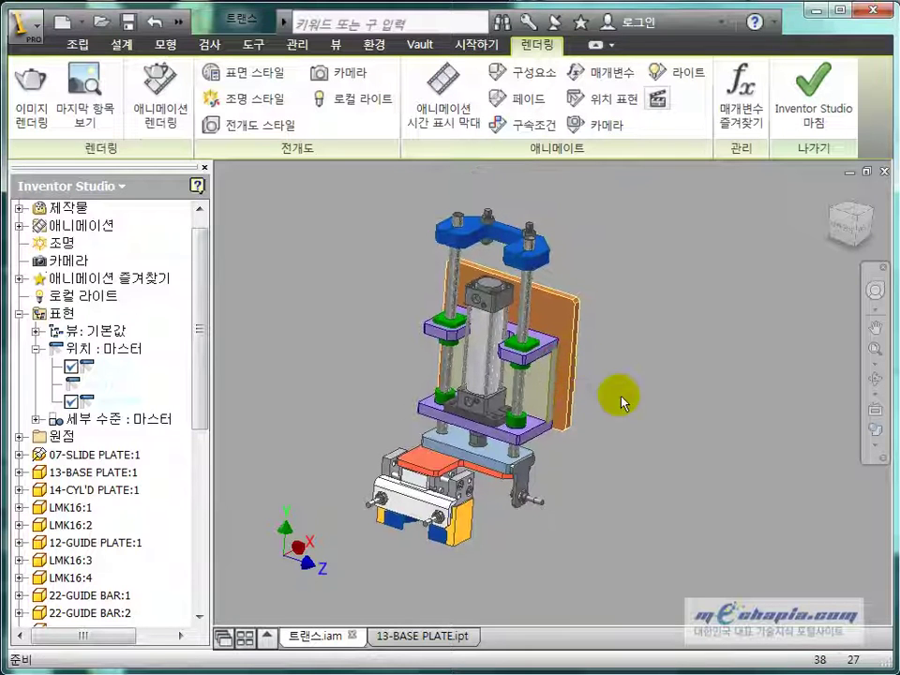
middle_click_drag(622, 397, 553, 325, "shift")
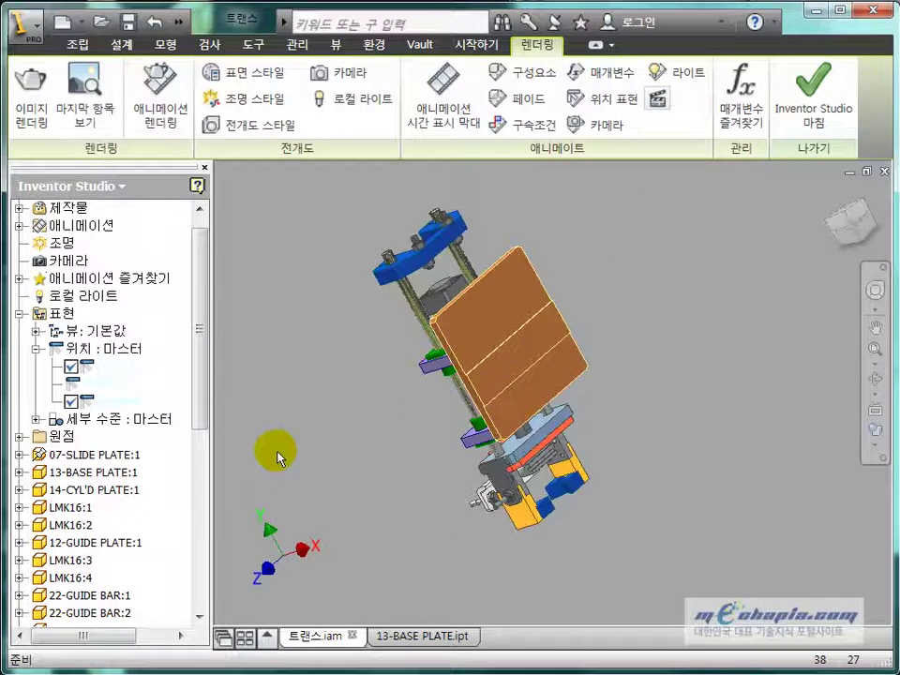
middle_click_drag(394, 493, 544, 460, "shift")
left_click(850, 231)
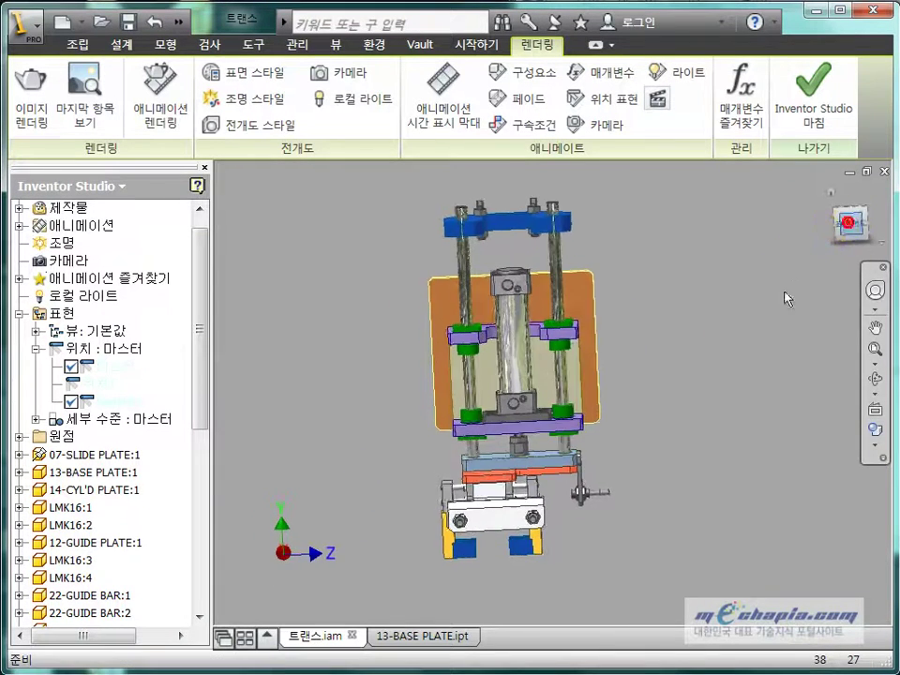
scroll(428, 367, "down", 3)
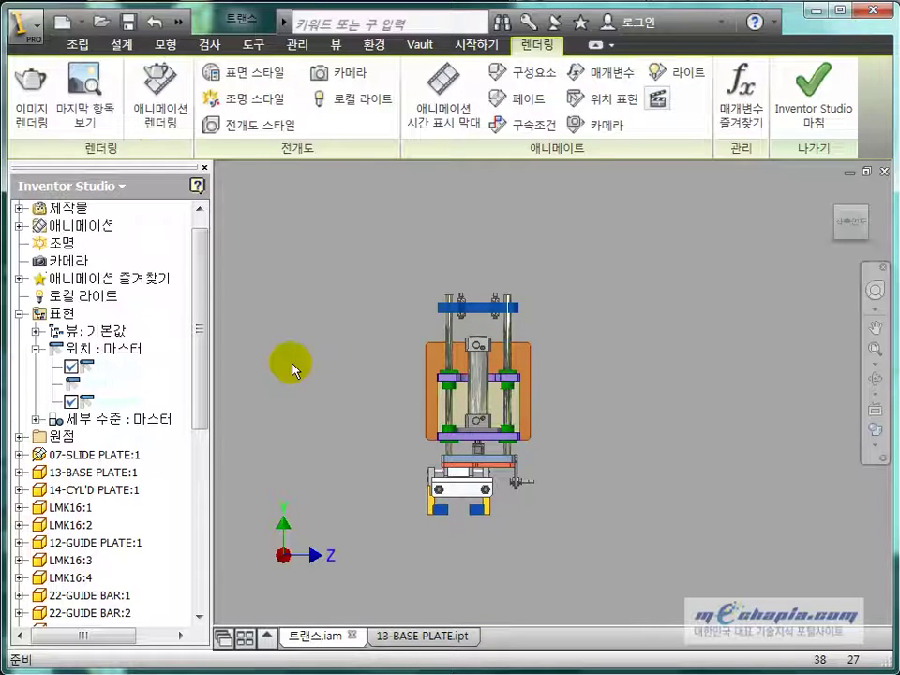
left_click_drag(292, 364, 849, 421)
left_click(727, 458)
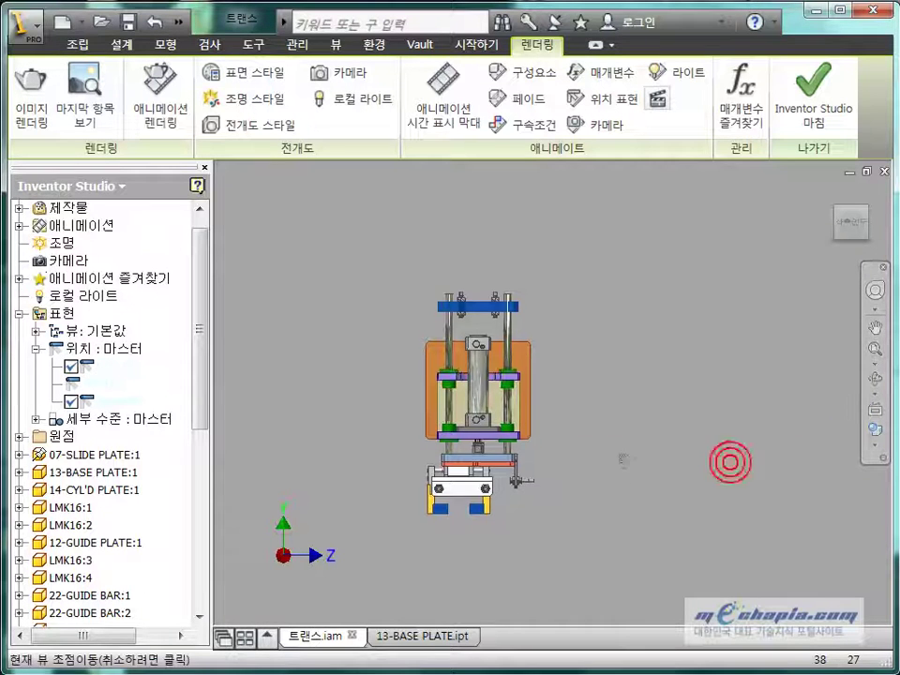
left_click_drag(602, 441, 562, 425)
scroll(476, 436, "down", 3)
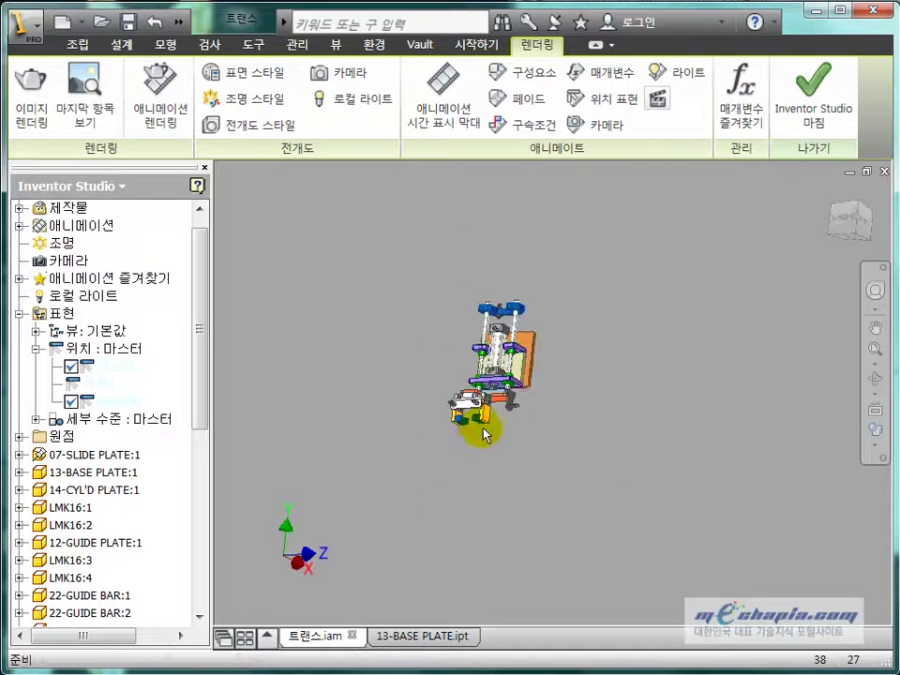
scroll(479, 433, "up", 6)
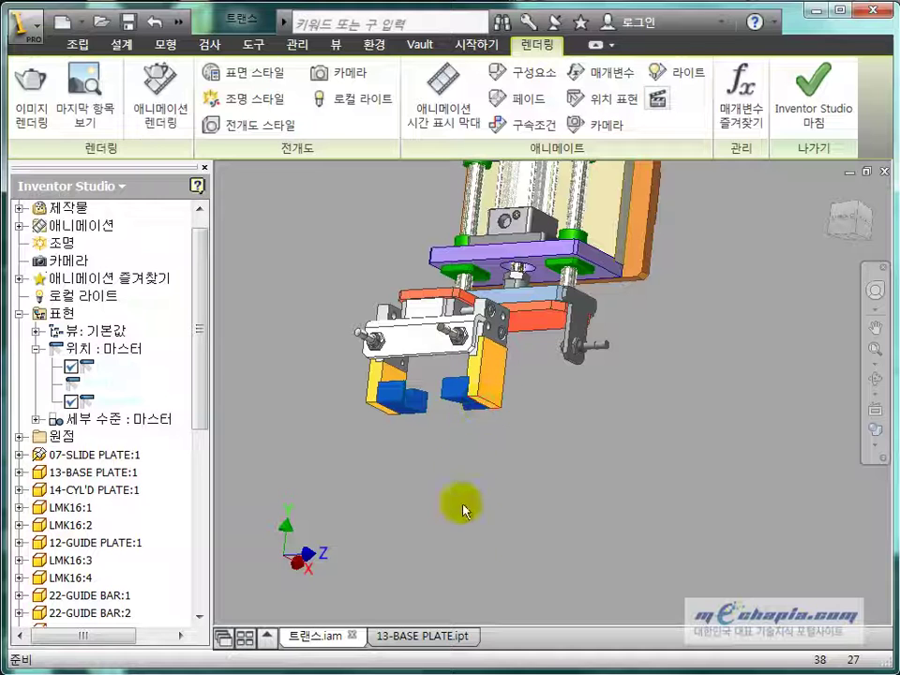
scroll(459, 361, "up", 5)
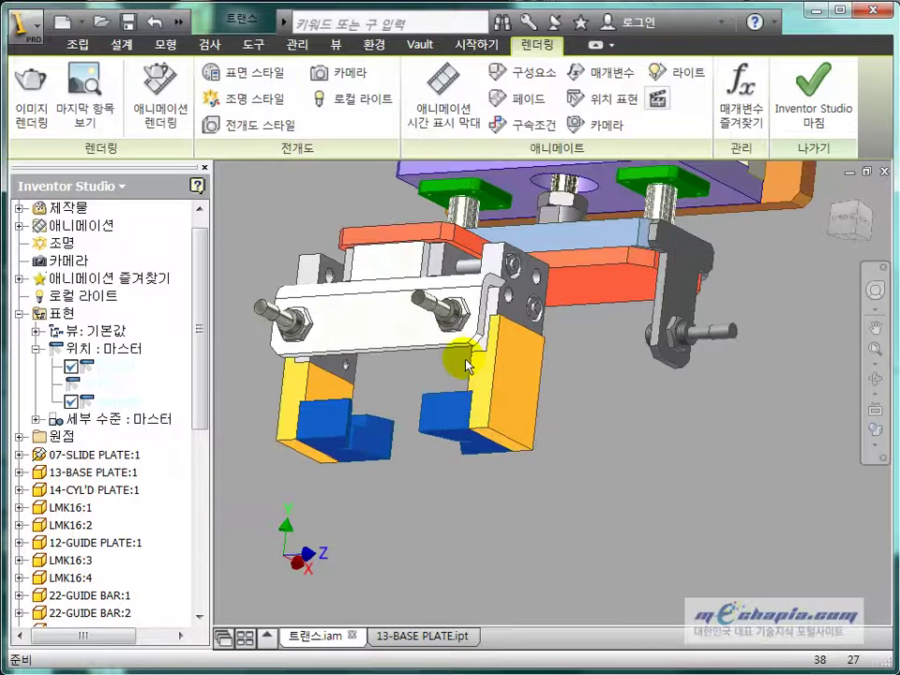
scroll(465, 360, "down", 8)
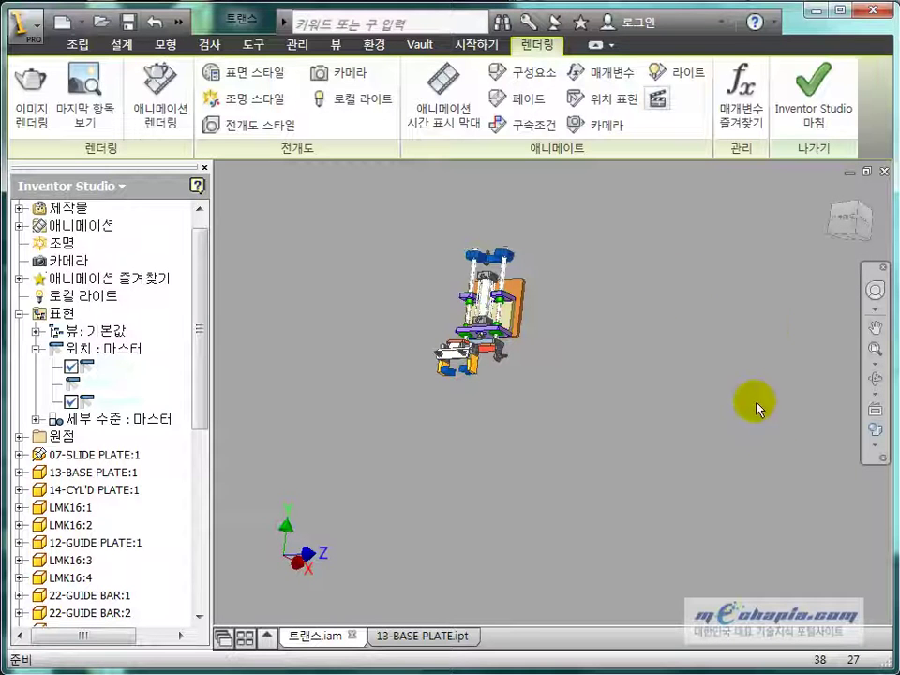
middle_click_drag(547, 404, 547, 482, "shift")
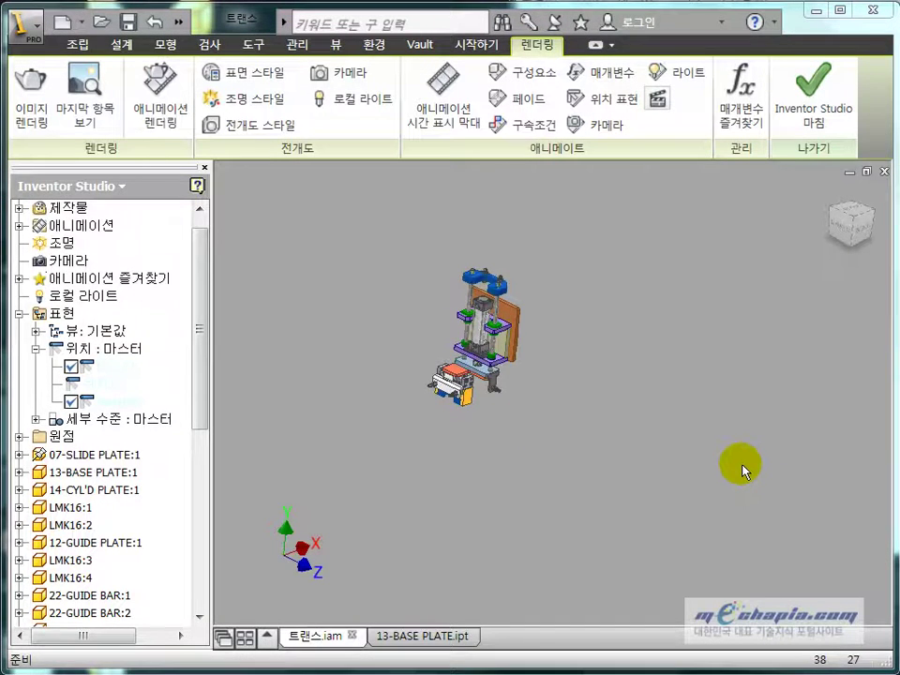
key("Home")
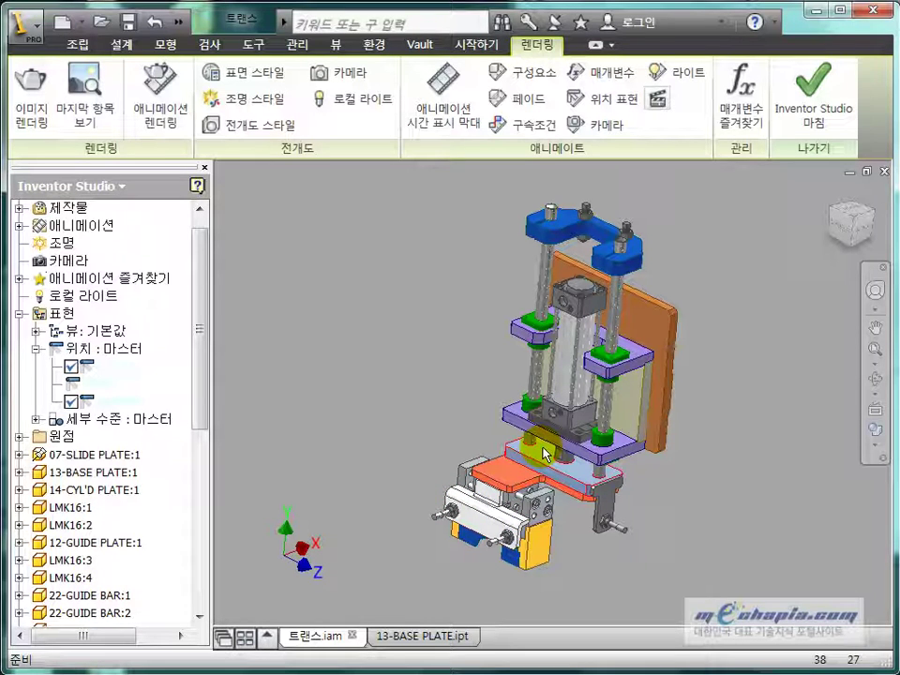
Switch to an empty Notepad window, resize it over the model, and begin the motion schedule with "0~2 :".
mouse_move(544, 453)
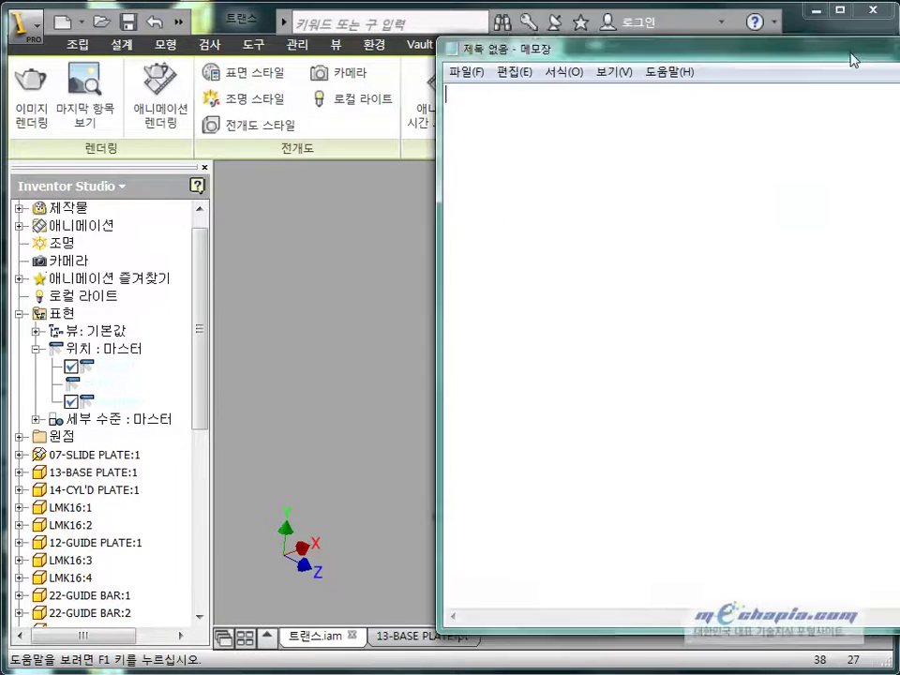
left_click_drag(854, 48, 633, 144)
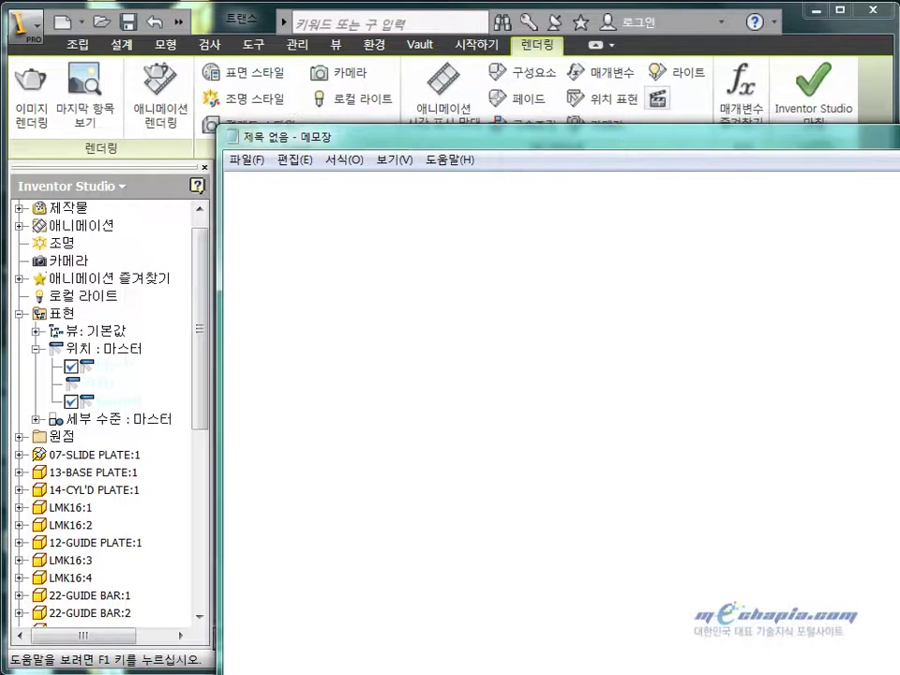
left_click_drag(897, 306, 744, 305)
left_click_drag(448, 126, 593, 231)
type("0")
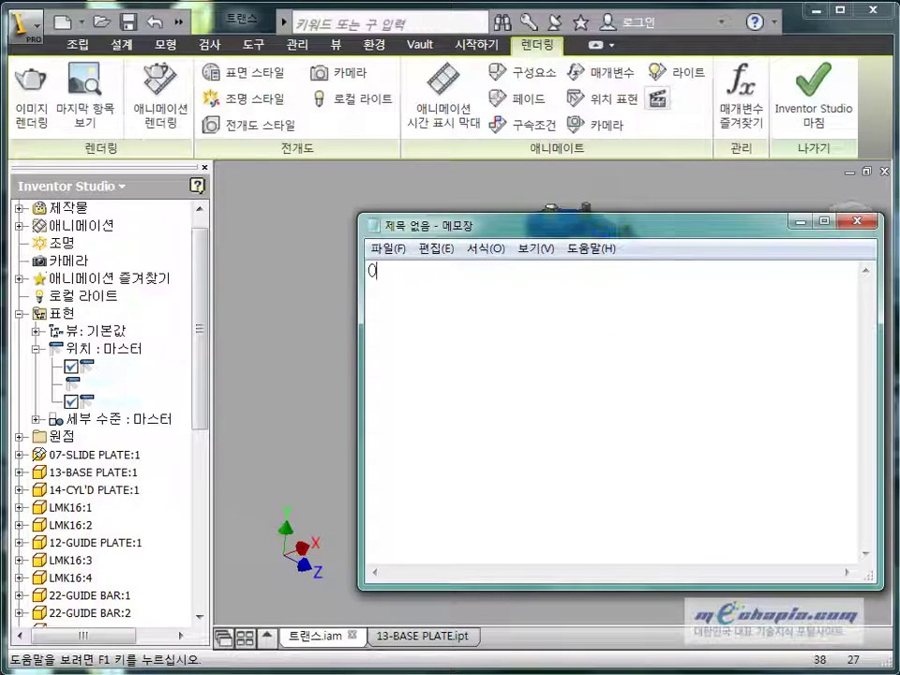
type("~2 :")
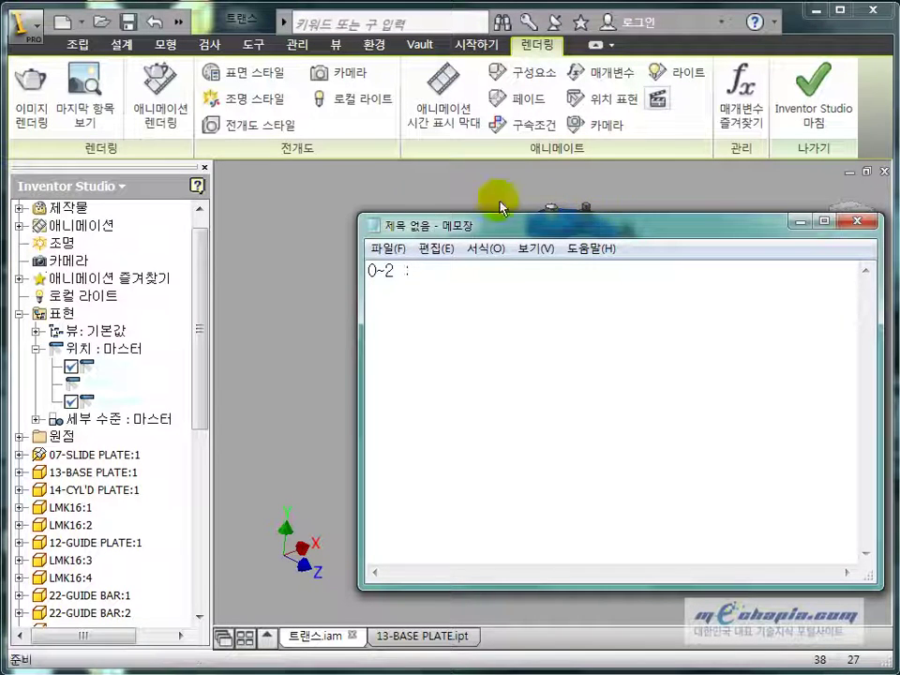
Place the note below the assembly's cylinder and complete the 0~2 entry with "실린더 하강".
left_click(281, 266)
left_click_drag(282, 265, 245, 221)
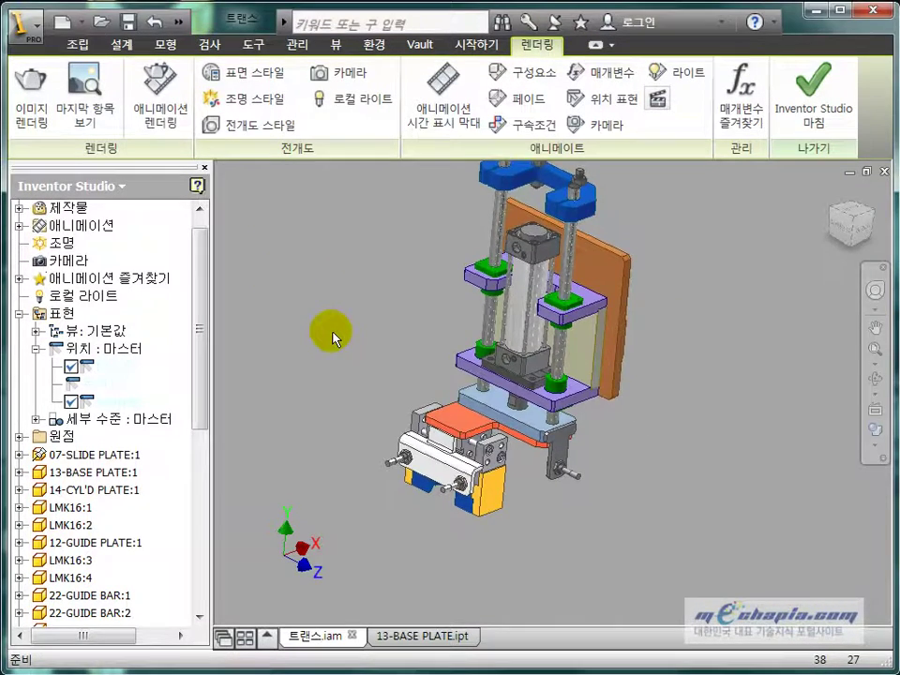
key("alt+Tab")
left_click_drag(492, 225, 406, 514)
type("t")
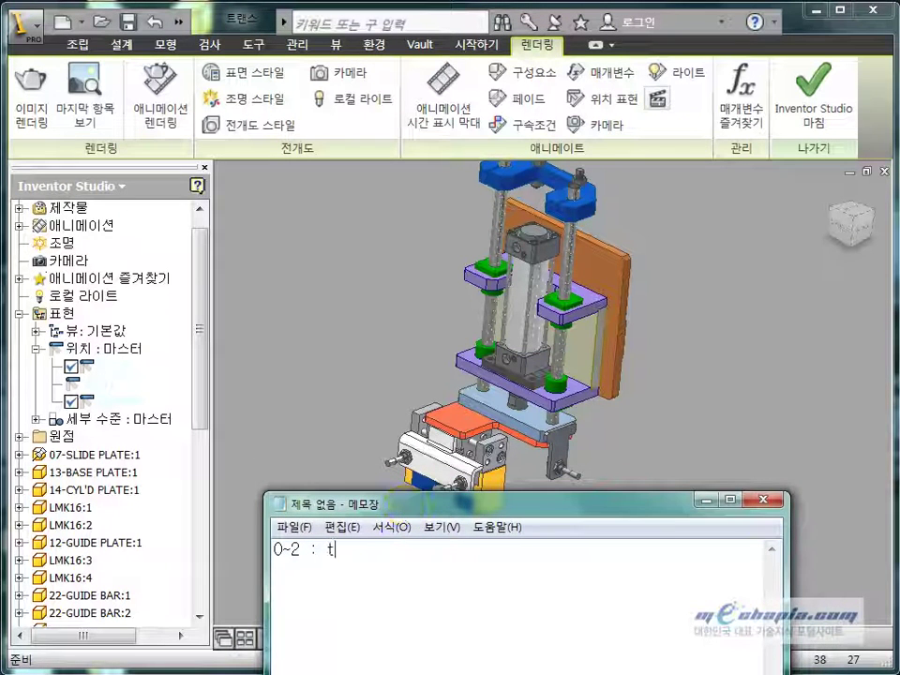
type("lffl")
key("BackSpace")
key("BackSpace")
key("BackSpace")
key("BackSpace")
key("BackSpace")
type("실린더 하강")
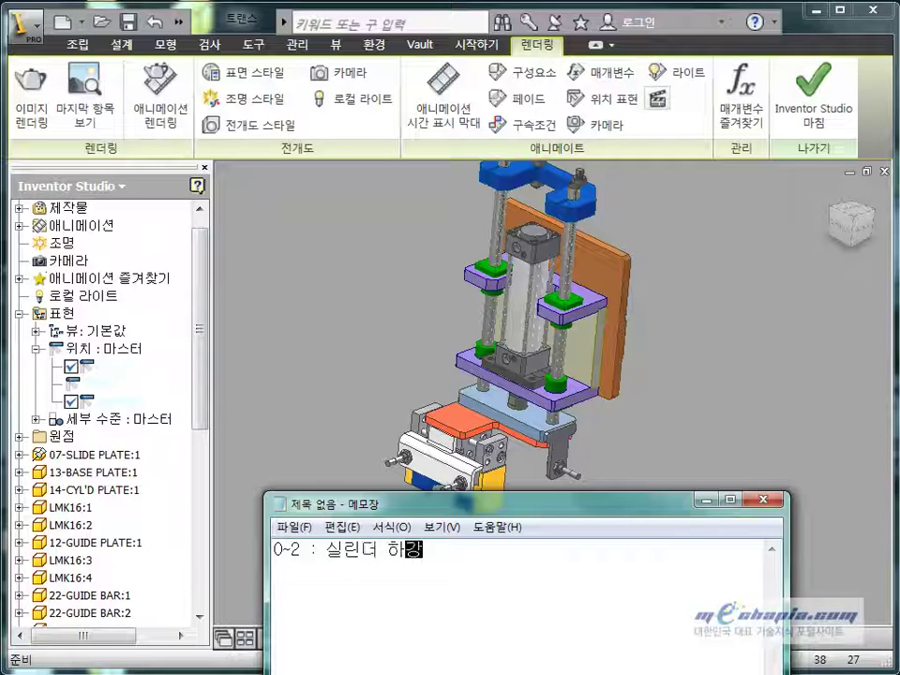
Add the schedule line "2~3 : 대기" to the note.
key("Return")
type("2~3 ")
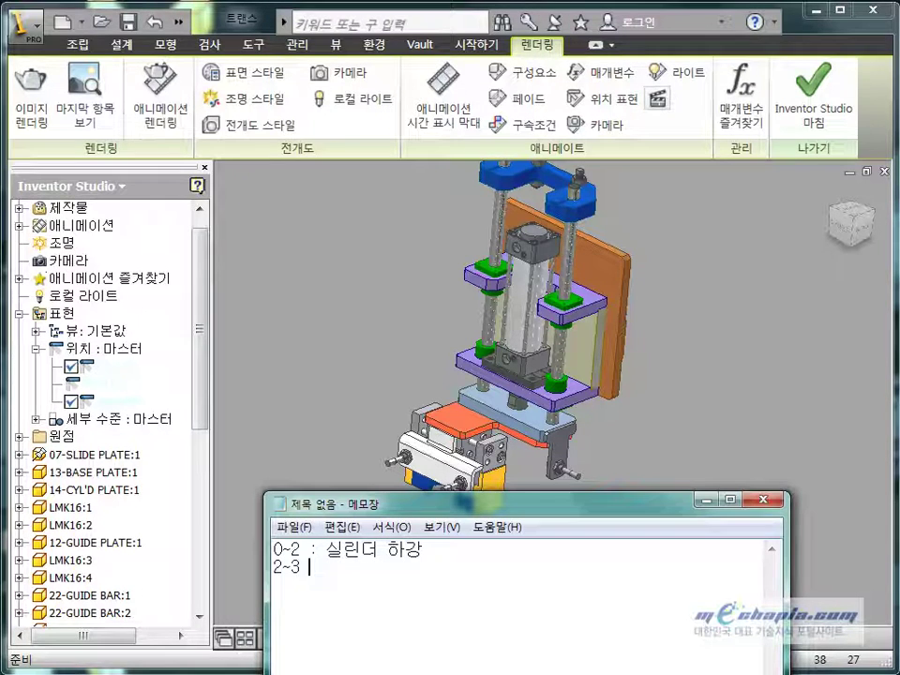
type(": 대기 ")
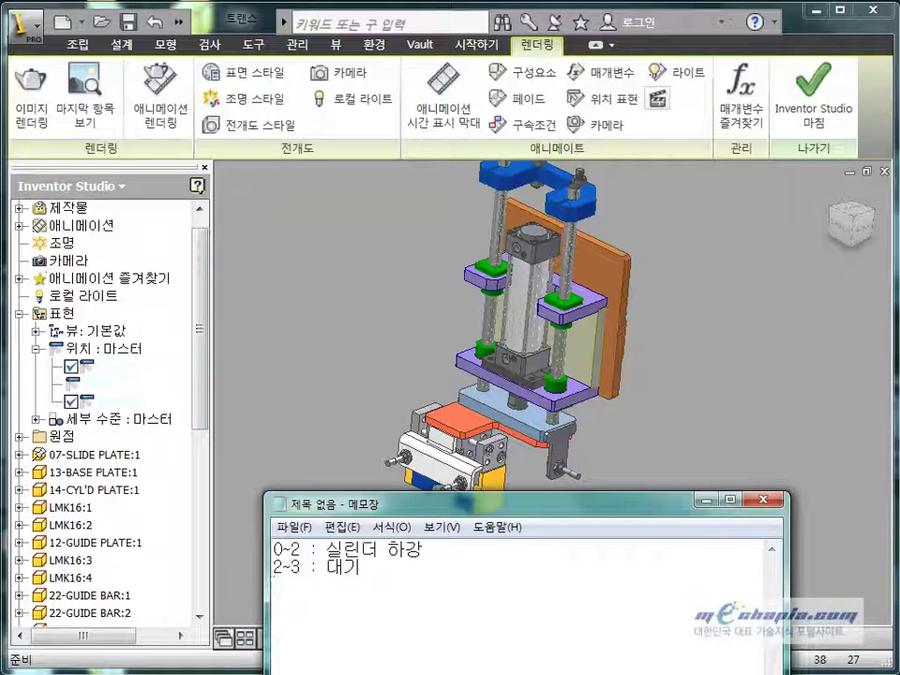
Add the schedule line "3~5 : 소재 클램프", checking the gripper jaws in the Inventor assembly.
type("3~5")
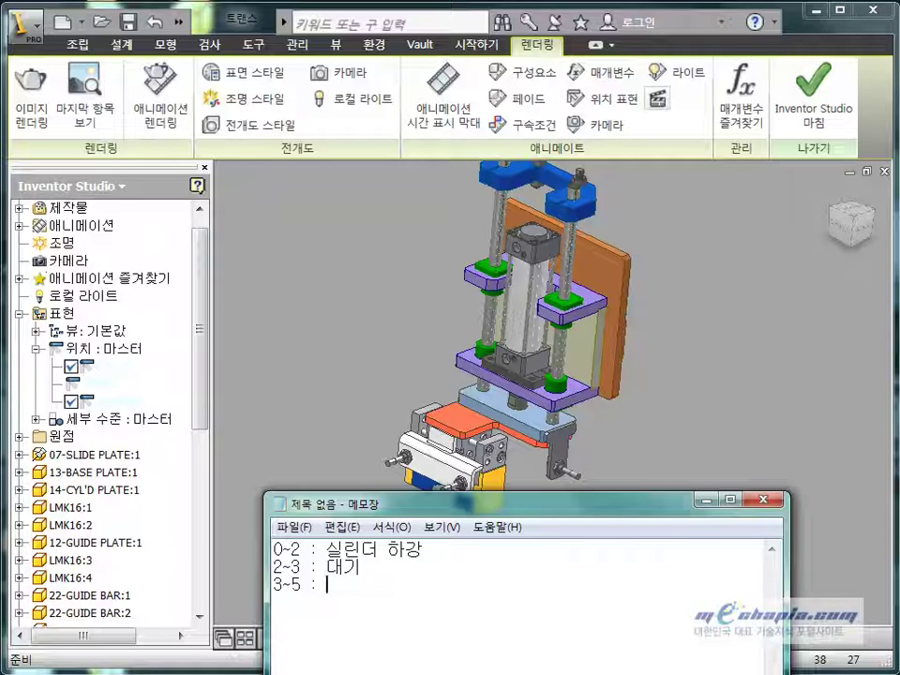
type(" : 소재 클램프")
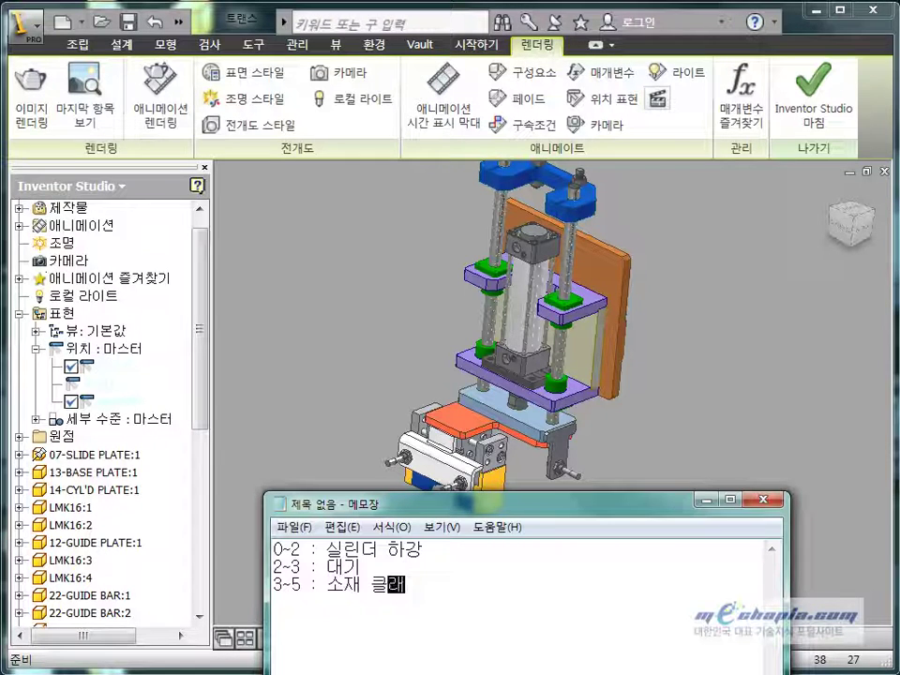
middle_click_drag(564, 412, 396, 452)
scroll(407, 423, "down", 3)
scroll(419, 416, "up", 6)
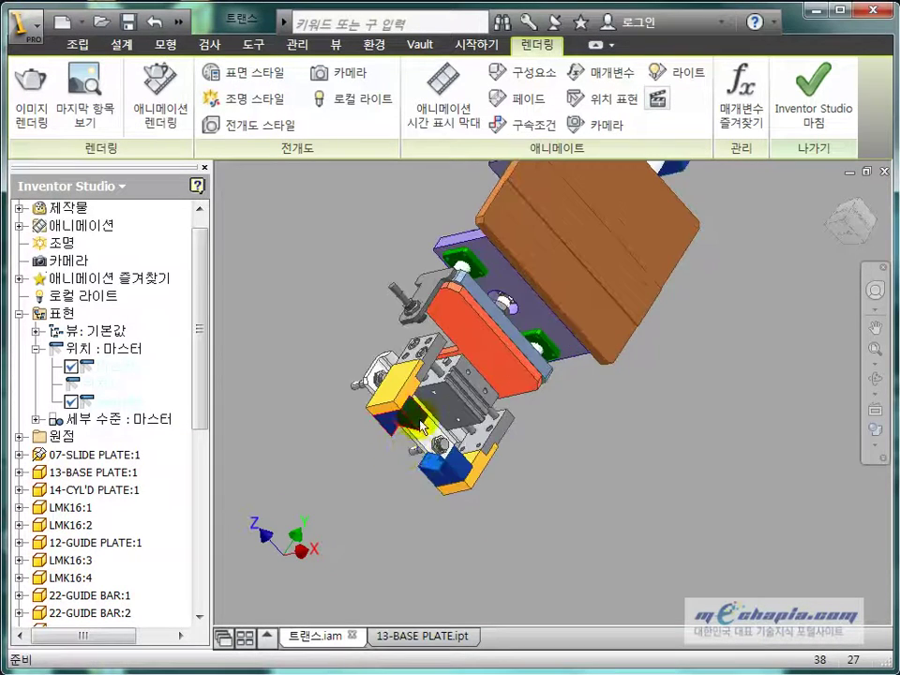
key("alt+Tab")
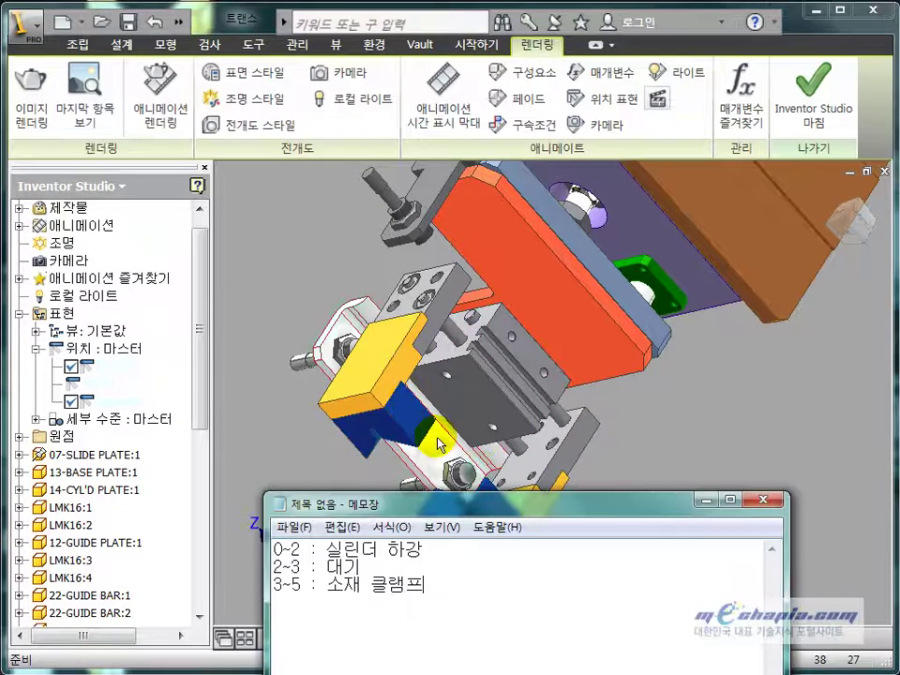
key("BackSpace")
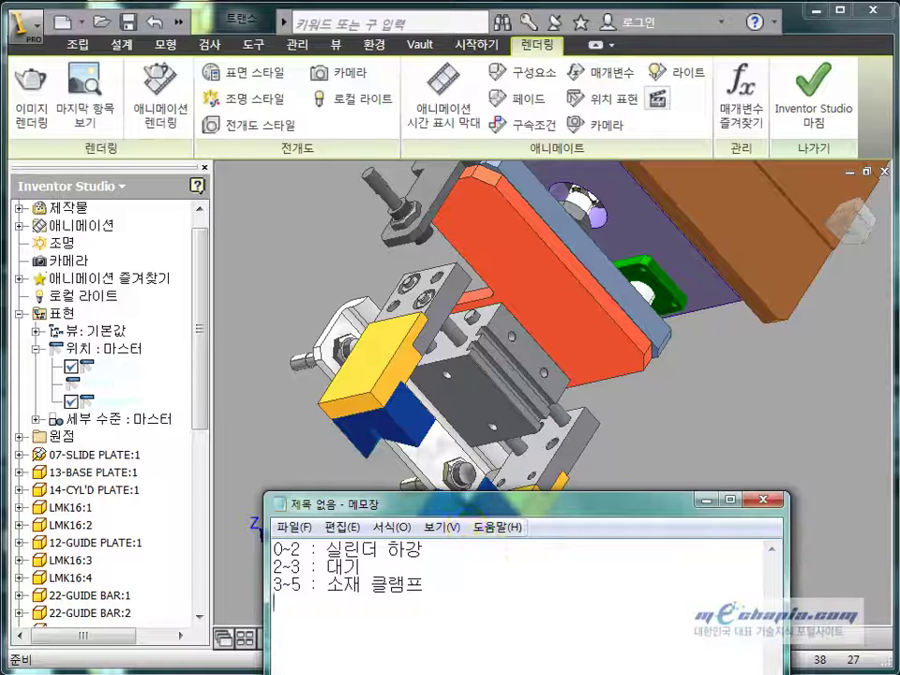
Add the schedule lines "5~6 : 대기" and "6~8 : 실린더 상승" to the note.
key("Return")
type("5~6 ")
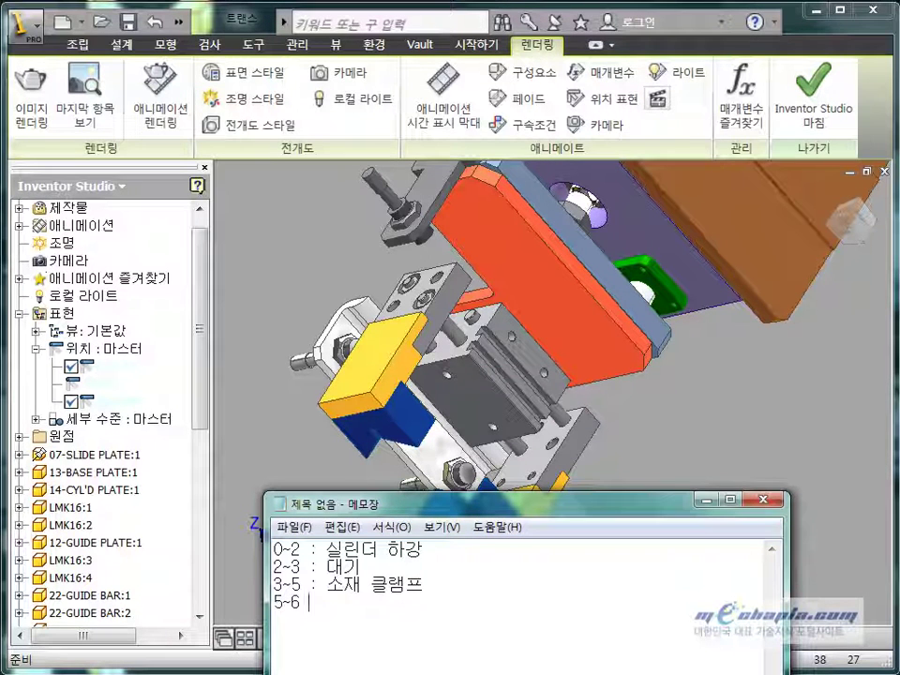
type(": 대기")
key("Return")
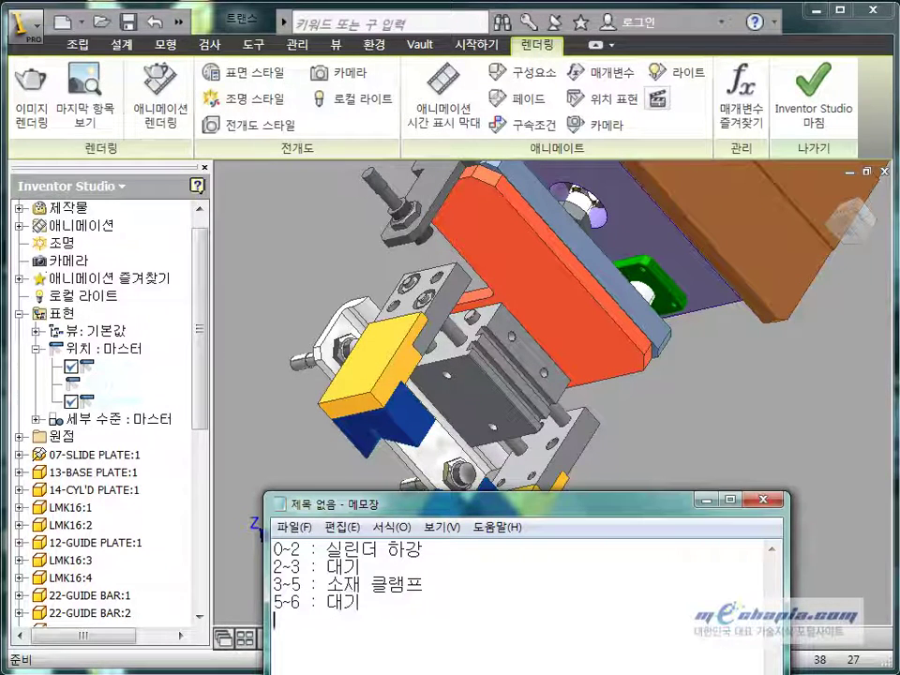
type("6~8 :")
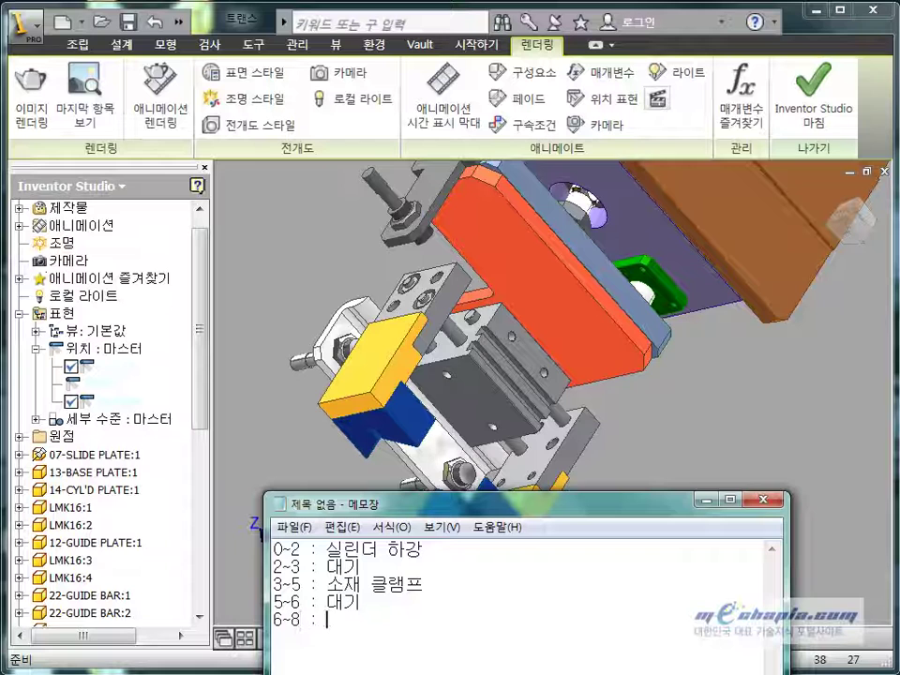
type(" 실린더 상승")
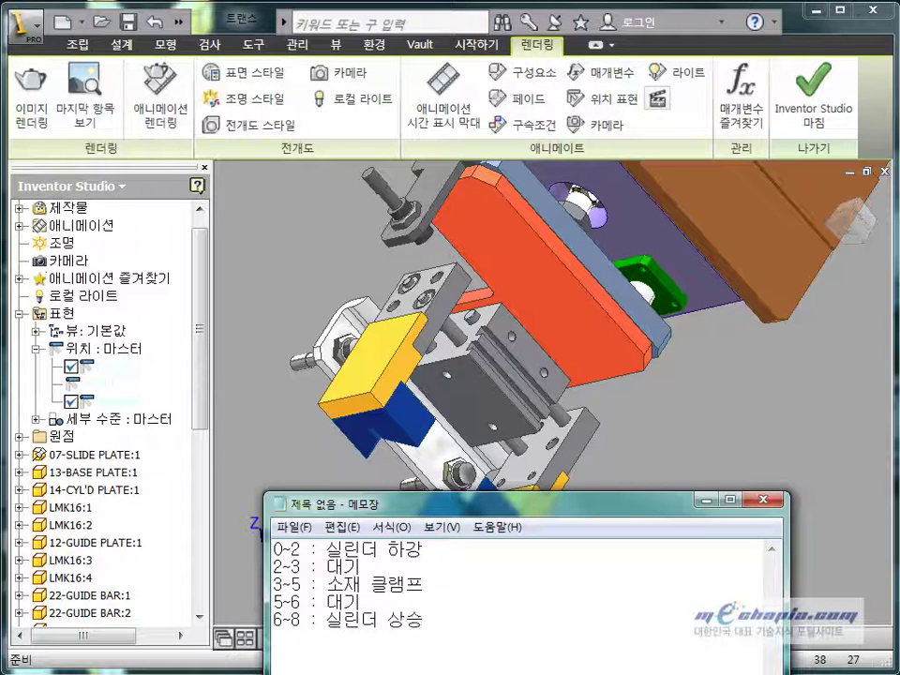
Add the schedule line "8~9 : 대기" to the note.
key("Return")
type("8")
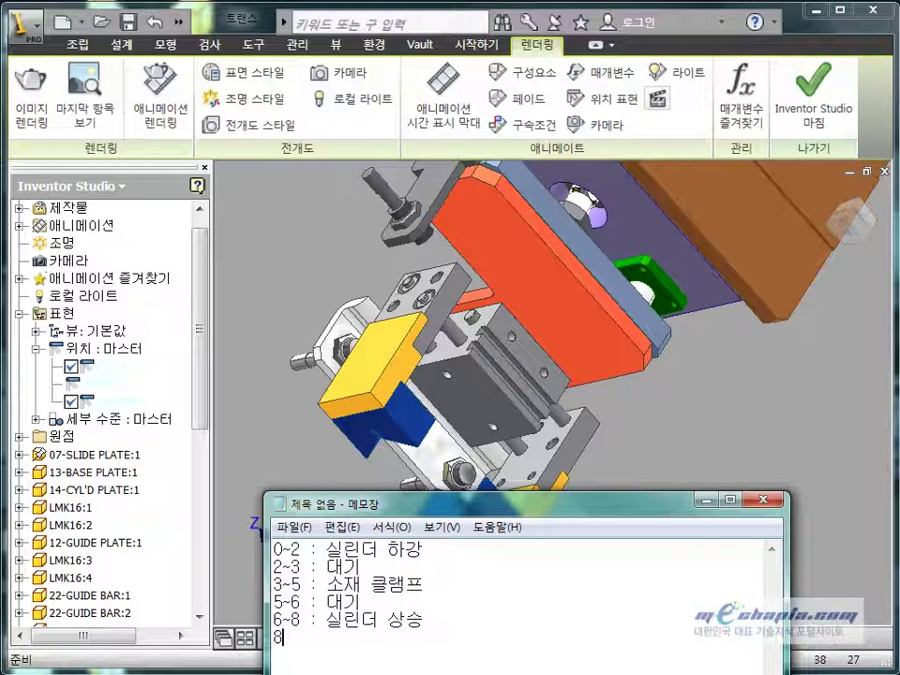
type("~9 : 대기")
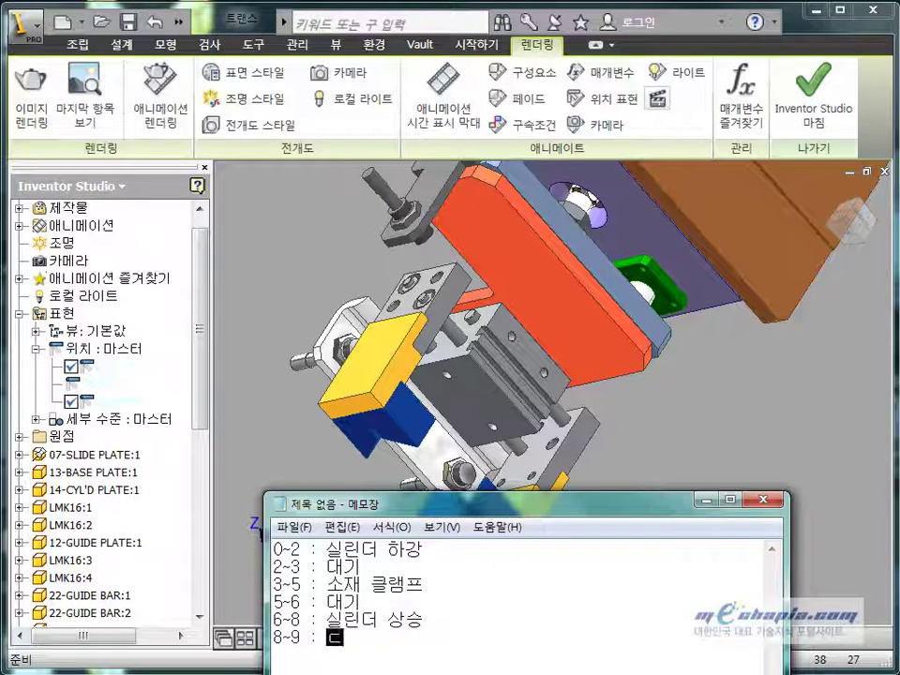
Add the schedule line "9~14 : 유니트 이송" to the note, checking the whole transfer unit in the Inventor assembly.
key("Return")
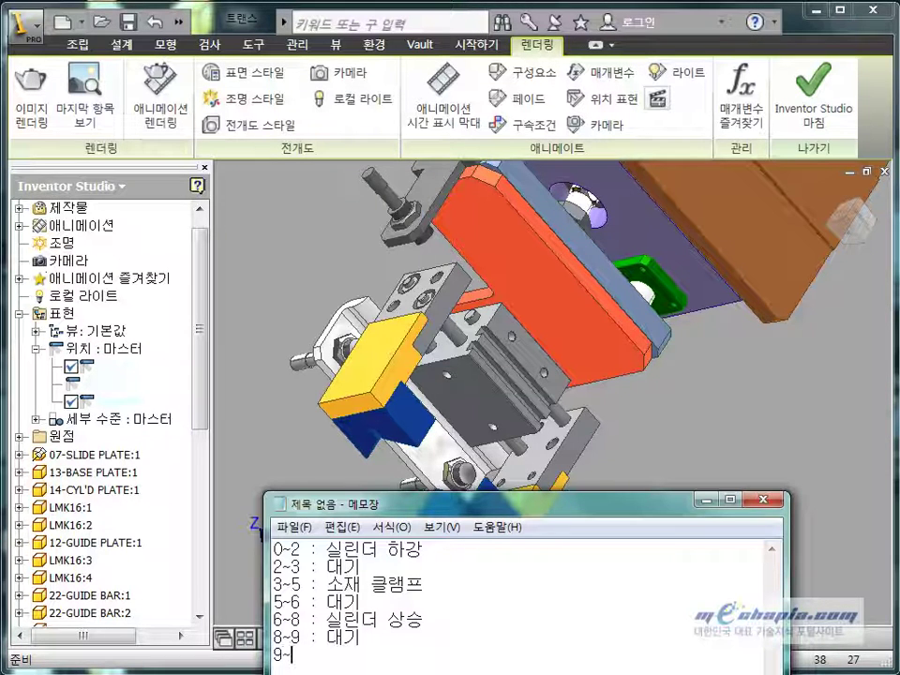
type("9~14 :")
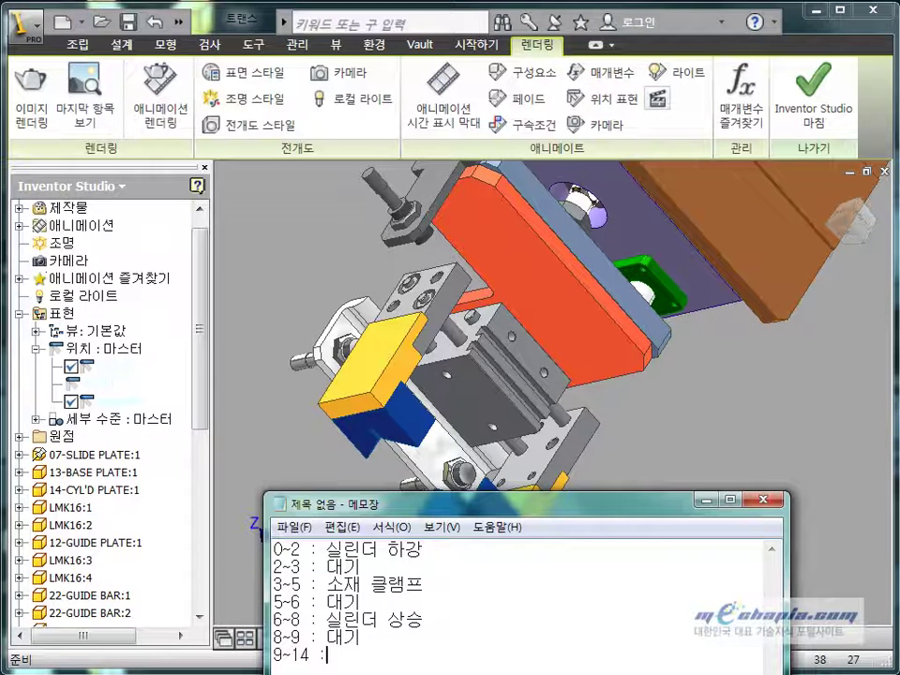
left_click(480, 372)
scroll(481, 373, "down", 5)
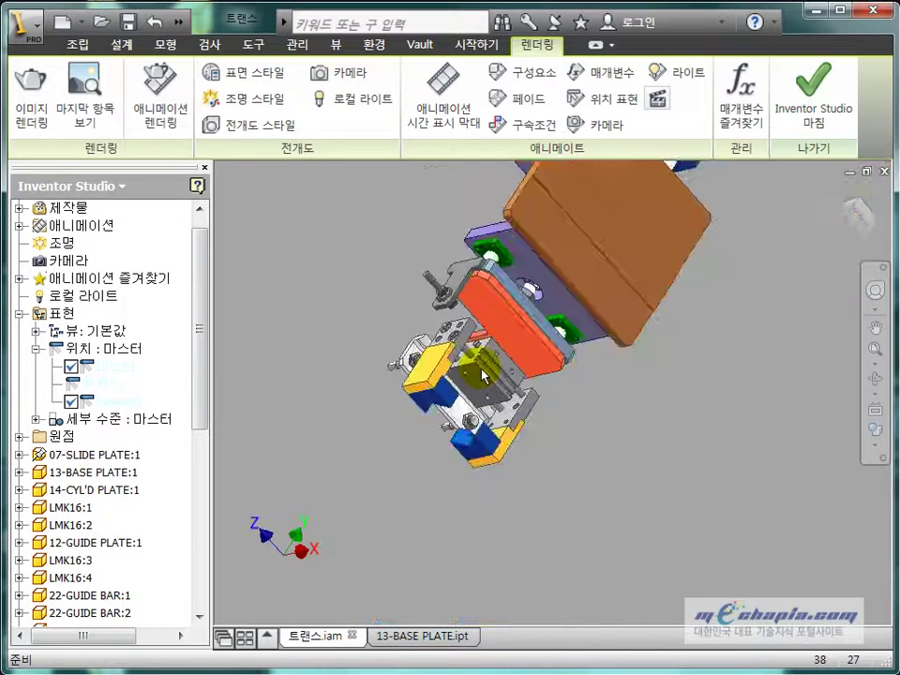
middle_click_drag(488, 373, 556, 312, "shift")
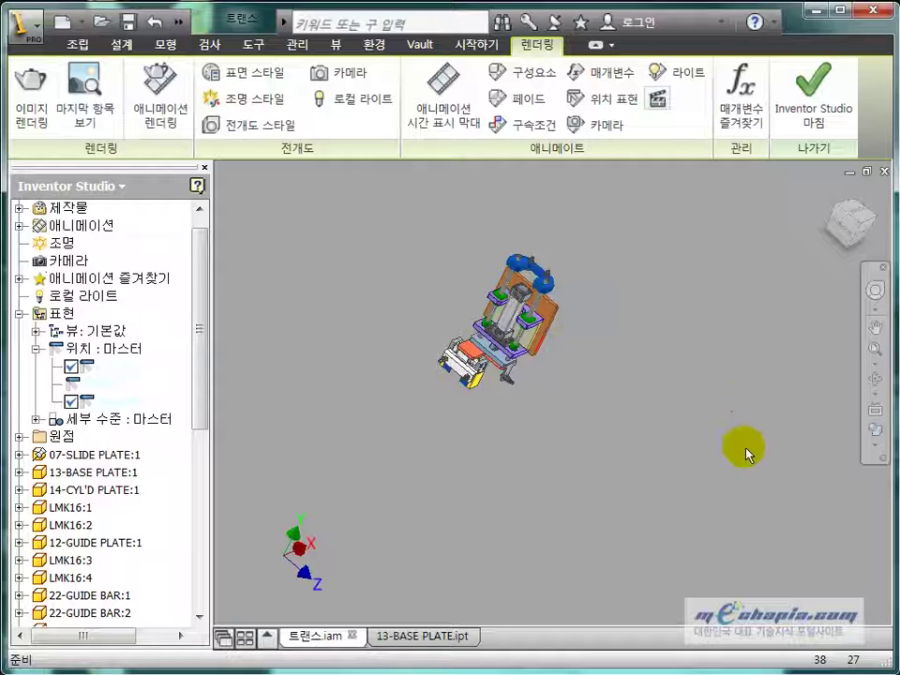
key("alt+Tab")
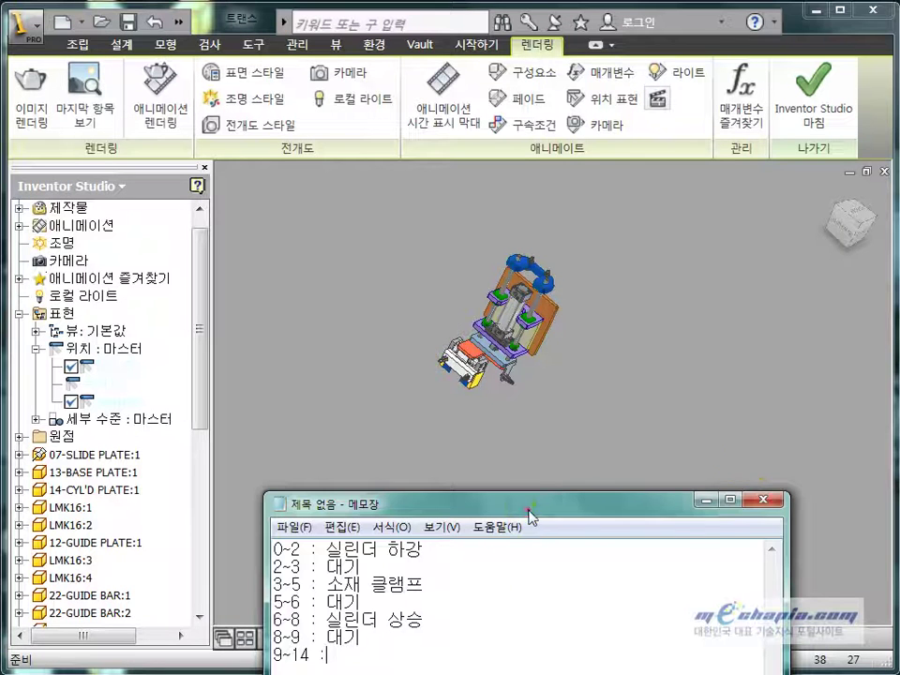
left_click_drag(529, 509, 558, 425)
left_click(576, 572)
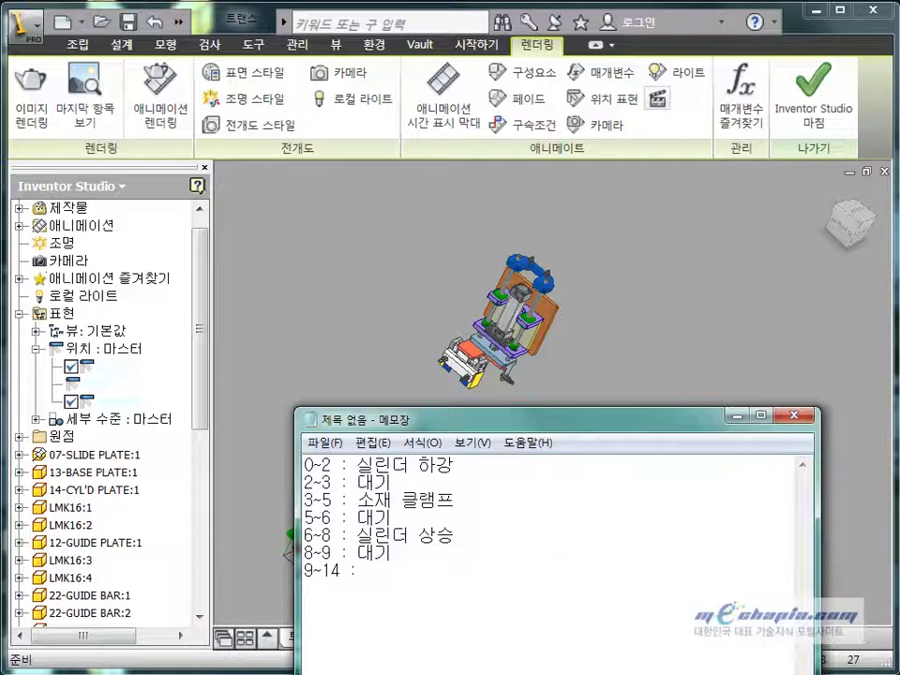
type("유니트")
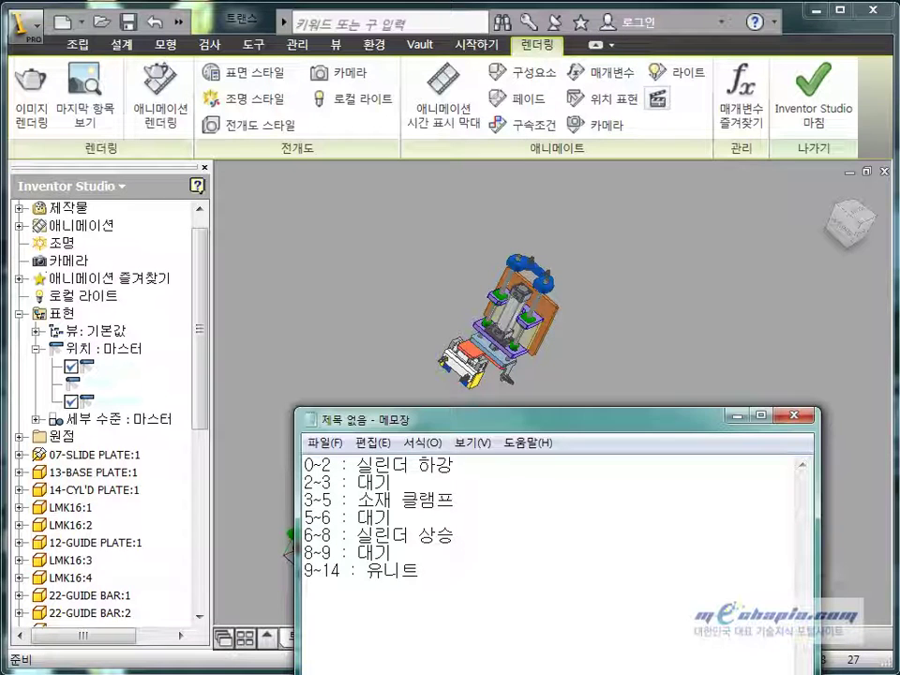
type(" 이송")
Add the schedule lines "14~15 : 대기" and "15~17 : 실린더 하강" to the note.
key("Return")
type("14")
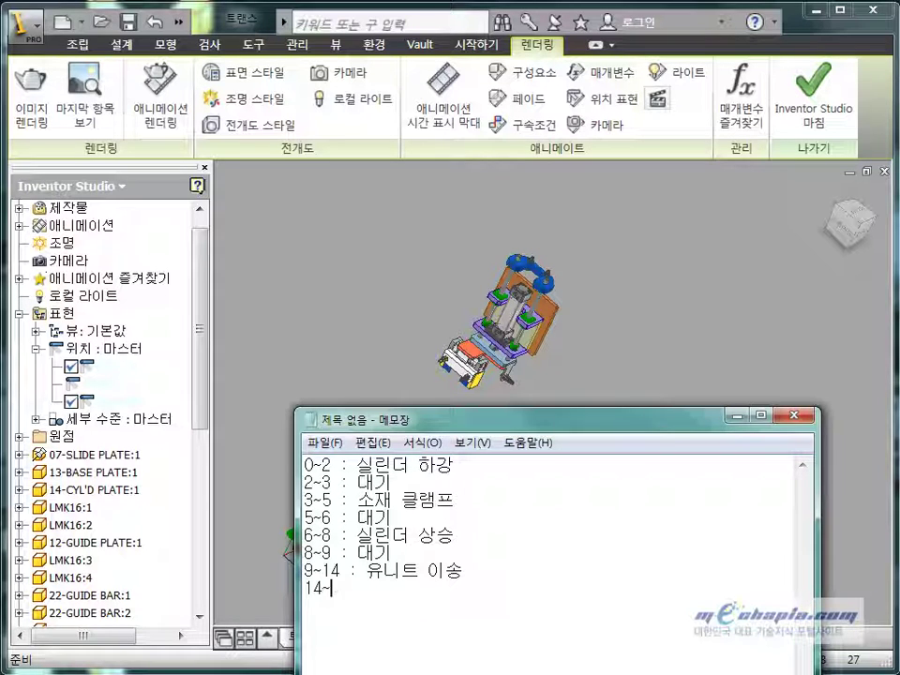
type("~15 : 대기")
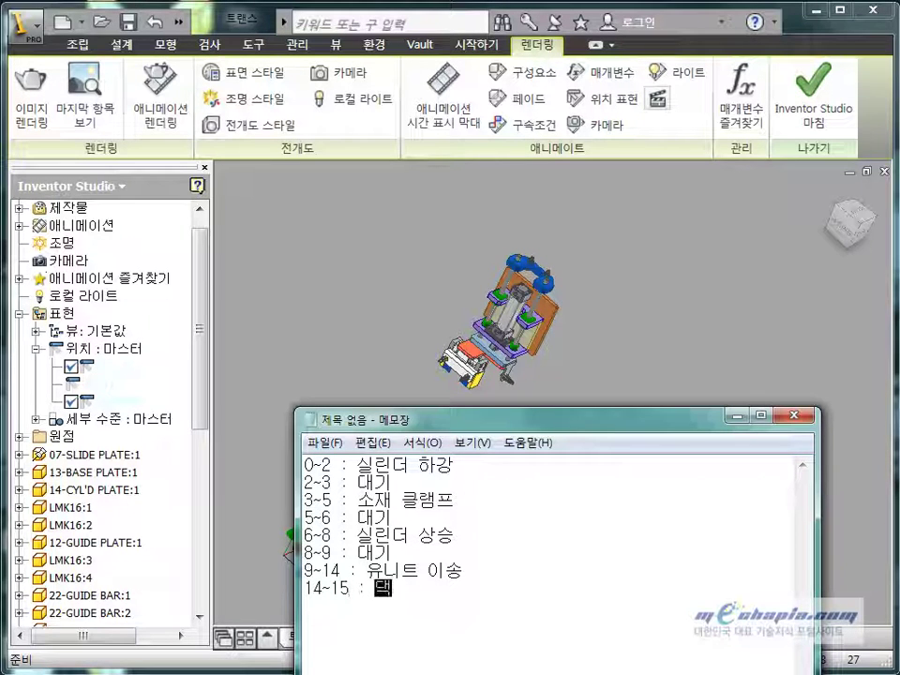
key("Return")
type("15")
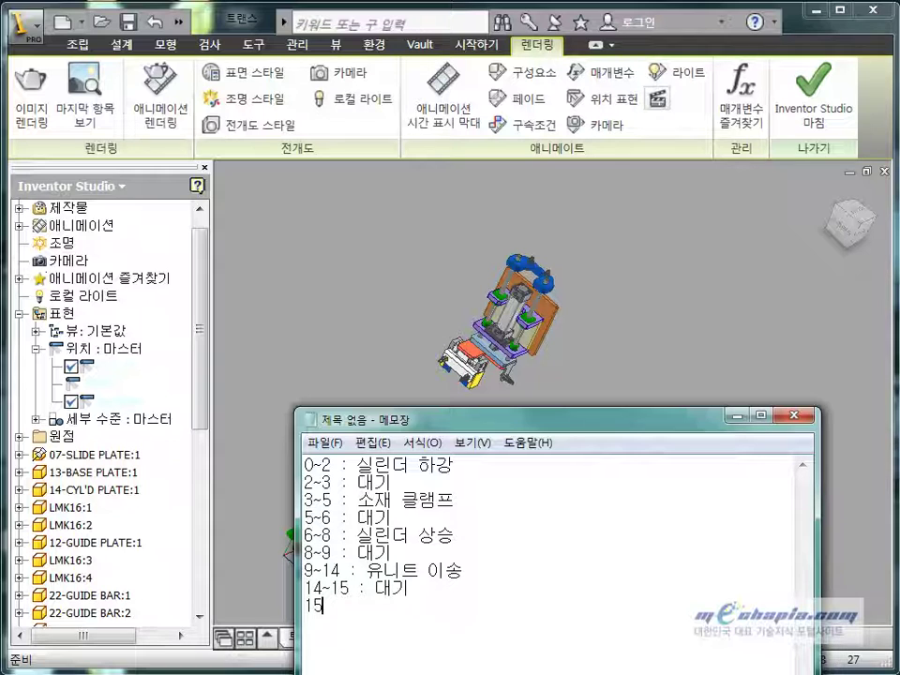
type("~18")
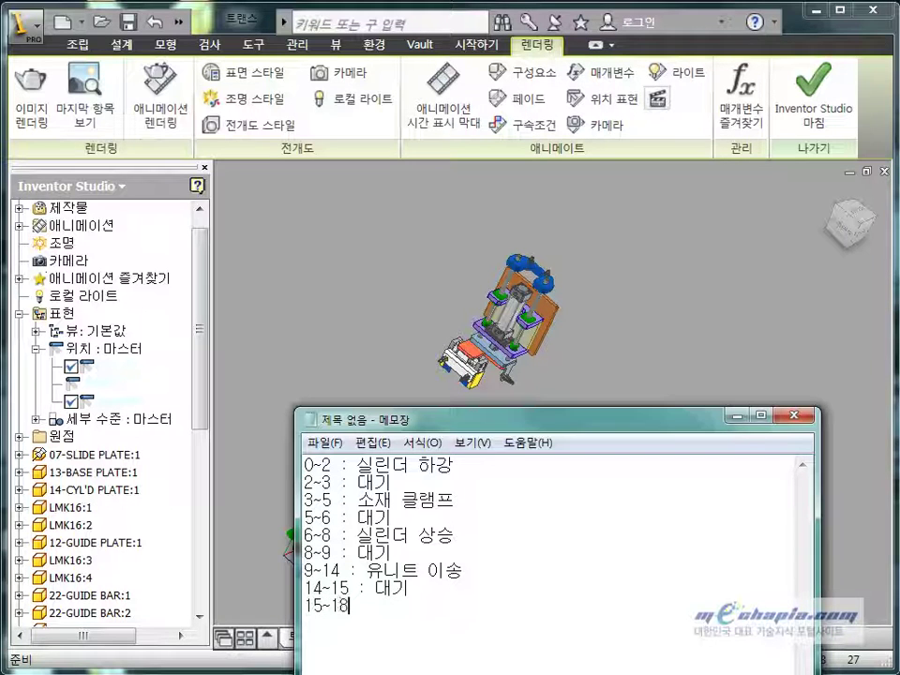
key("BackSpace")
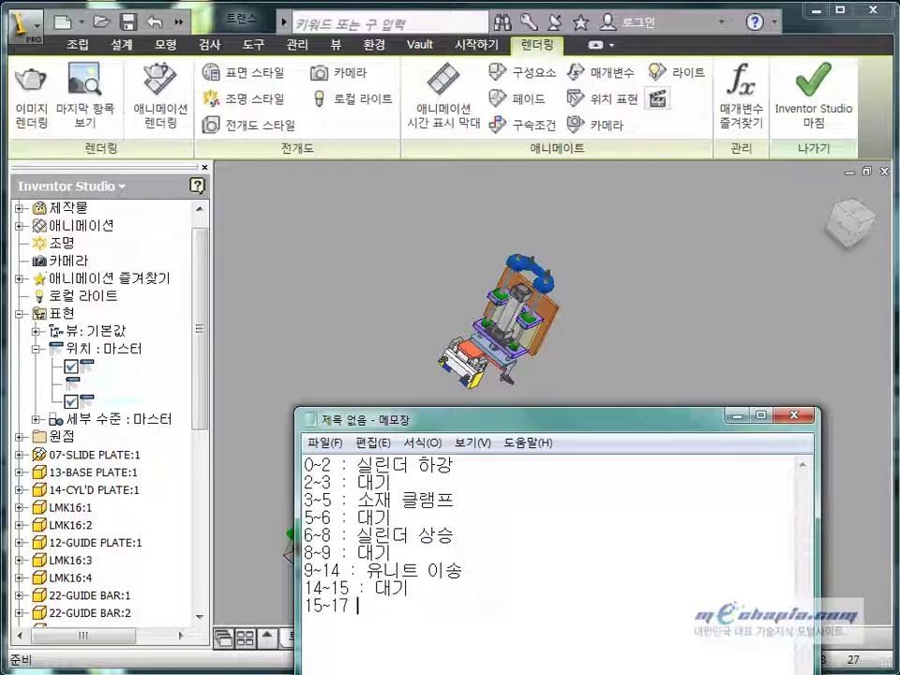
type("7 : 실린ㄷ")
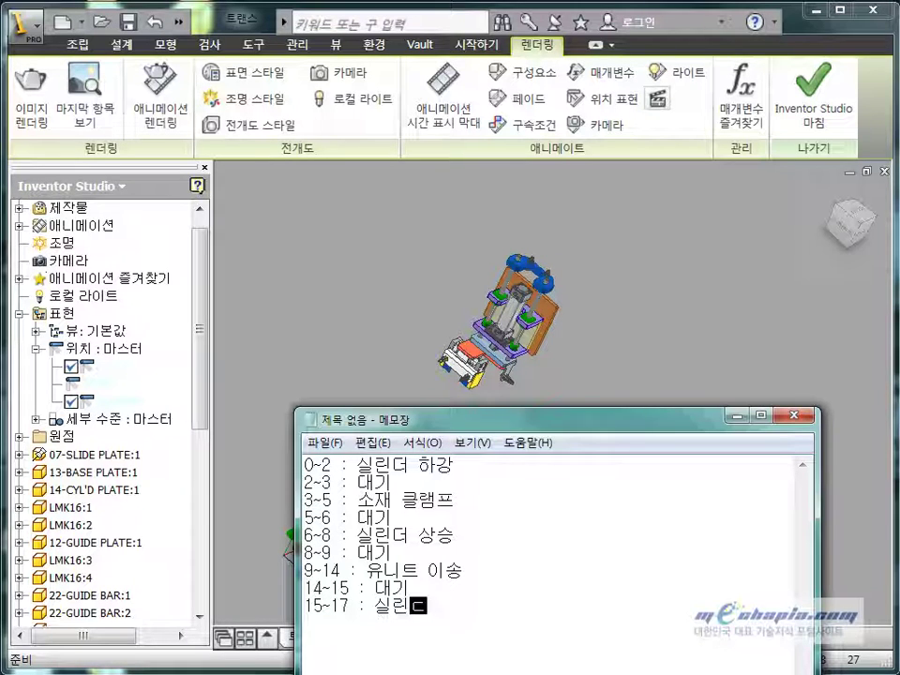
type(" 하강")
Add the schedule lines "17~18 : 대기" and "18~20 : 소재 언클램프" to the note.
key("Return")
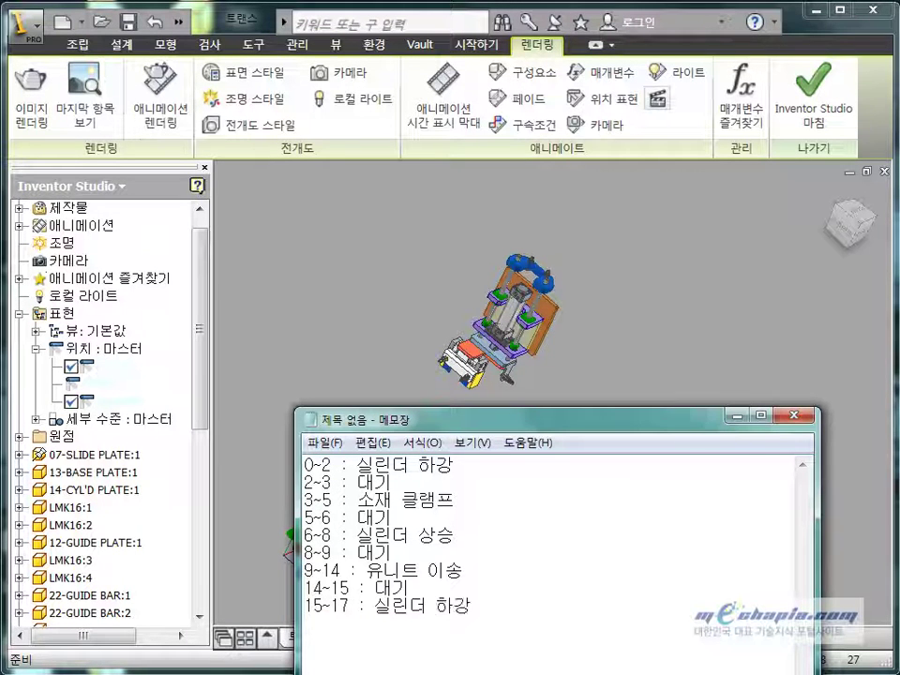
type("17~")
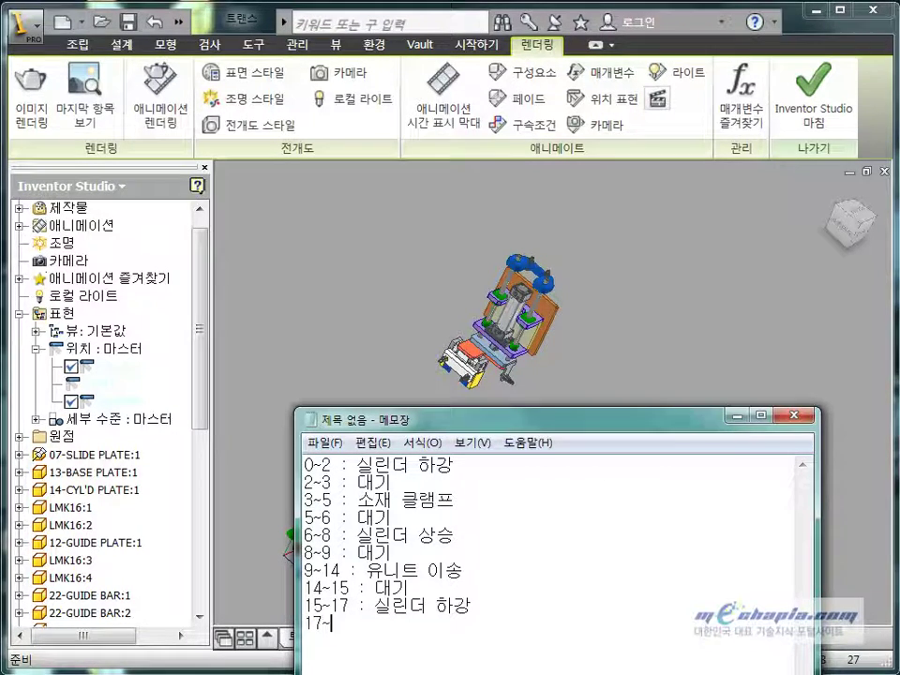
type("18 : 대기")
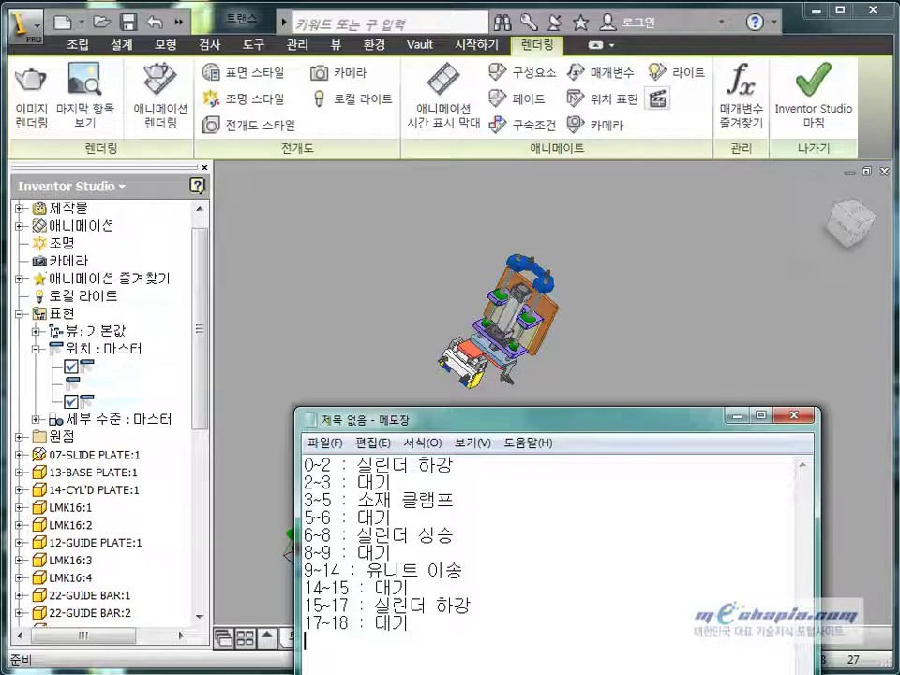
key("Return")
type("18~2")
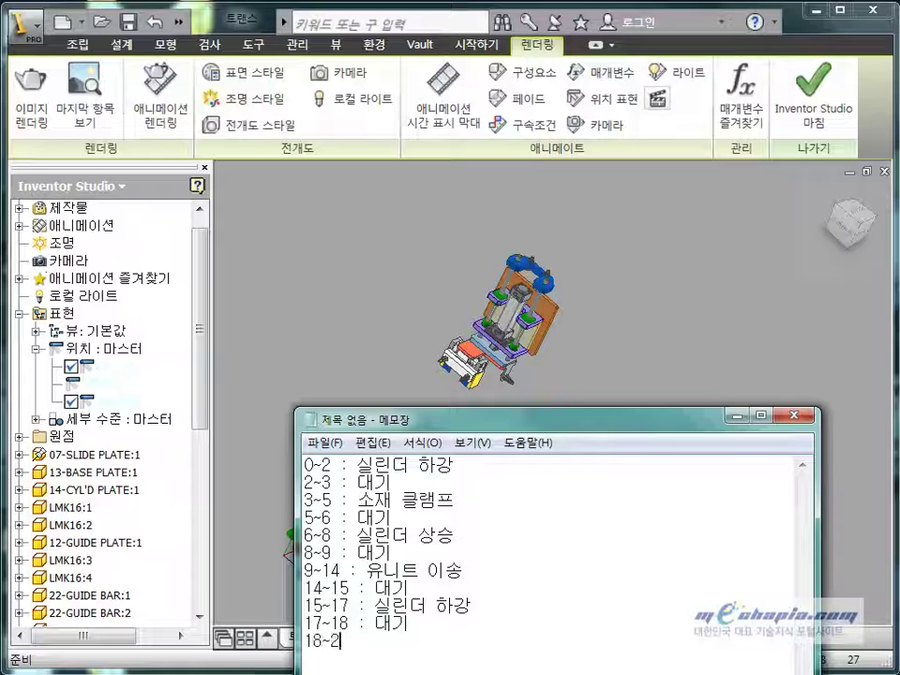
type("0 : 소")
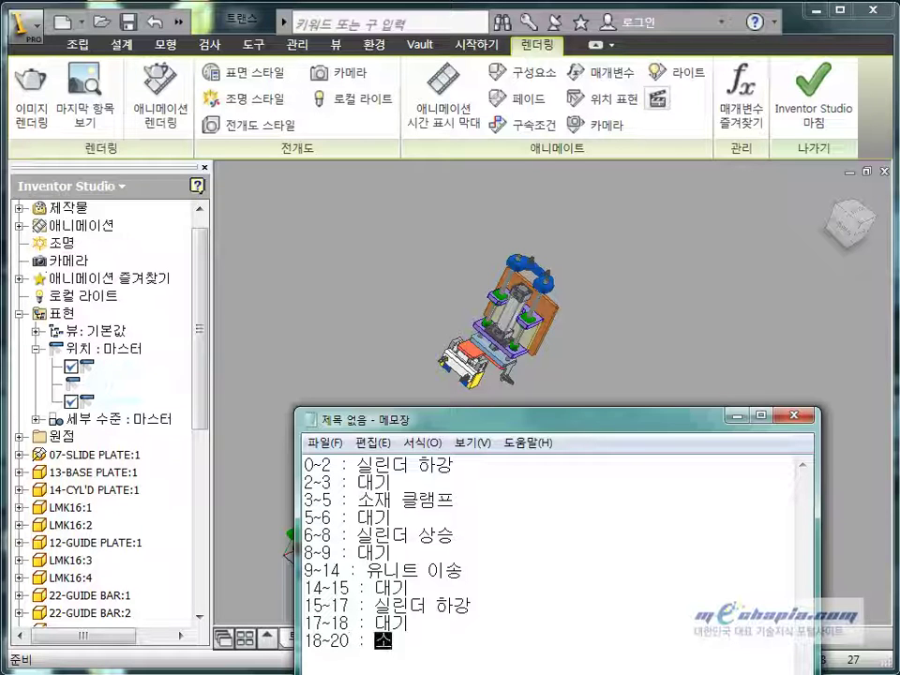
type("재 언클램프")
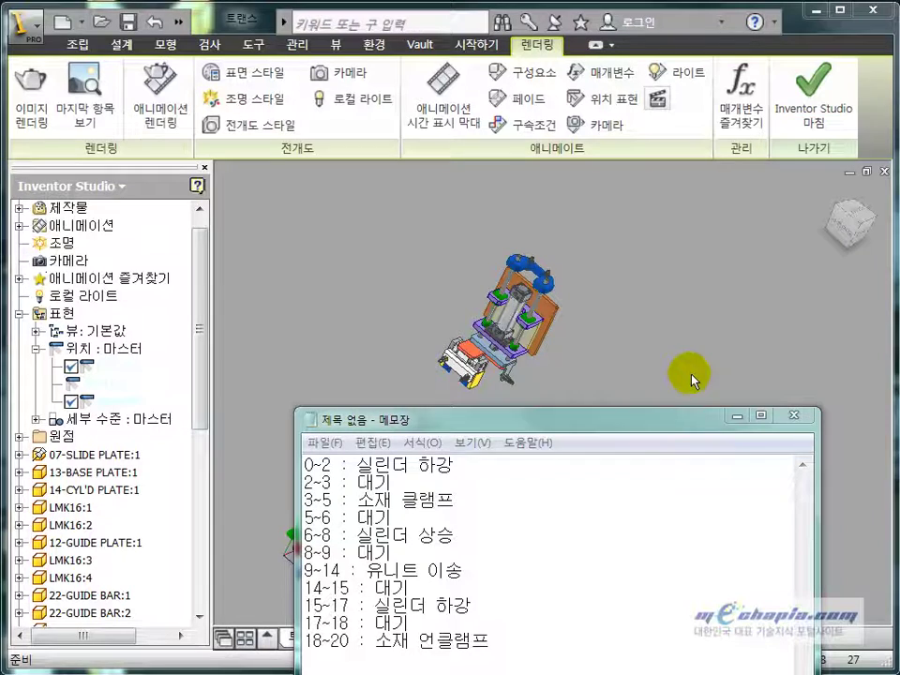
Examine the transfer assembly upright in Inventor, and move the Notepad schedule clear of the cylinder and guide bars.
left_click(596, 351)
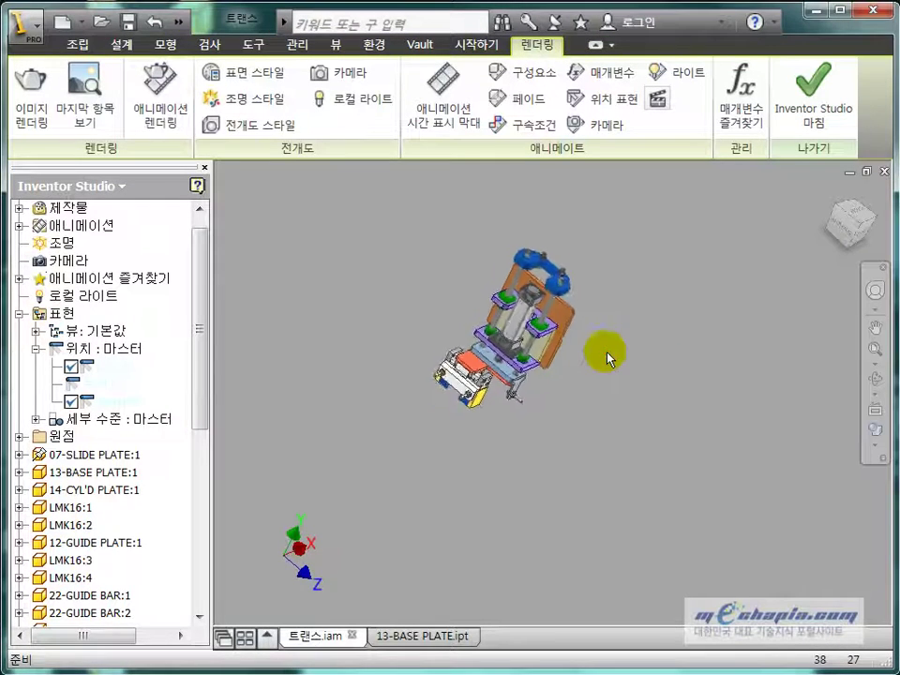
middle_click(608, 353)
middle_click(607, 354)
mouse_move(604, 490)
middle_mouse_down("shift")
mouse_move(600, 403)
mouse_move(606, 491)
middle_mouse_up("shift")
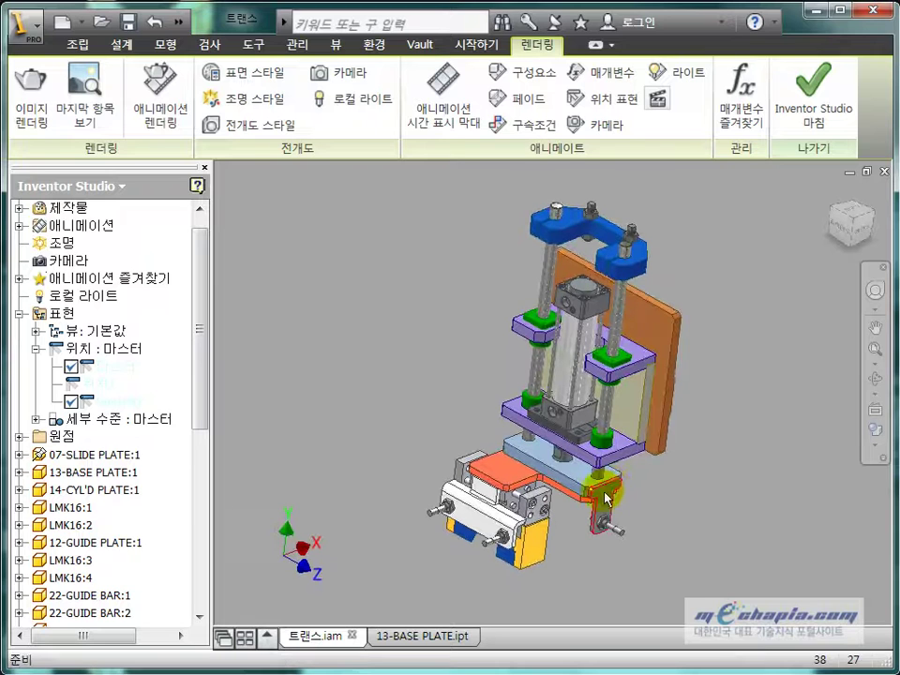
key("alt+Tab")
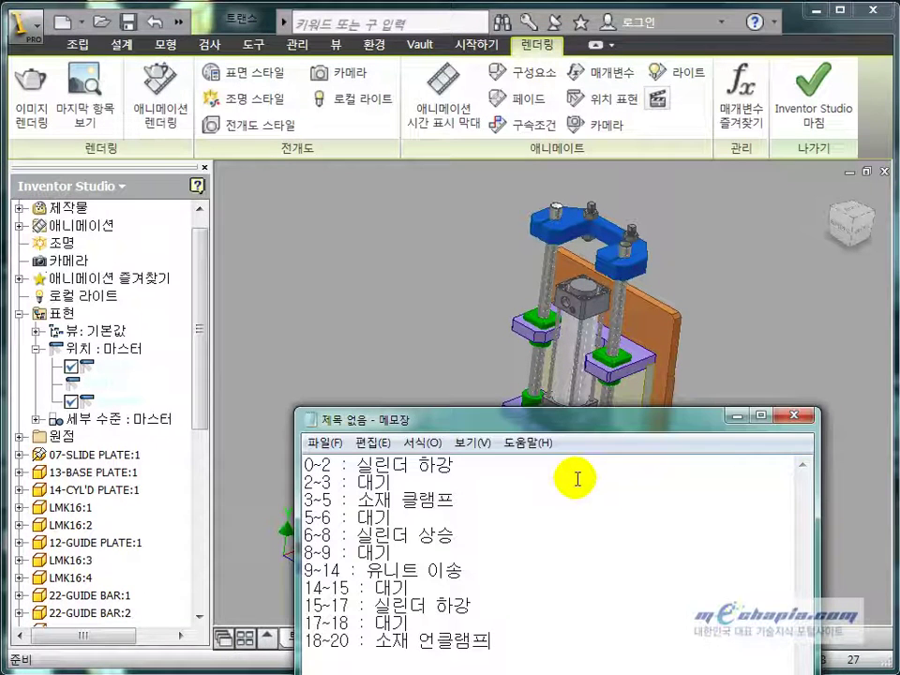
left_click_drag(565, 394, 532, 489)
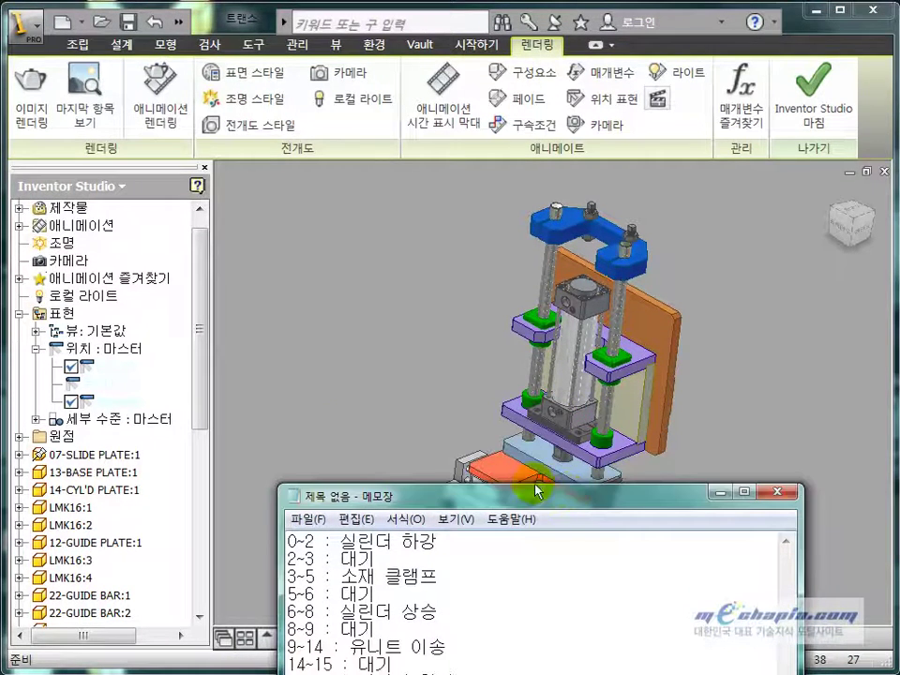
Clear the animation timeline by deleting the PRAnim1 (마스터 <> 위치1) action and the 노란색 흙 lighting action.
left_click(22, 316)
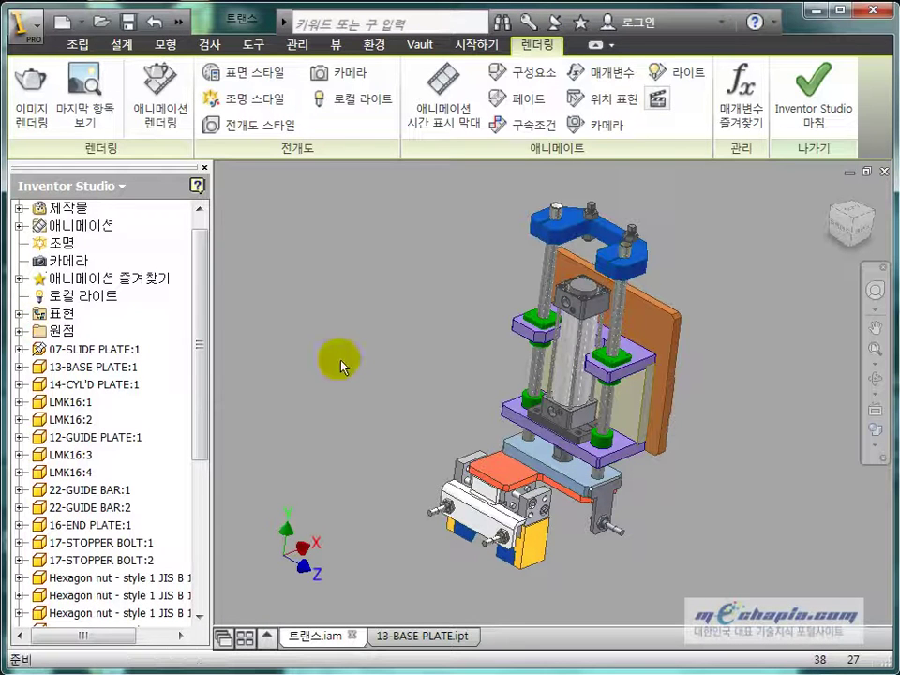
left_click(454, 110)
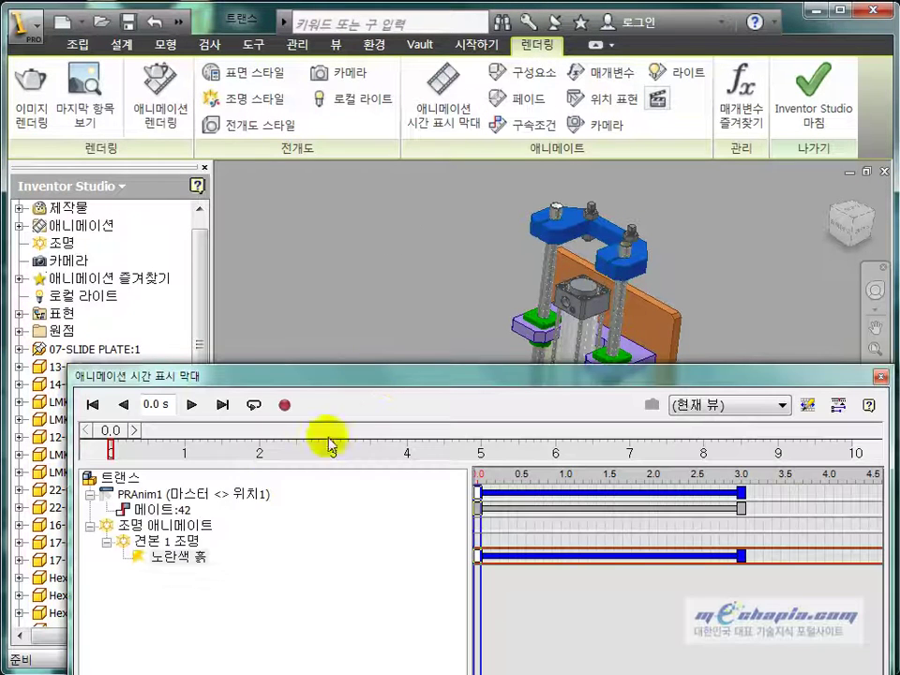
left_click(157, 510)
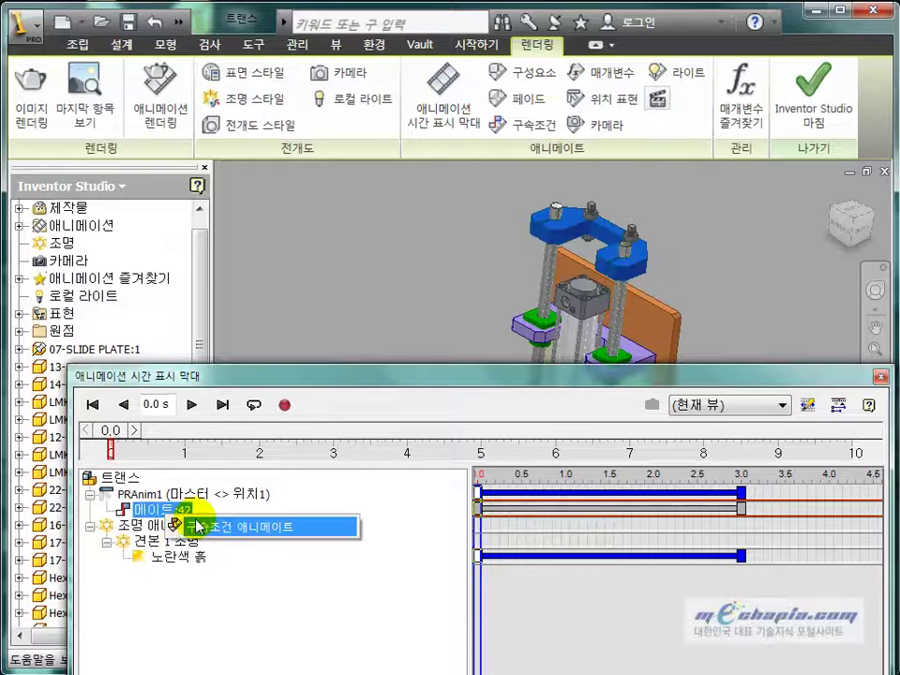
left_click(574, 492)
right_click(580, 492)
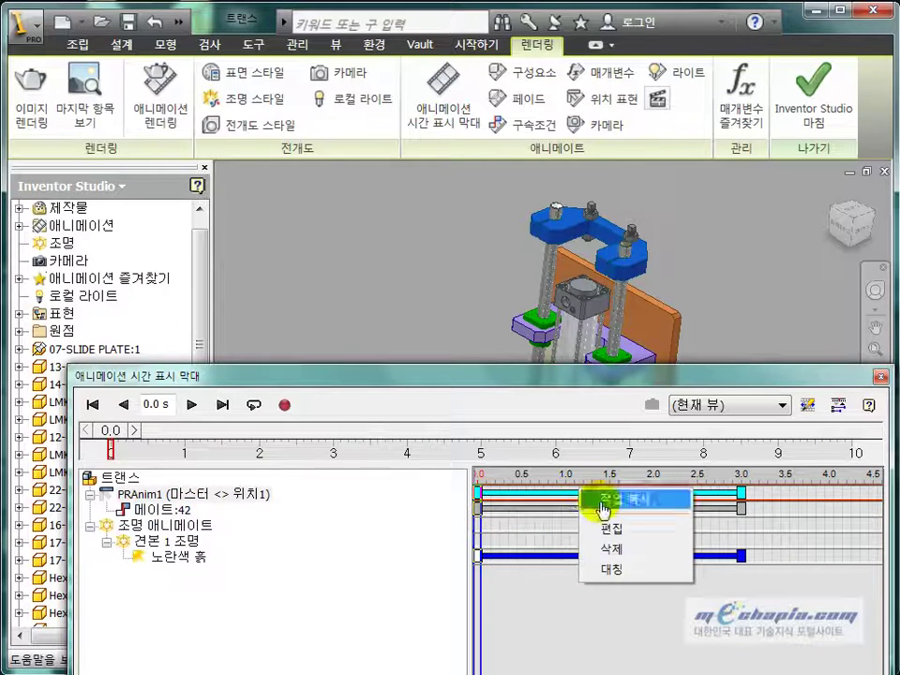
left_click(607, 545)
left_click(607, 526)
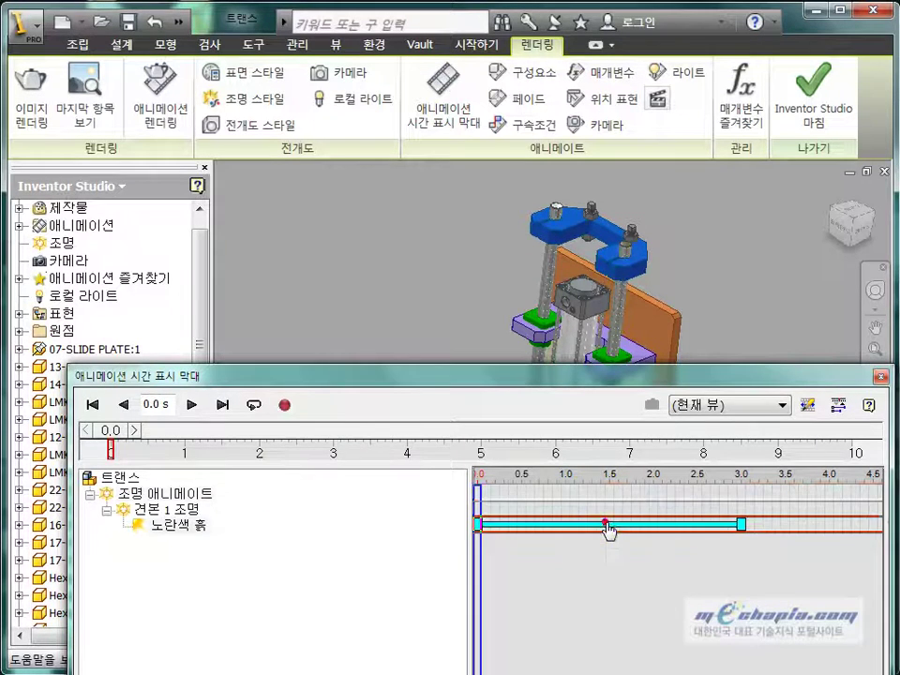
right_click(605, 528)
left_click(657, 586)
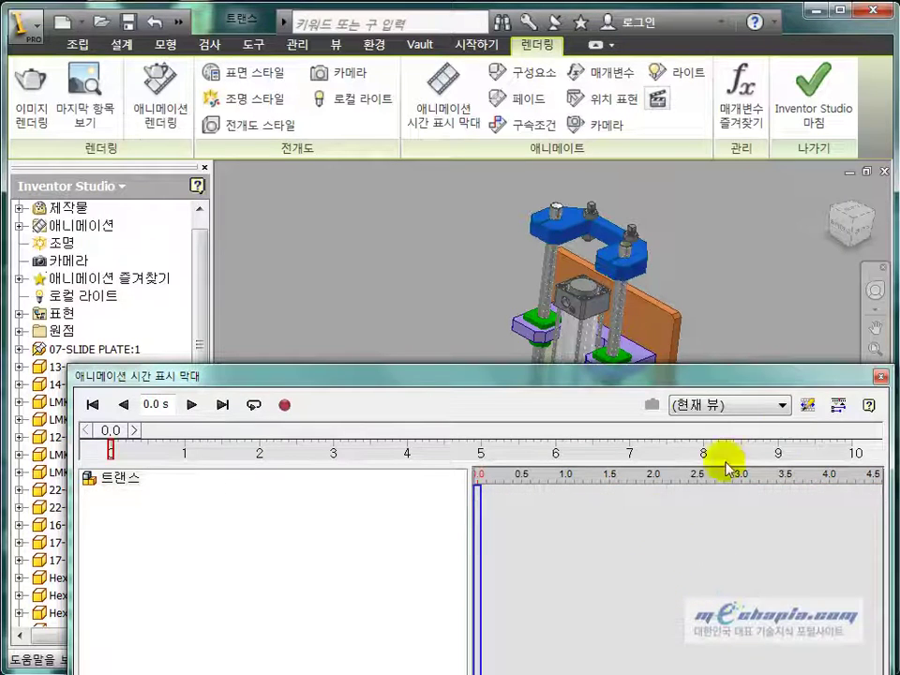
Check the schedule note, then animate the 메이트:42 constraint of 16-END PLATE:1 to 26 mm over a specified time of 0 to 2 s.
middle_click_drag(402, 406, 403, 414, "shift")
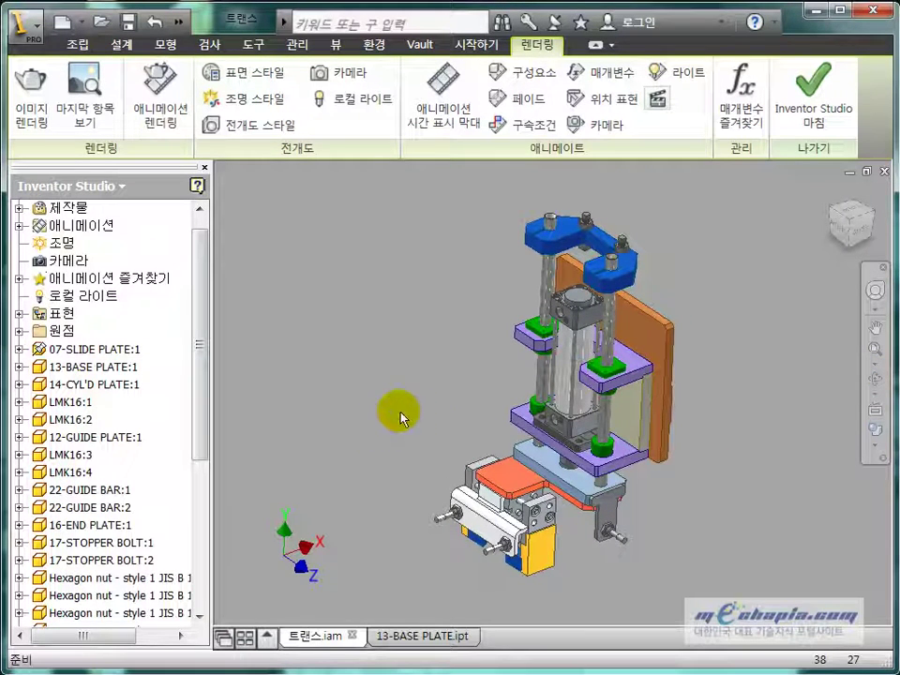
key("alt+Tab")
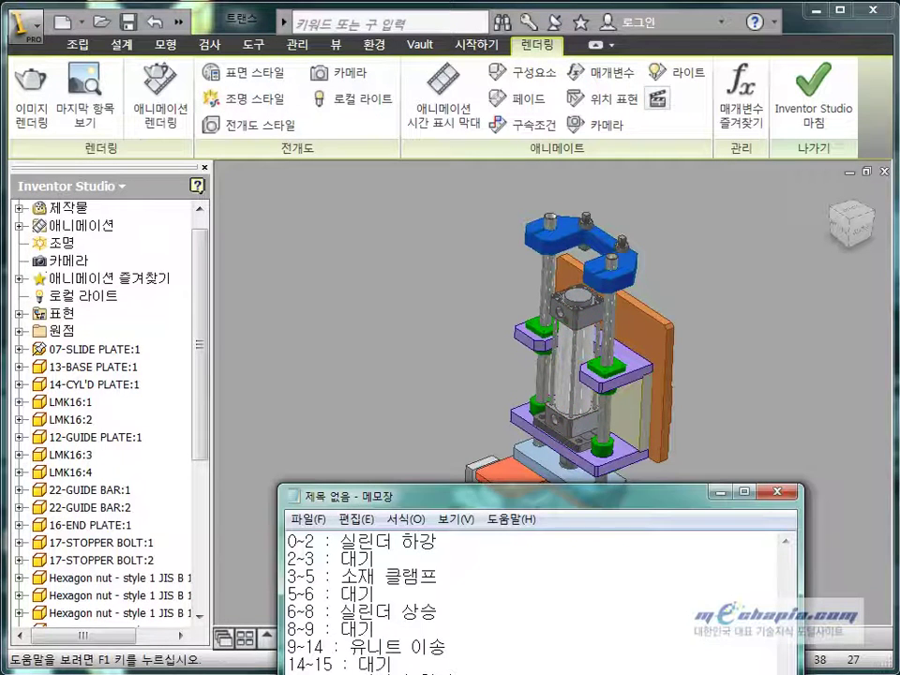
key("alt+Tab")
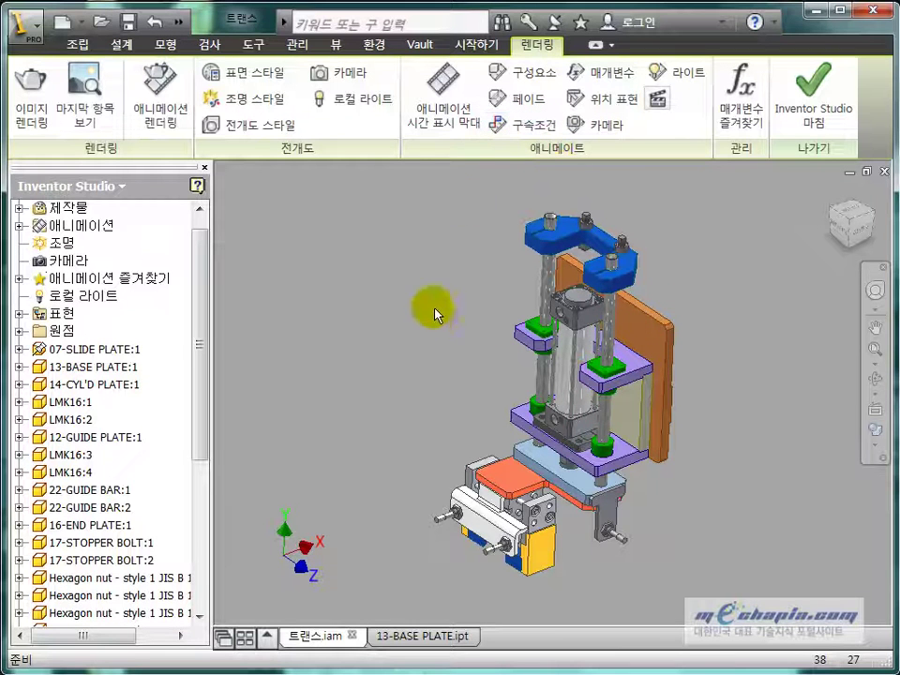
left_click(518, 124)
double_click(294, 378)
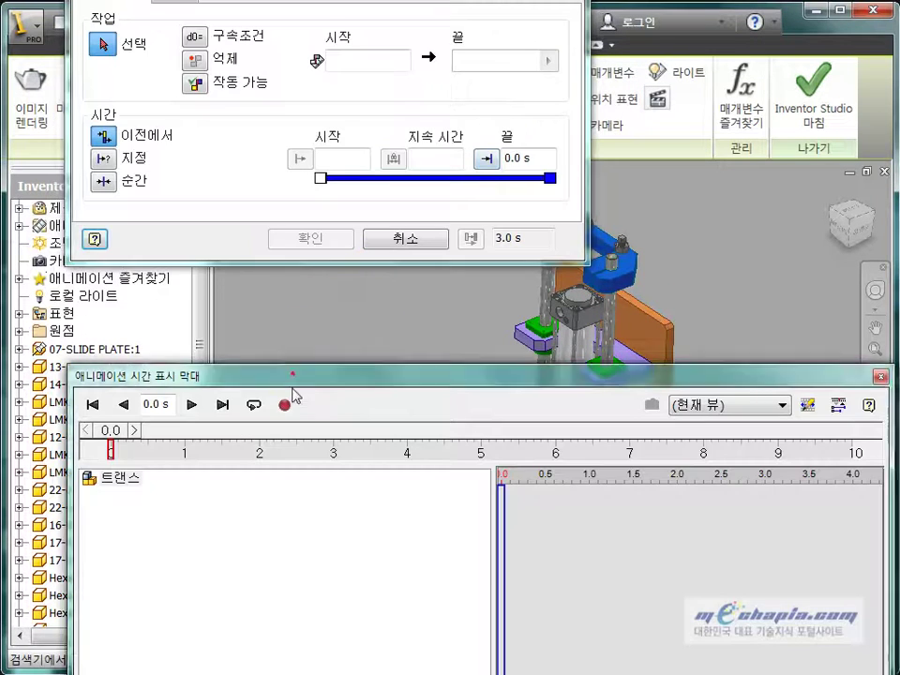
left_click_drag(206, 413, 199, 560)
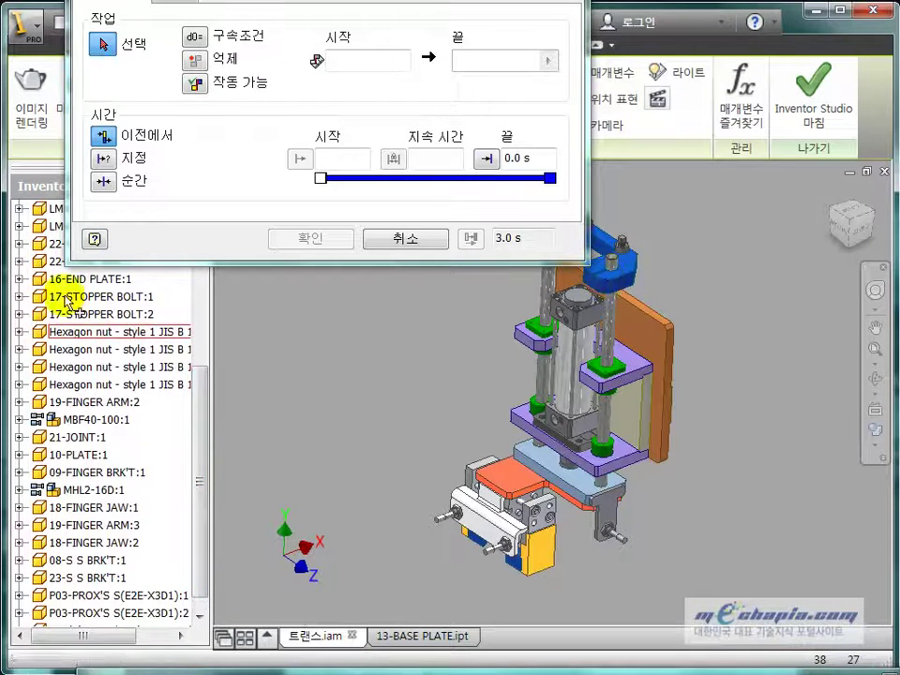
left_click(19, 279)
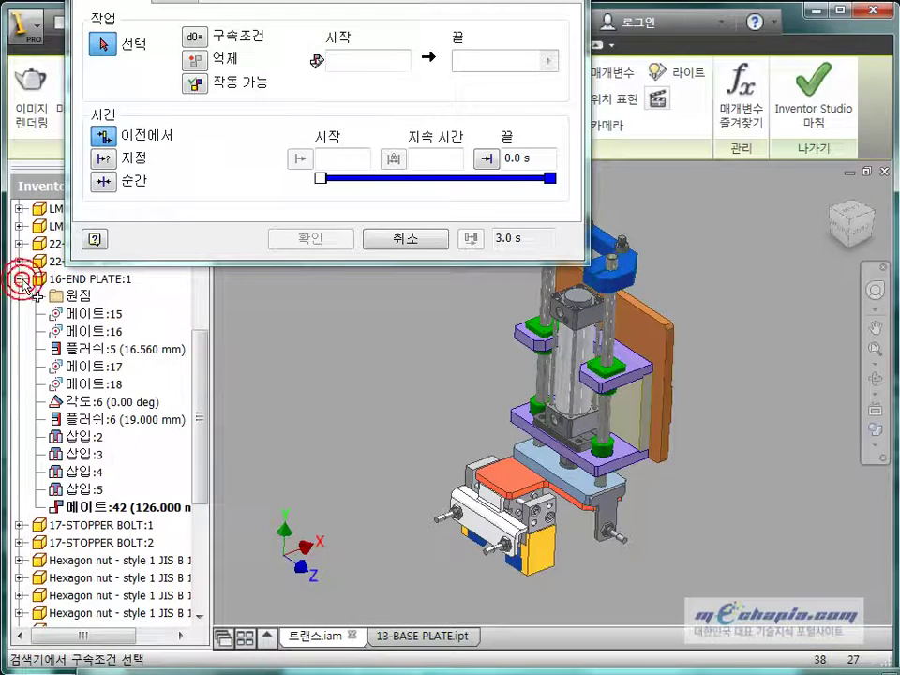
left_click(118, 510)
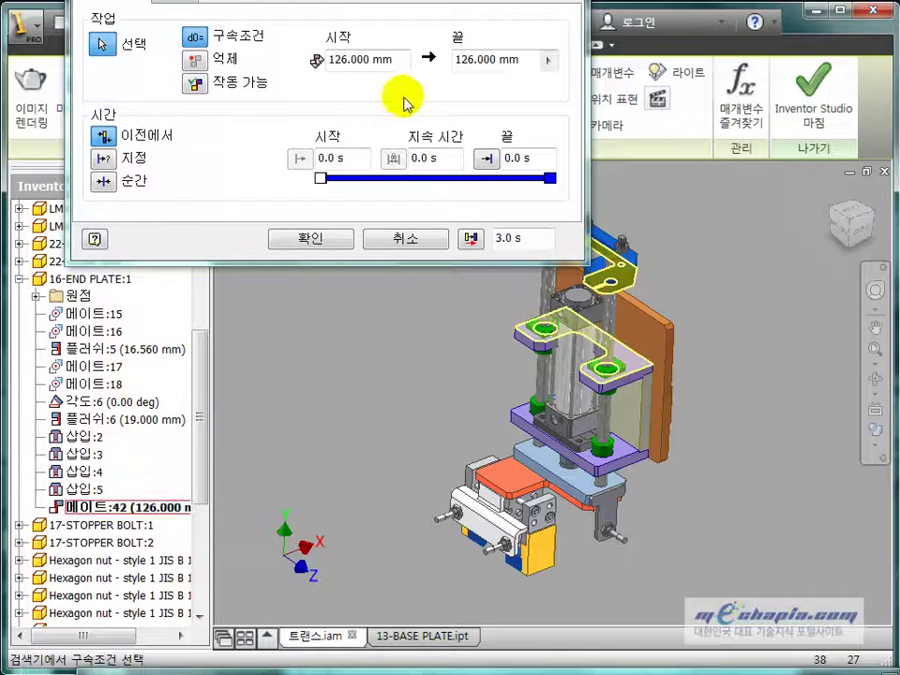
left_click(165, 174)
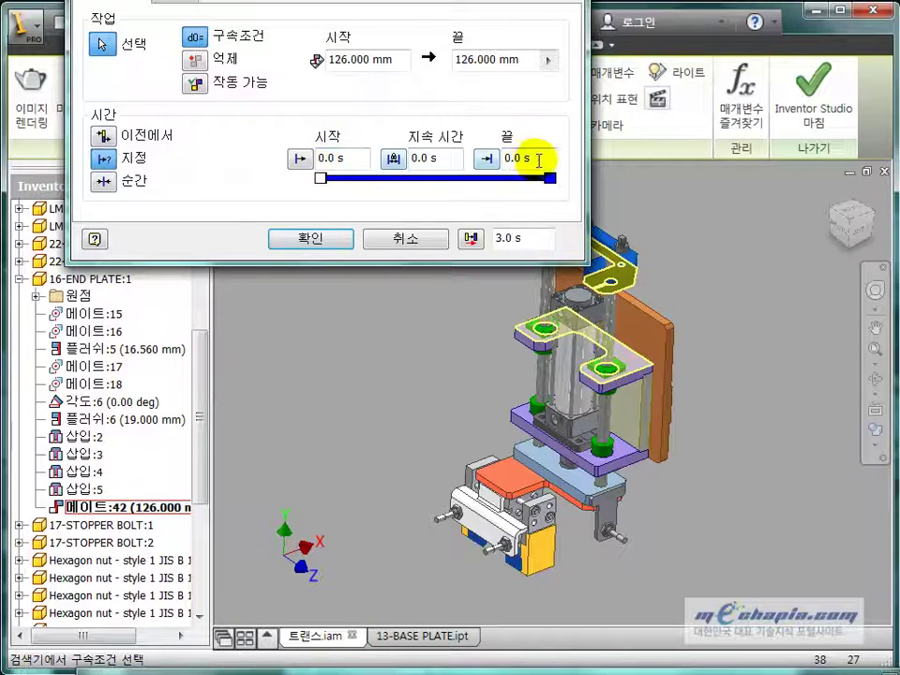
type("2")
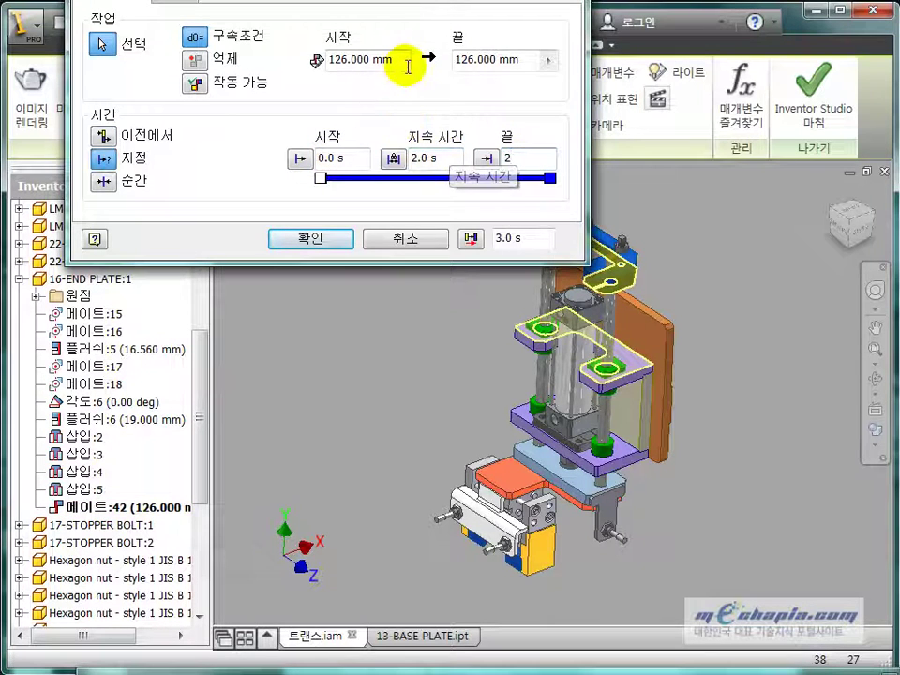
left_click(519, 59)
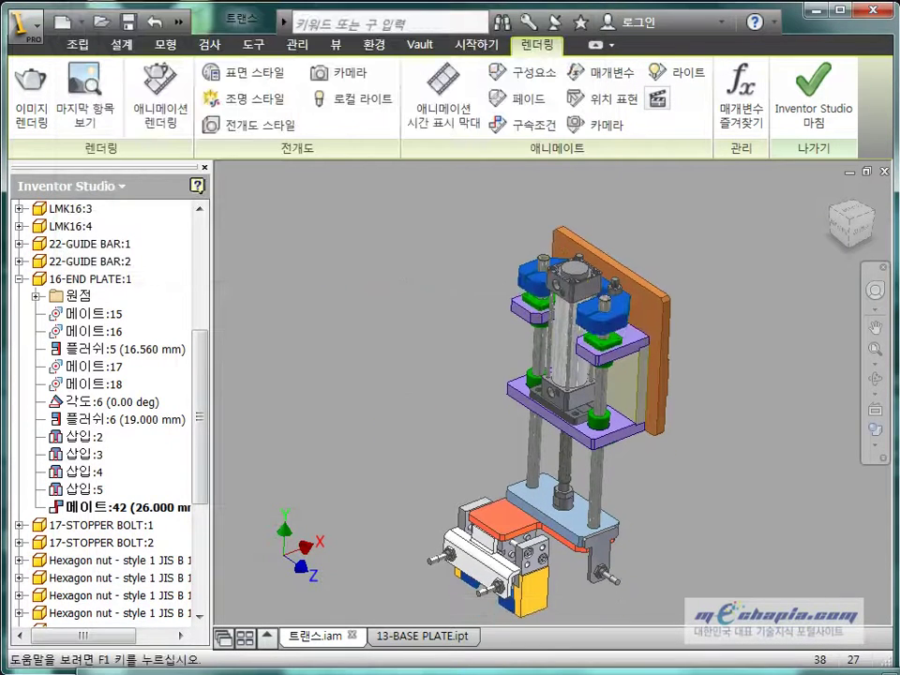
Bring the animation timeline into full view and compare its 메이트:42 actions with the Notepad schedule.
left_click_drag(508, 523, 460, 312)
left_click_drag(241, 522, 230, 522)
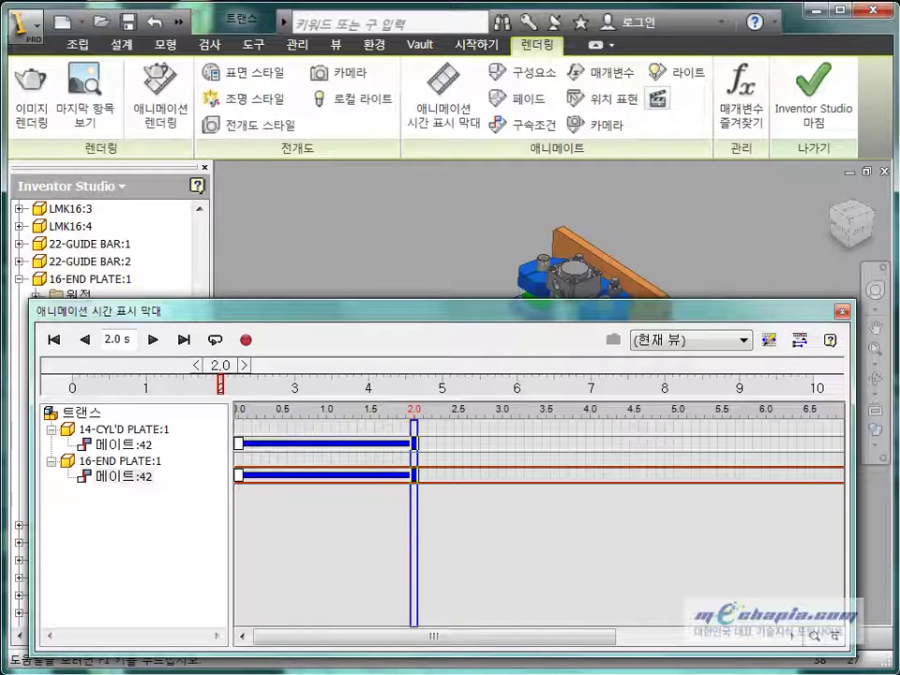
key("alt+Tab")
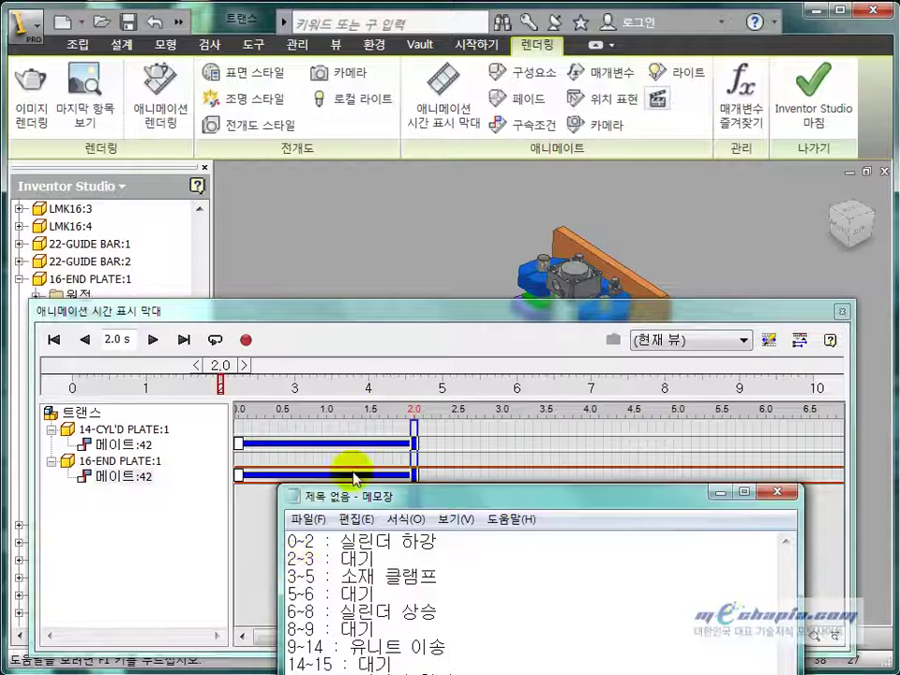
left_click(582, 357)
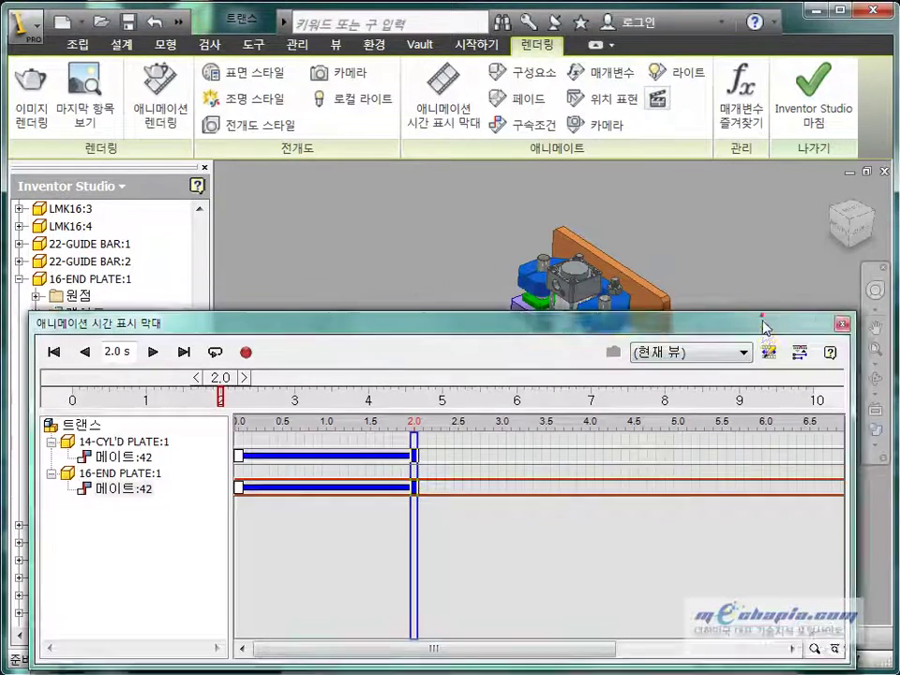
Move the timeline clear of the gripper, examine the finger jaws up close from below, and finish Inventor Studio.
left_click_drag(763, 322, 786, 606)
middle_click_drag(503, 365, 557, 512, "shift")
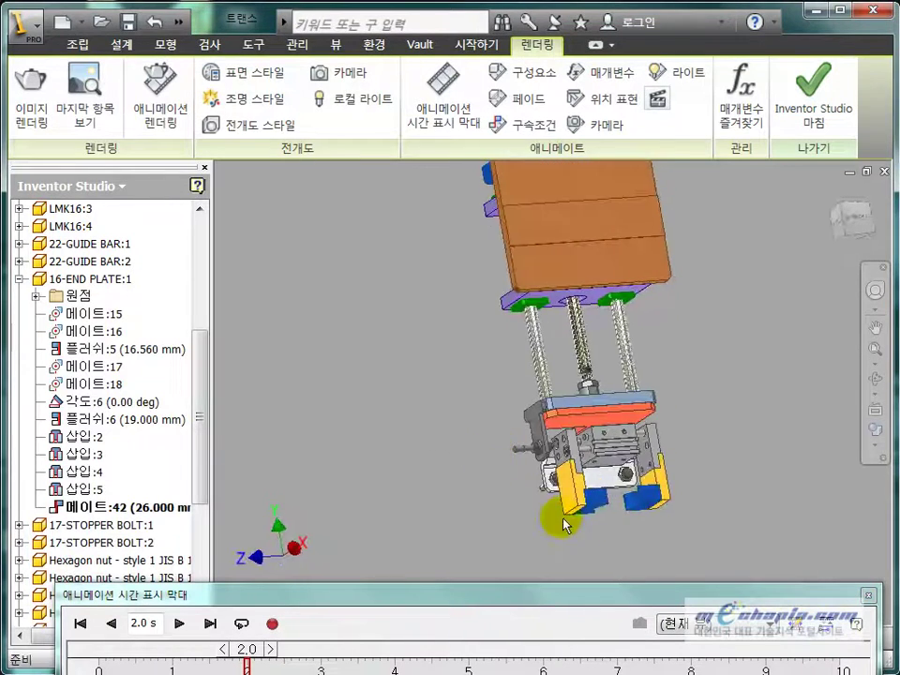
scroll(503, 427, "up", 6)
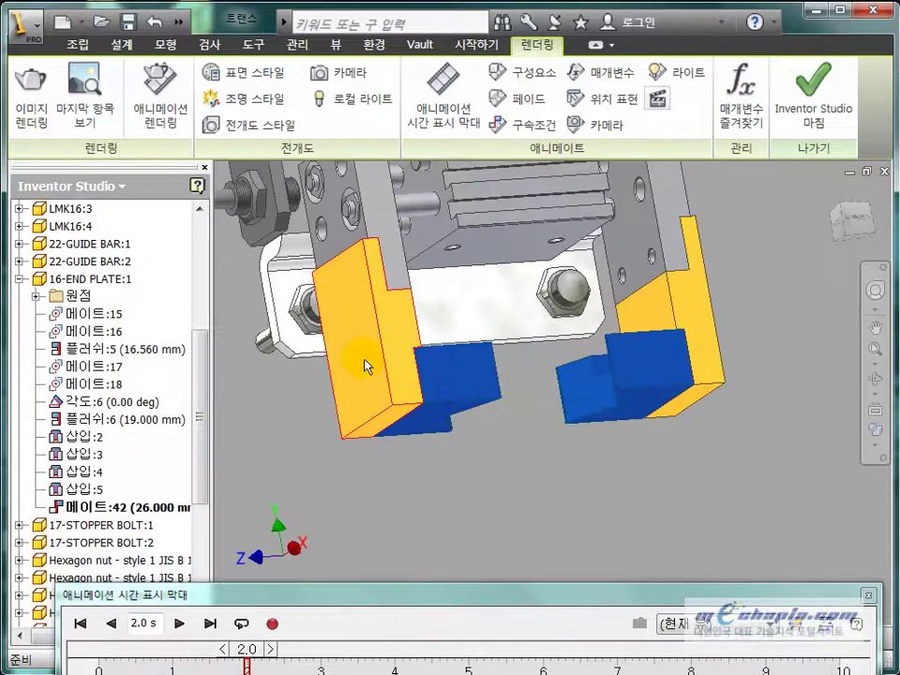
middle_click_drag(505, 459, 474, 305, "shift")
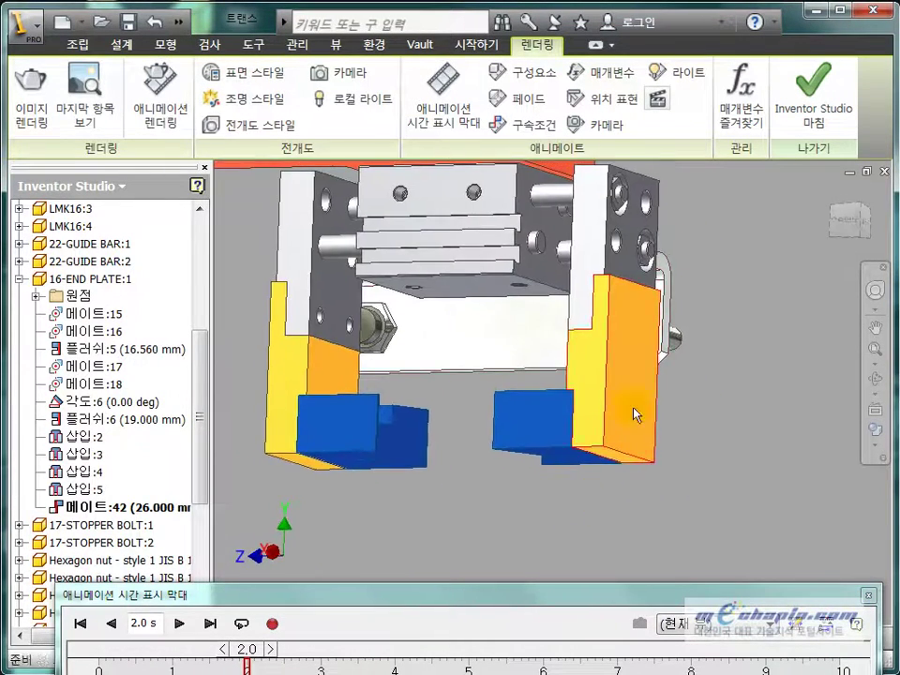
left_click(802, 106)
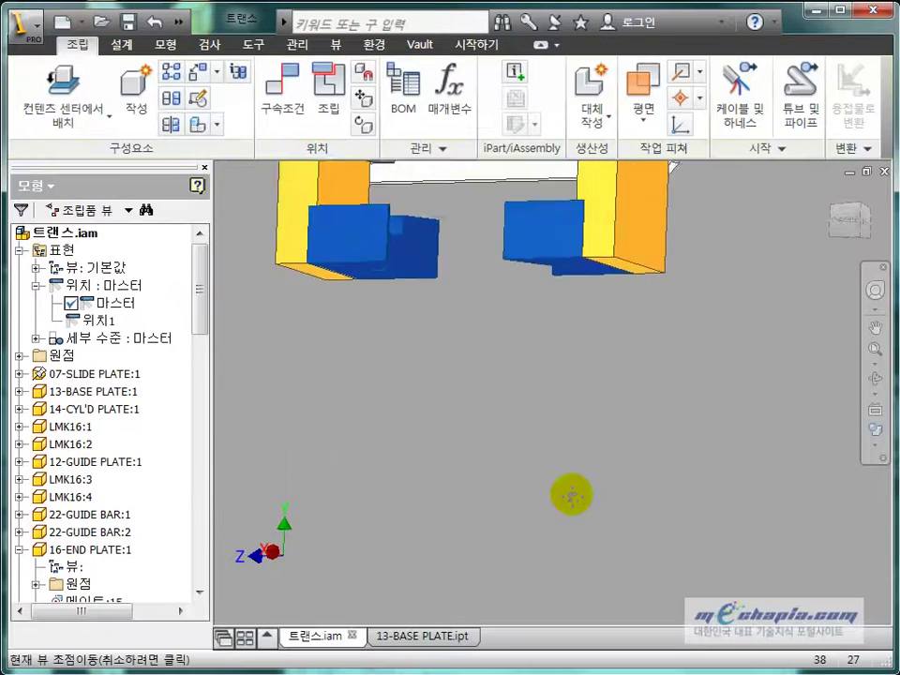
mouse_move(553, 481)
middle_mouse_down("shift")
mouse_move(588, 464)
mouse_move(566, 392)
mouse_move(549, 476)
middle_mouse_up("shift")
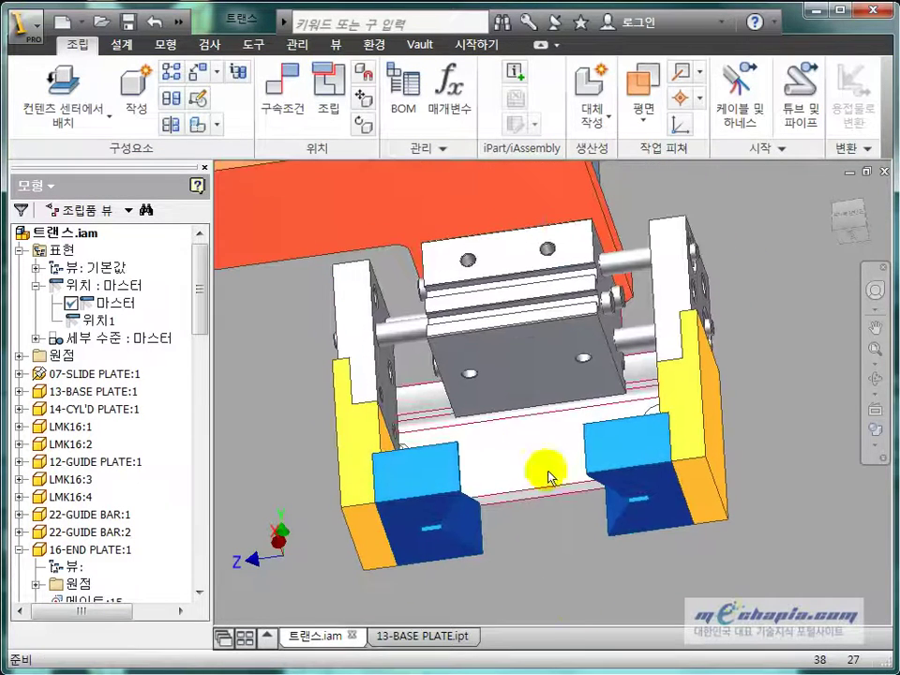
Set the selection filter to component priority so that the whole MHL2-16D gripper can be selected.
left_click(541, 347)
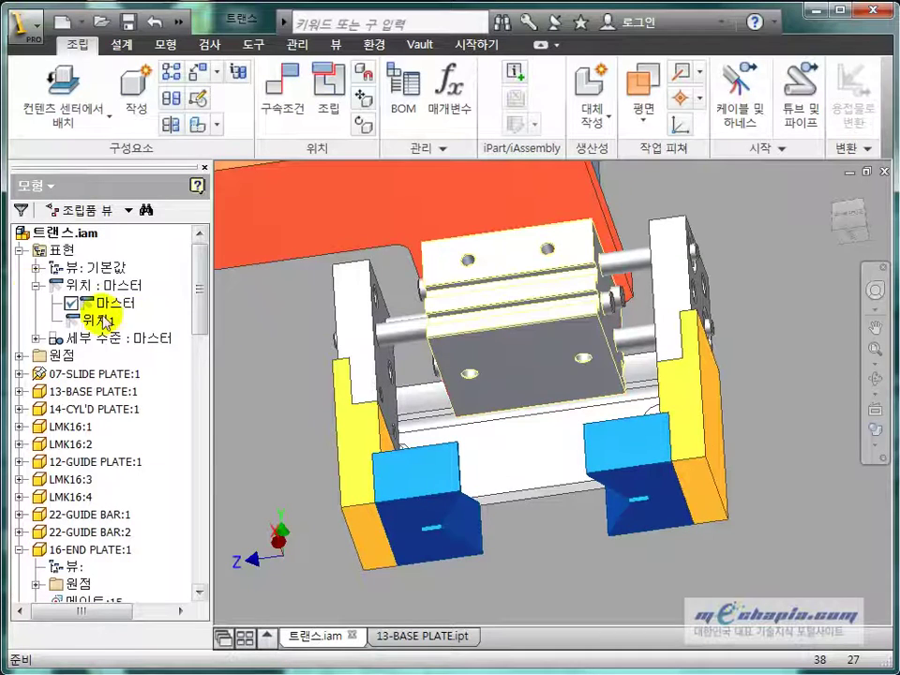
left_click(179, 25)
left_click(260, 51)
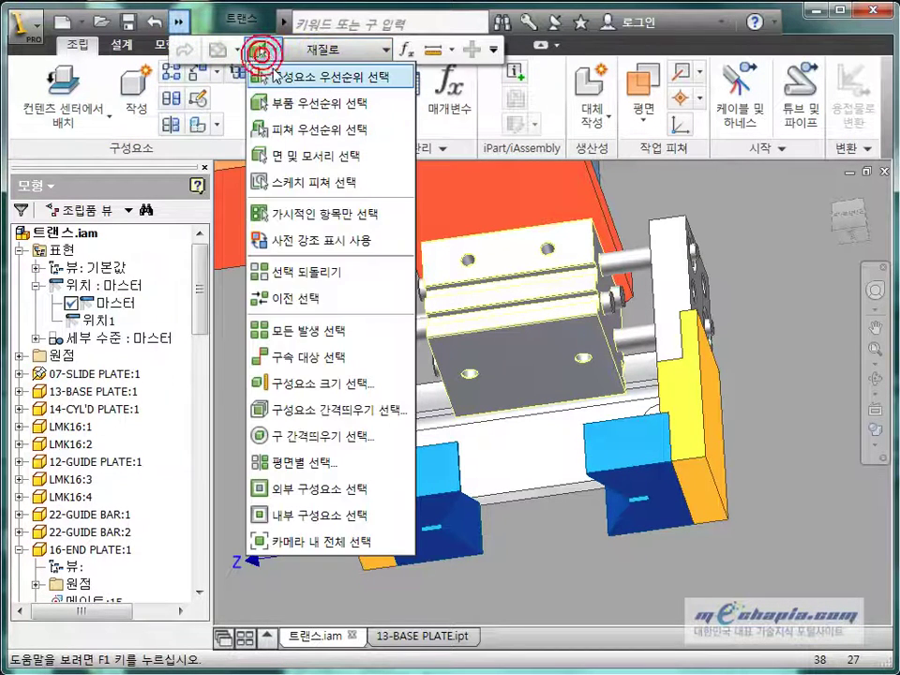
left_click(275, 75)
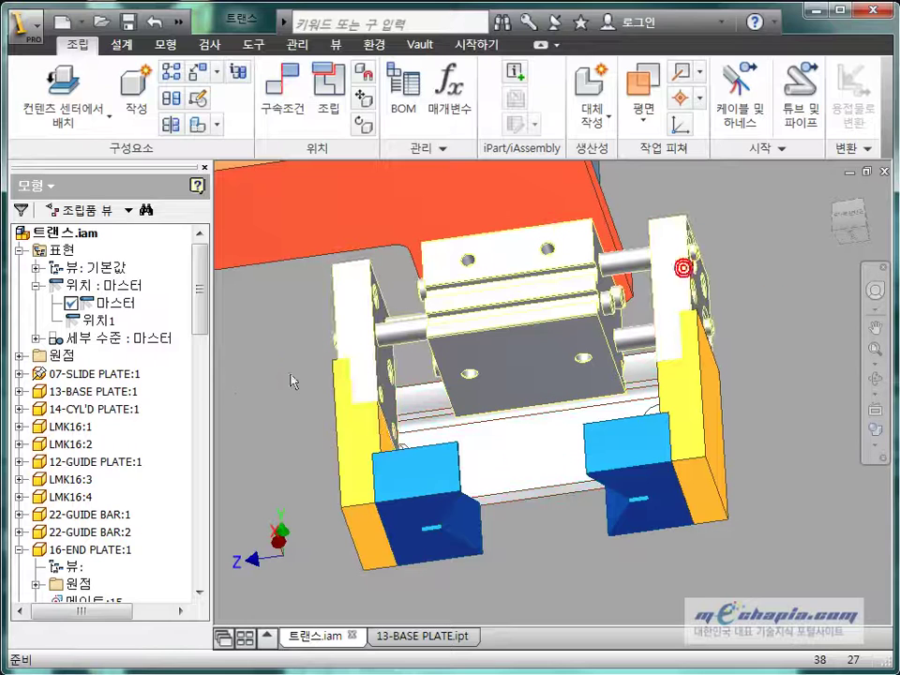
Try to move the finger jaw and the MHL2-16D gripper freely in the assembly.
left_click_drag(391, 492, 319, 509)
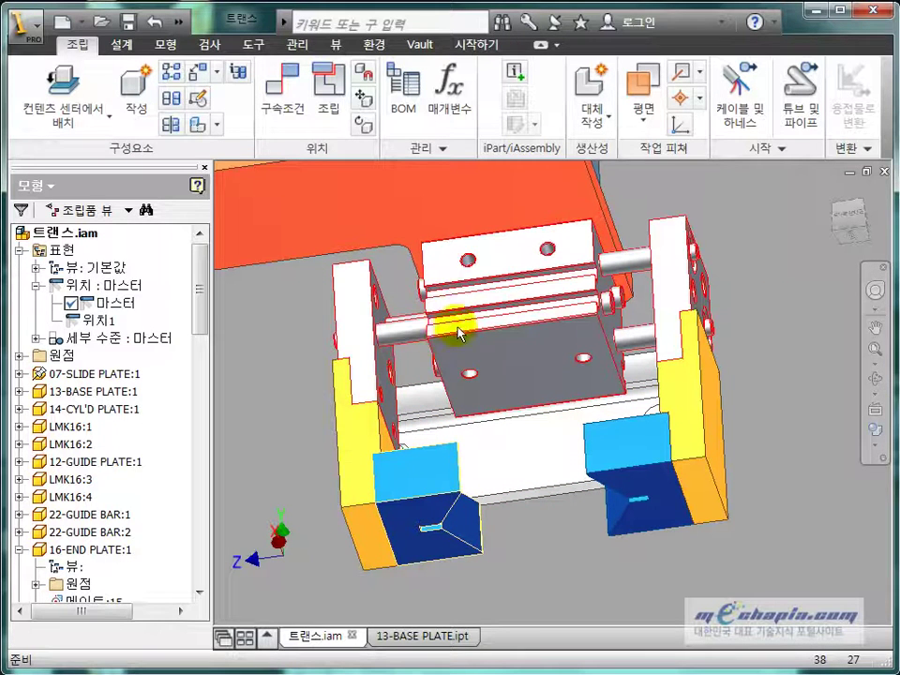
left_click_drag(456, 326, 509, 319)
left_click_drag(366, 348, 281, 394)
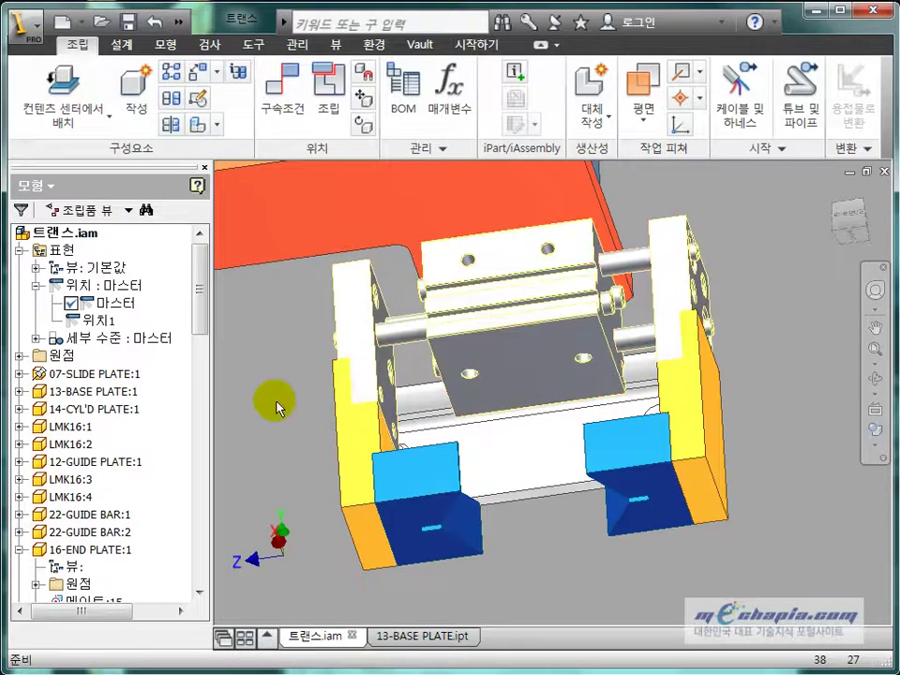
Locate the MHL2-16D:1 gripper subassembly in the model browser and open it in its own window.
left_click_drag(202, 314, 228, 466)
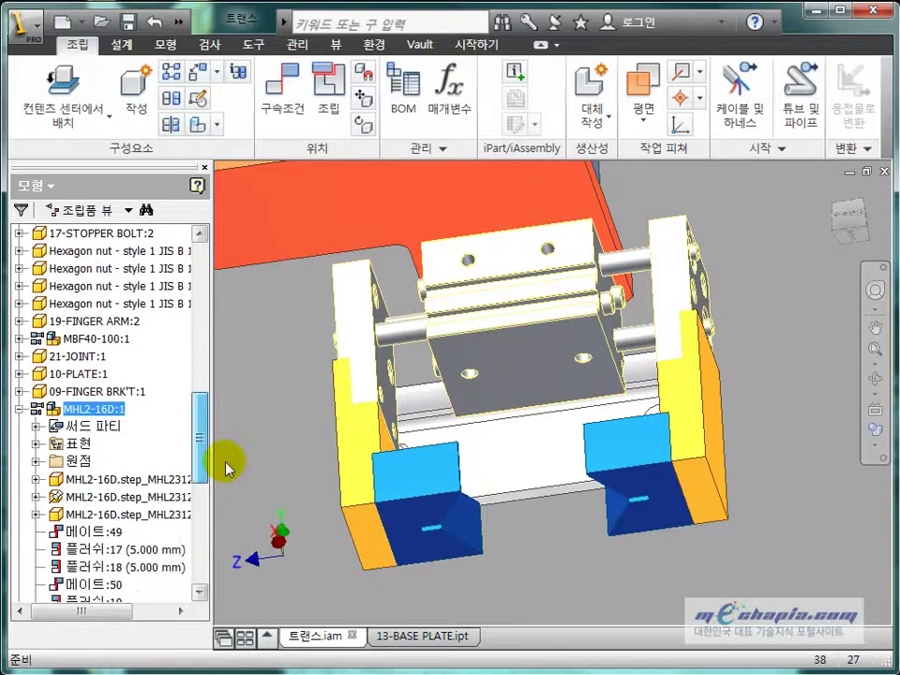
right_click(99, 418)
left_click(300, 370)
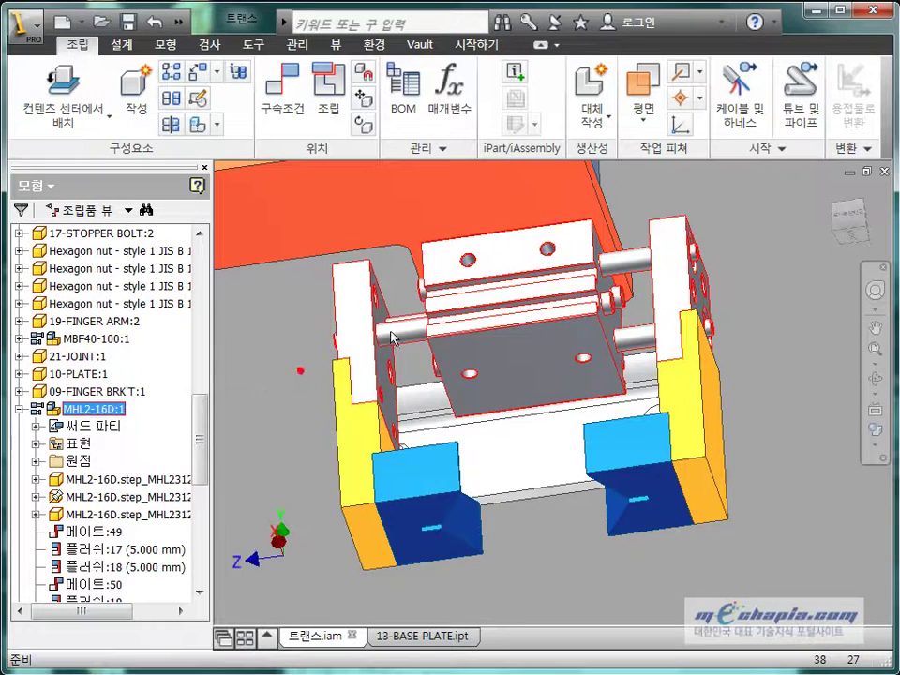
right_click(475, 313)
left_click(466, 249)
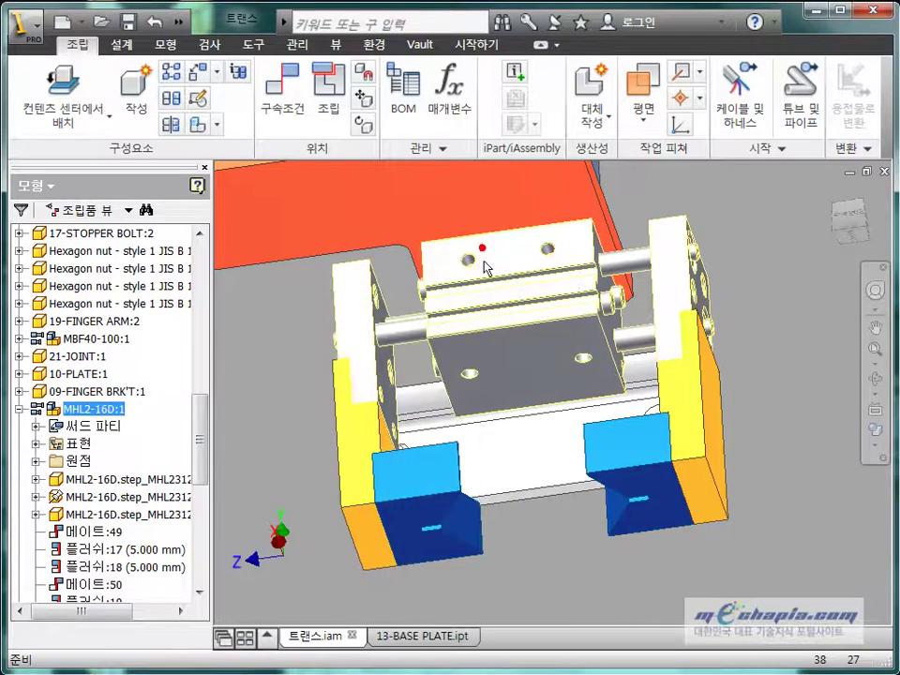
Inspect the gripper jaws and the body's constraints in MHL2-16D.iam, test the jaw's movement, and close the file.
middle_click_drag(446, 425, 354, 447, "shift")
mouse_move(401, 371)
left_mouse_down()
mouse_move(422, 392)
mouse_move(408, 392)
left_mouse_up()
left_click(715, 223)
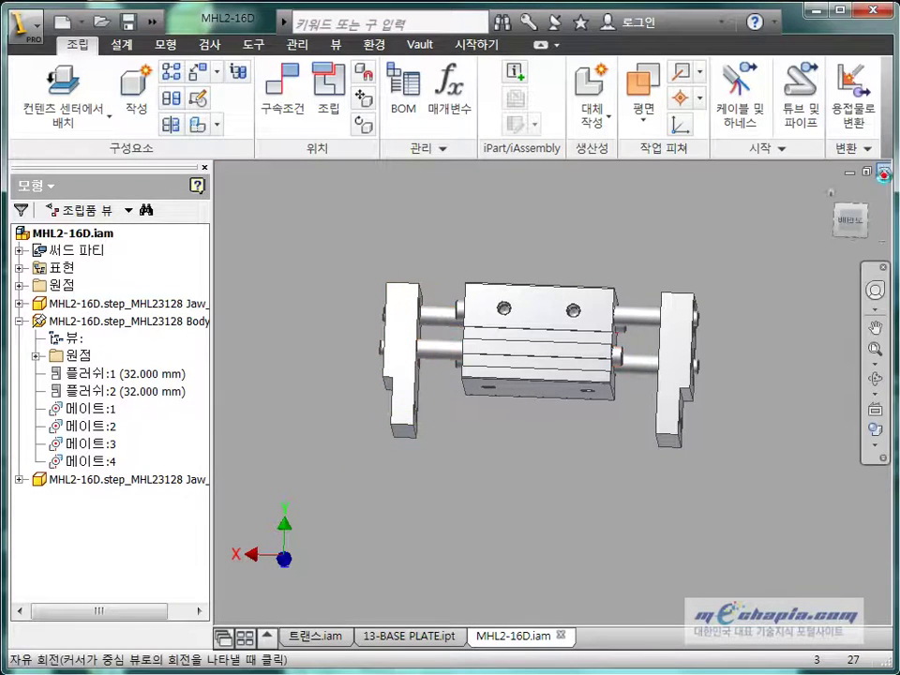
left_click(884, 173)
left_click(280, 387)
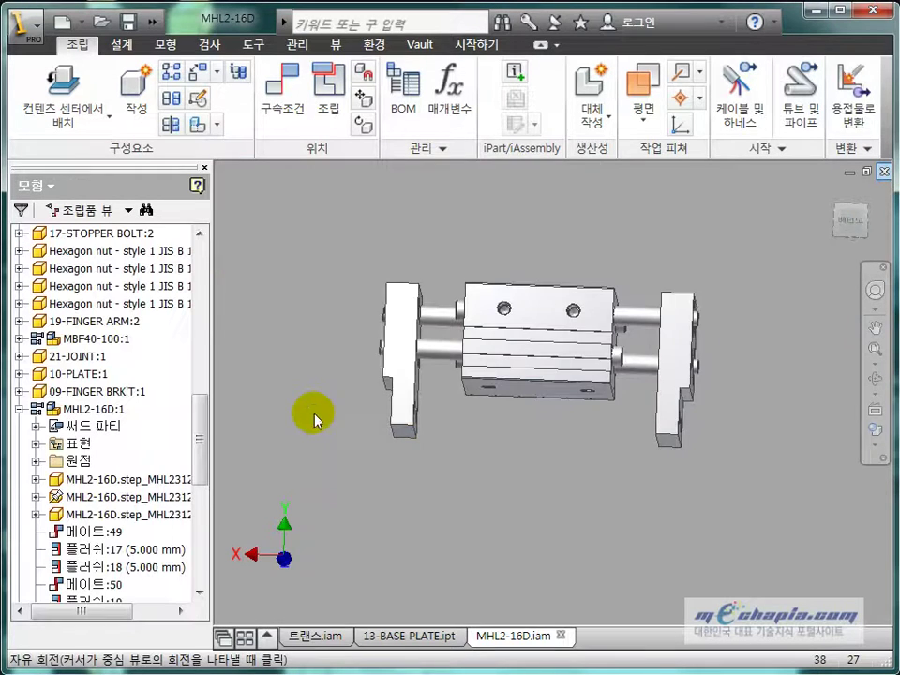
Examine the constraints listed under 19-FINGER ARM:2 and 18-FINGER JAW:2, and collapse the MHL2-16D:1 gripper's browser branch.
middle_click_drag(416, 484, 458, 506, "shift")
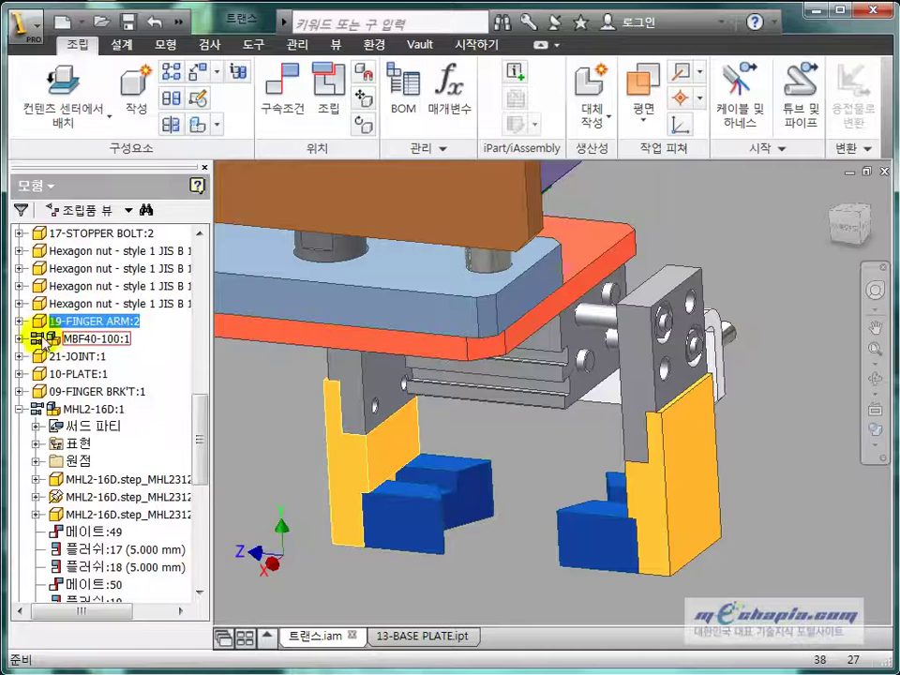
left_click(20, 320)
left_click(408, 532)
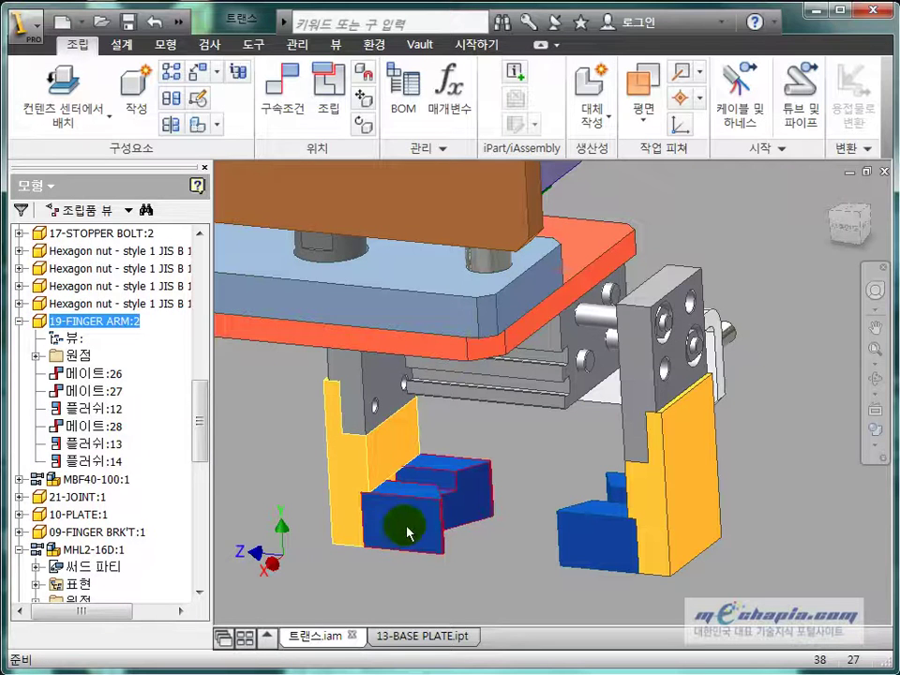
left_click_drag(406, 527, 414, 534)
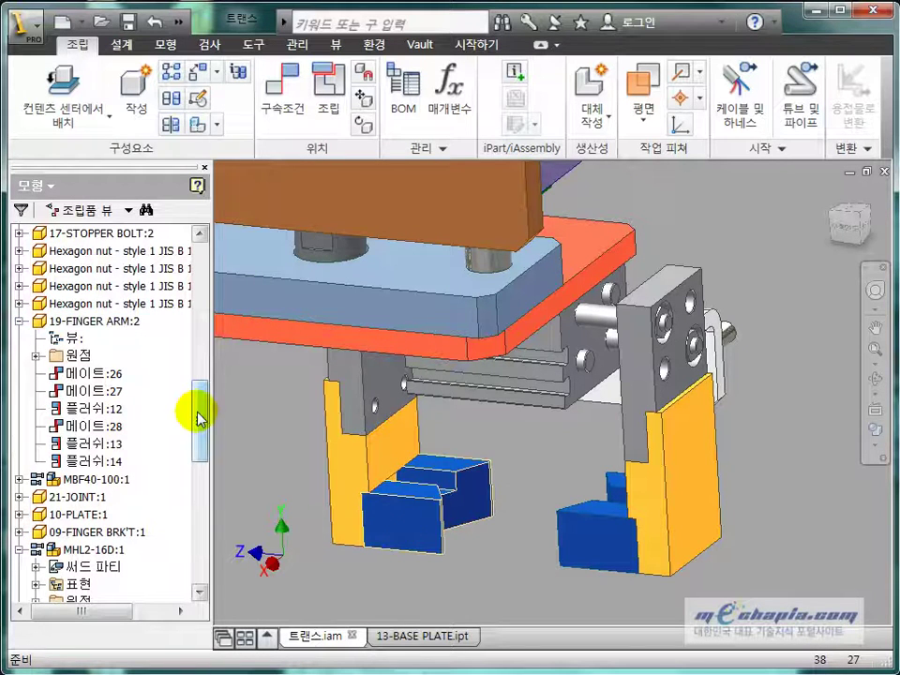
left_click_drag(199, 418, 192, 517)
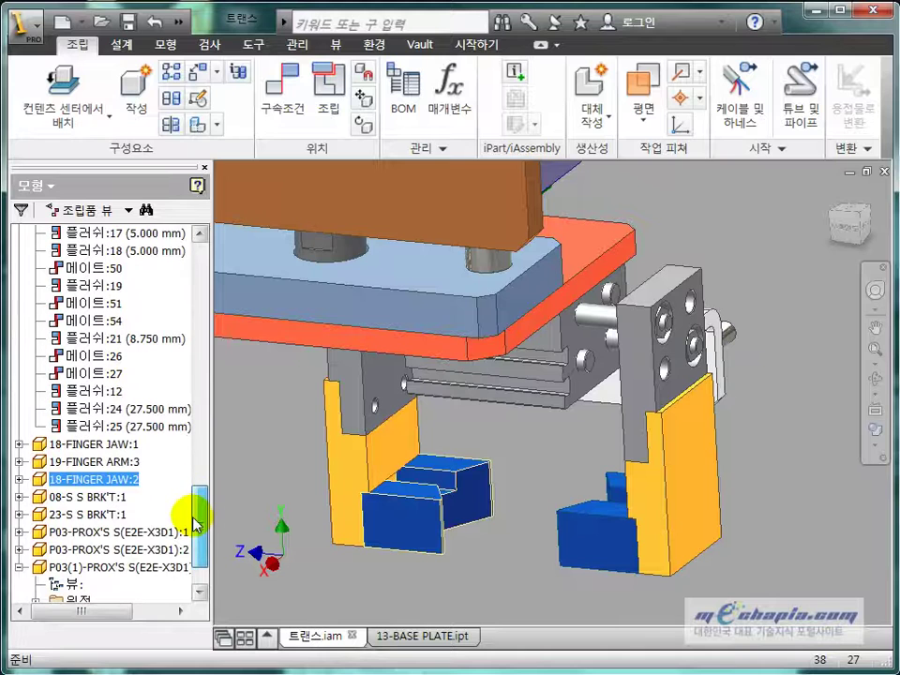
left_click(20, 480)
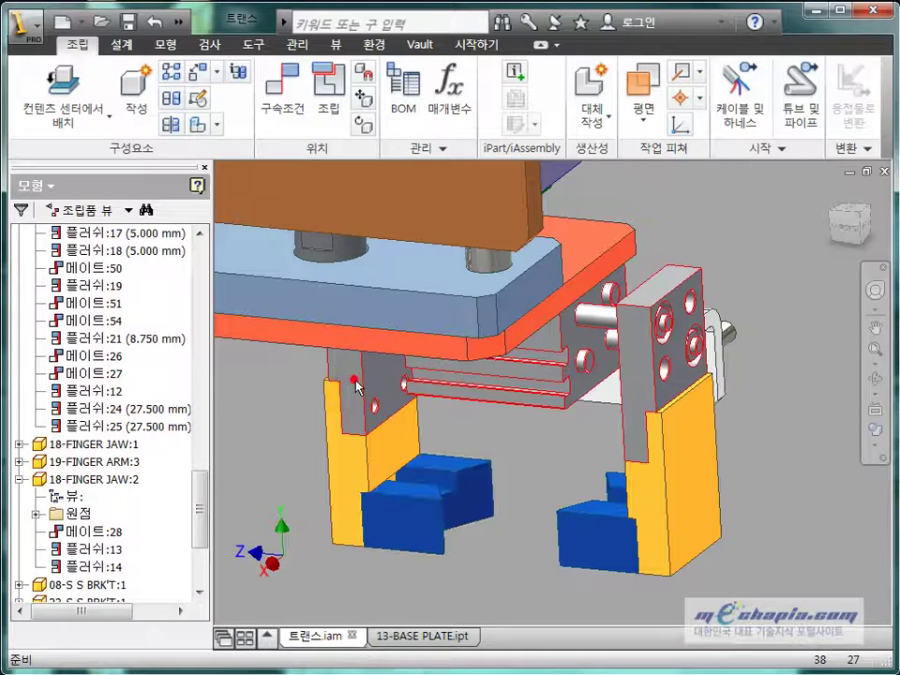
right_click(394, 404)
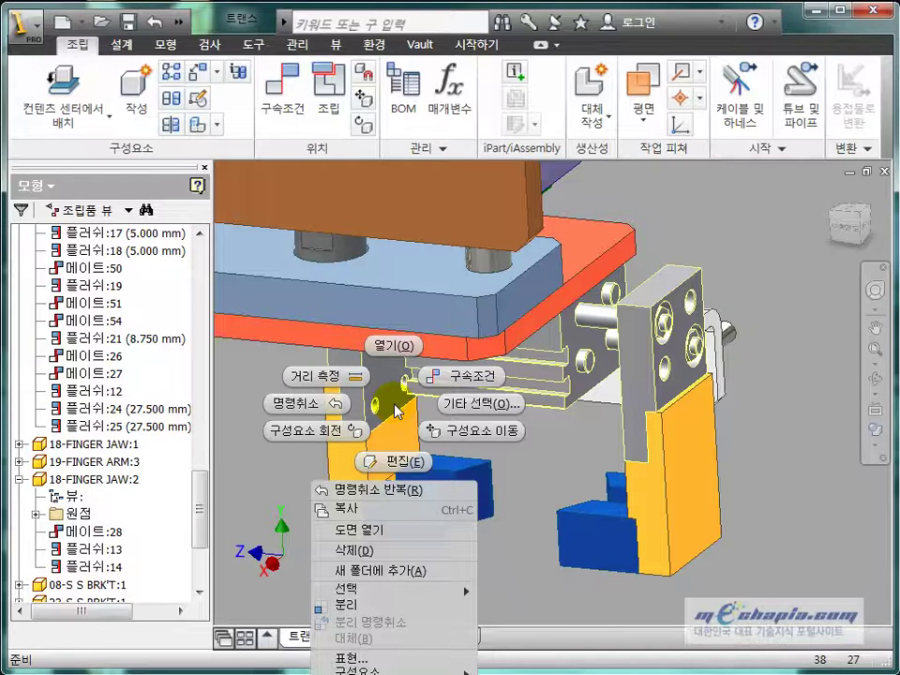
left_click(394, 405)
left_click(19, 232)
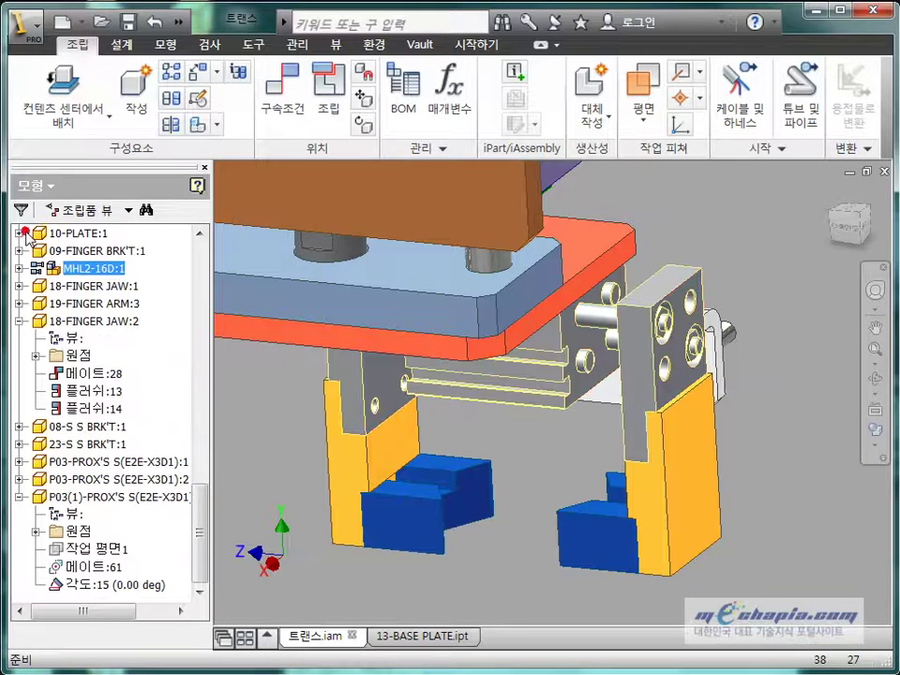
Inspect the gripper from several angles and list the constraints of the MHL2-16D:1 subassembly.
scroll(284, 472, "down", 3)
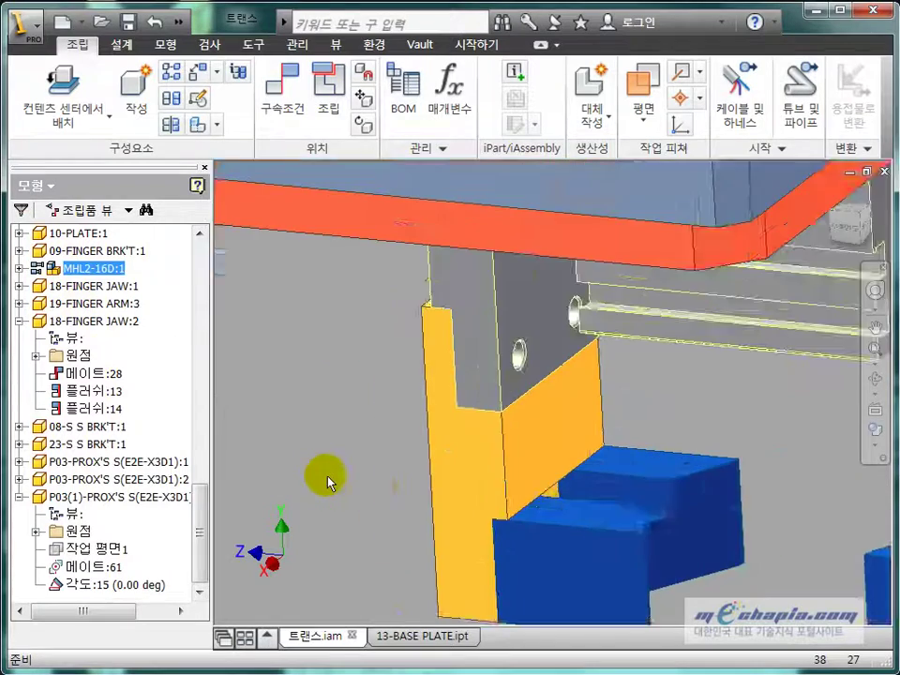
scroll(330, 480, "up", 5)
middle_click_drag(348, 491, 327, 508, "shift")
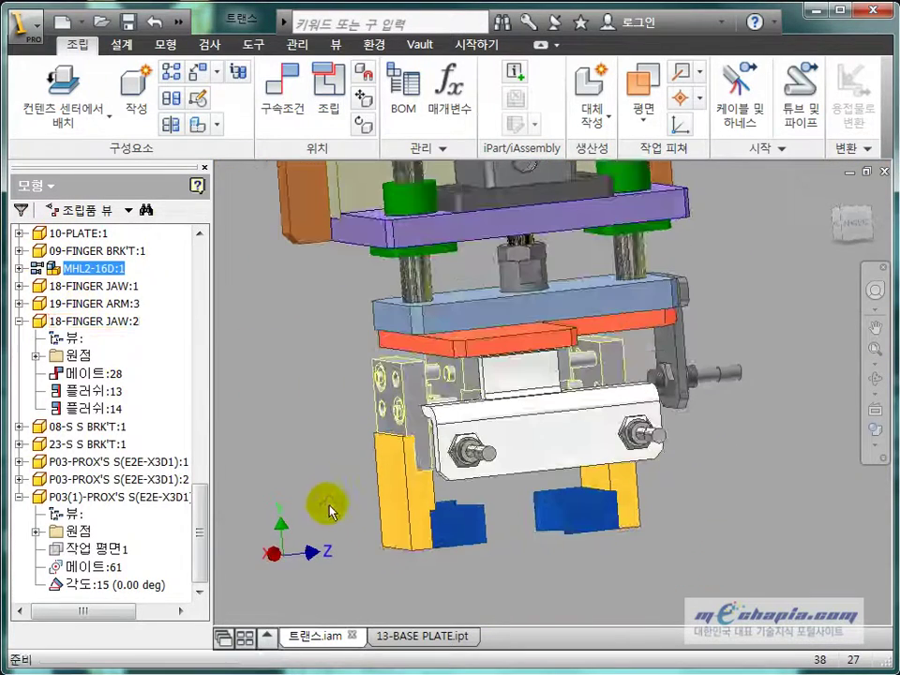
key("Escape")
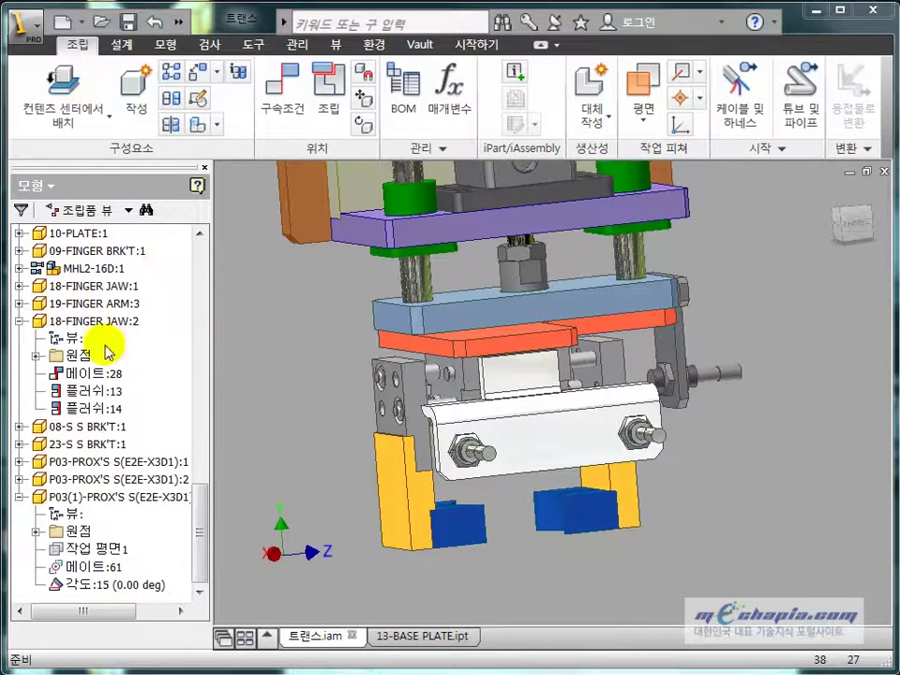
left_click(18, 268)
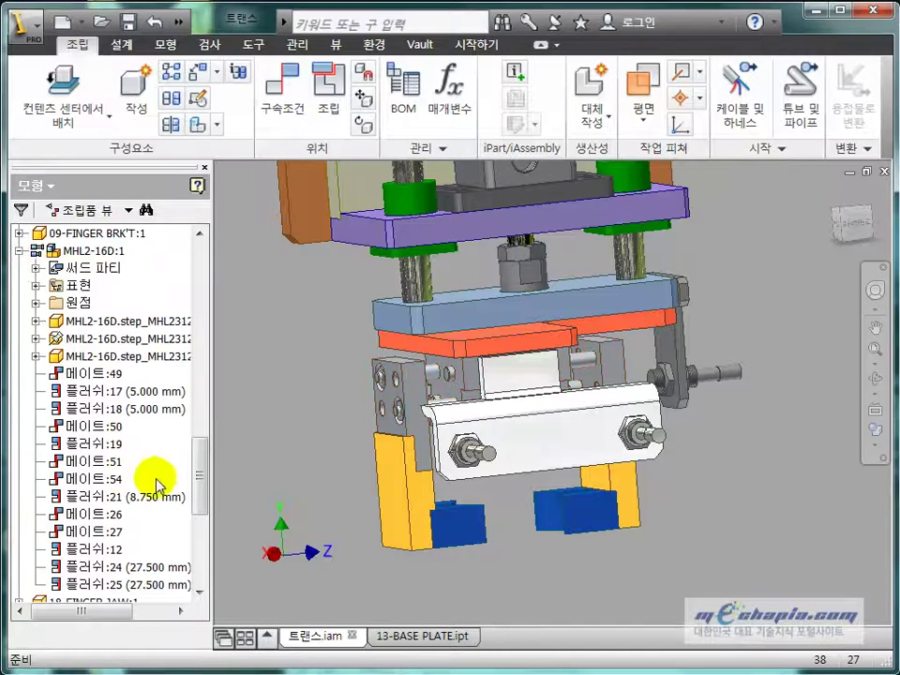
left_click_drag(195, 465, 200, 506)
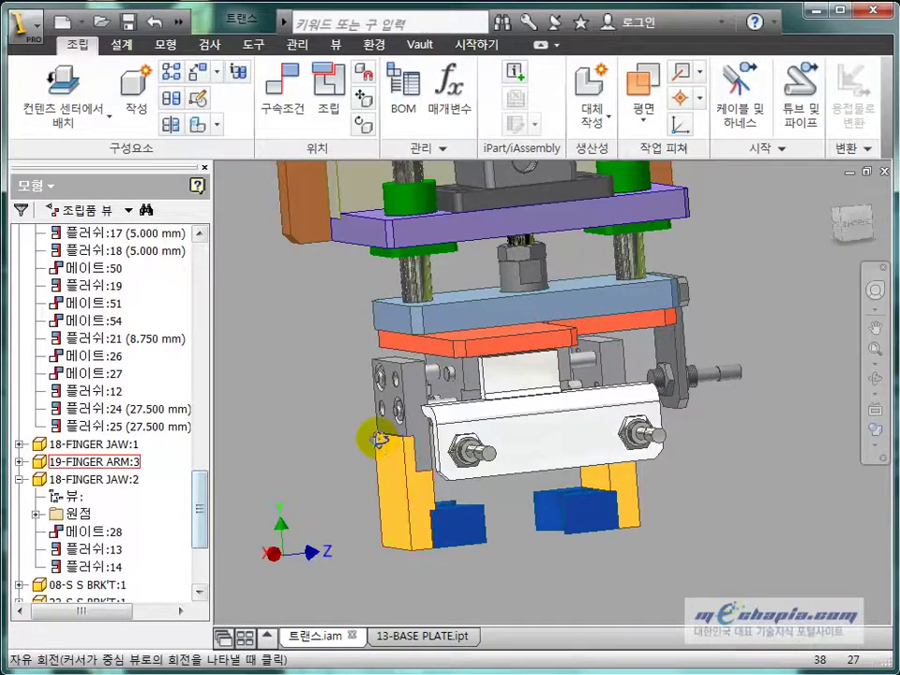
mouse_move(379, 439)
middle_mouse_down("shift")
mouse_move(390, 461)
mouse_move(389, 454)
middle_mouse_up("shift")
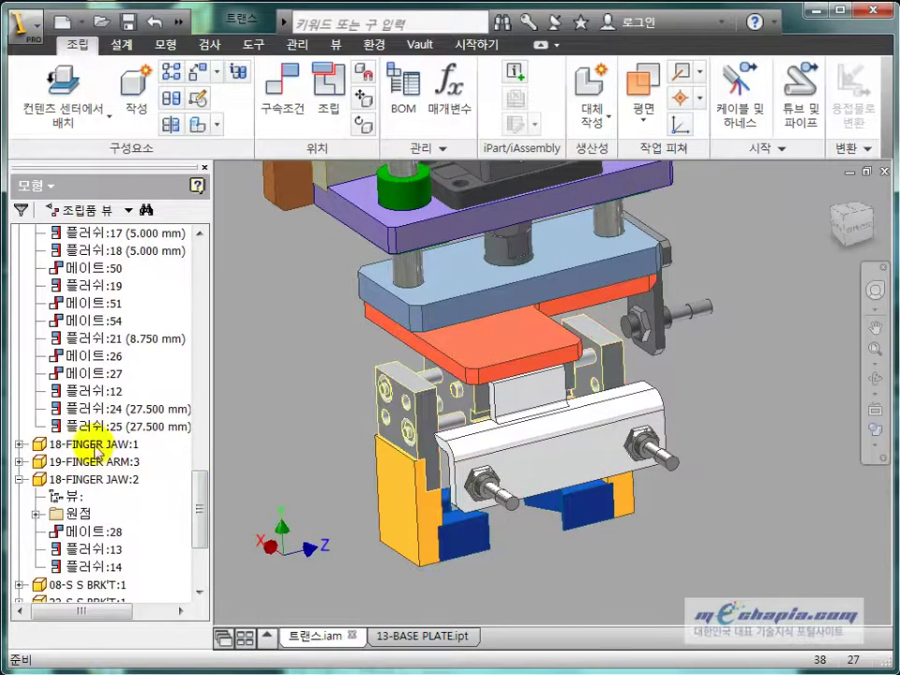
Examine which faces the 플러쉬:24 and 플러쉬:25 constraints of MHL2-16D:1 tie together on the gripper.
left_click(123, 411)
double_click(121, 418)
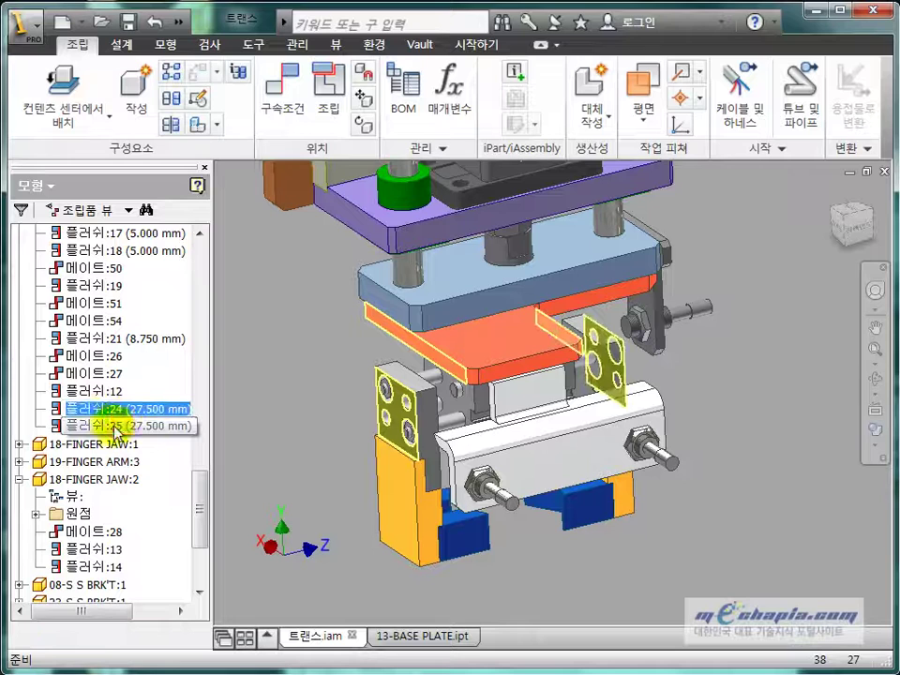
left_click(114, 407)
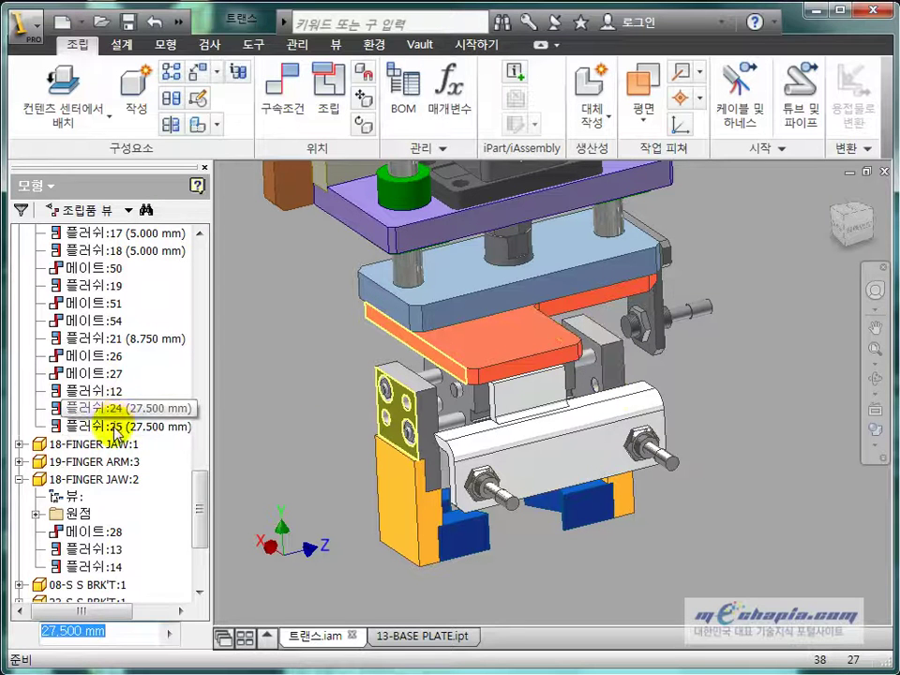
left_click(114, 426)
left_click(113, 408)
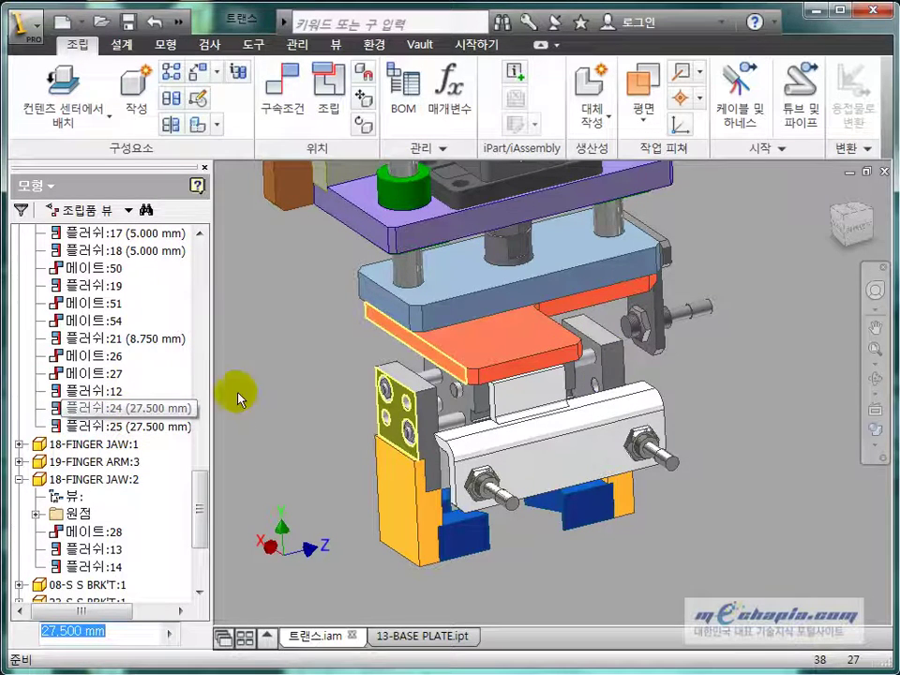
left_click(313, 437)
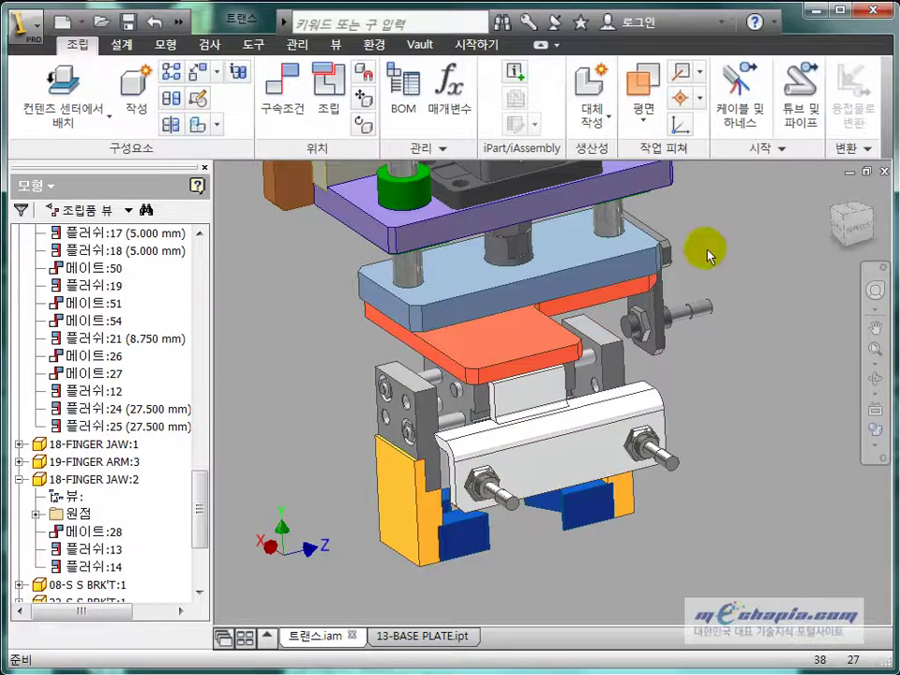
Enter the Inventor Studio environment for the transfer assembly.
left_click(297, 43)
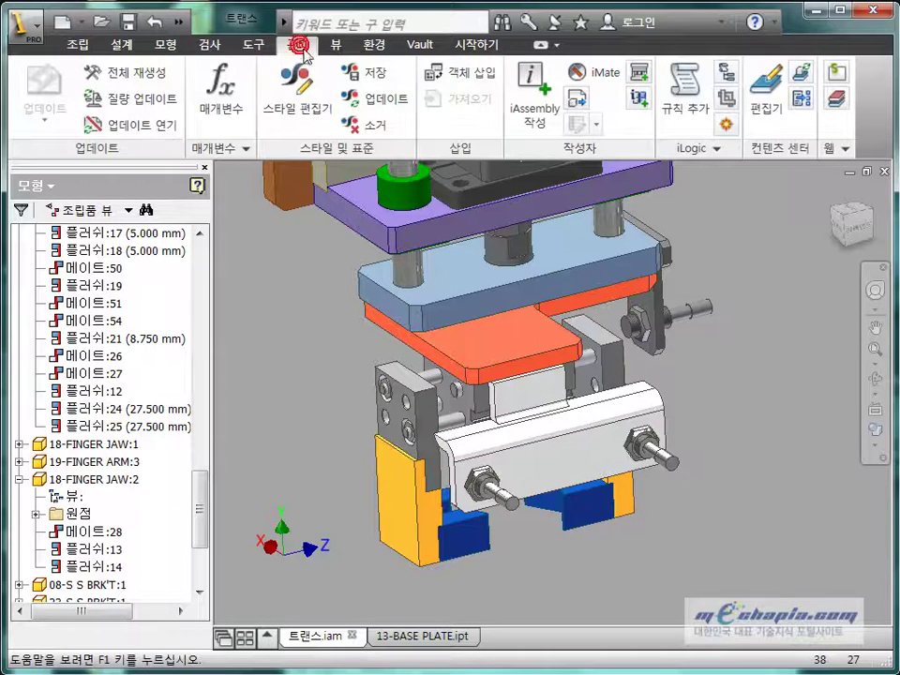
left_click(373, 45)
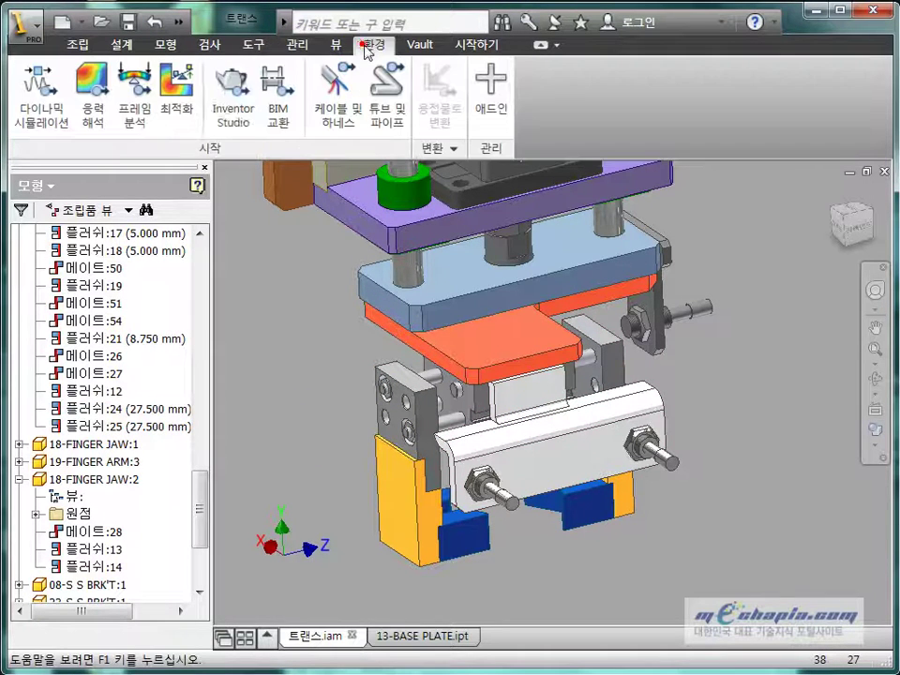
left_click(232, 110)
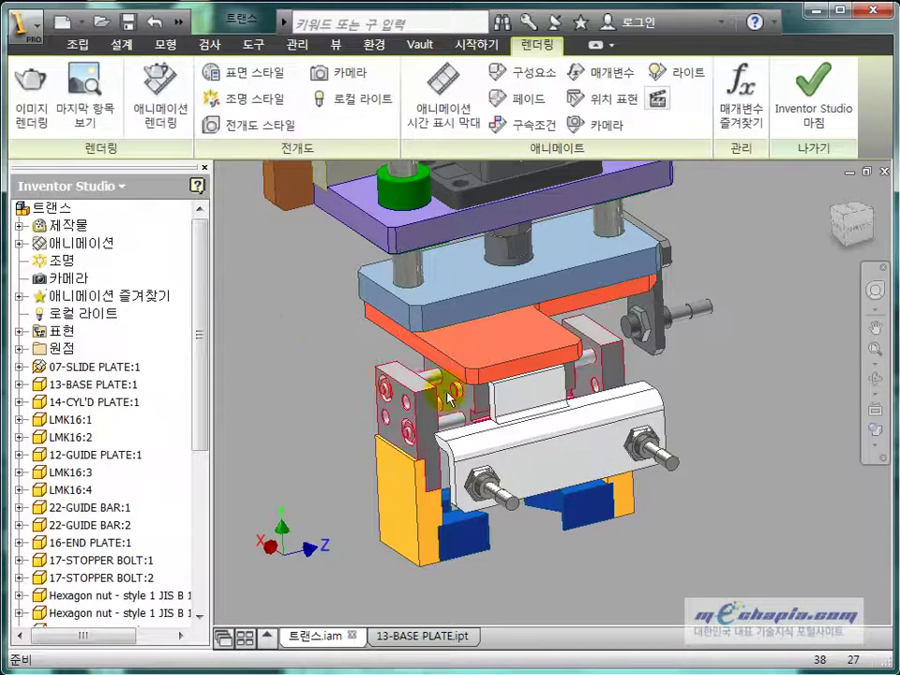
Animate the 플러쉬:24 constraint of MHL2-16D:1 to 22.5 mm, with a specified time from 3 s to 5 s as in the Notepad schedule.
left_click(516, 123)
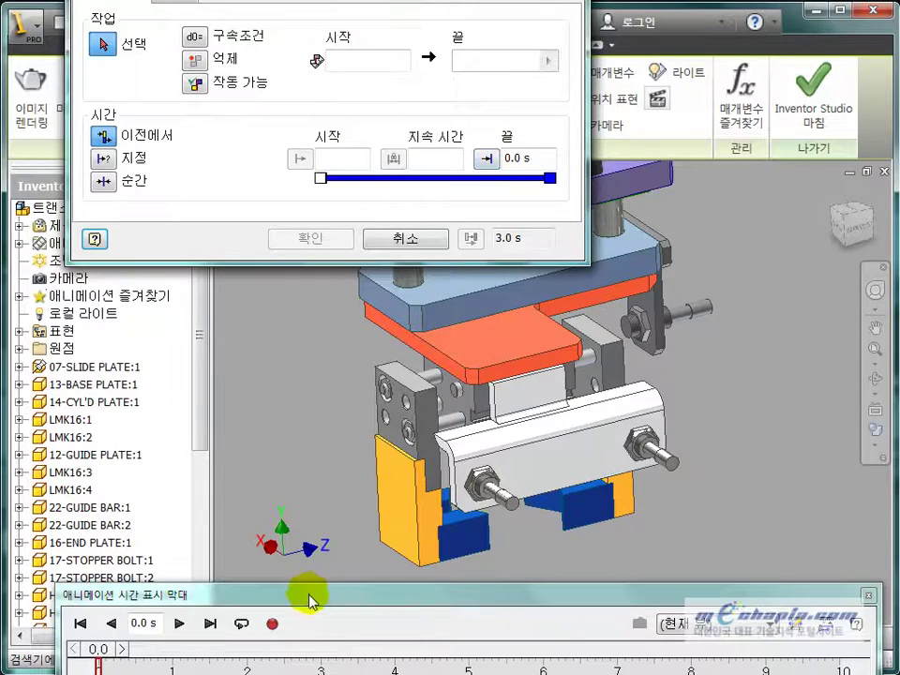
left_click_drag(309, 600, 519, 613)
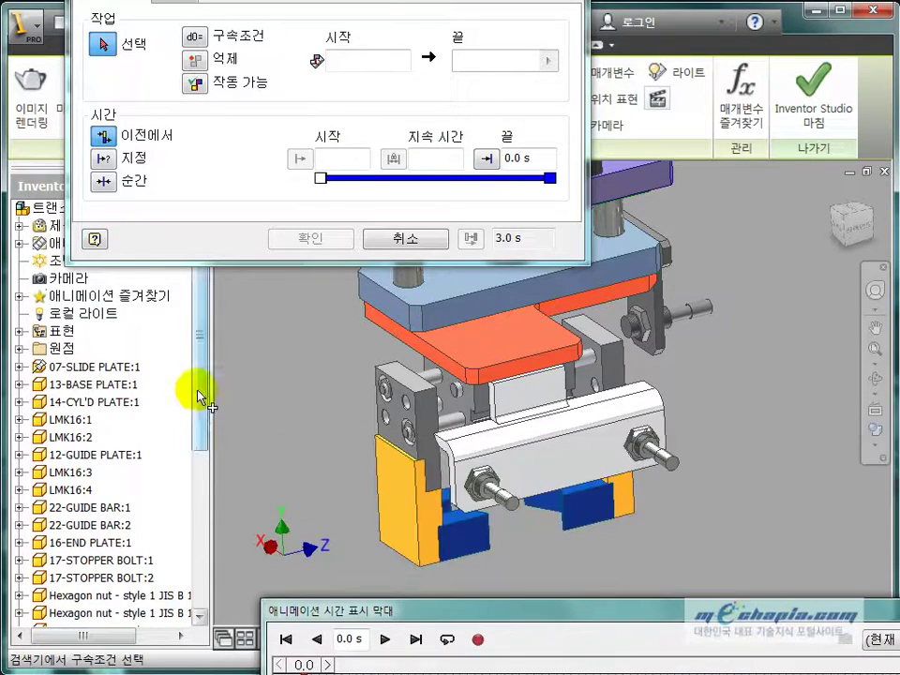
left_click_drag(200, 397, 184, 564)
left_click(21, 469)
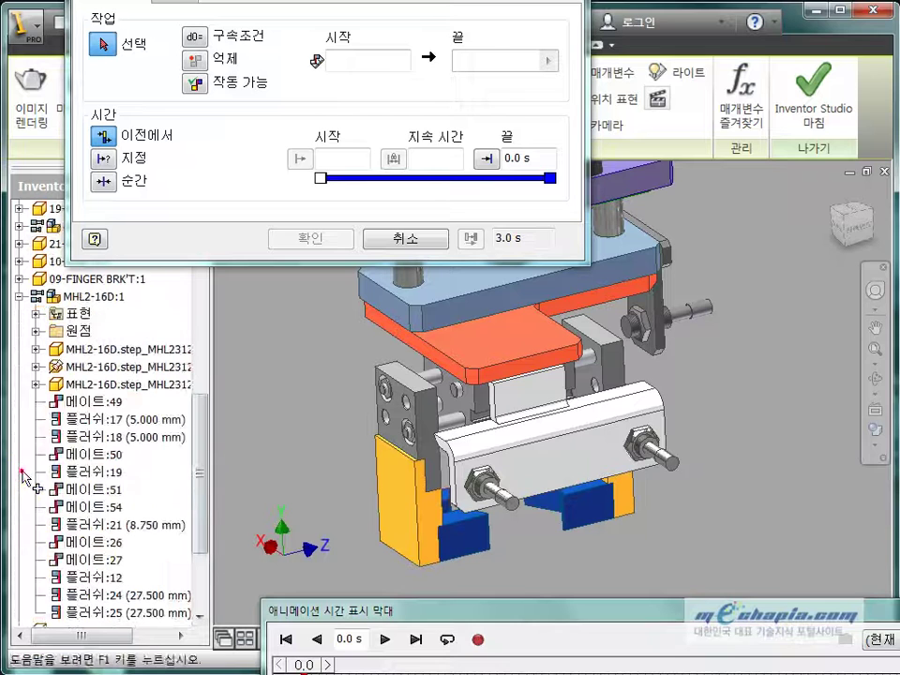
left_click(143, 597)
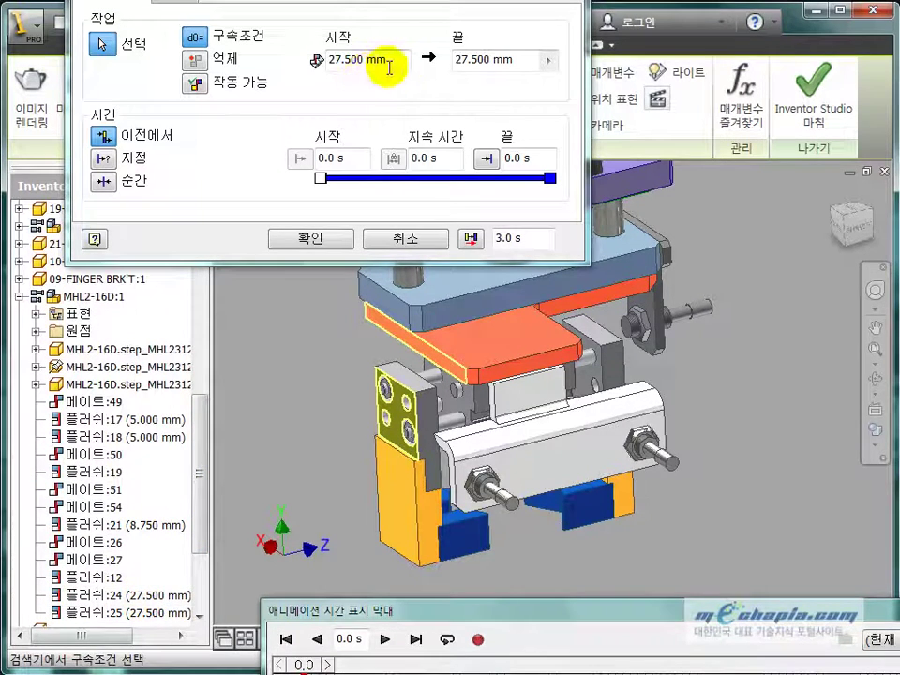
double_click(509, 60)
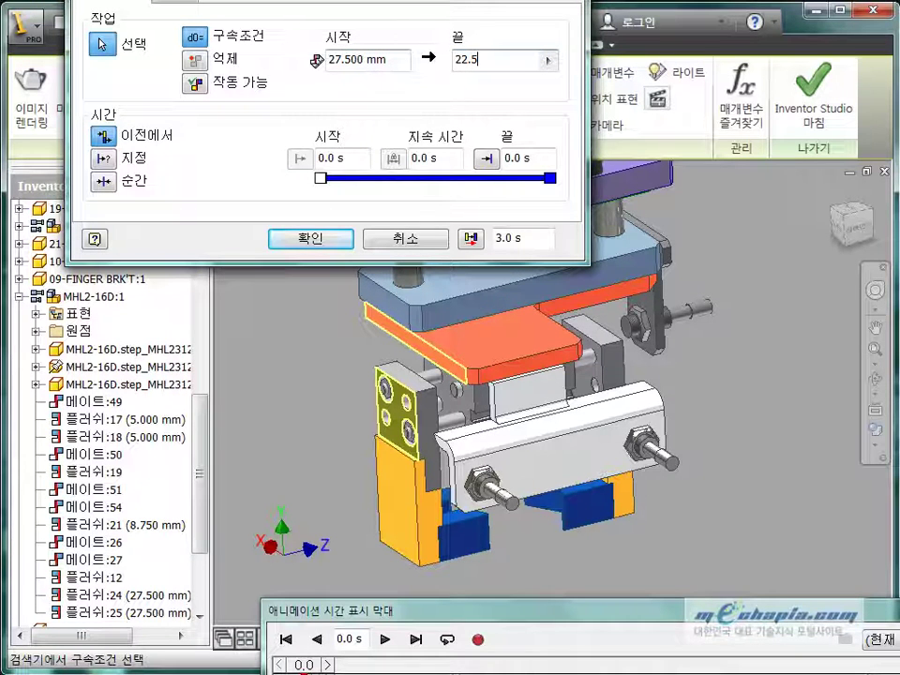
left_click(105, 161)
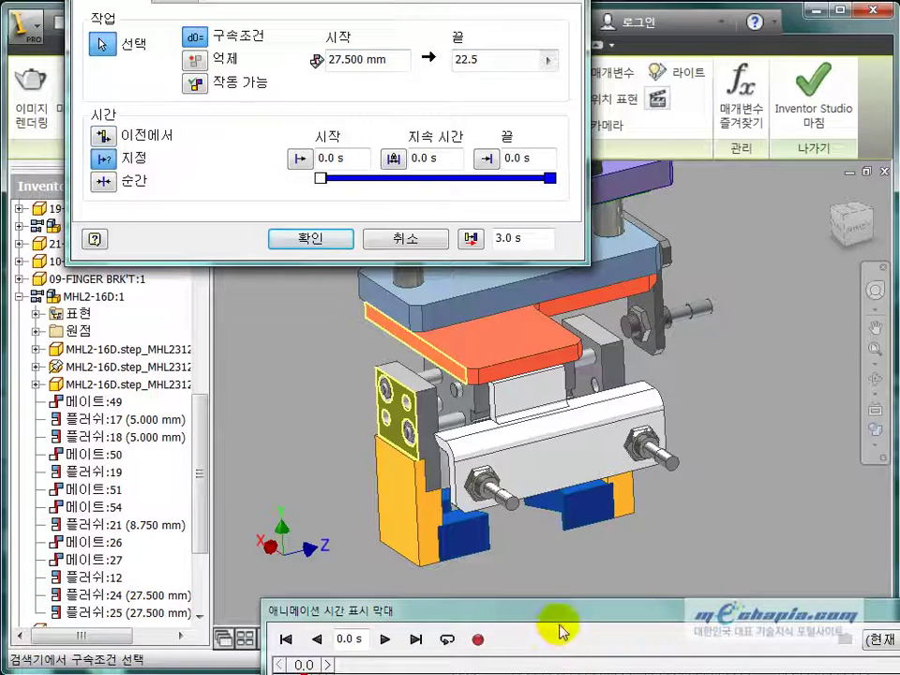
key("alt+Tab")
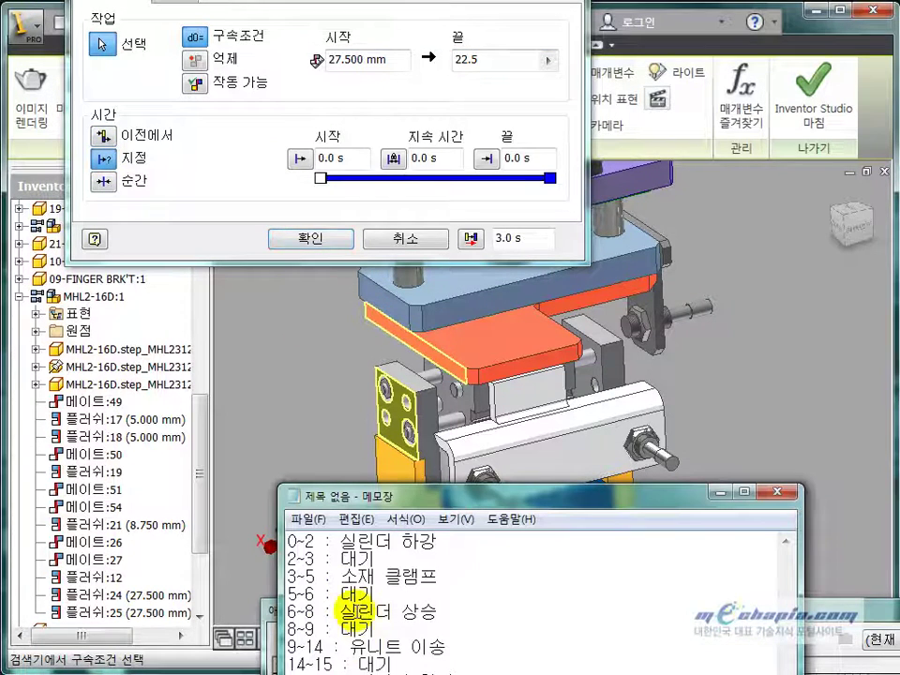
left_click(342, 158)
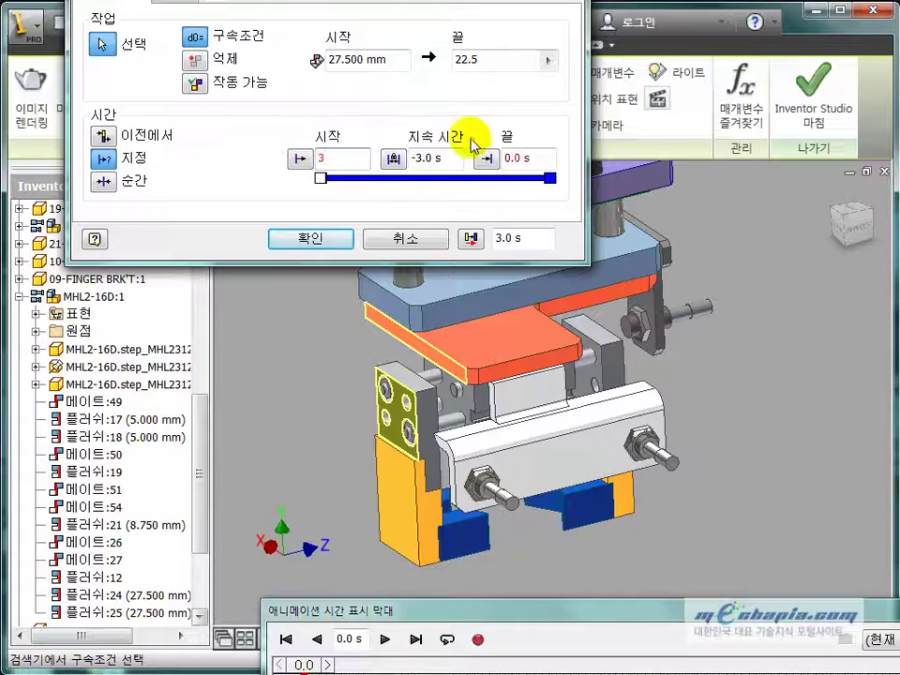
left_click(530, 159)
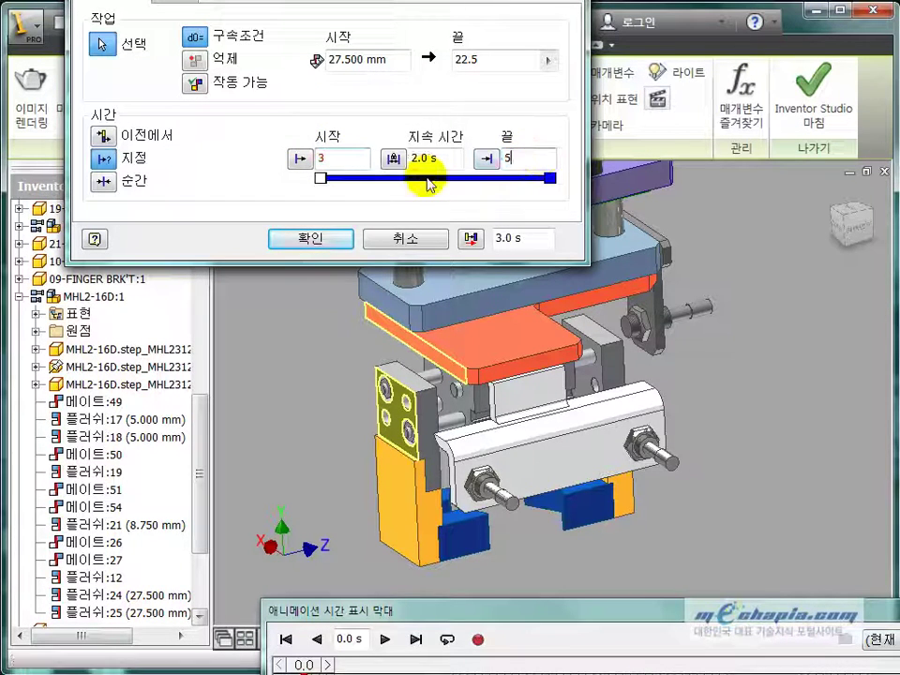
left_click(323, 241)
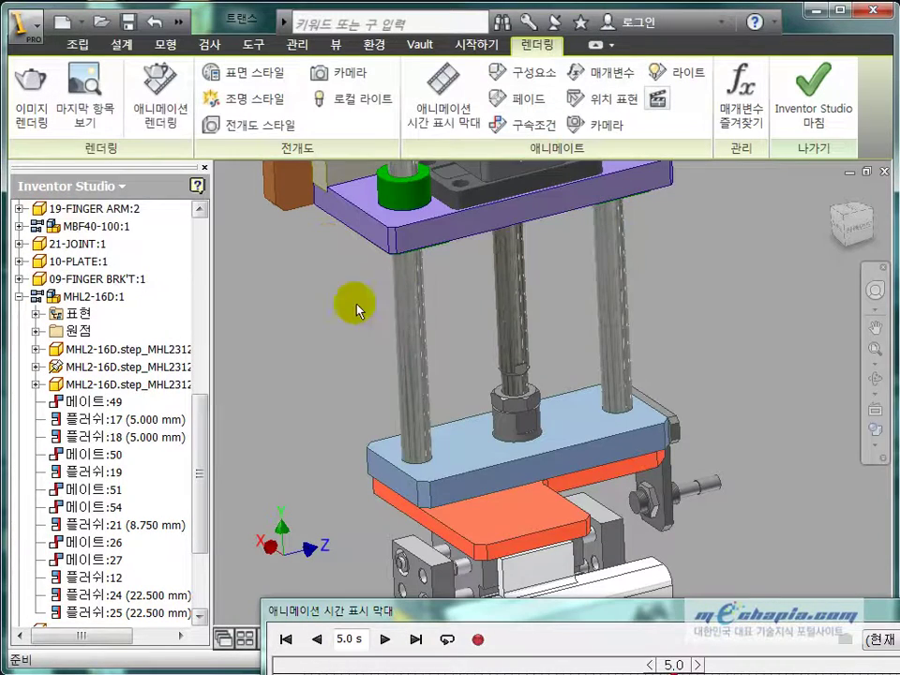
Play the animation from the start with the whole transfer unit in view to review the cylinder descent and gripper clamping, and stop it.
middle_click_drag(732, 502, 663, 463)
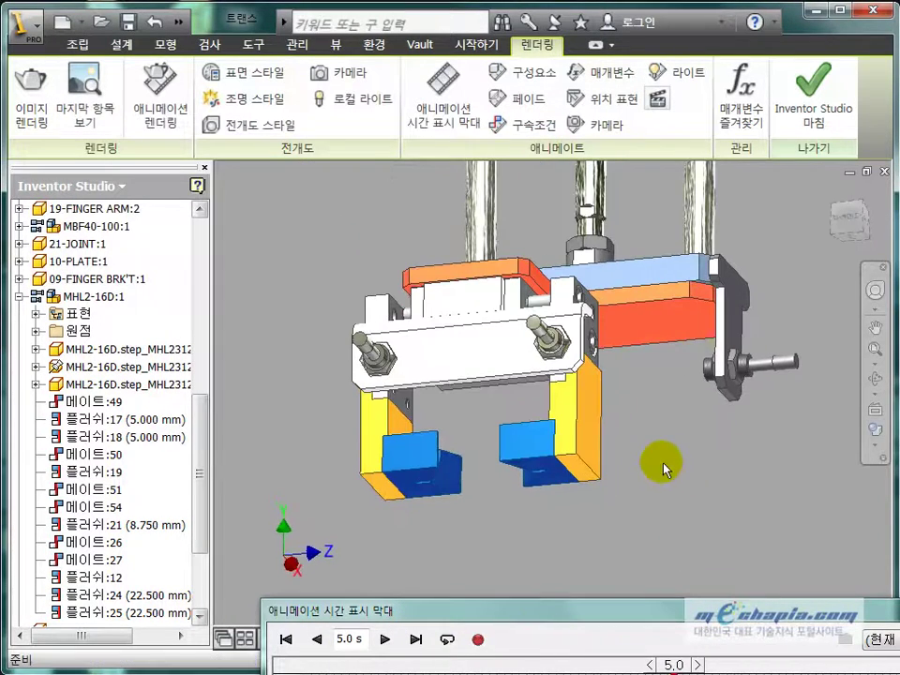
left_click_drag(551, 622, 574, 496)
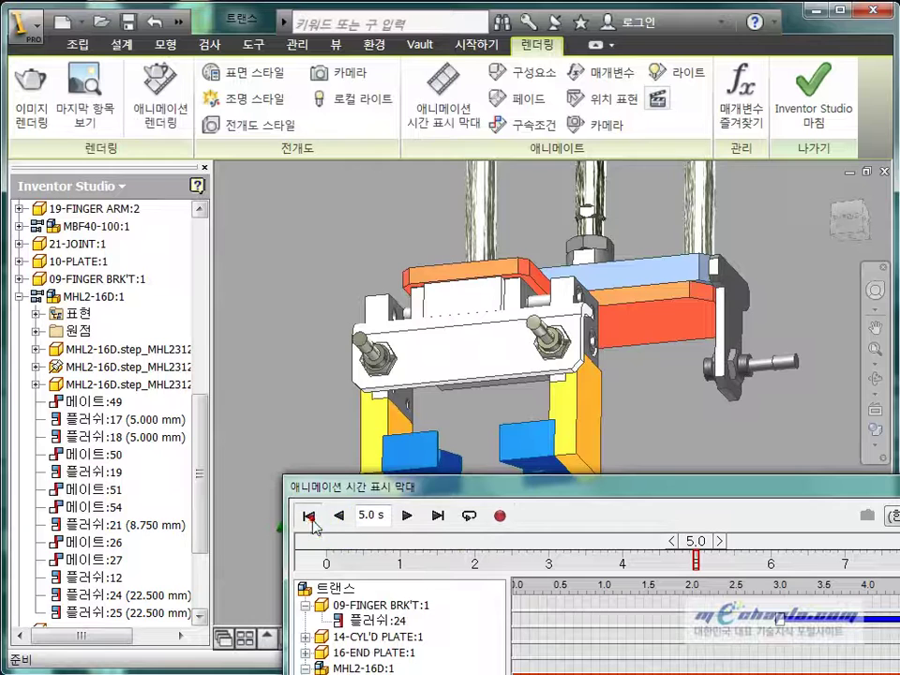
left_click(312, 525)
scroll(467, 374, "down", 5)
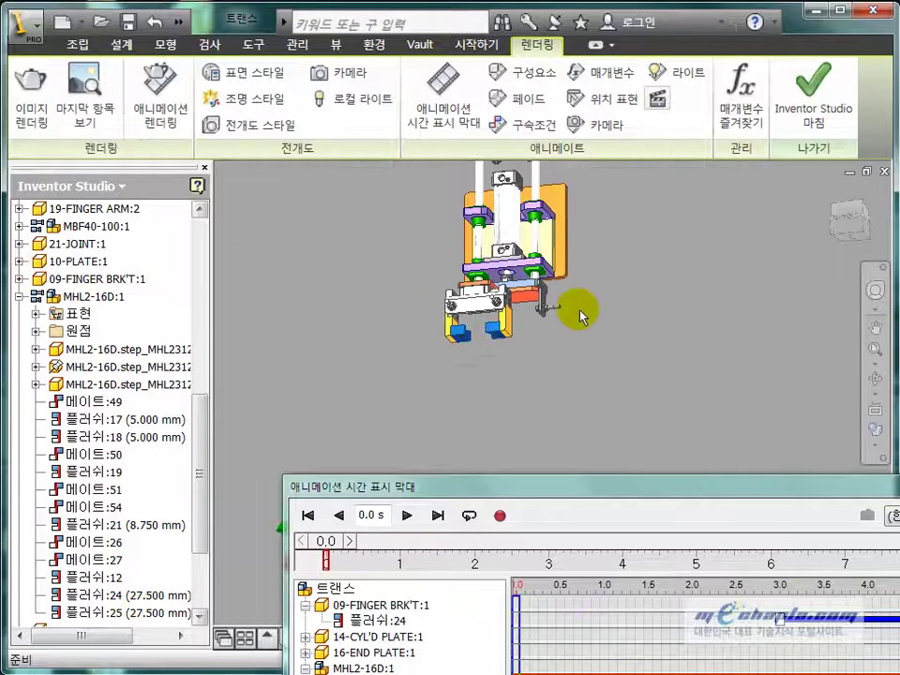
middle_click_drag(581, 316, 631, 400)
scroll(542, 413, "down", 3)
scroll(566, 360, "up", 3)
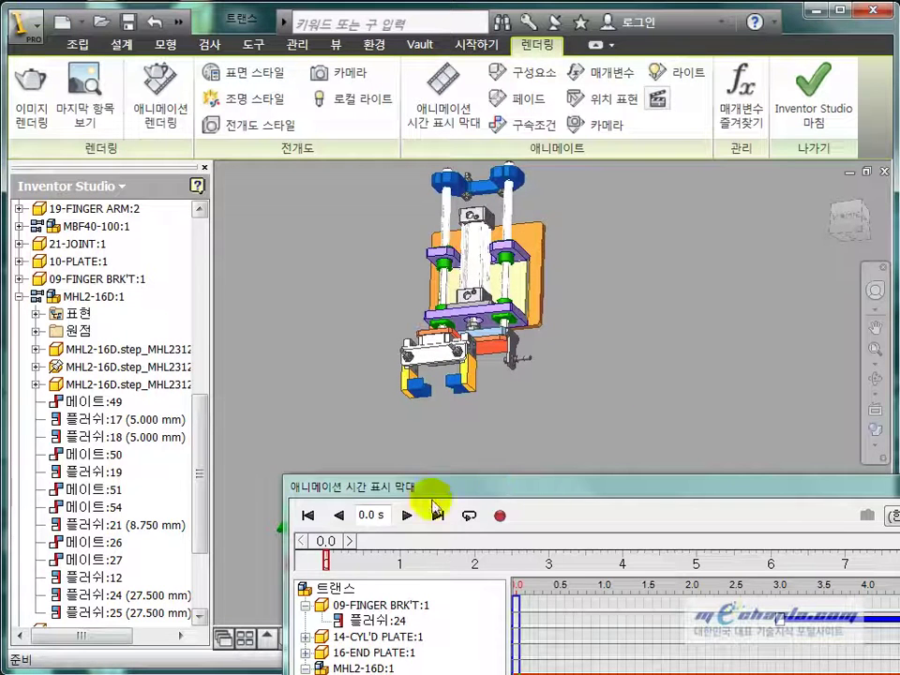
left_click(407, 516)
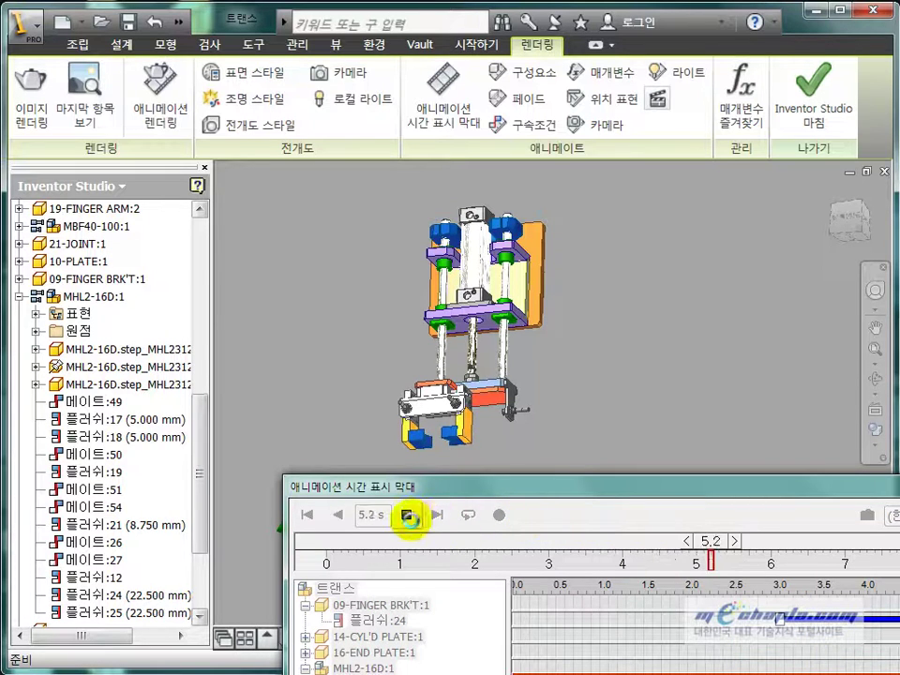
left_click(406, 516)
Check the Notepad schedule for the cylinder ascent and mirror the 메이트:42 action of 16-END PLATE:1 on the animation timeline.
key("alt+Tab")
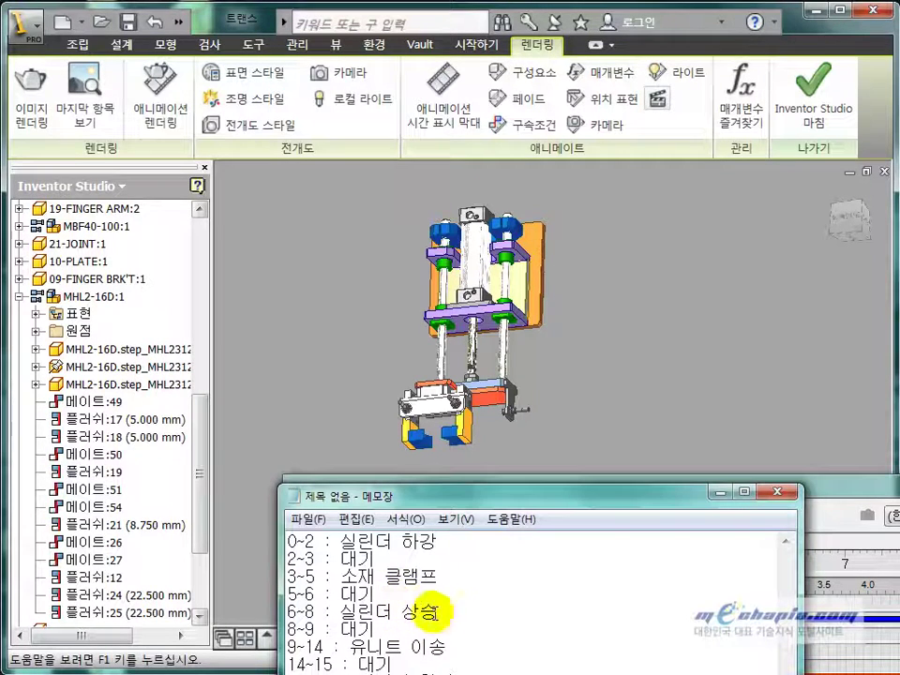
left_click_drag(837, 494, 678, 347)
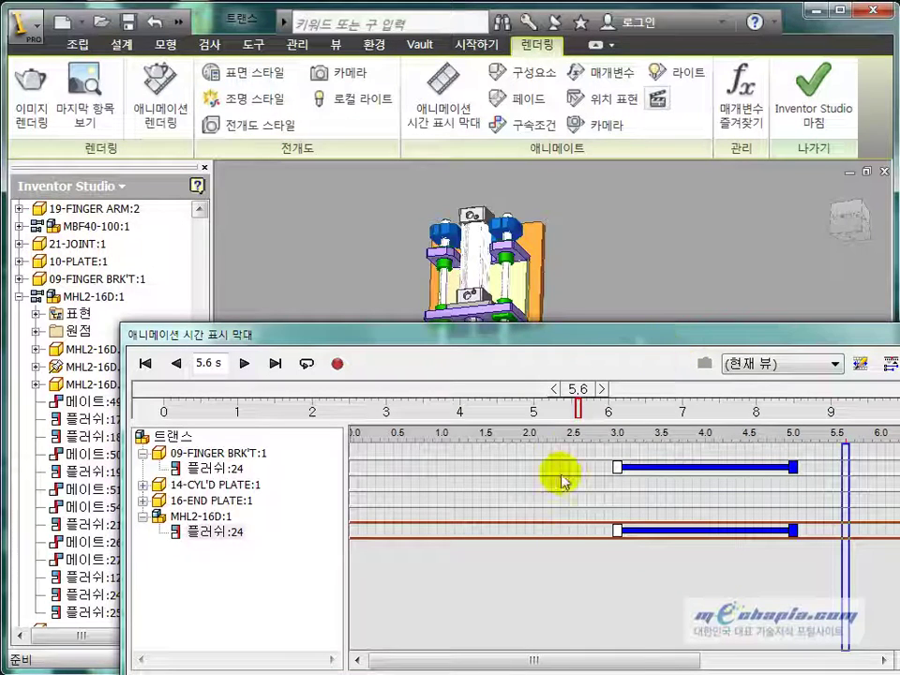
left_click(142, 453)
left_click(143, 500)
left_click(143, 485)
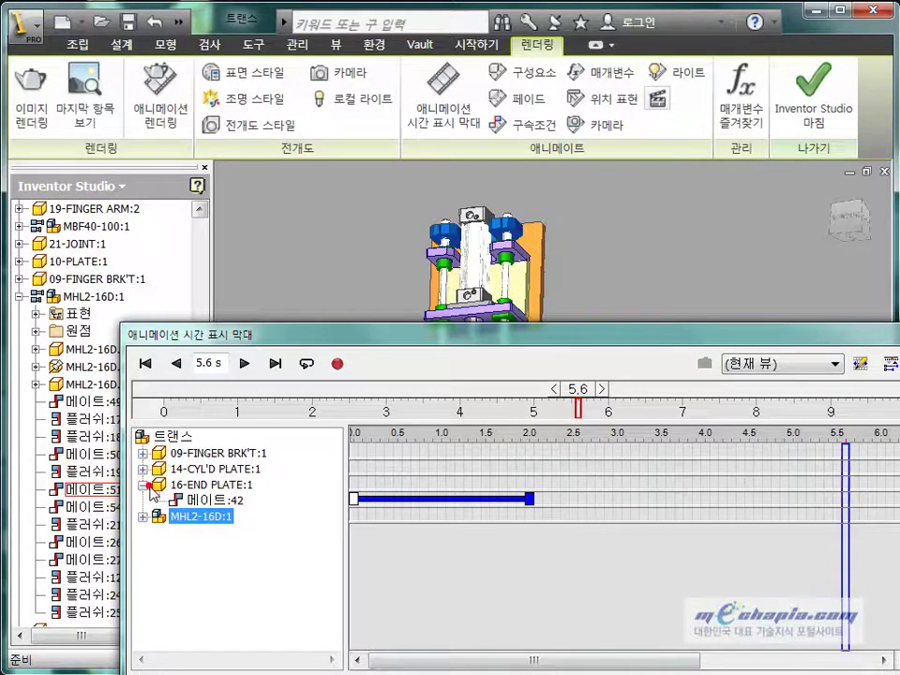
left_click(187, 500)
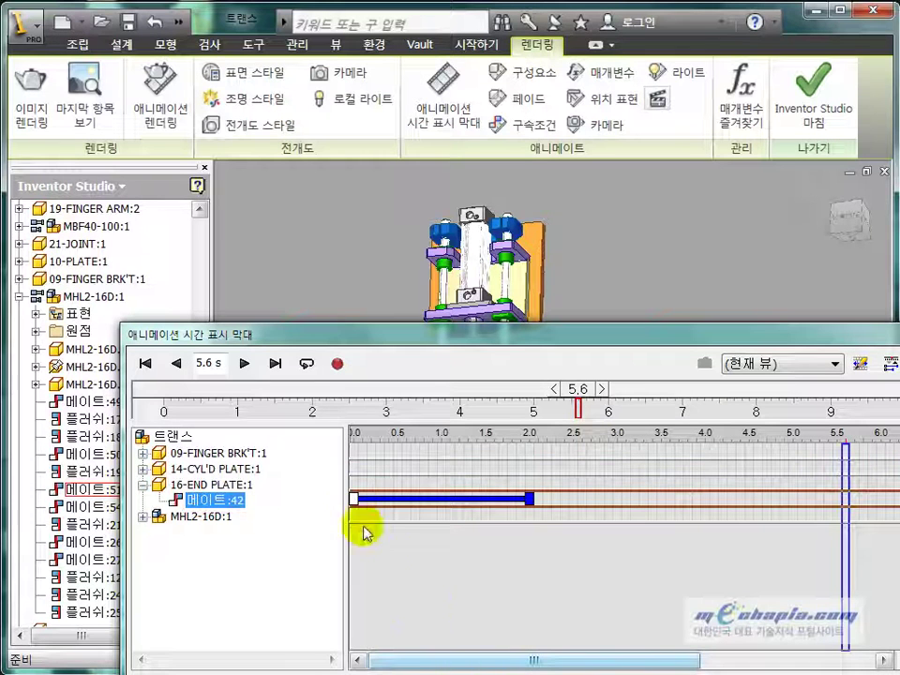
right_click(404, 503)
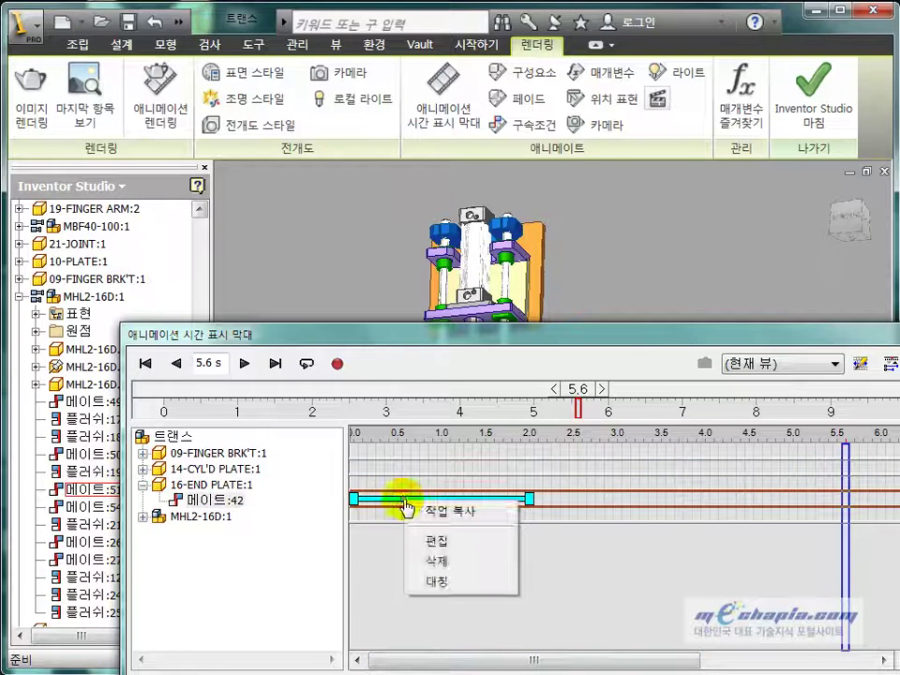
left_click(453, 581)
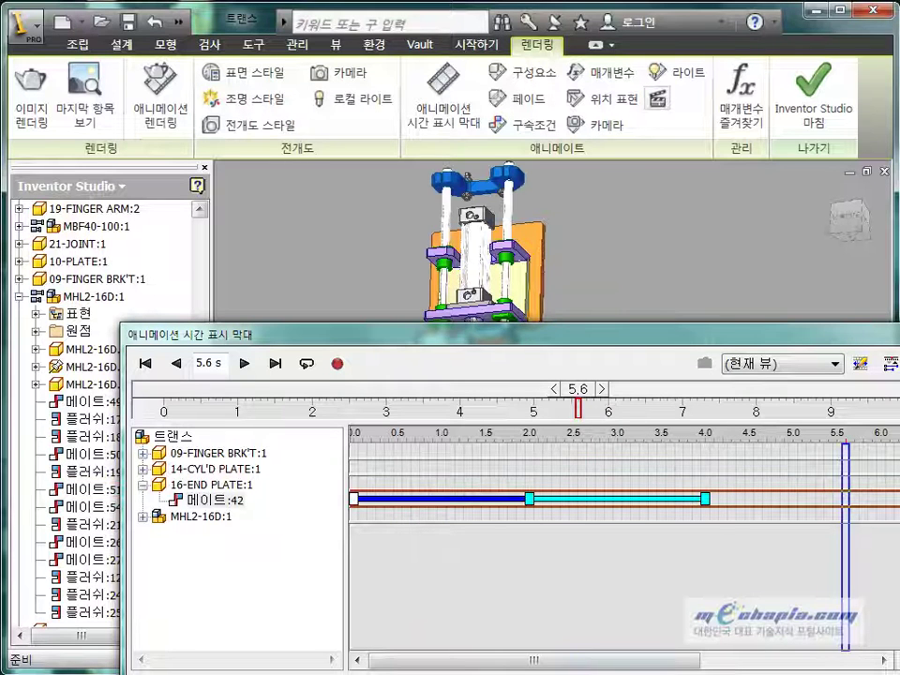
left_click_drag(483, 565, 427, 667)
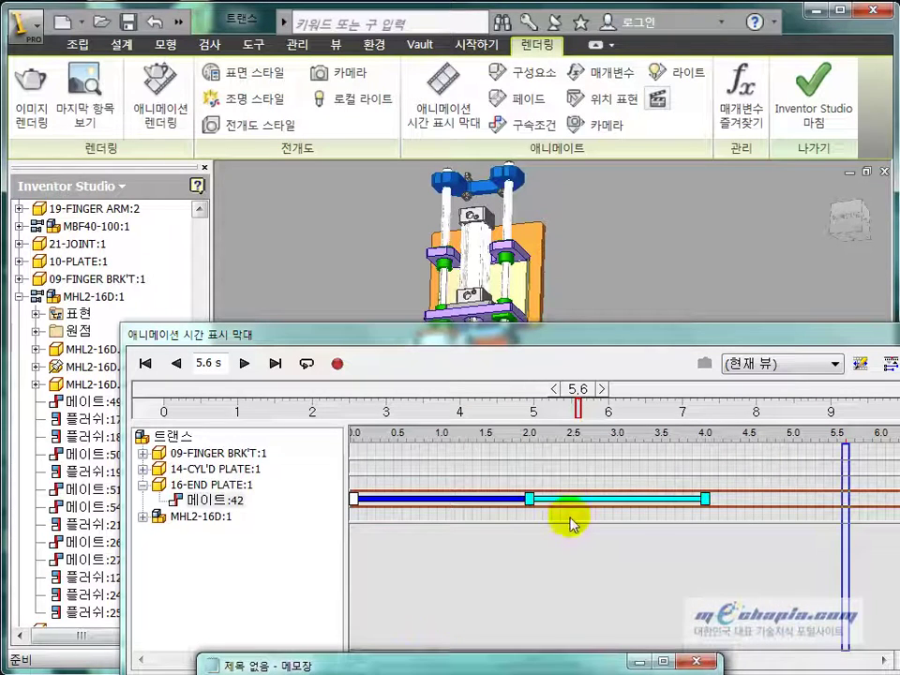
Move the mirrored 메이트:42 action of 16-END PLATE:1 on the timeline to start at 6 s, and check it against the Notepad schedule.
left_click_drag(572, 505, 886, 505)
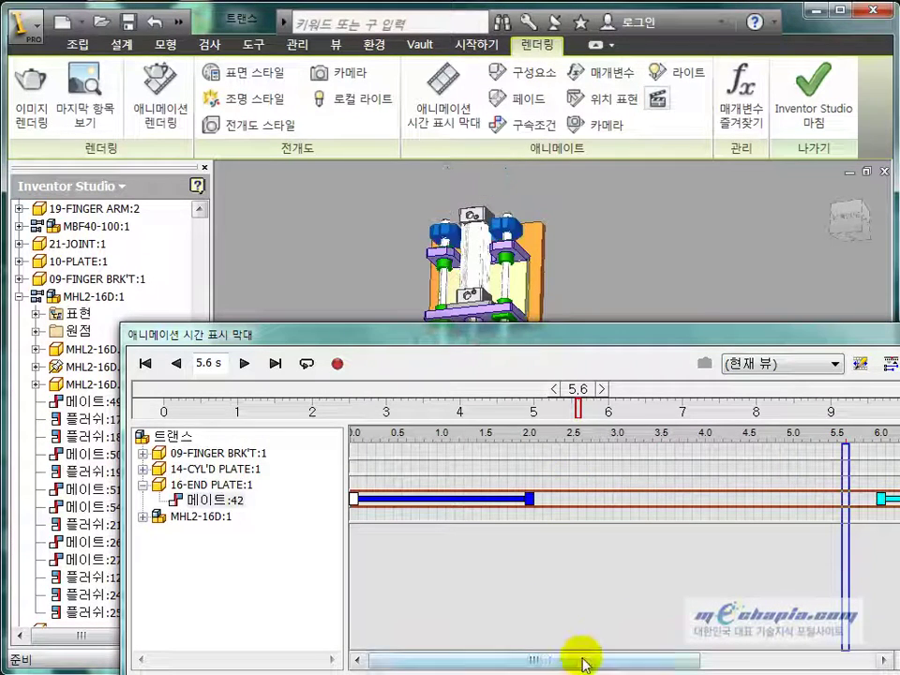
left_click_drag(580, 663, 627, 659)
key("alt+Tab")
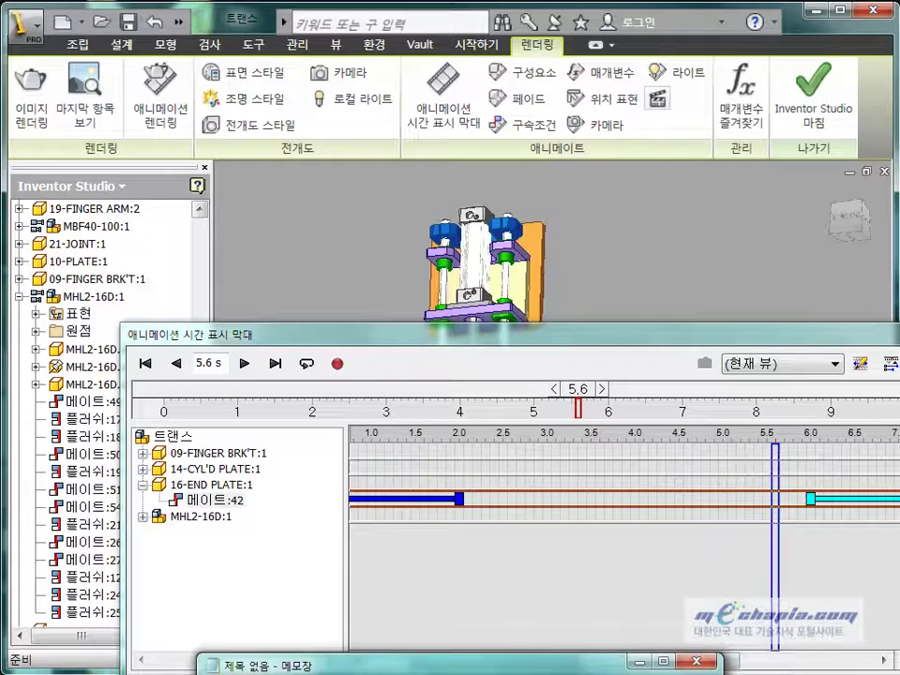
mouse_move(465, 664)
left_mouse_down()
mouse_move(478, 376)
mouse_move(478, 674)
left_mouse_up()
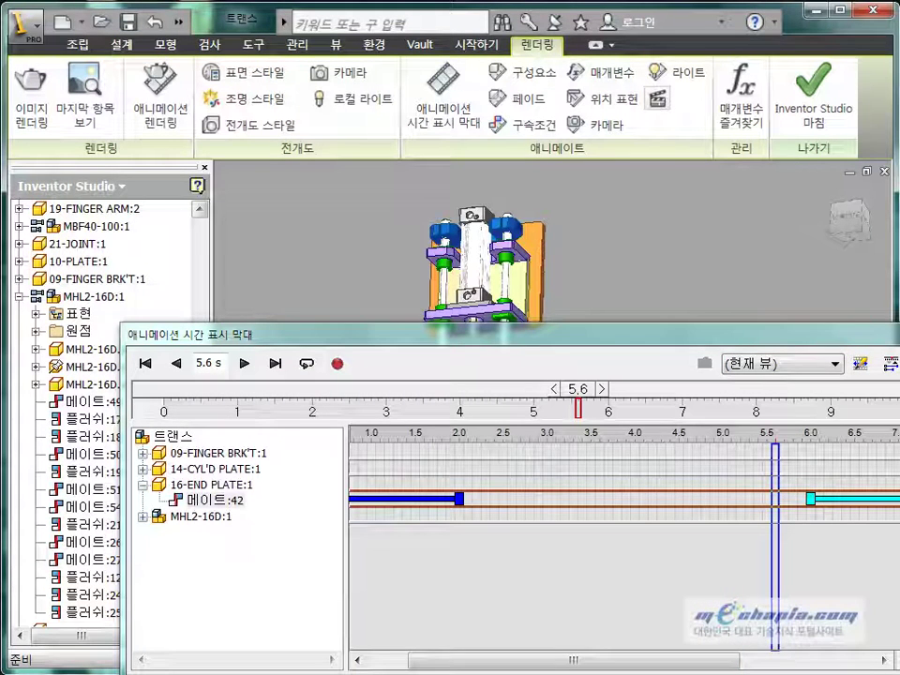
left_click_drag(581, 674, 603, 394)
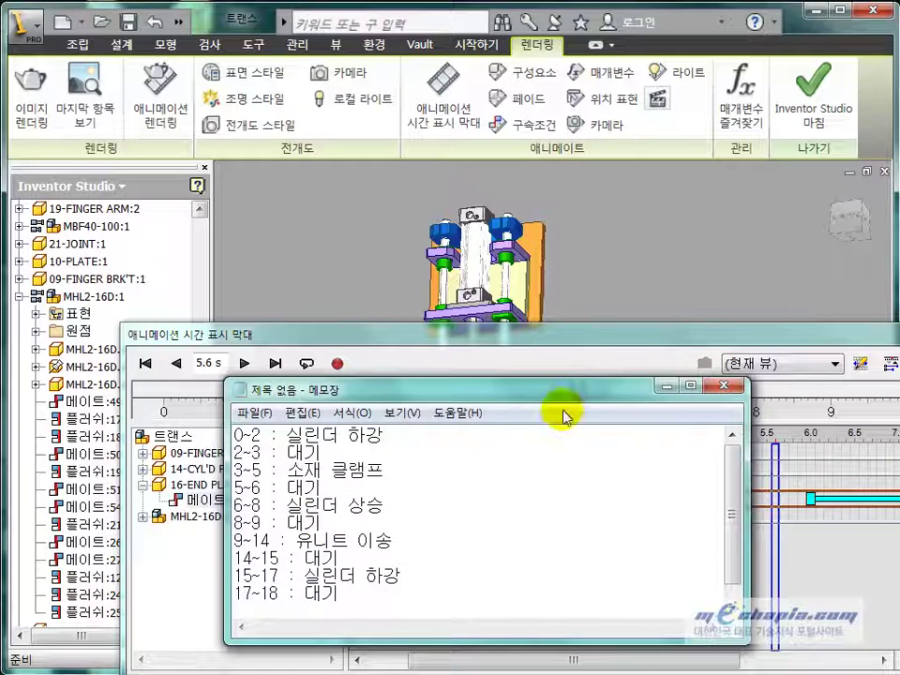
left_click(599, 336)
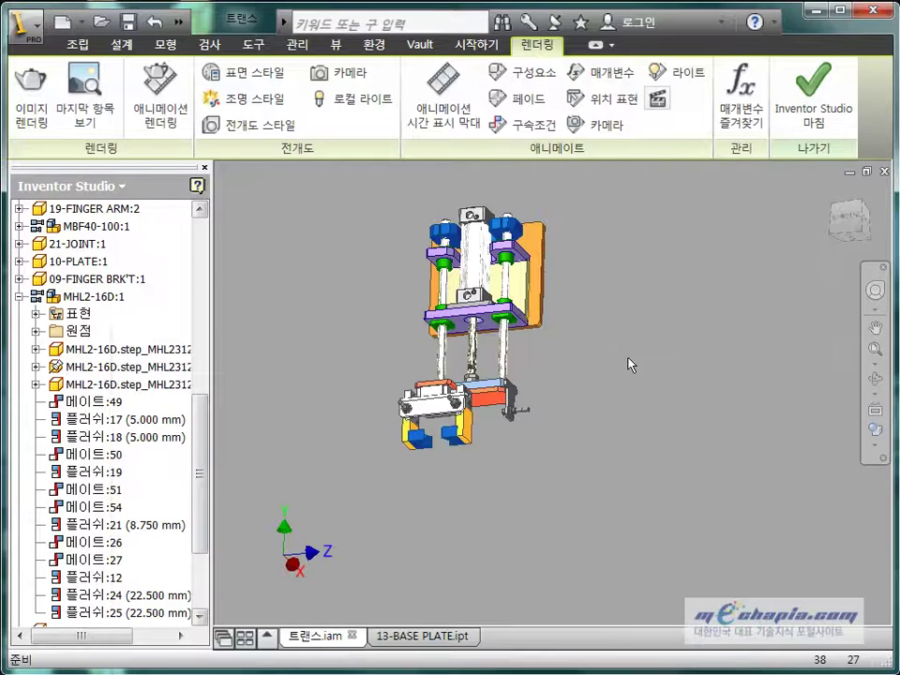
Orbit the transfer assembly and briefly show its degree-of-freedom symbols to examine how the components can move, then hide them again.
left_click_drag(628, 363, 590, 450)
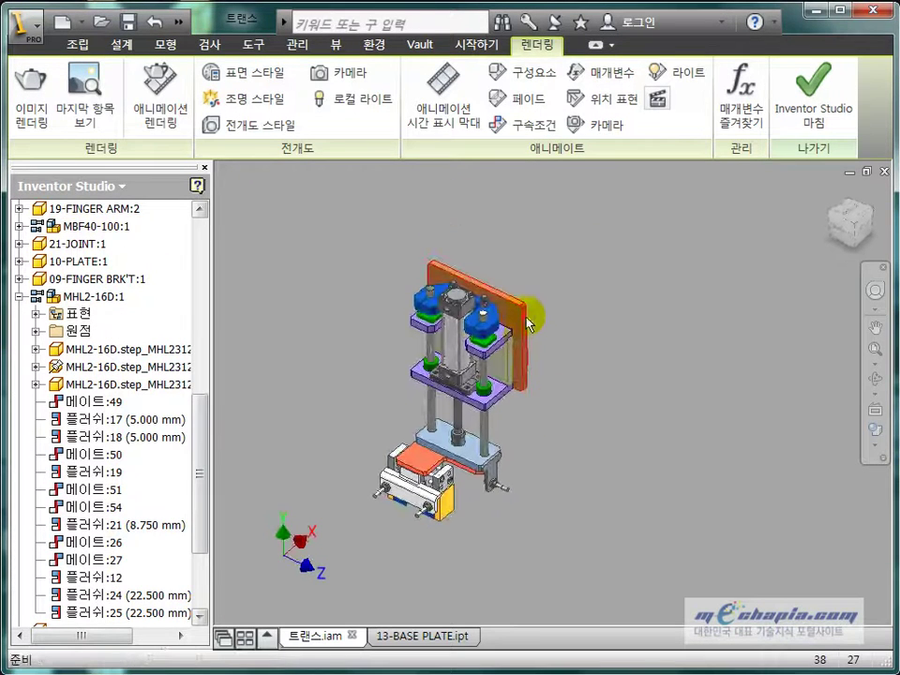
left_click(342, 44)
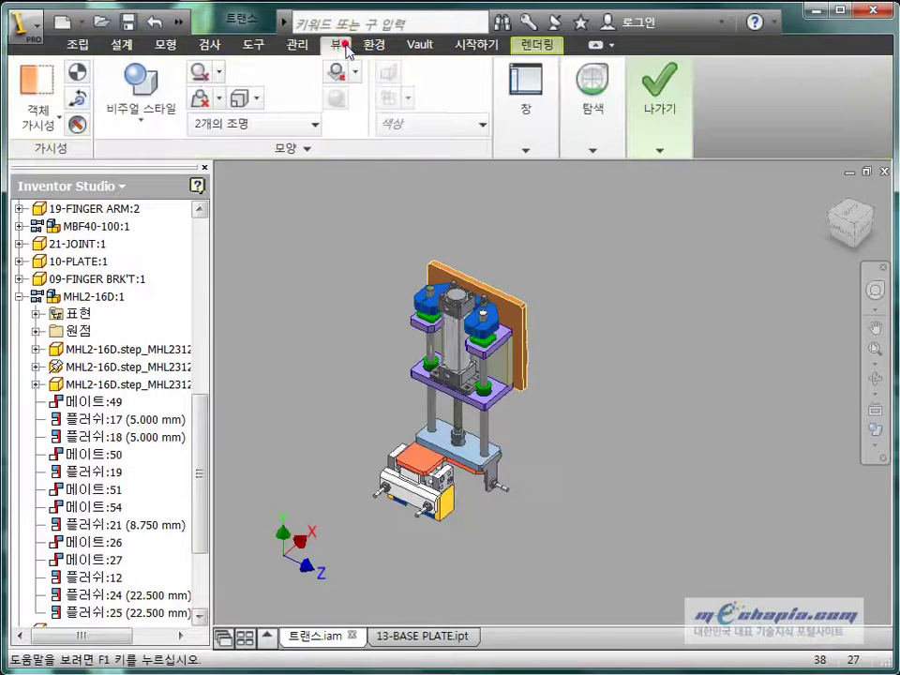
left_click(79, 97)
mouse_move(594, 394)
left_mouse_down()
mouse_move(572, 385)
mouse_move(469, 403)
mouse_move(590, 399)
left_mouse_up()
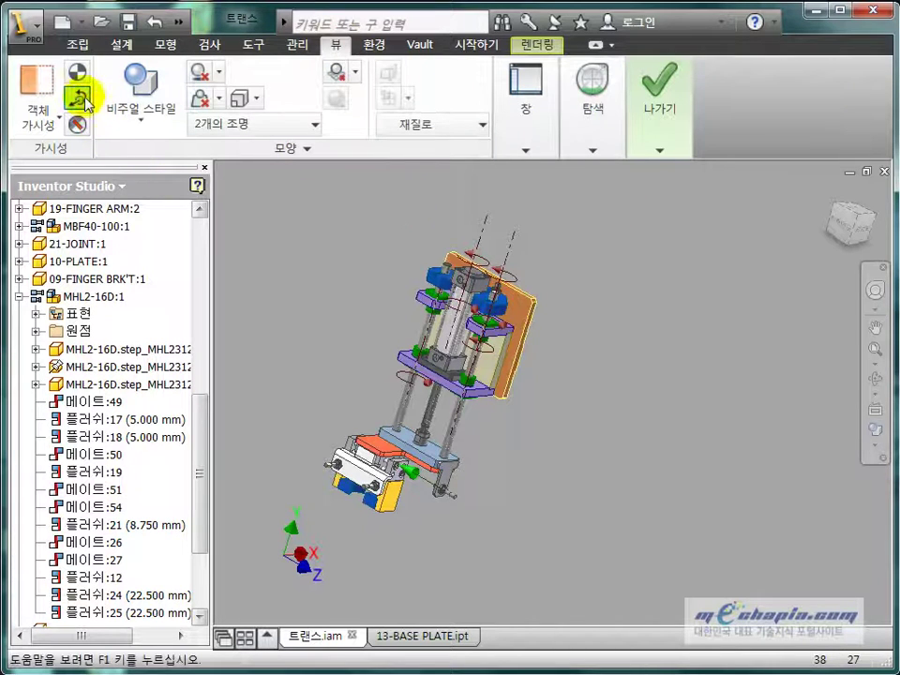
left_click(594, 109)
left_click_drag(559, 301, 524, 310)
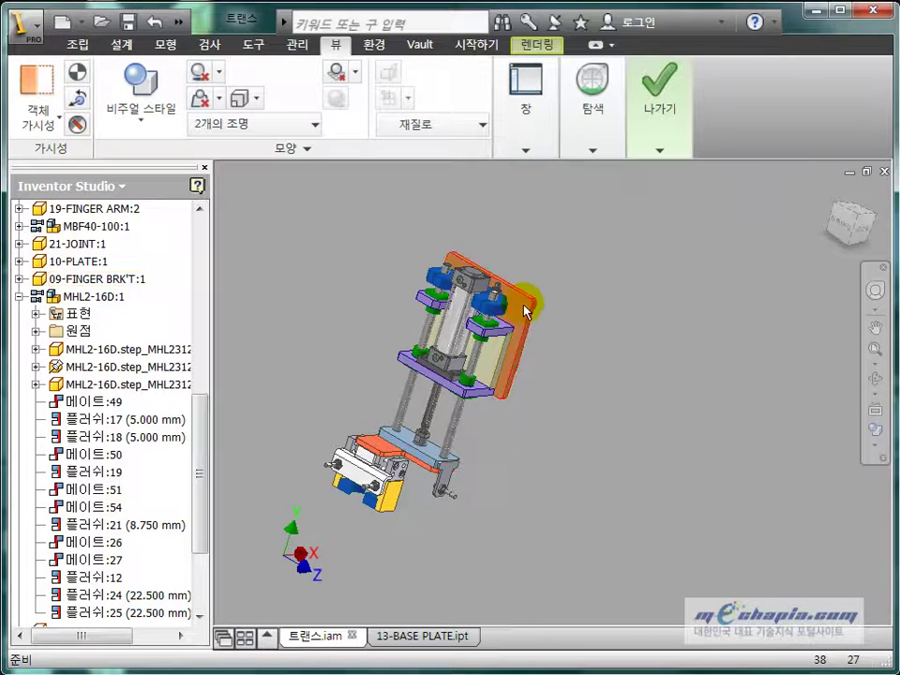
Find the orange slide plate in the browser, check its available options, and finish Inventor Studio to return to the assembly.
right_click(525, 312)
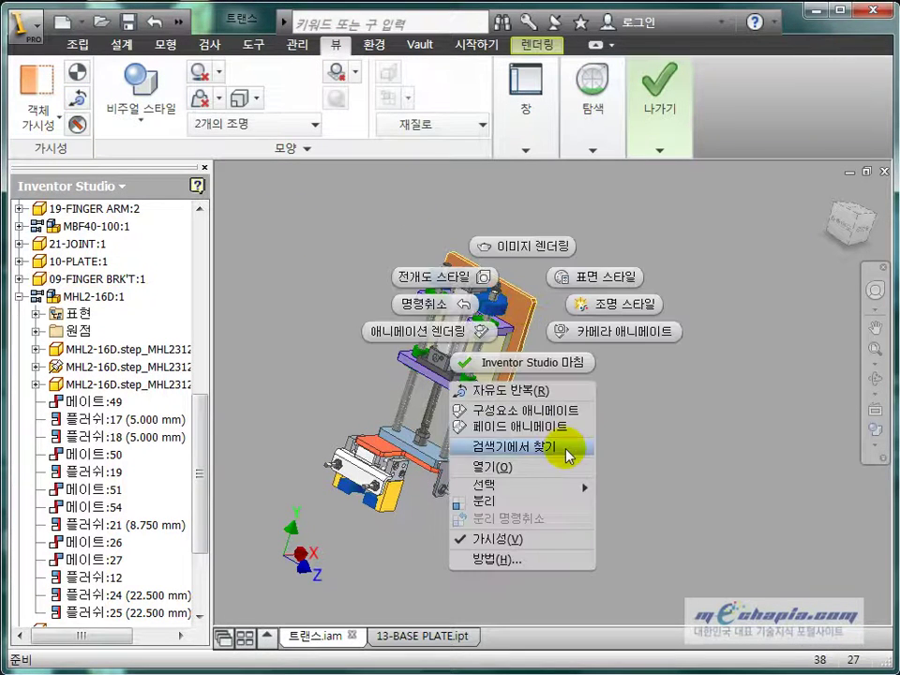
left_click(563, 447)
scroll(195, 342, "up", 3)
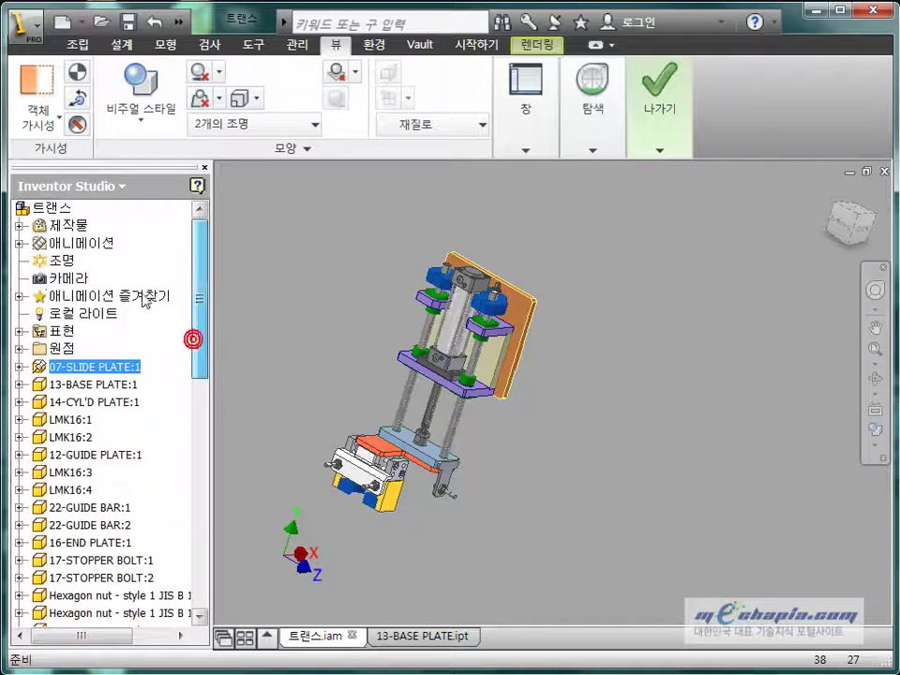
right_click(68, 369)
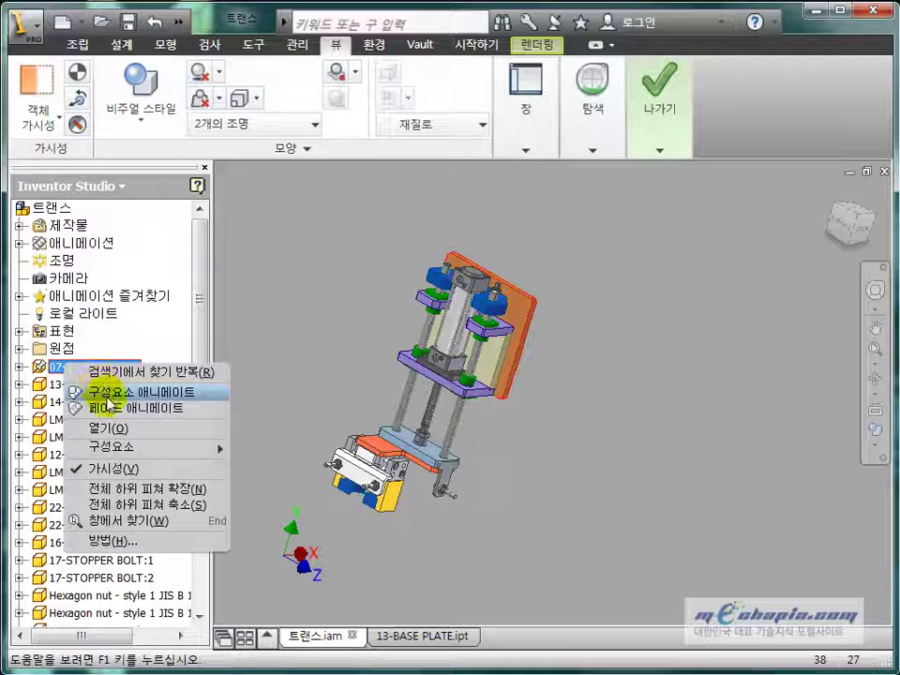
left_click(323, 217)
left_click(592, 108)
left_click(658, 108)
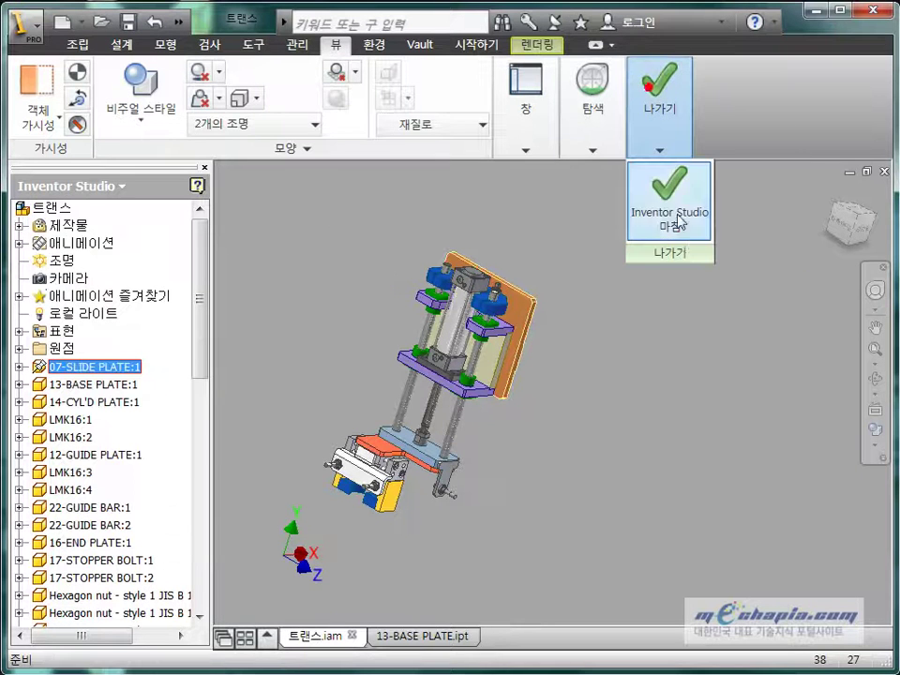
left_click(675, 229)
Remove the grounding from 07-SLIDE PLATE:1 in the assembly browser and clear the selection.
scroll(201, 253, "up", 10)
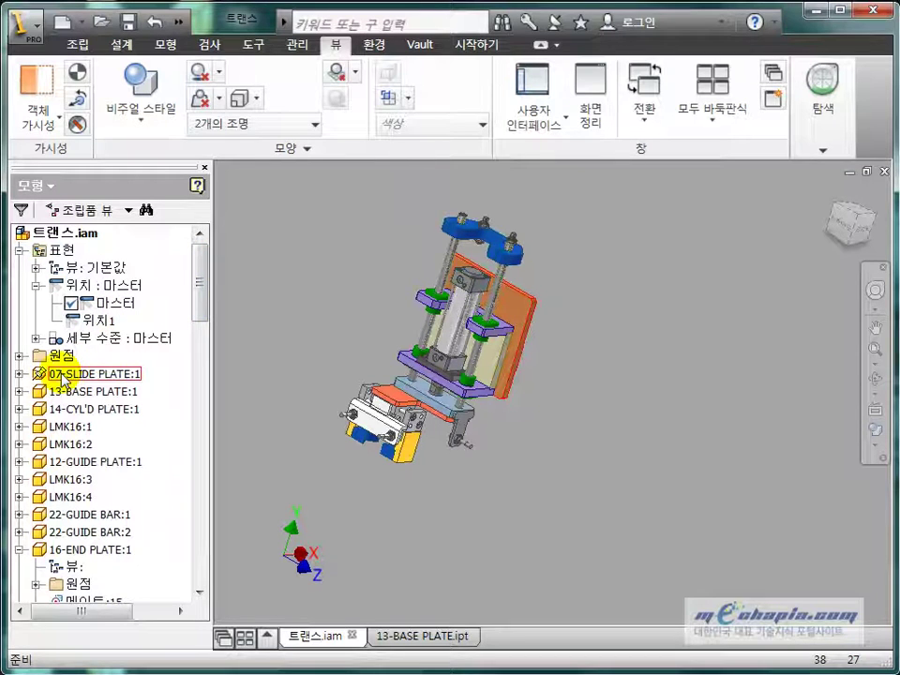
right_click(62, 377)
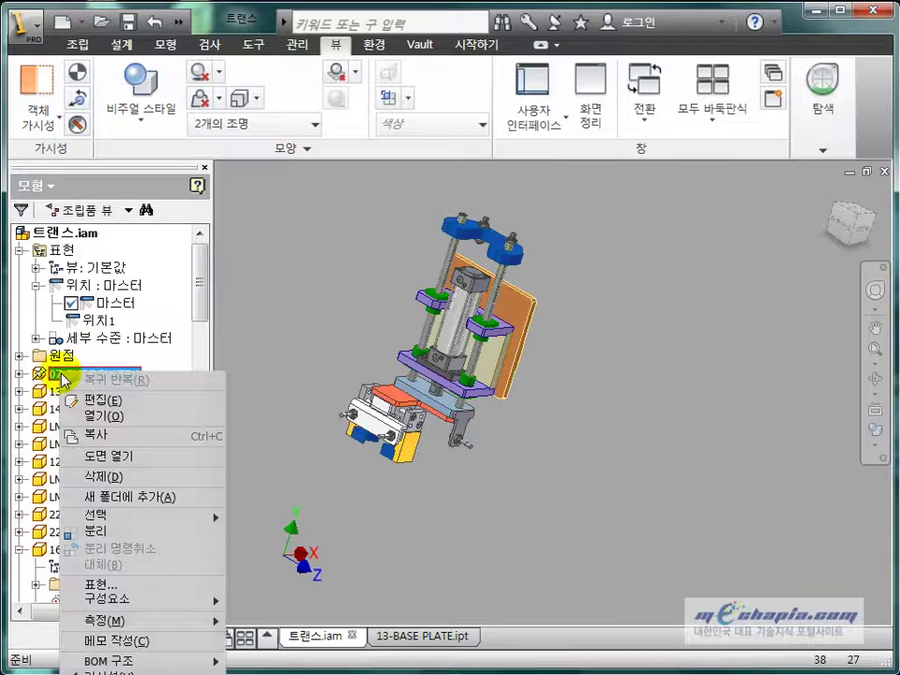
key("Escape")
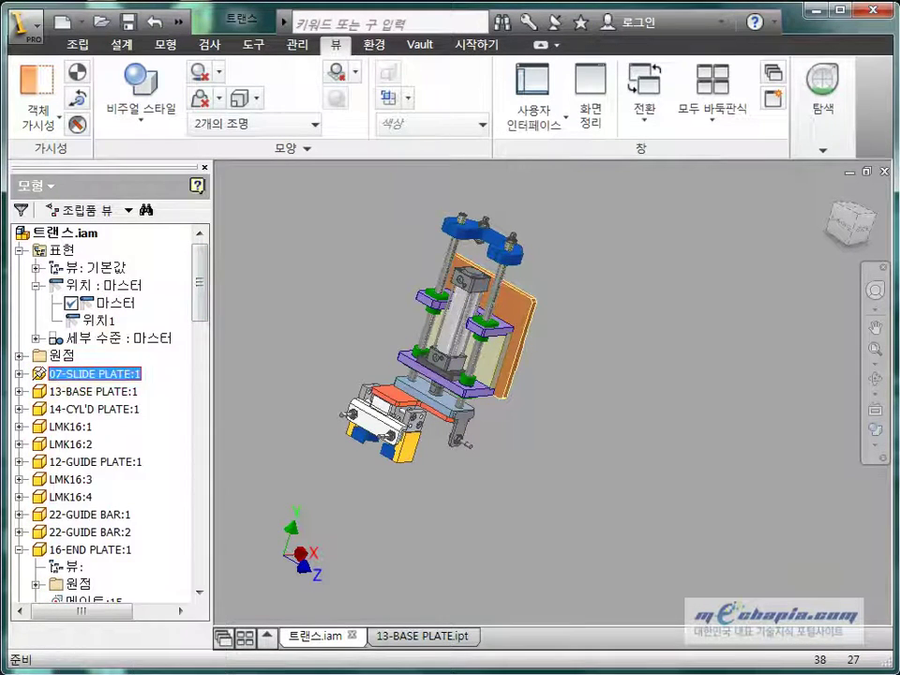
left_click(547, 527)
Enter the Inventor Studio environment again and open the animation timeline below the assembly.
left_click(294, 45)
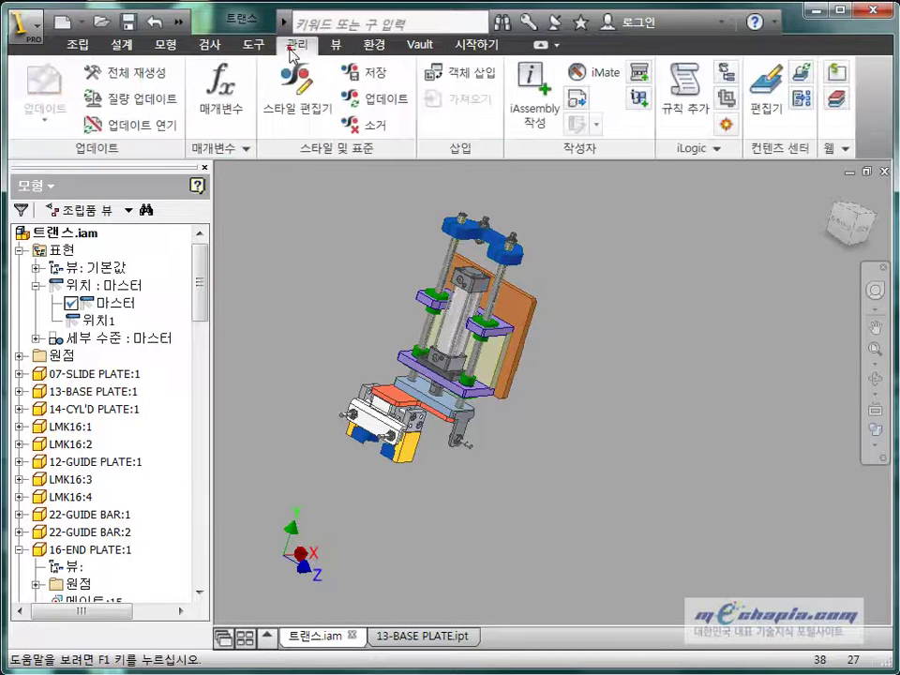
left_click(374, 45)
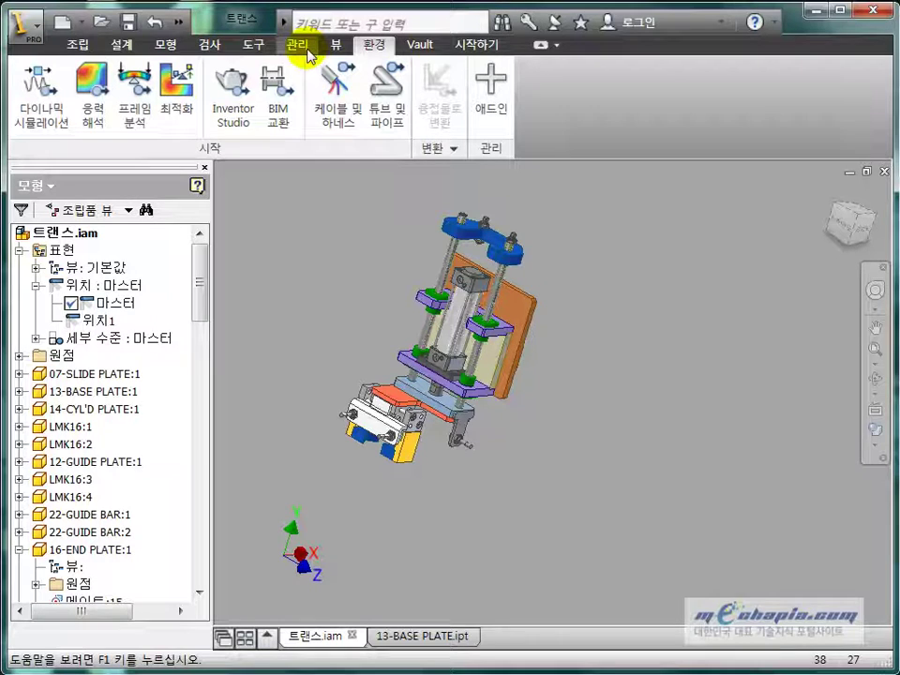
left_click(233, 94)
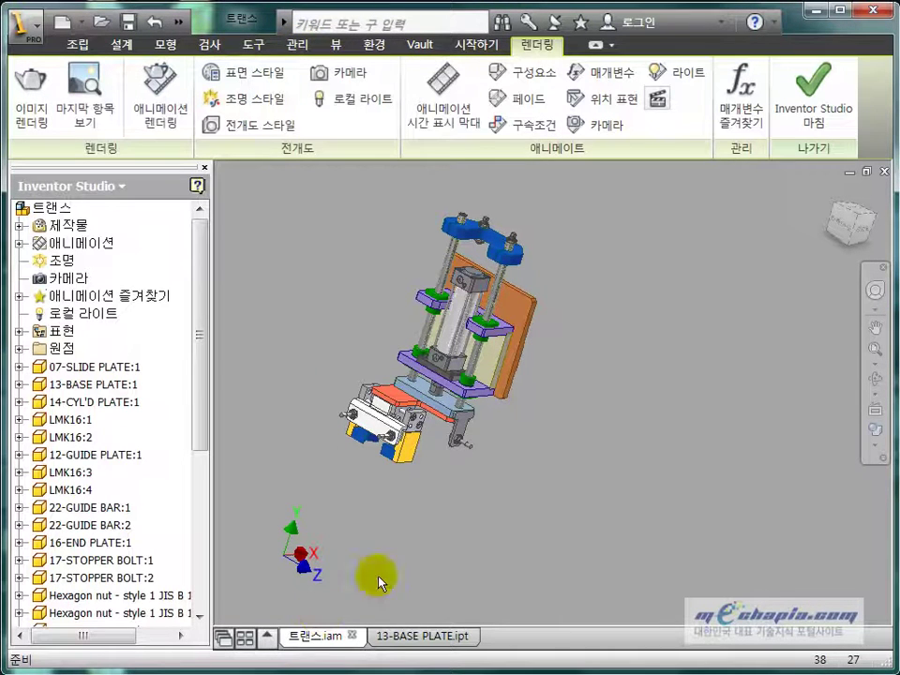
left_click(451, 94)
left_click_drag(374, 339, 387, 485)
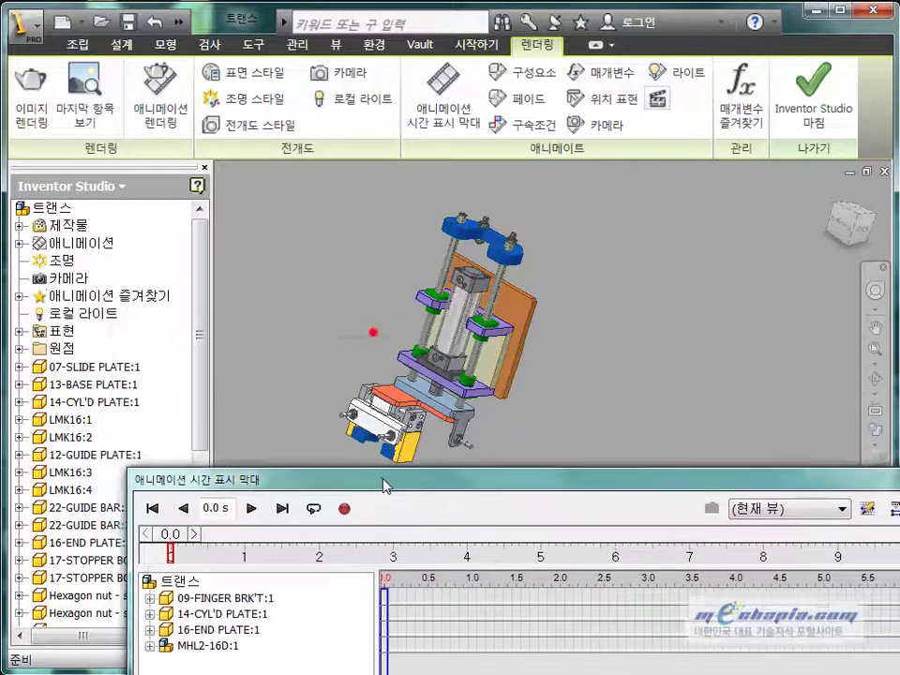
Play the animation from the start to review the cylinder ascent, stop it, and clear the timeline away from the model.
left_click(256, 511)
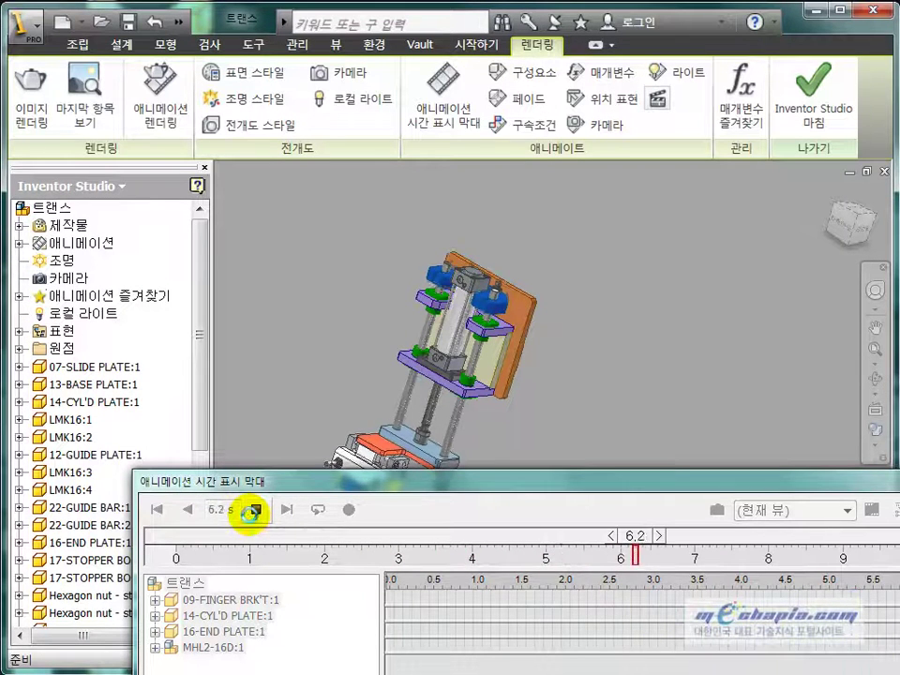
left_click(255, 510)
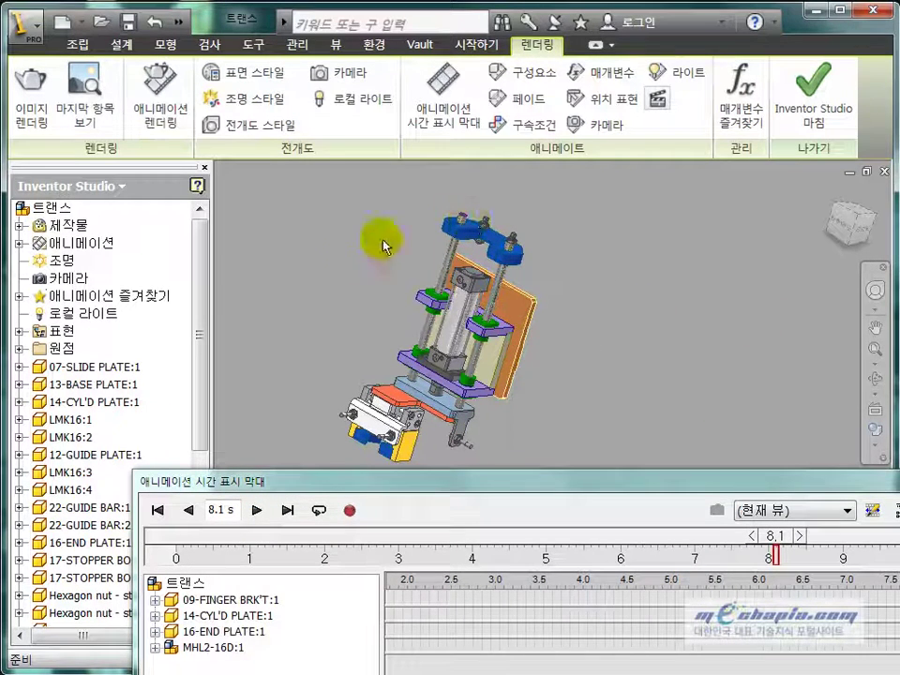
left_click(658, 337)
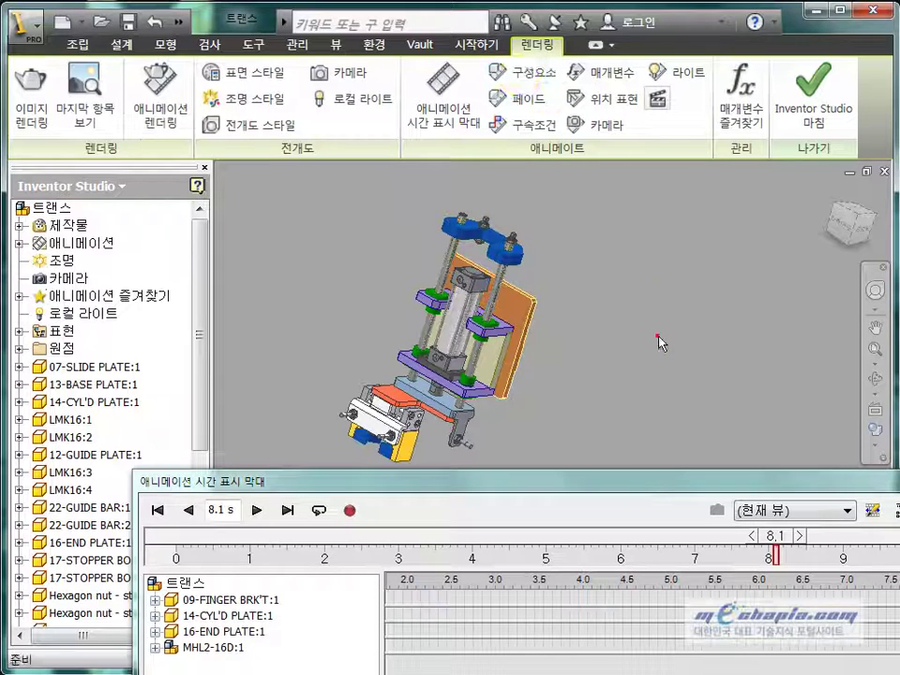
left_click_drag(662, 482, 627, 535)
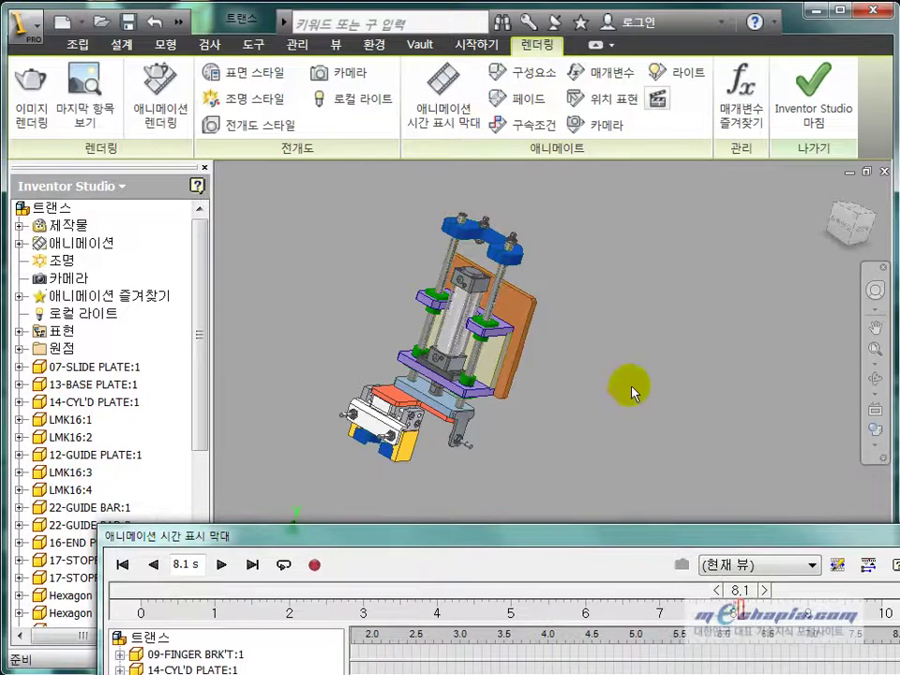
Start a component animation for 07-SLIDE PLATE:1 with a specified time from 9 s to 14 s, matching the unit transfer in Notepad.
left_click(520, 71)
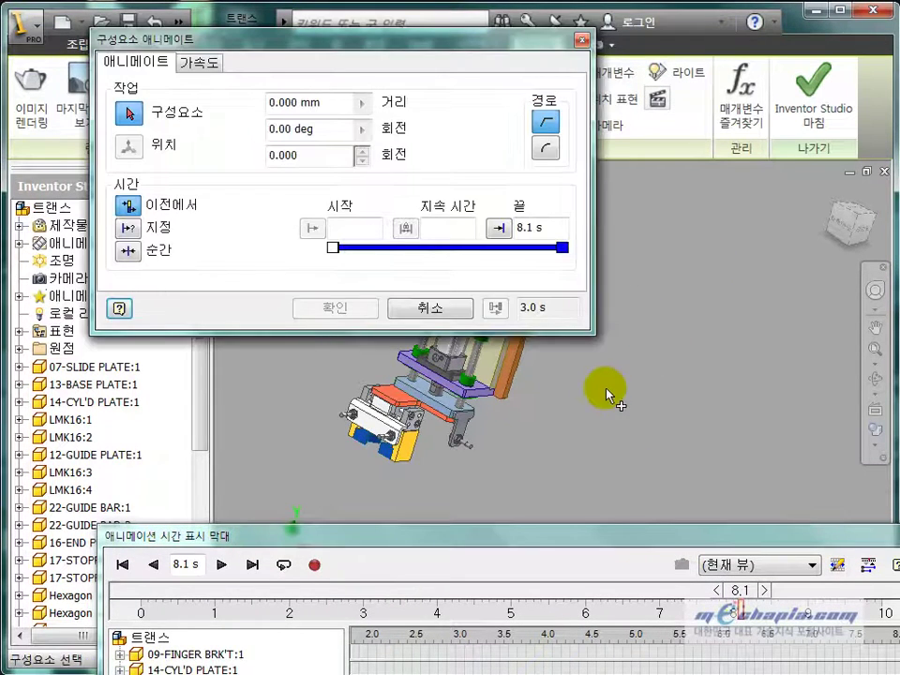
middle_click_drag(615, 394, 620, 447)
left_click(552, 377)
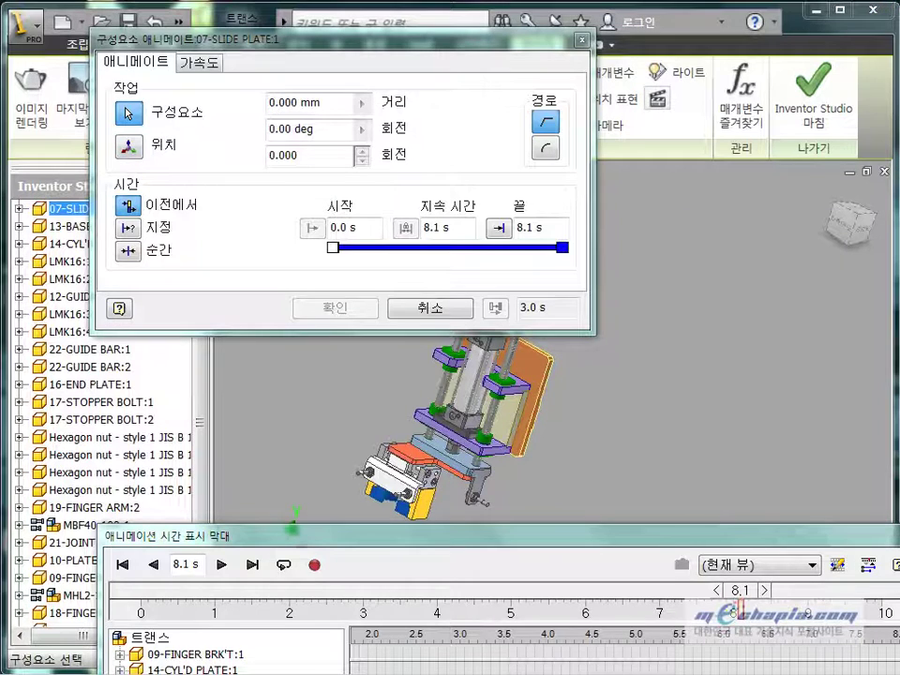
key("alt+Tab")
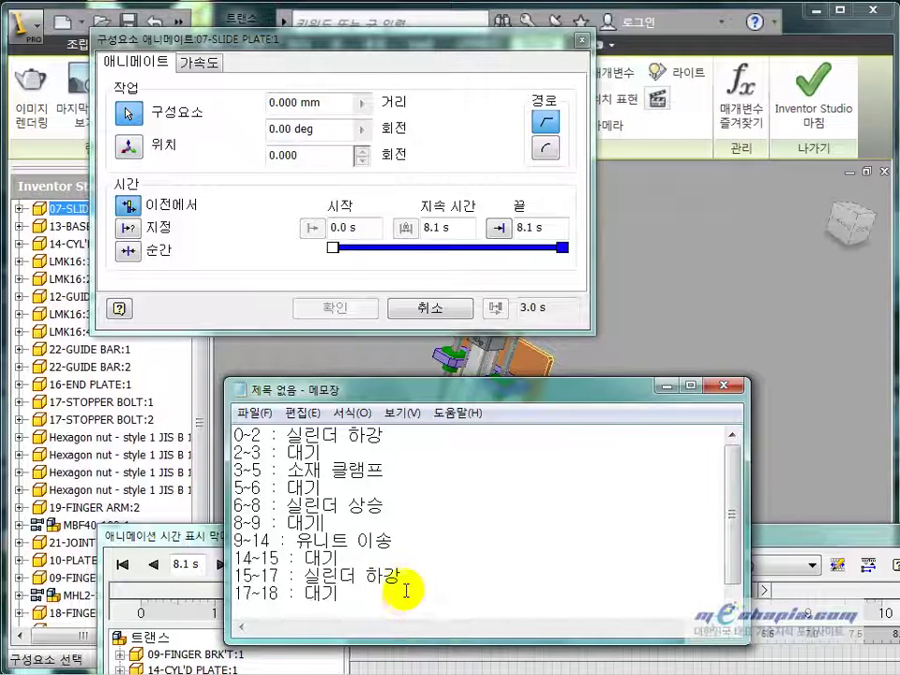
left_click(365, 228)
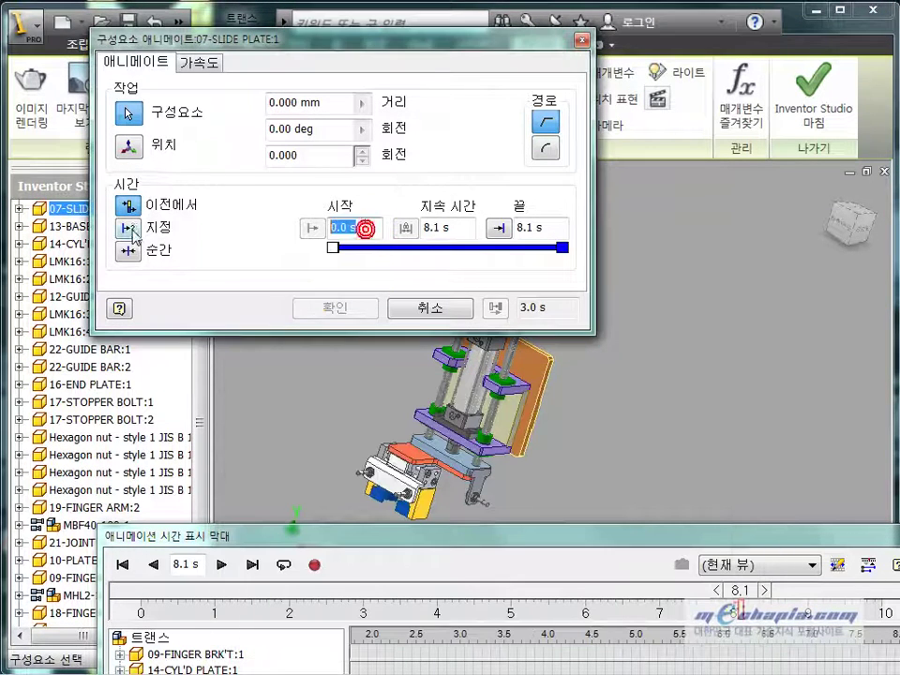
type("9")
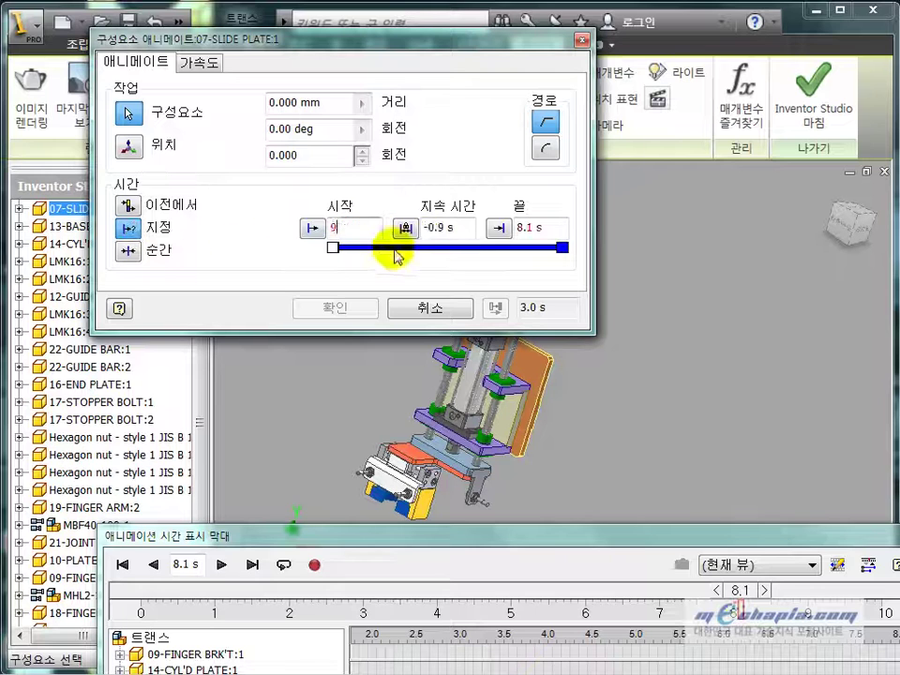
type("15")
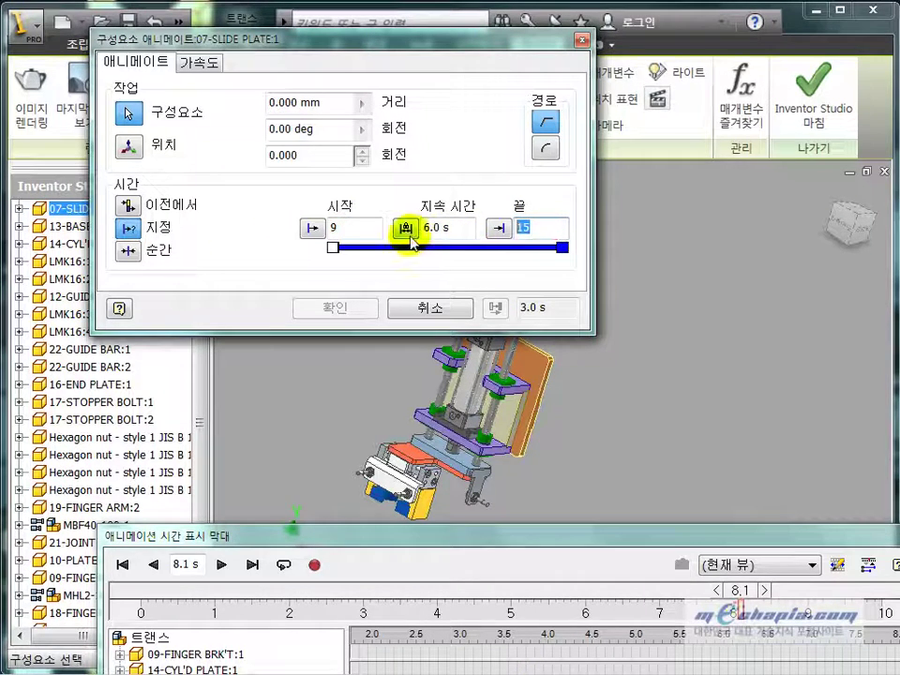
type("14")
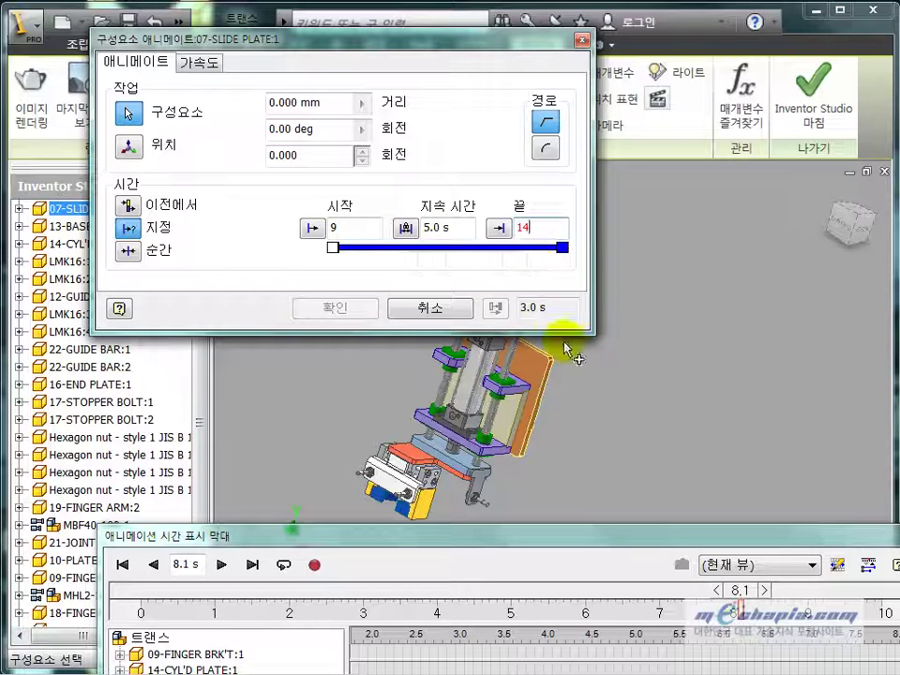
Try to animate 07-SLIDE PLATE:1 with a 400 mm move along the Z axis, and close the component animation dialog.
middle_click_drag(617, 434, 662, 459)
left_click(129, 140)
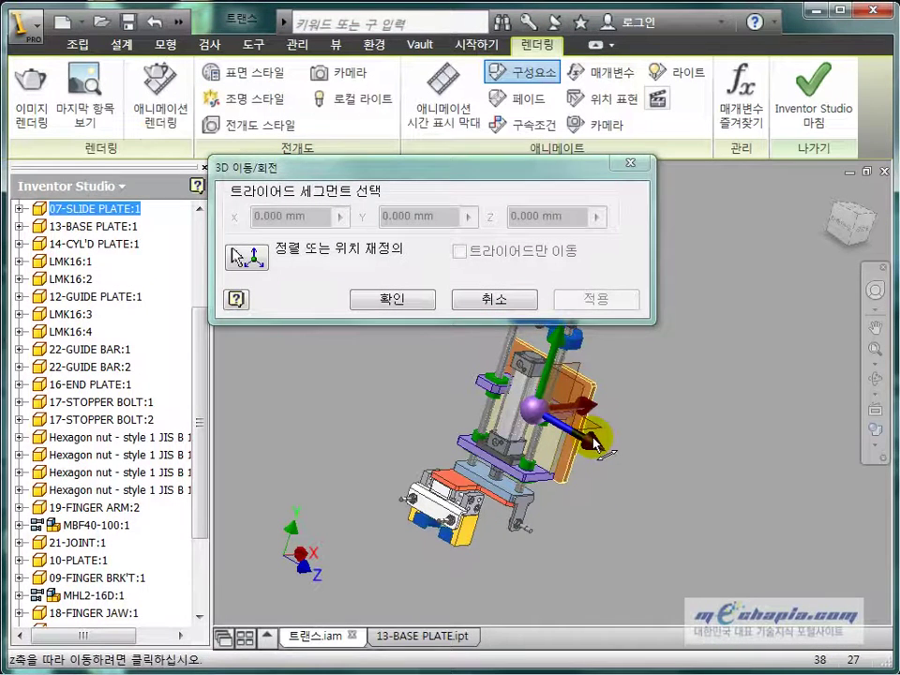
left_click(600, 450)
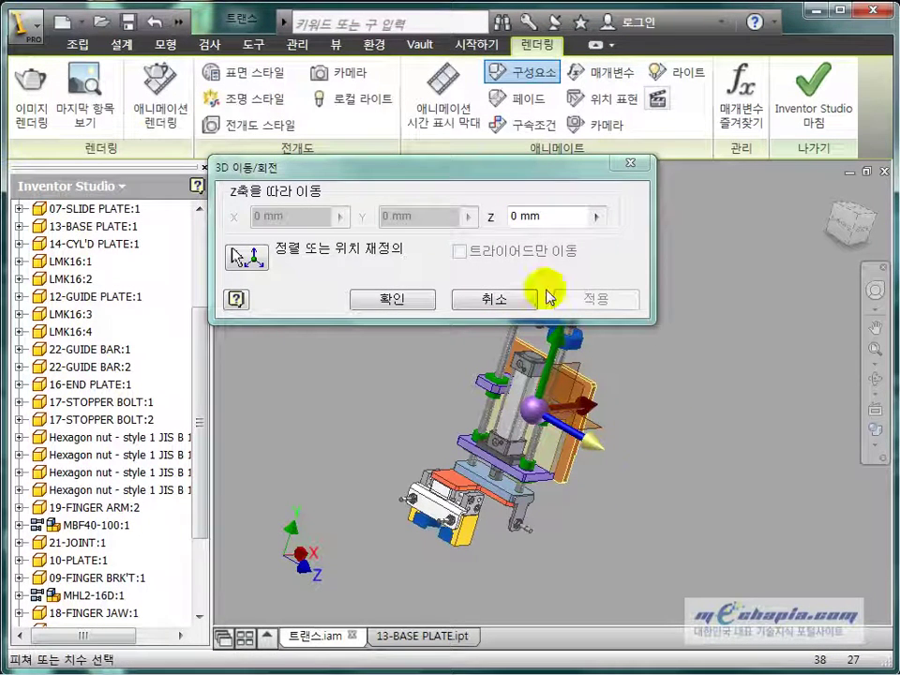
left_click(536, 216)
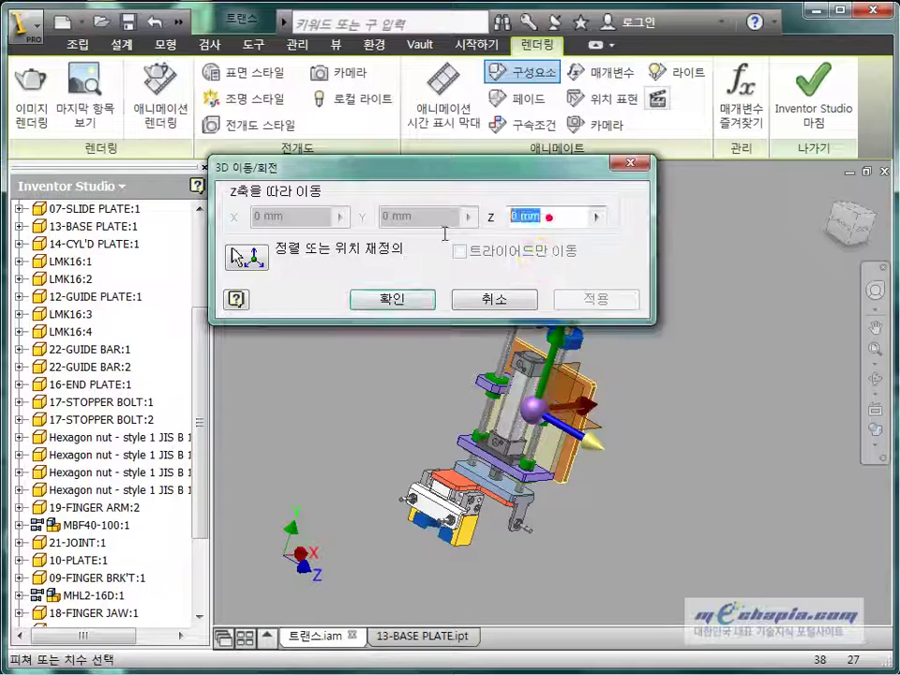
type("300")
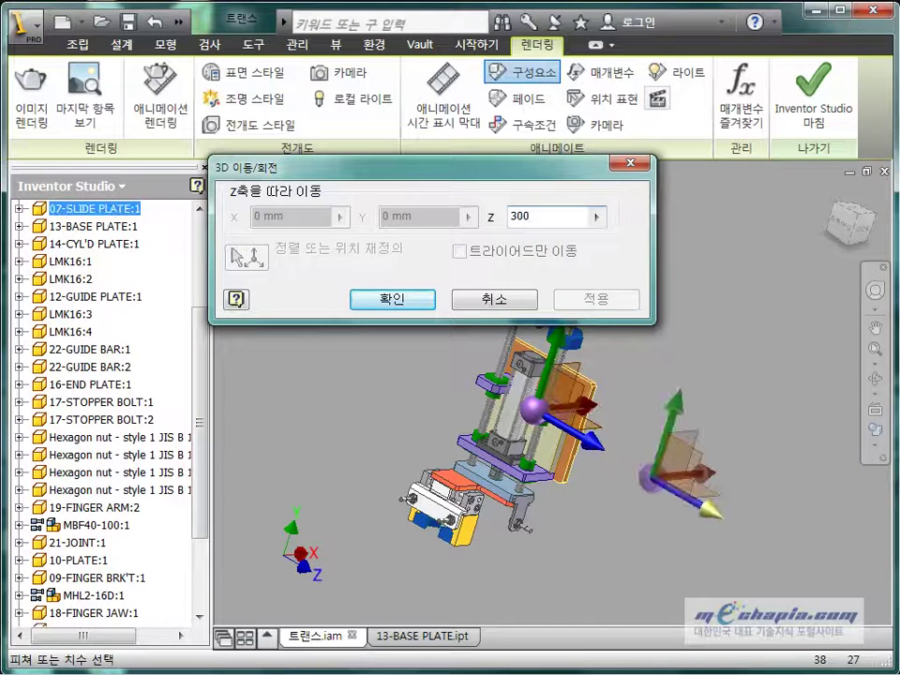
left_click_drag(542, 221, 497, 223)
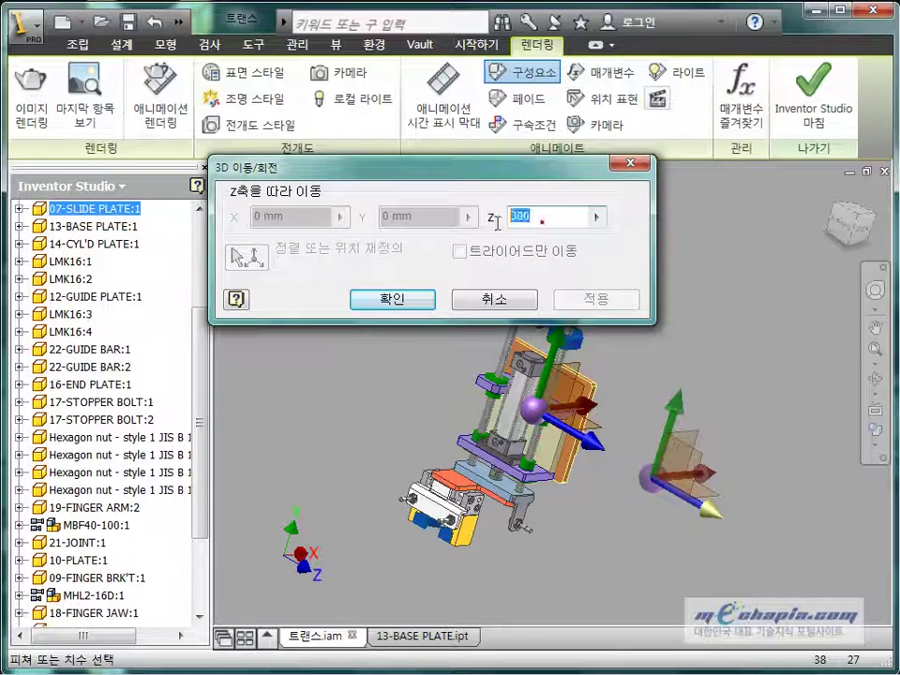
type("400")
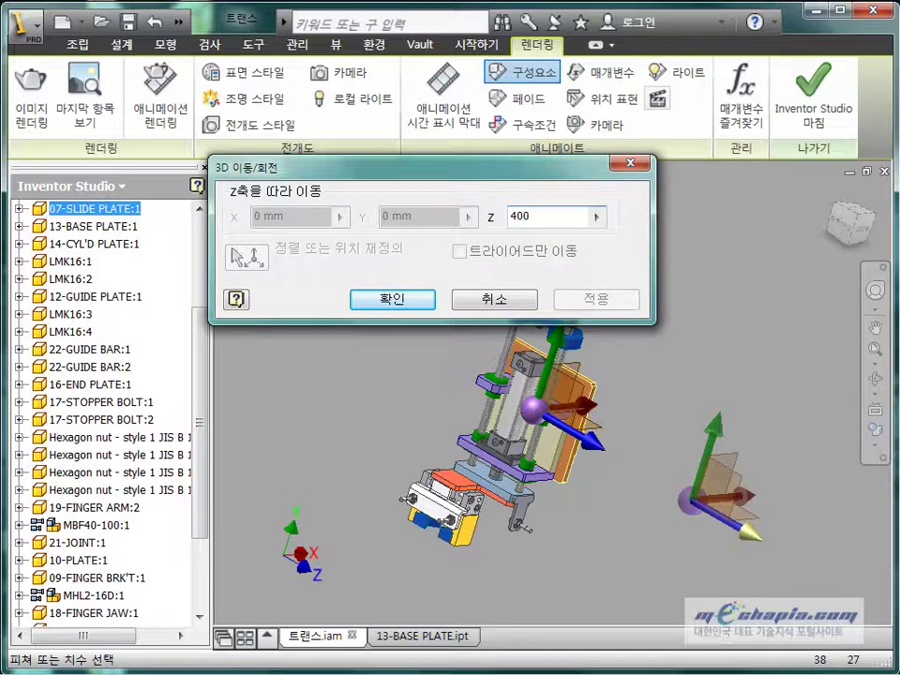
left_click(394, 300)
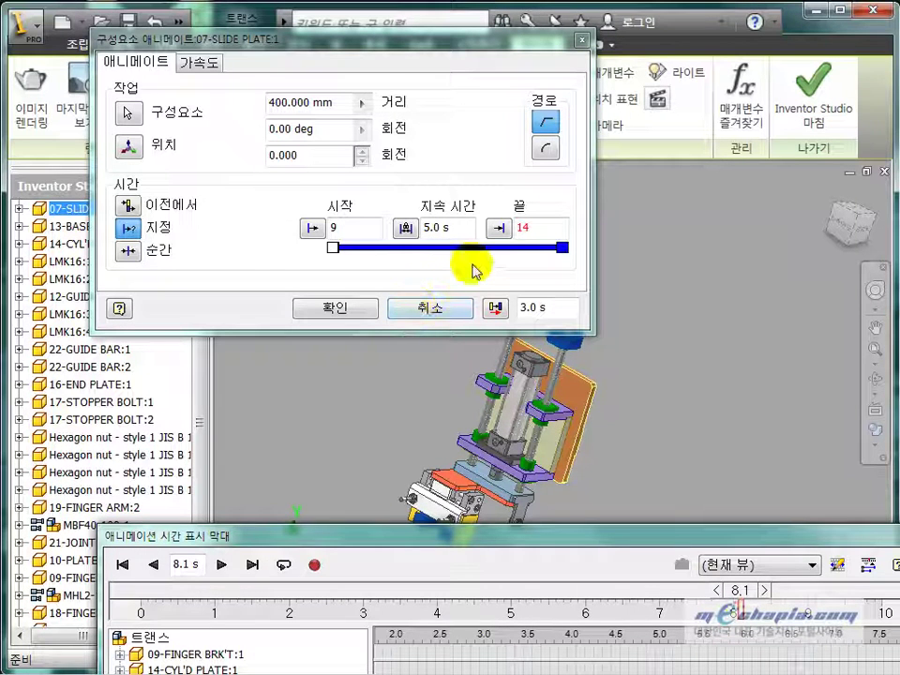
left_click(360, 308)
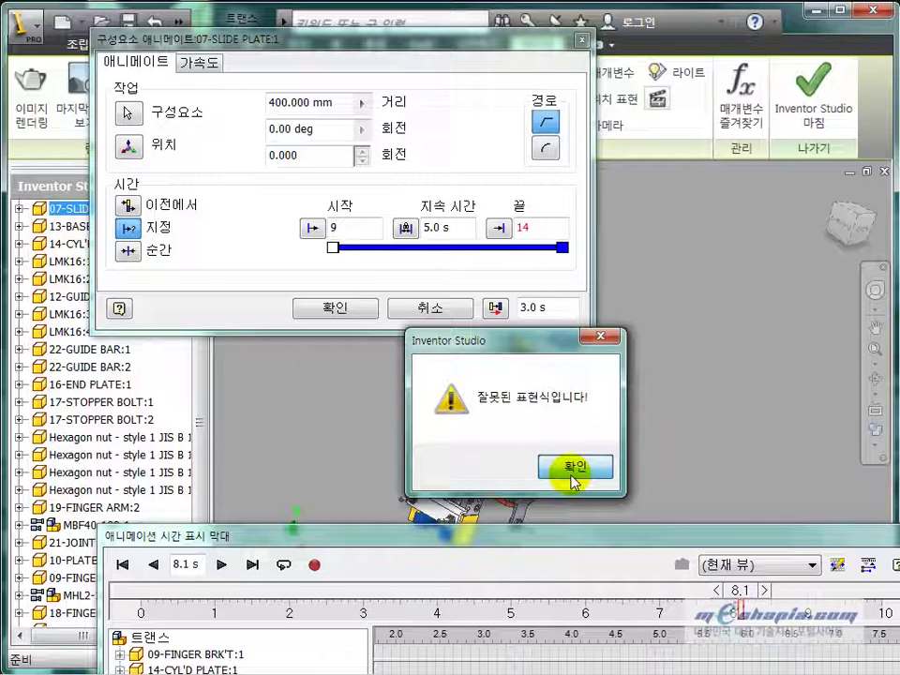
left_click(574, 466)
left_click(582, 39)
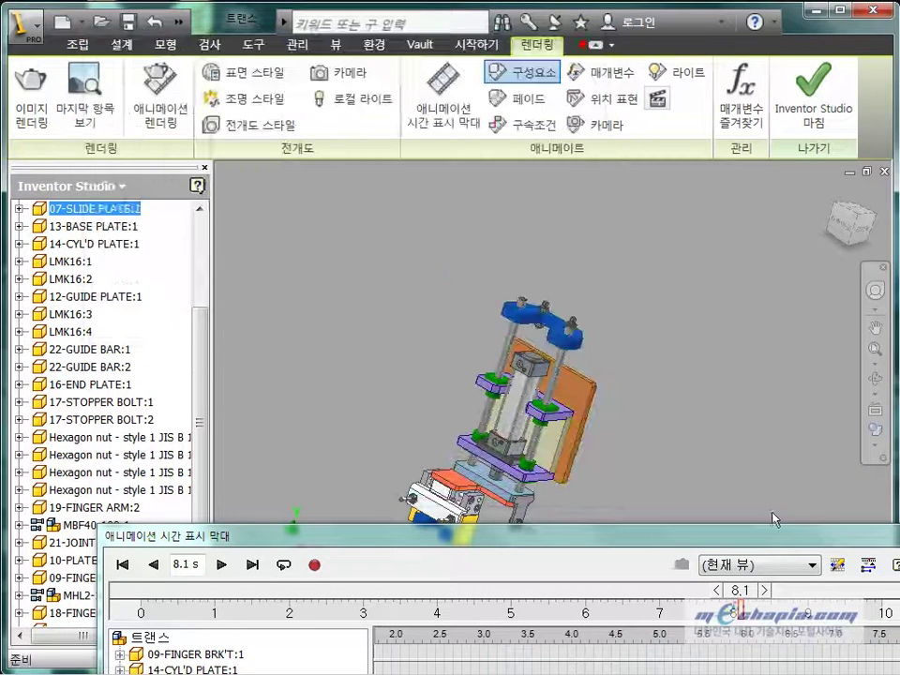
Leave Inventor Studio and temporarily display the assembly's degrees of freedom to check how the slide plate can move.
left_click(885, 534)
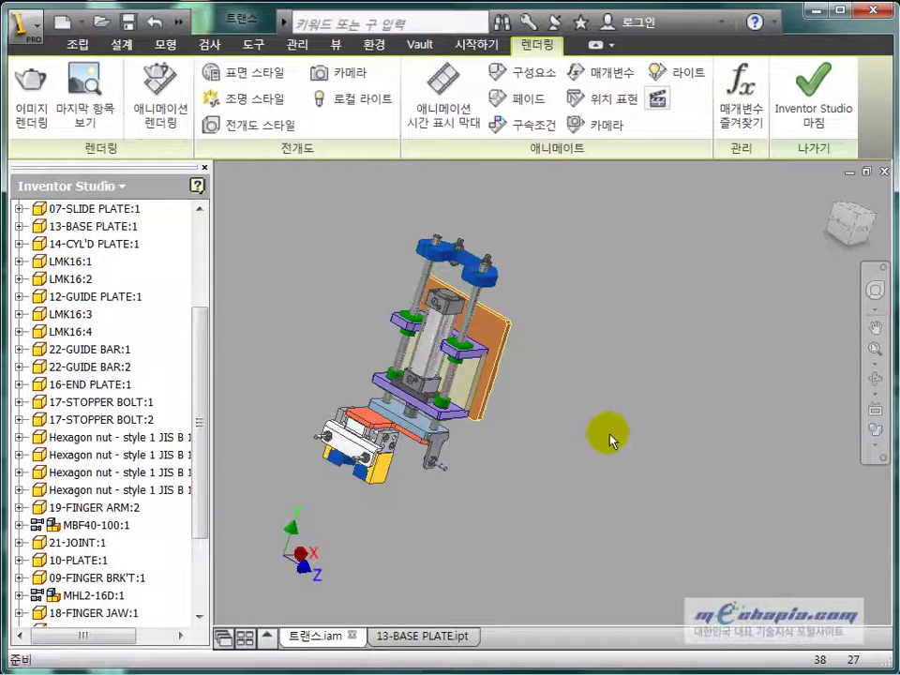
left_click(812, 94)
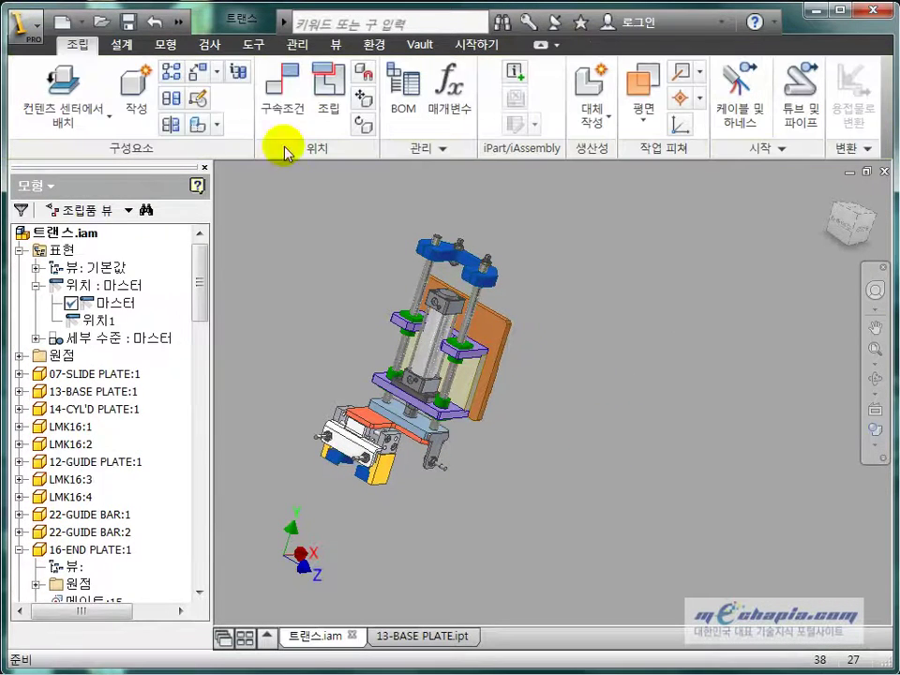
left_click(333, 45)
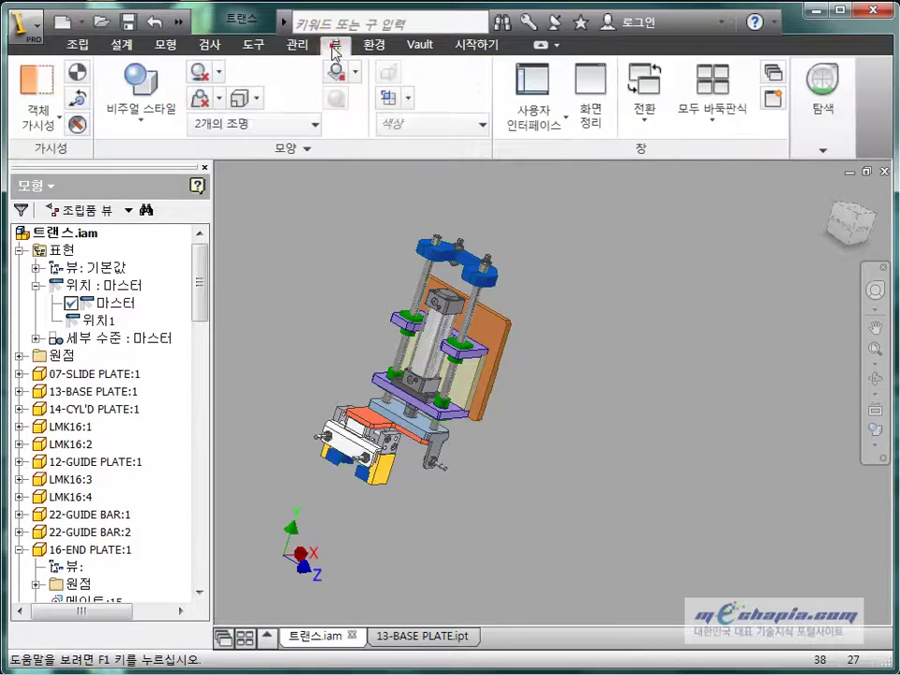
left_click(77, 97)
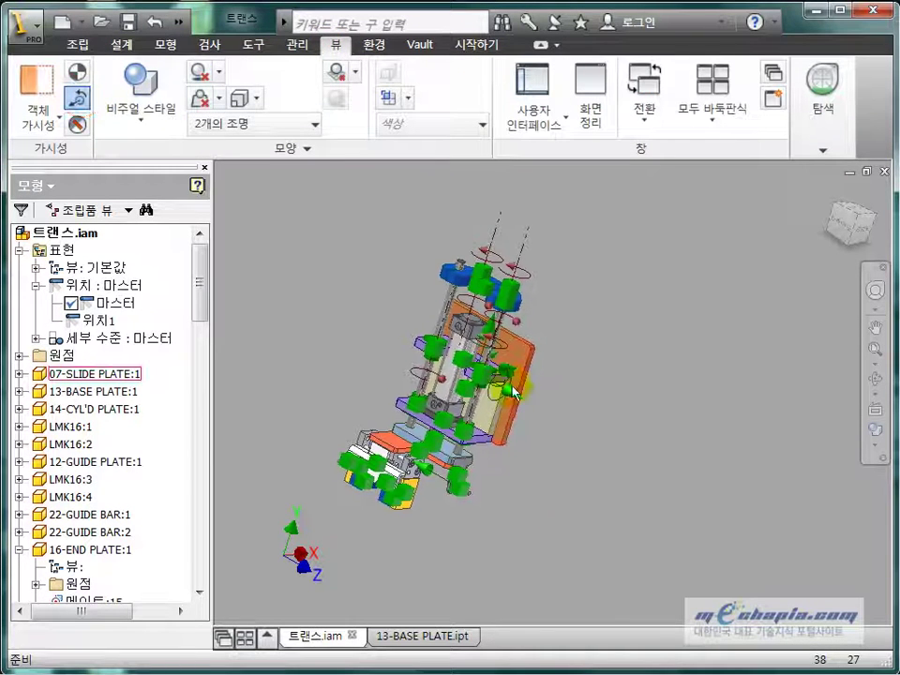
middle_click_drag(514, 392, 488, 412, "shift")
left_click(72, 96)
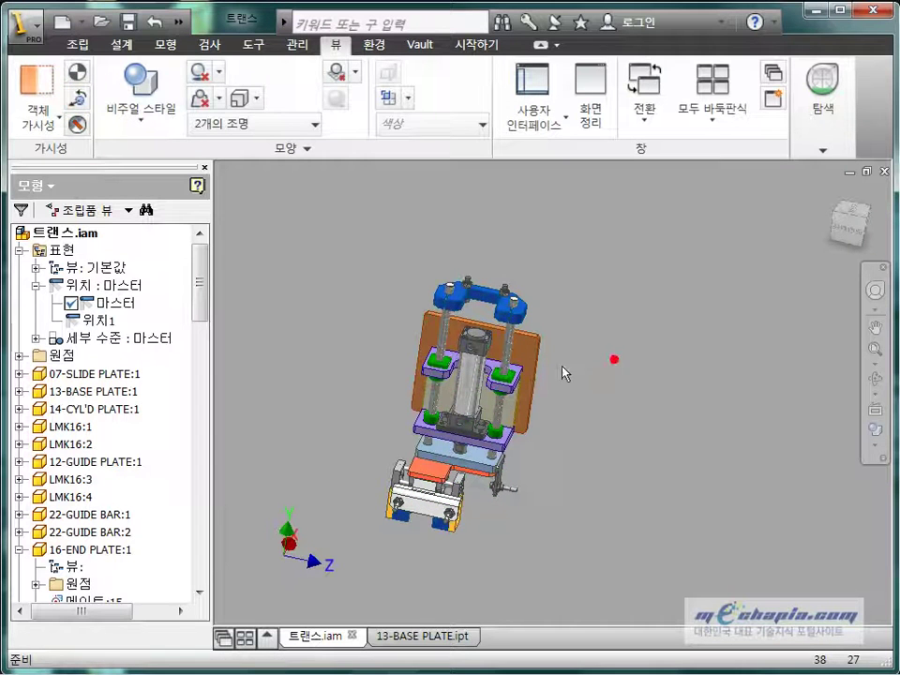
Enter the Inventor Studio environment again and bring up the animation timeline below the model.
mouse_move(534, 359)
left_mouse_down()
mouse_move(759, 397)
mouse_move(691, 378)
mouse_move(526, 356)
left_mouse_up()
left_click(336, 319)
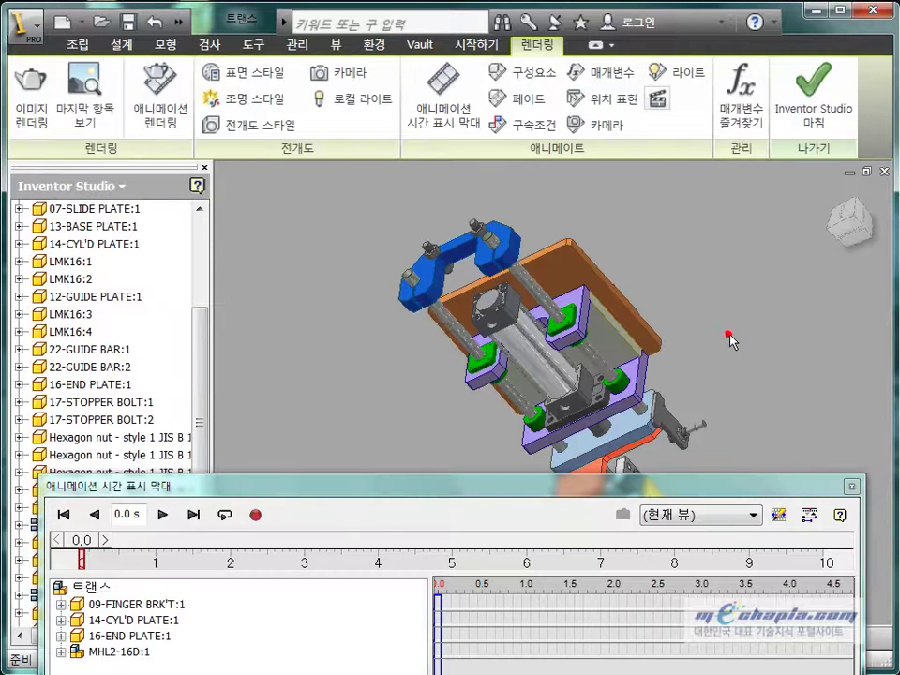
mouse_move(543, 500)
left_mouse_down()
mouse_move(539, 454)
mouse_move(539, 502)
left_mouse_up()
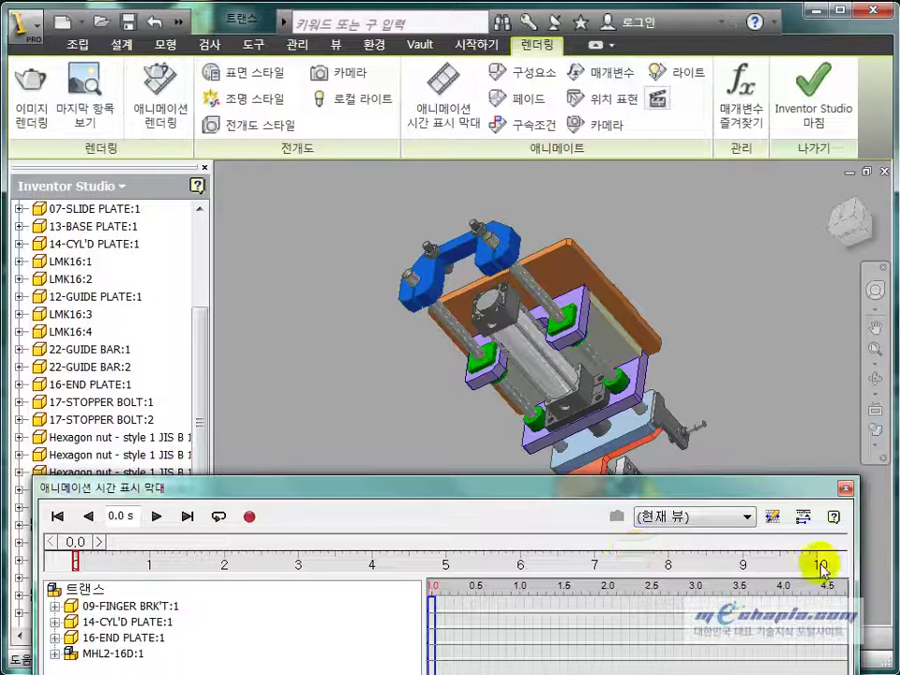
Check the motion schedule in Notepad and set the animation length to 20 seconds in the animation options.
key("alt+Tab")
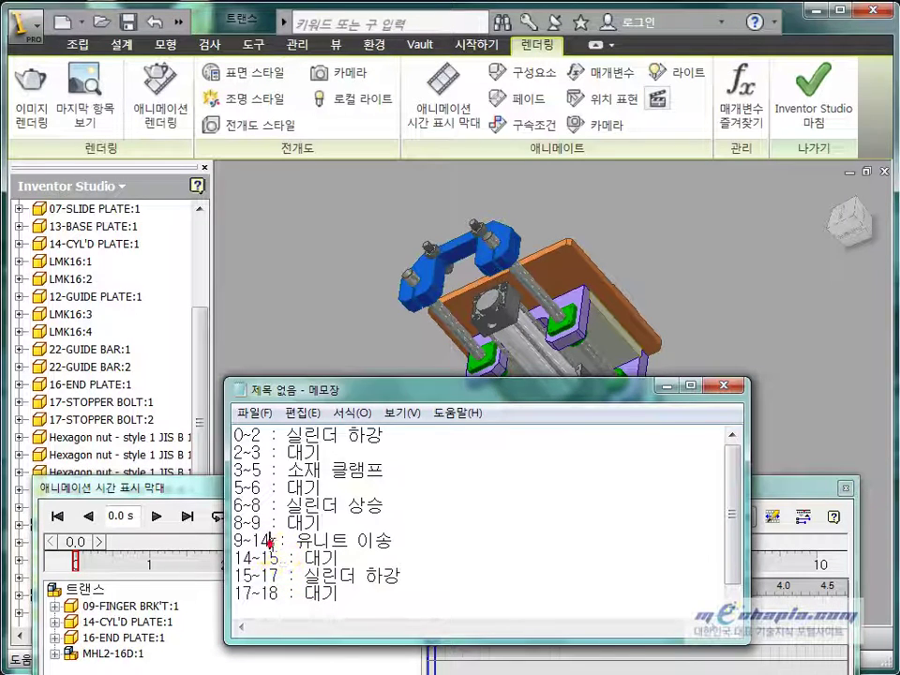
left_click_drag(585, 390, 361, 63)
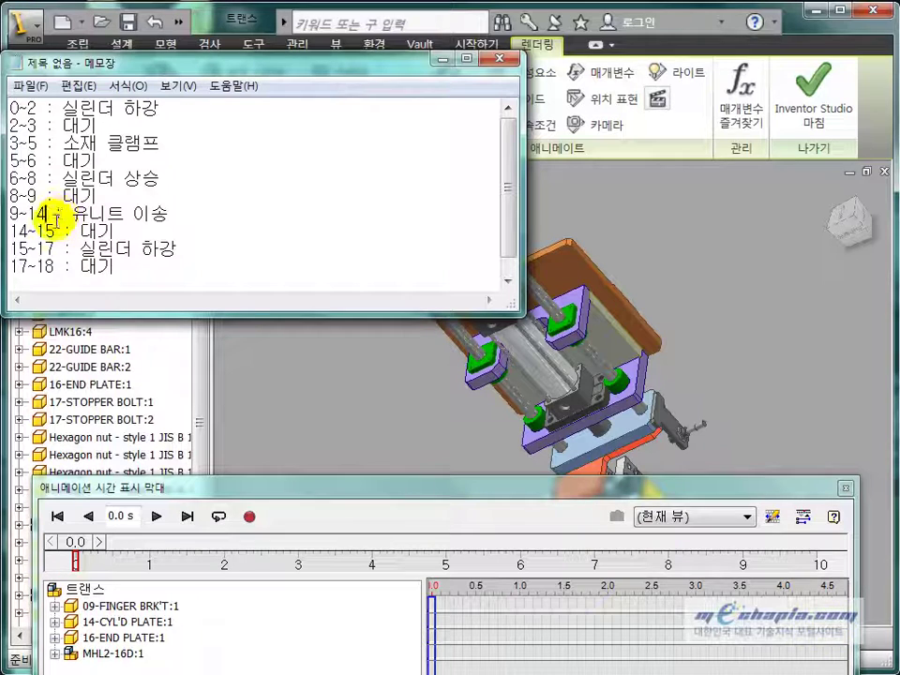
left_click(811, 485)
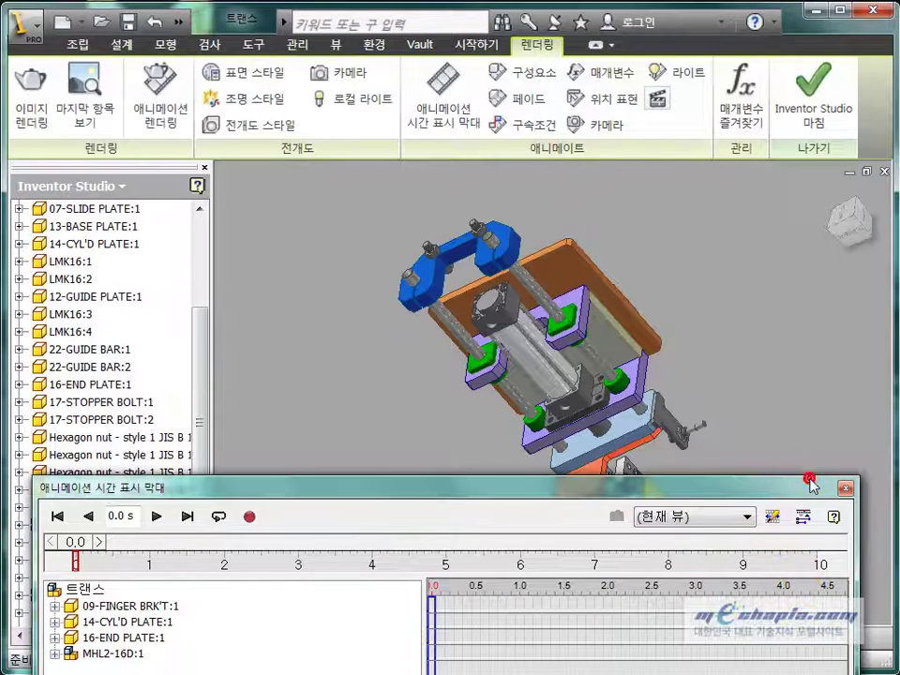
left_click(771, 517)
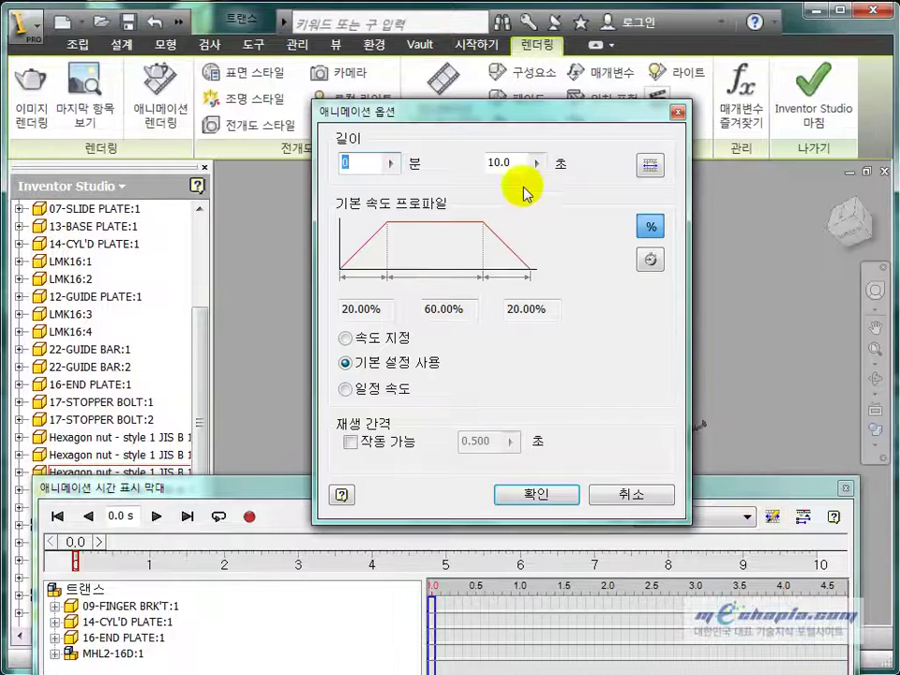
type("20")
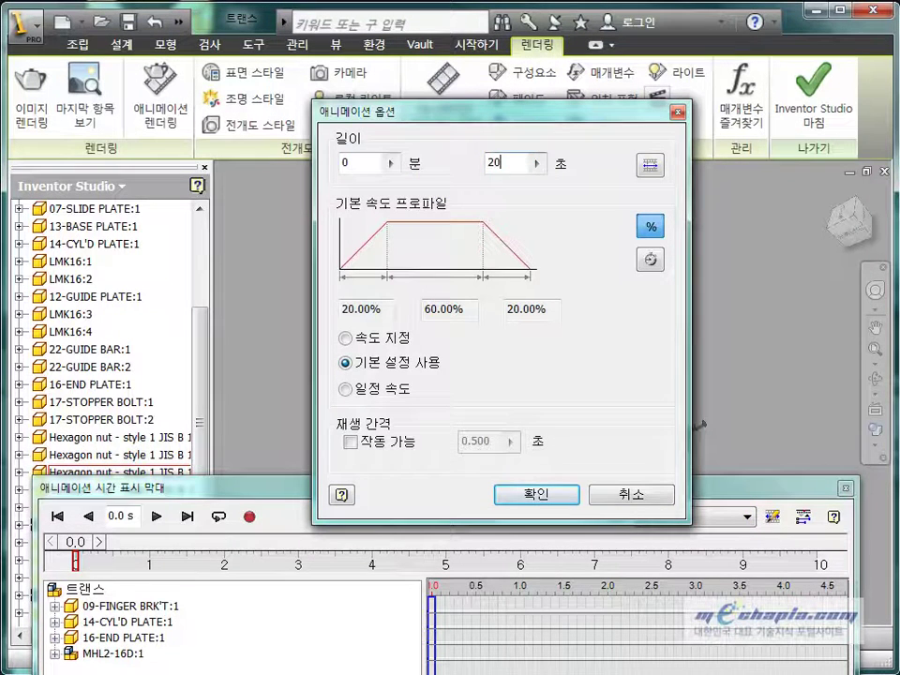
left_click(558, 496)
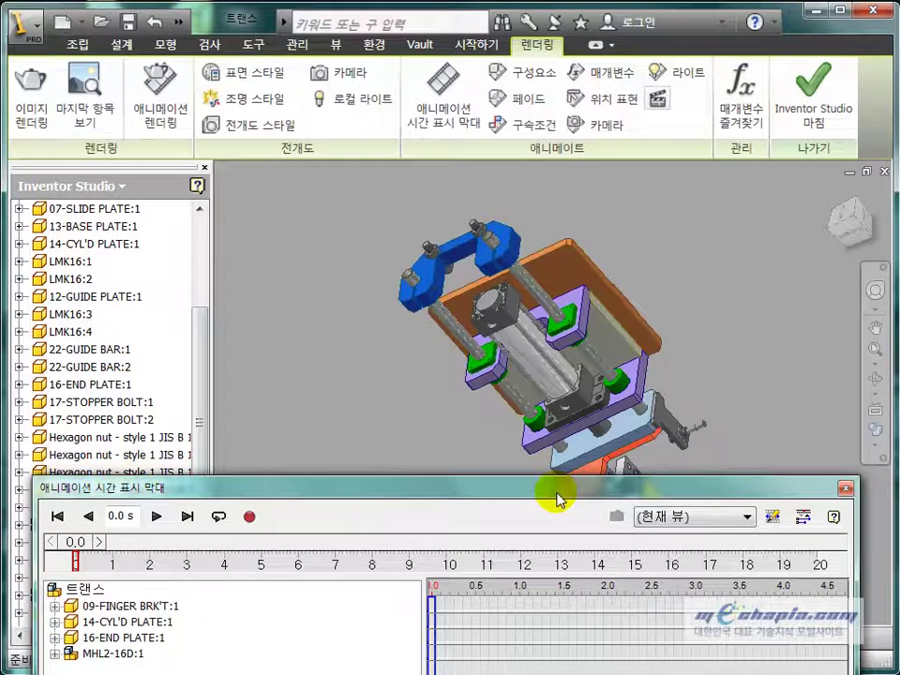
Start a component animation for 07-SLIDE PLATE:1 and define its position as a 400 mm move along the Z axis.
left_click(527, 82)
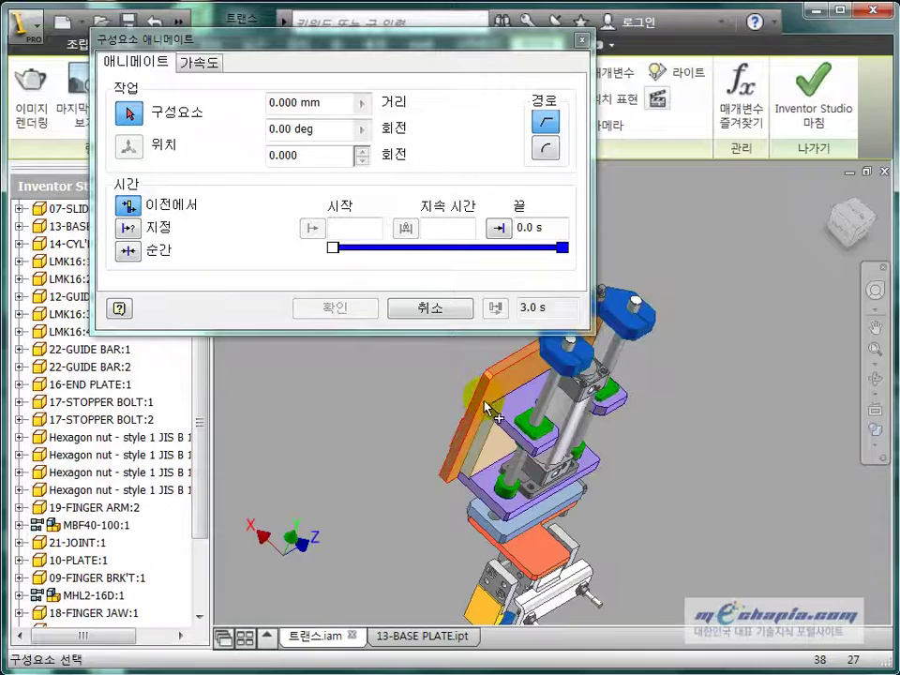
left_click(488, 410)
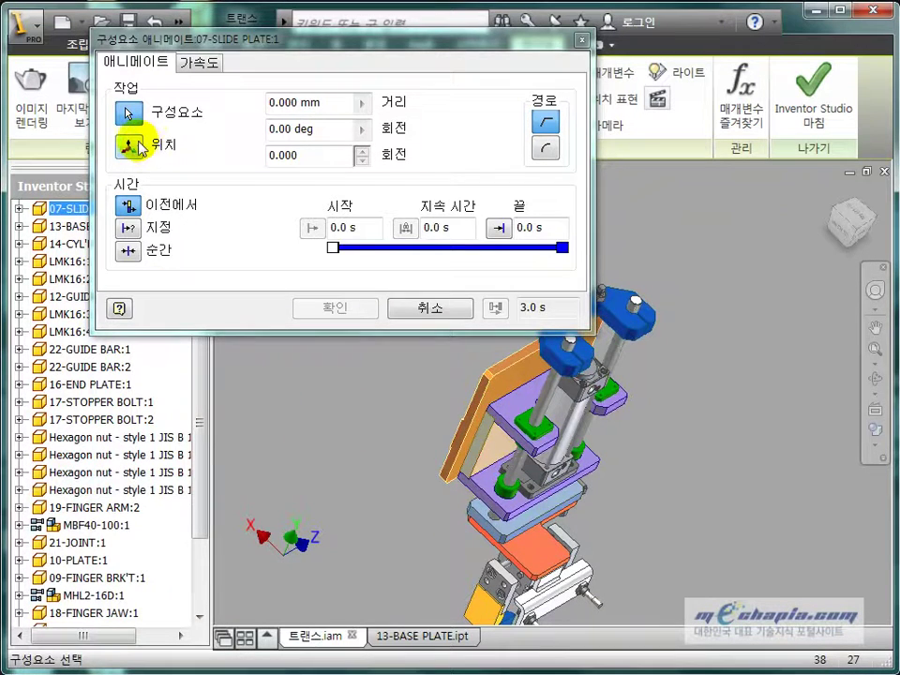
left_click(138, 148)
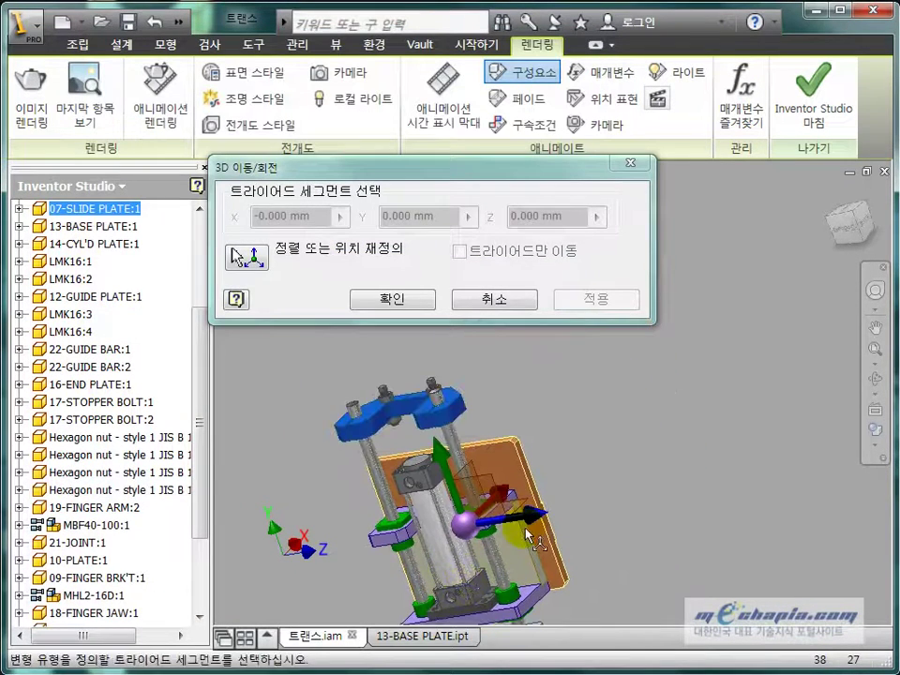
left_click(538, 517)
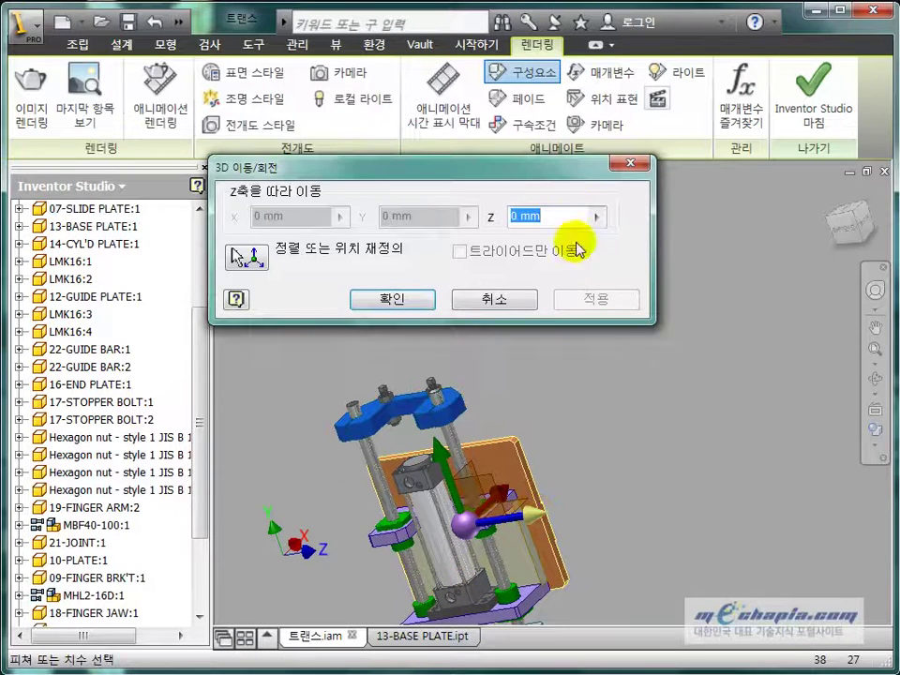
type("400")
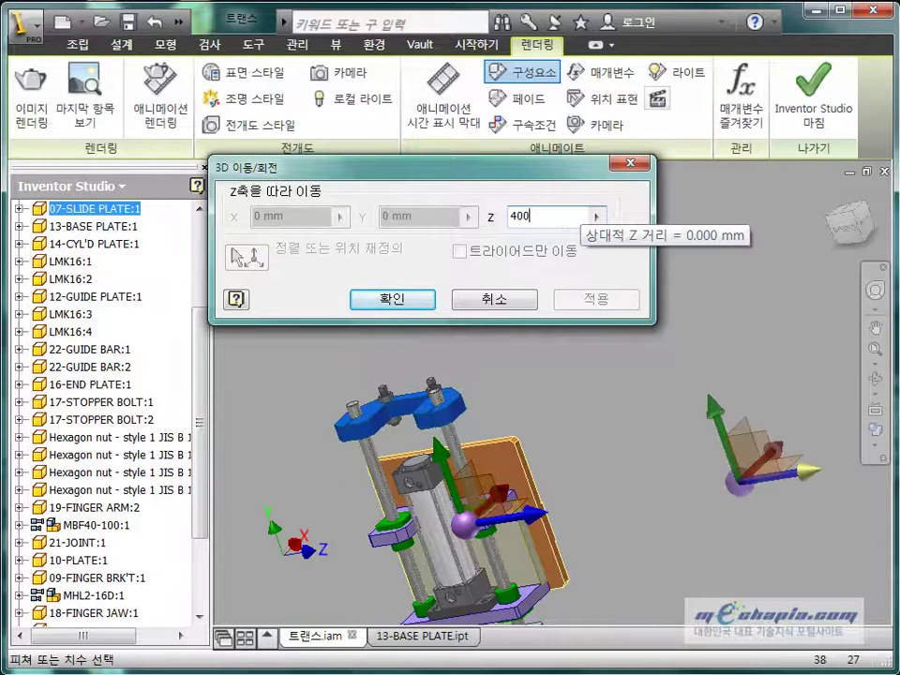
key("Return")
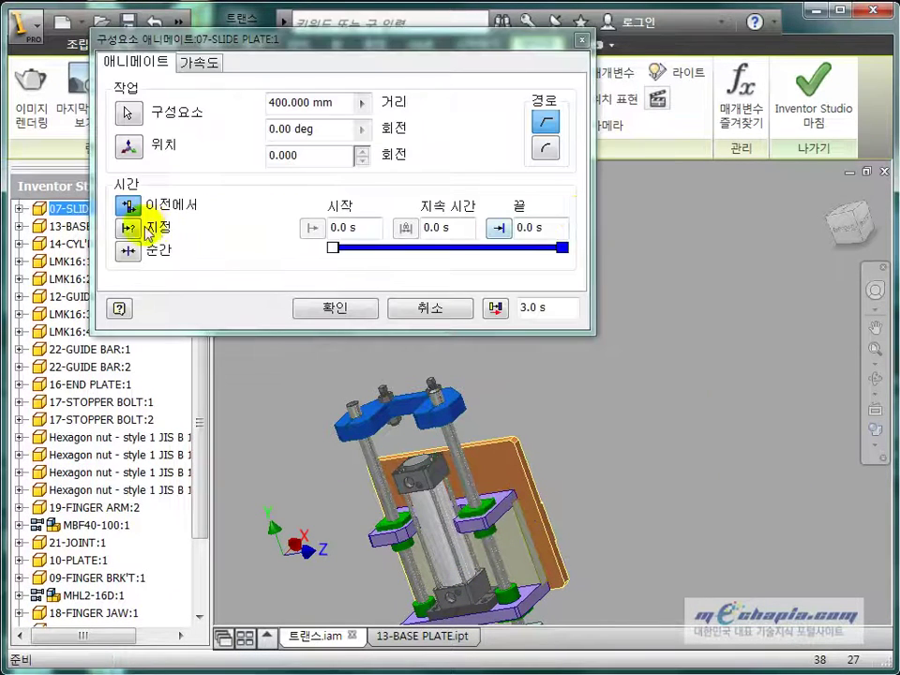
Give the slide plate's move a specified time from 9 s to 14 s and apply the component animation.
left_click(131, 228)
left_click(362, 227)
type("9")
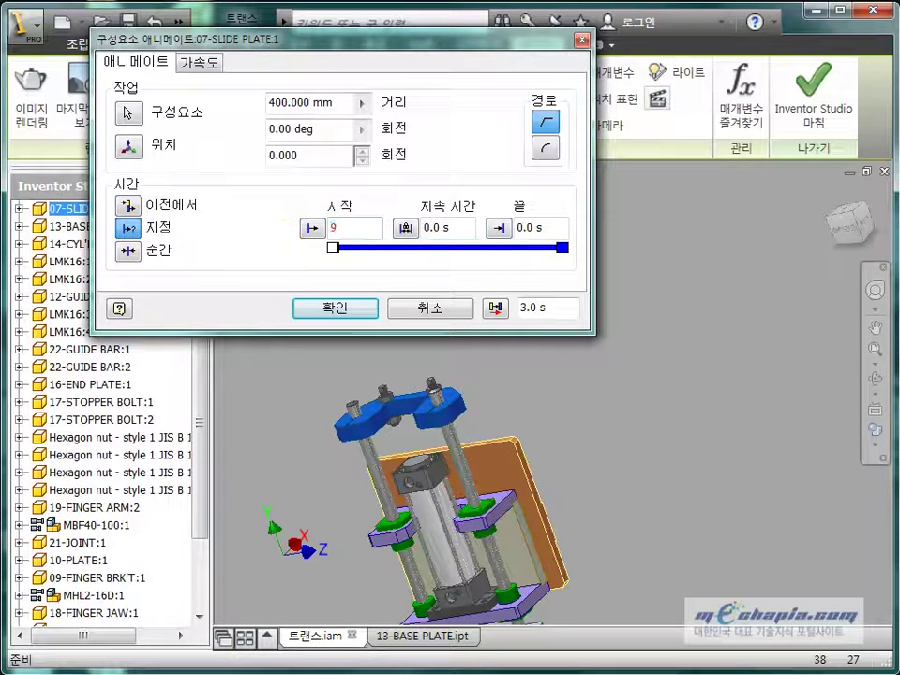
left_click(506, 229)
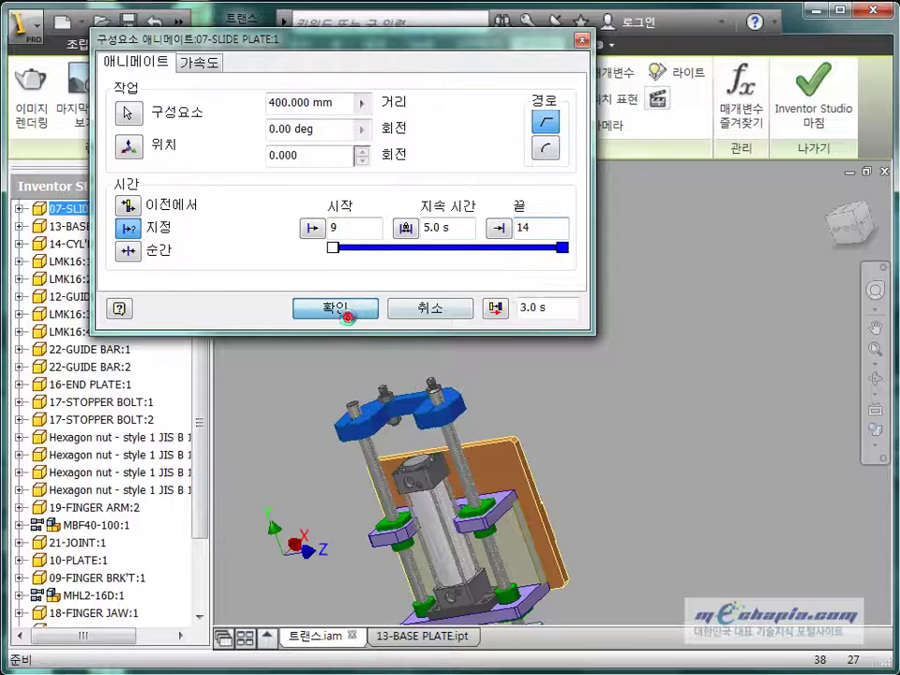
left_click(345, 310)
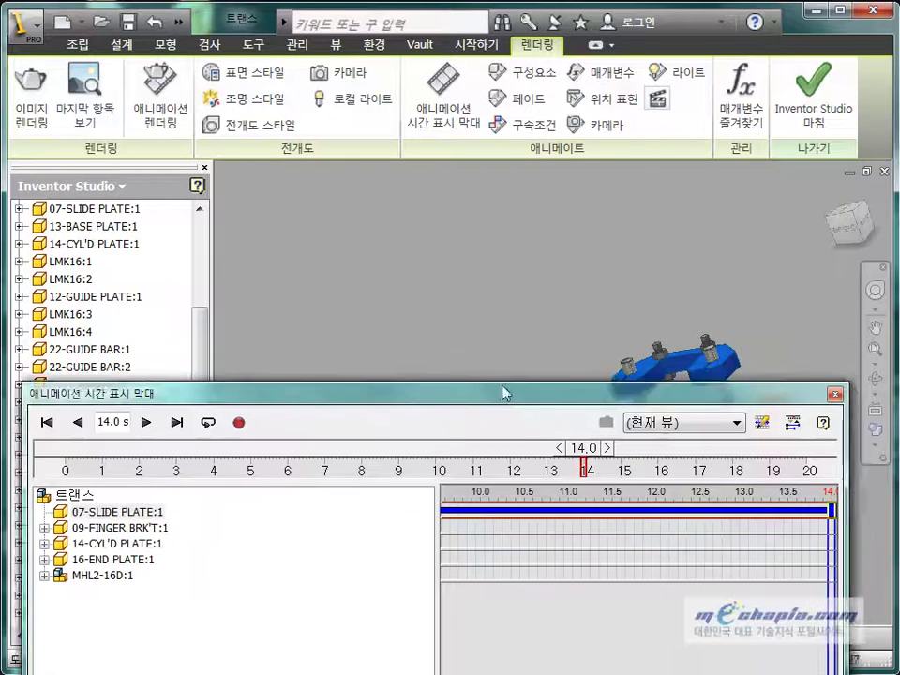
Widen the timeline's track area and examine the slide plate action across the full schedule at a smaller time scale.
left_click(463, 596)
left_click_drag(453, 593, 250, 588)
left_click_drag(553, 665, 660, 669)
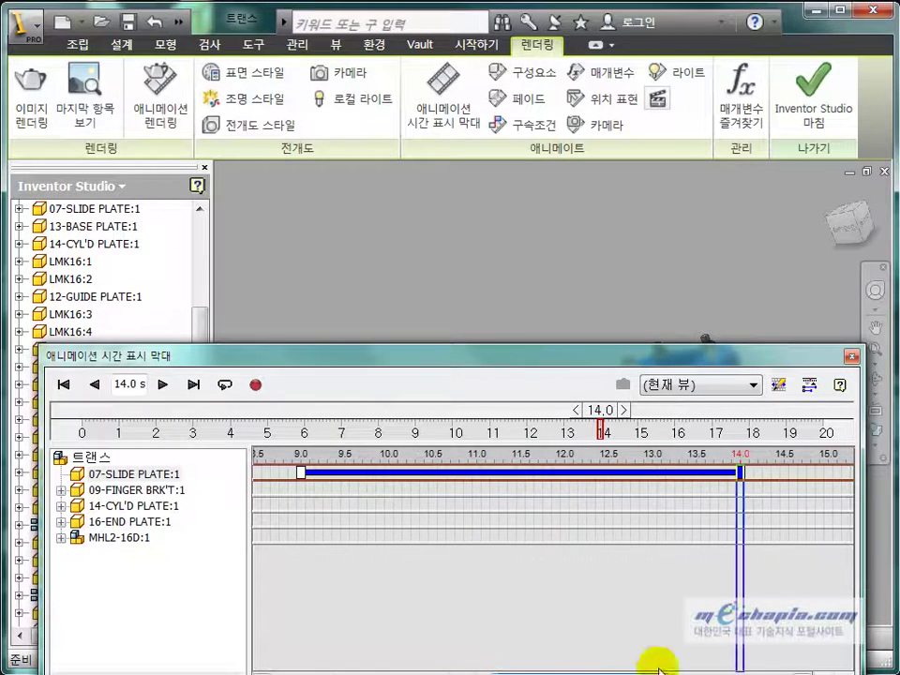
left_click(714, 600)
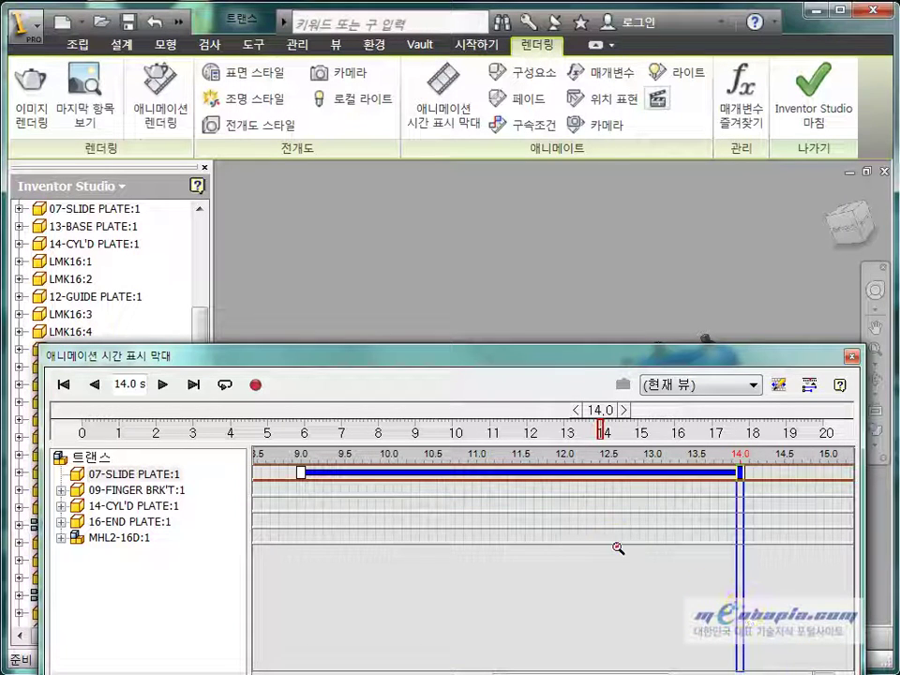
left_click_drag(618, 548, 605, 665)
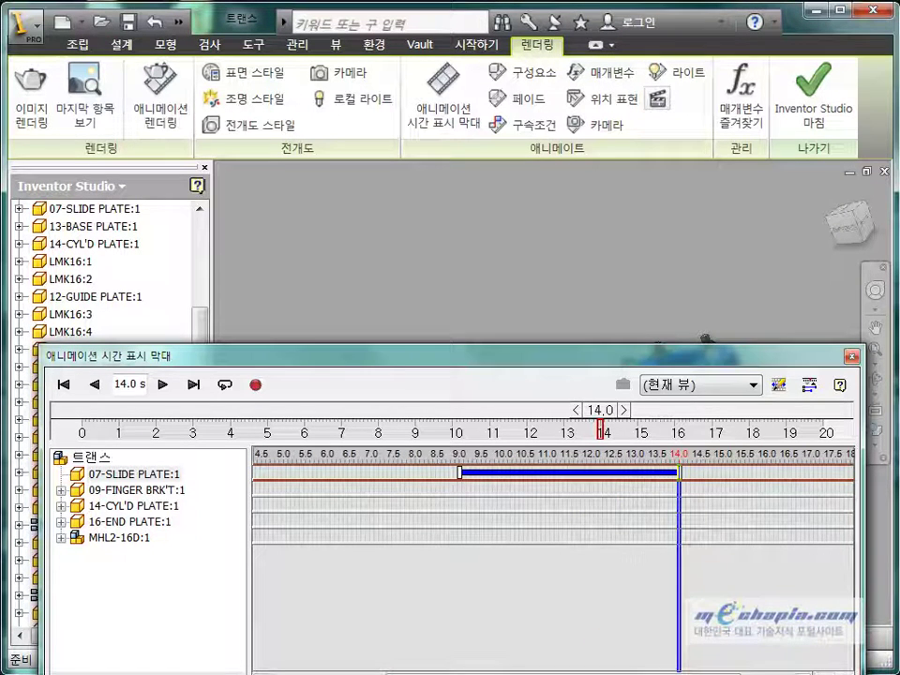
left_click_drag(562, 673, 448, 673)
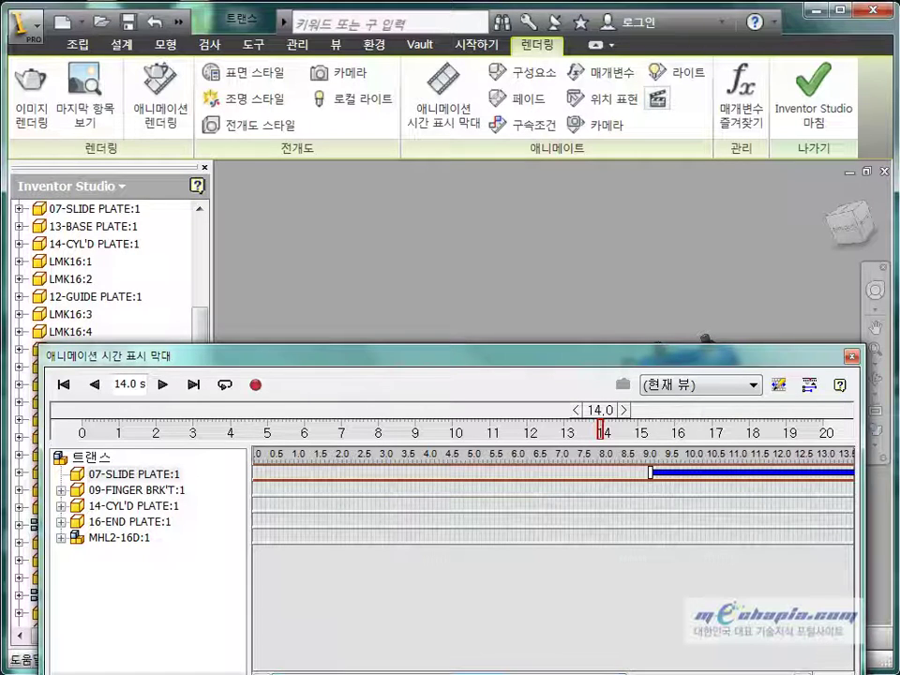
Check the motion schedule in Notepad, then examine the loose bolt beside the transfer unit with the timeline moved clear of the model.
key("alt+Tab")
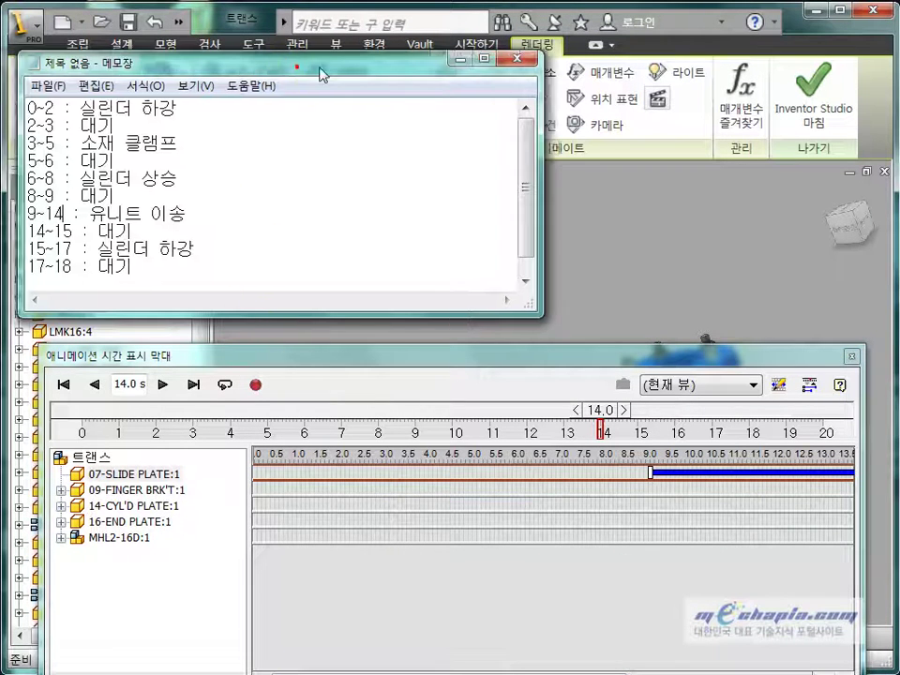
left_click_drag(322, 75, 373, 75)
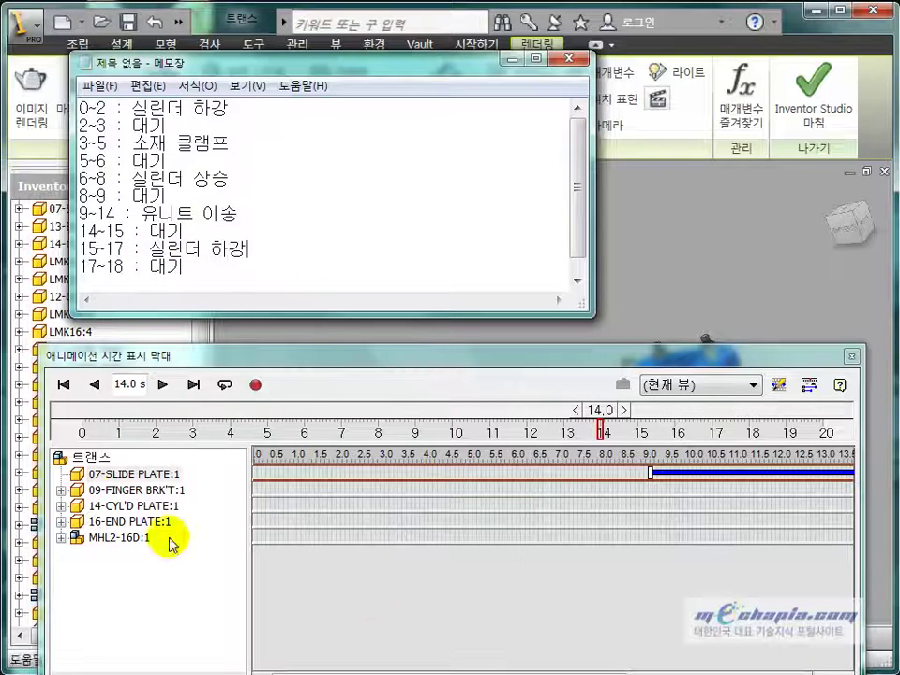
left_click(371, 600)
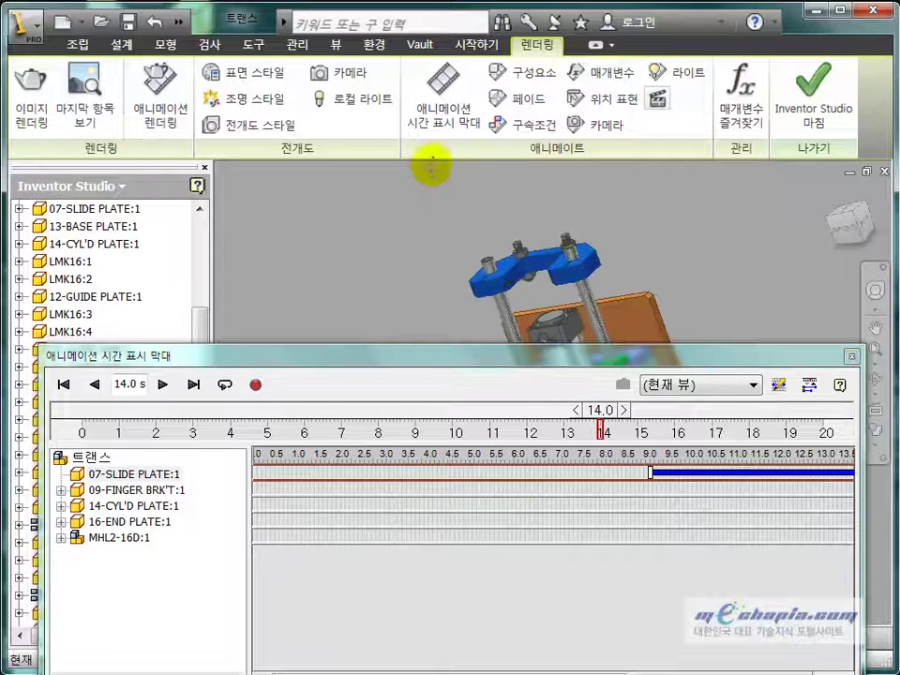
left_click_drag(517, 347, 518, 562)
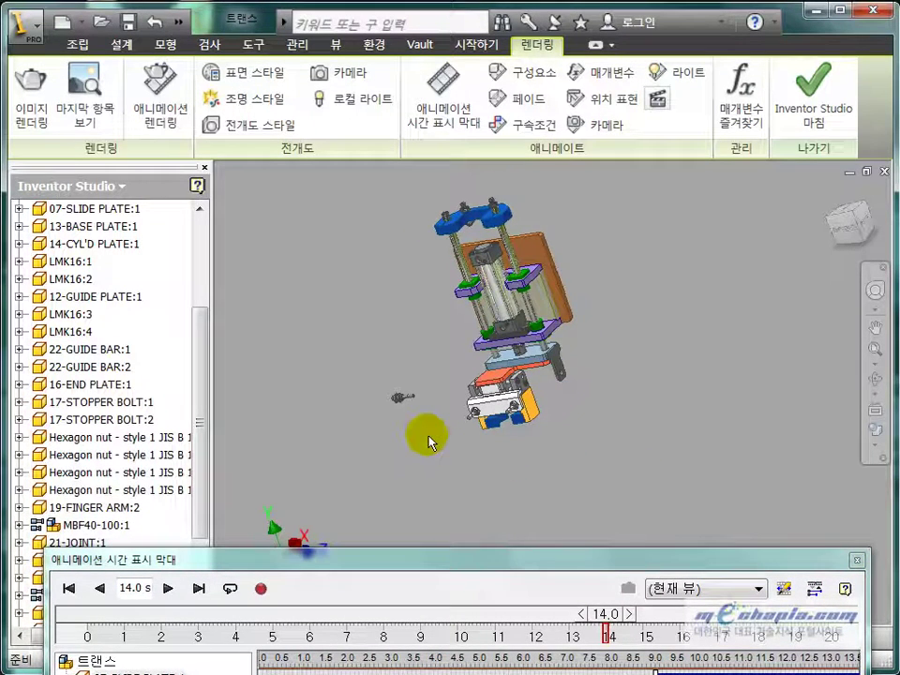
scroll(413, 422, "down", 5)
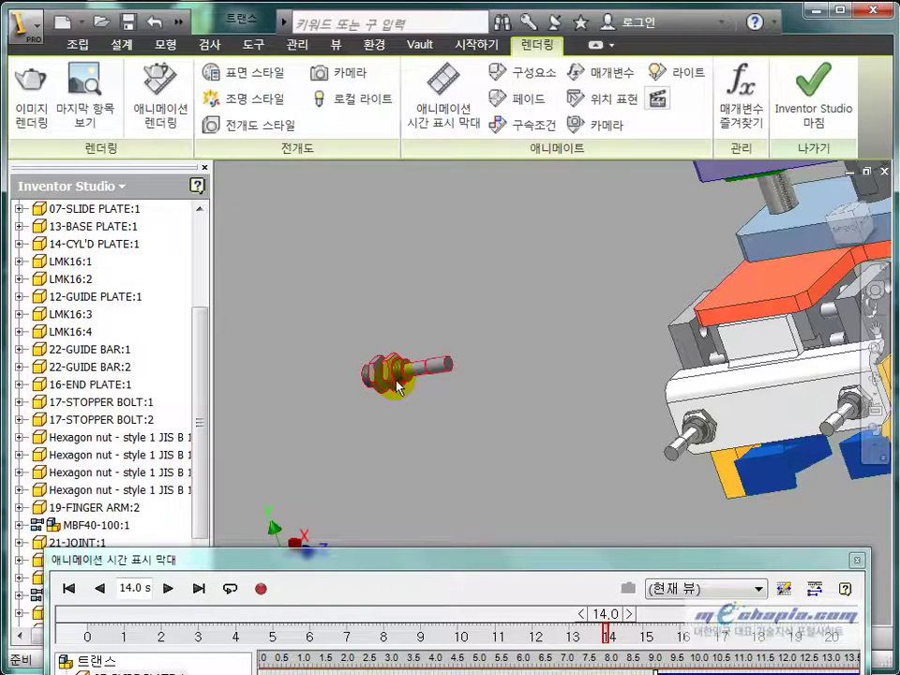
Finish Inventor Studio, ground 07-SLIDE PLATE:1 in the assembly and pull the loose bolt away from its bracket.
left_click(812, 108)
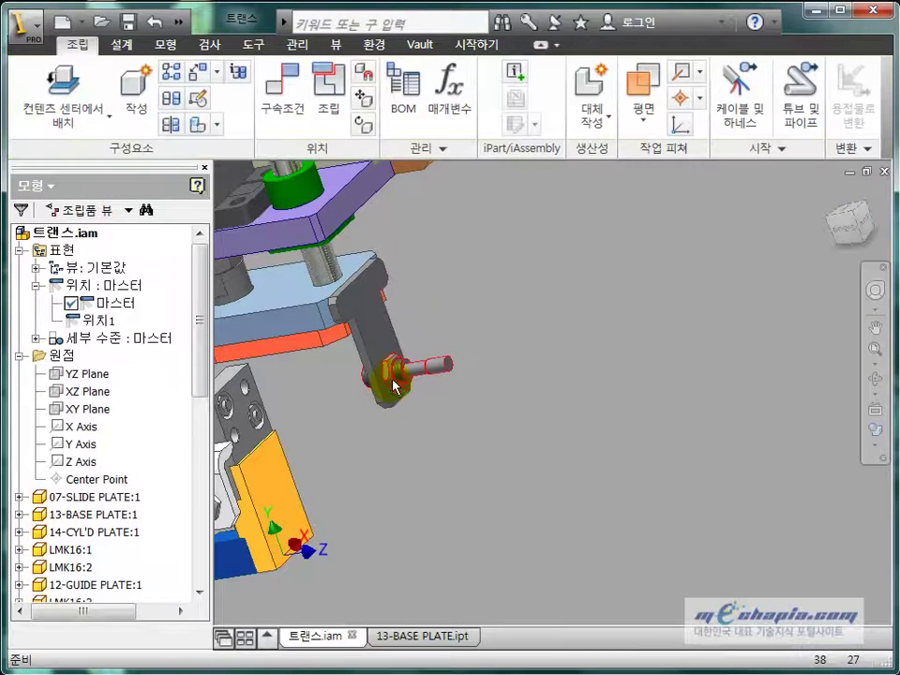
scroll(393, 384, "down", 5)
left_click_drag(394, 384, 548, 359)
scroll(548, 359, "down", 2)
scroll(515, 372, "up", 6)
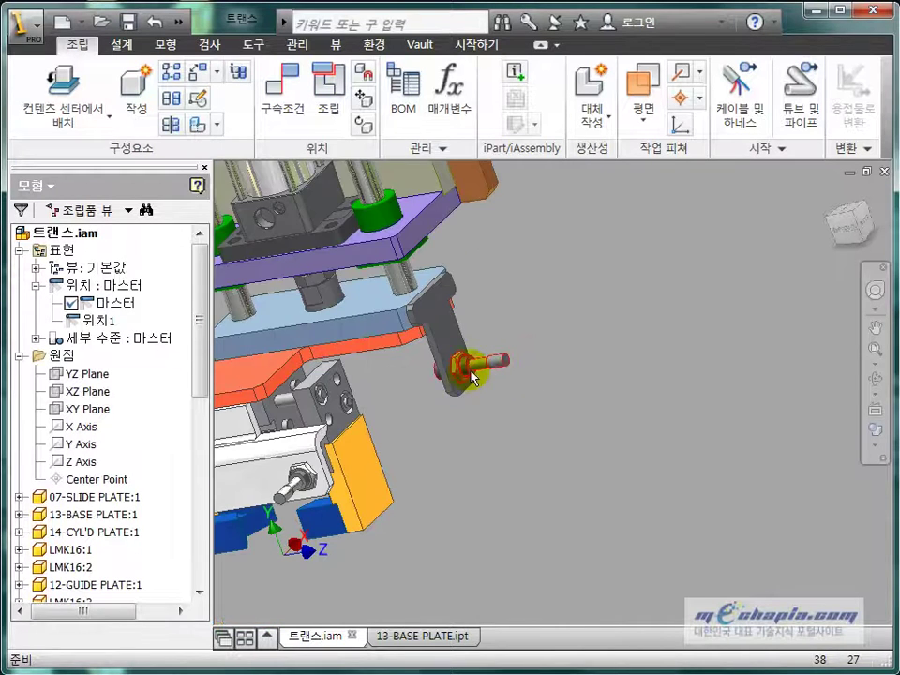
scroll(468, 385, "up", 4)
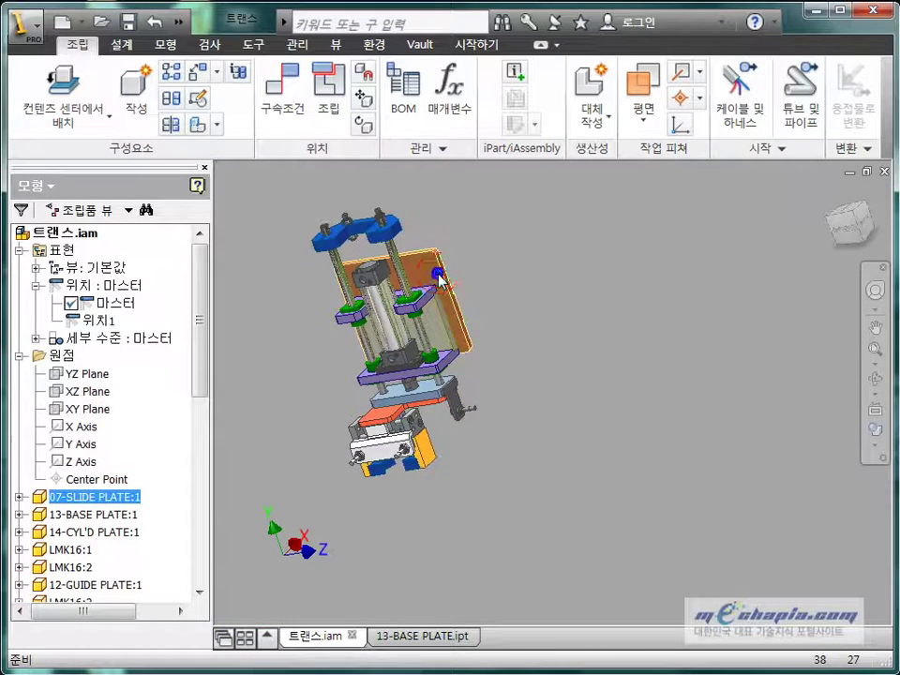
scroll(525, 393, "down", 3)
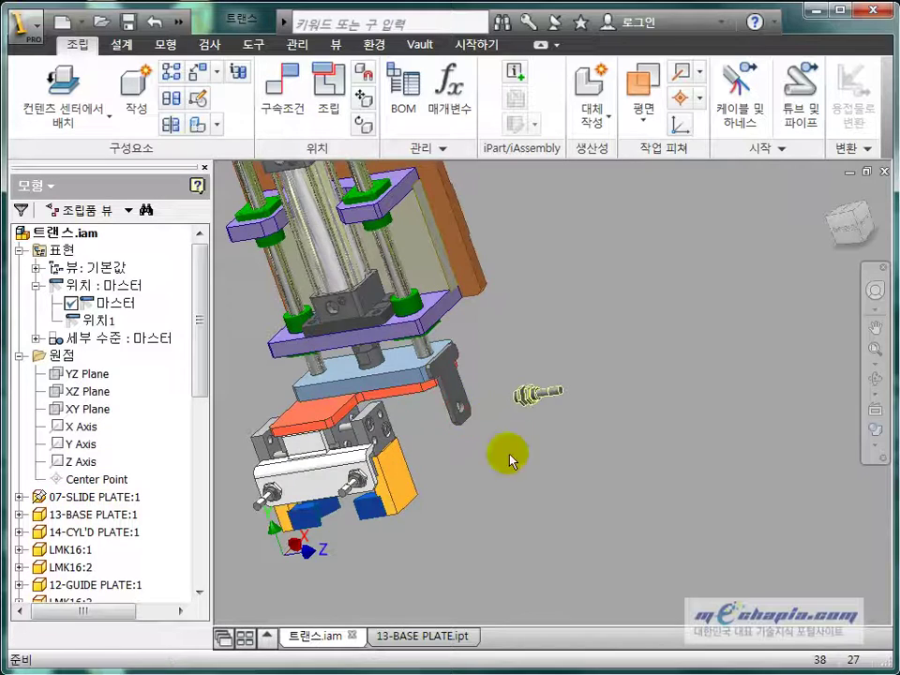
scroll(507, 459, "down", 4)
Add a mate constraint with 0 mm offset between the bracket at its hole and the loose bolt's nut.
key("c")
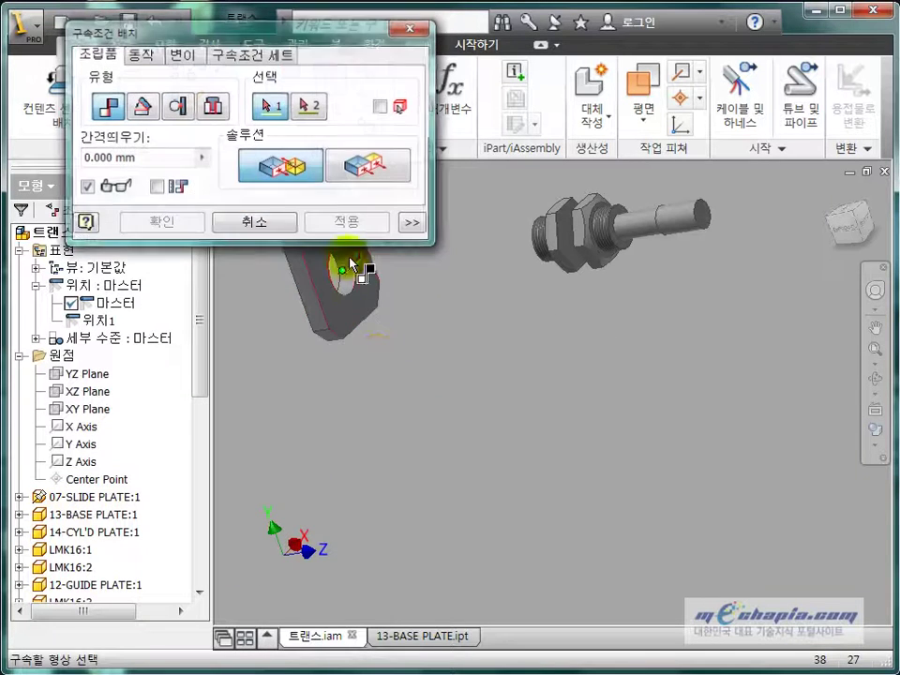
left_click(349, 325)
middle_click_drag(538, 350, 582, 300, "shift")
left_click(618, 201)
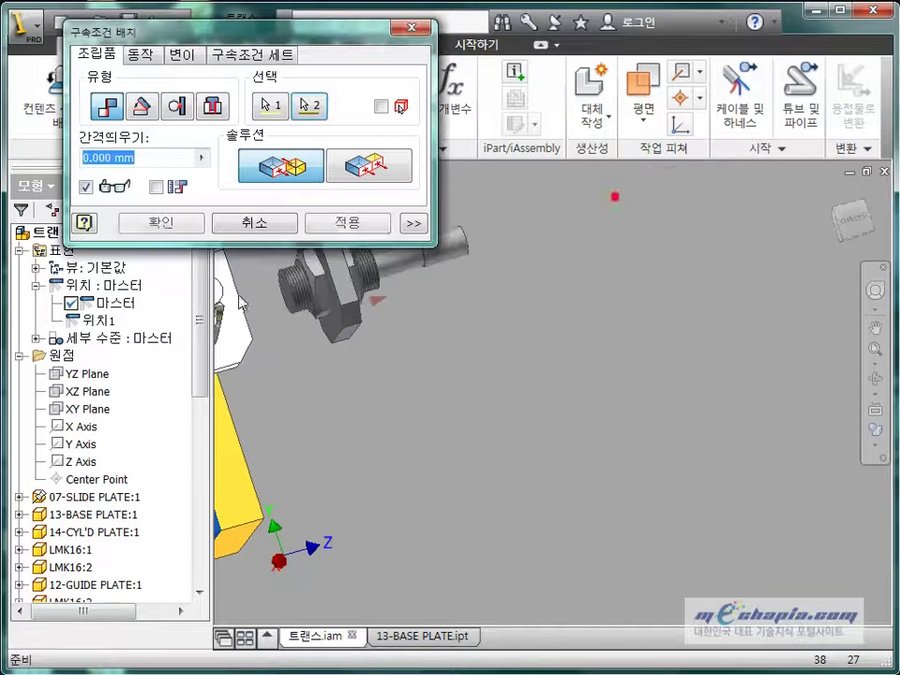
left_click(174, 227)
Remove the grounding from 07-SLIDE PLATE:1, then return to Inventor Studio and open the animation timeline.
middle_click_drag(507, 424, 398, 298, "shift")
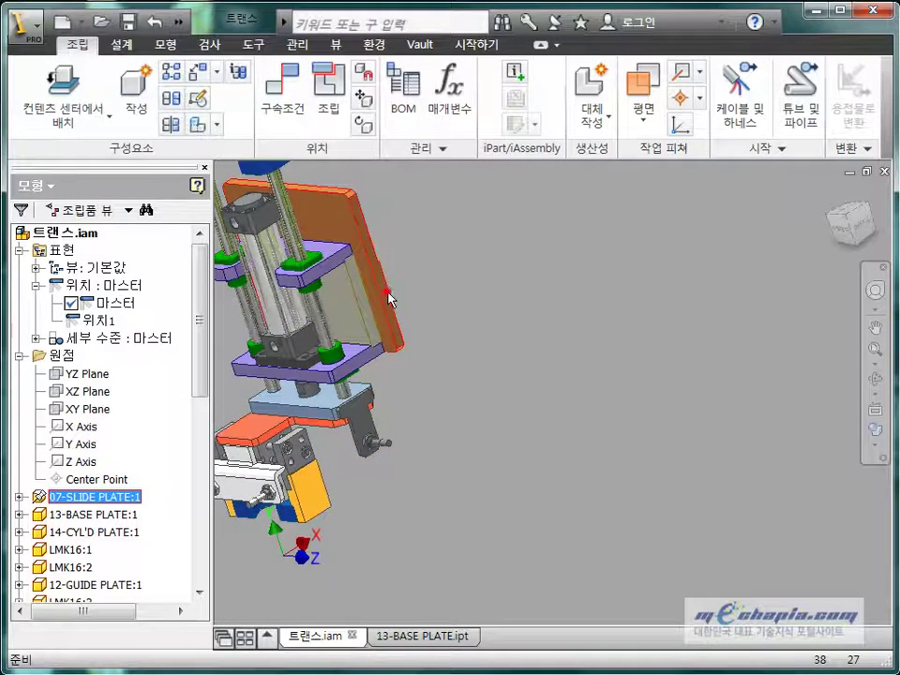
right_click(388, 298)
left_click(473, 334)
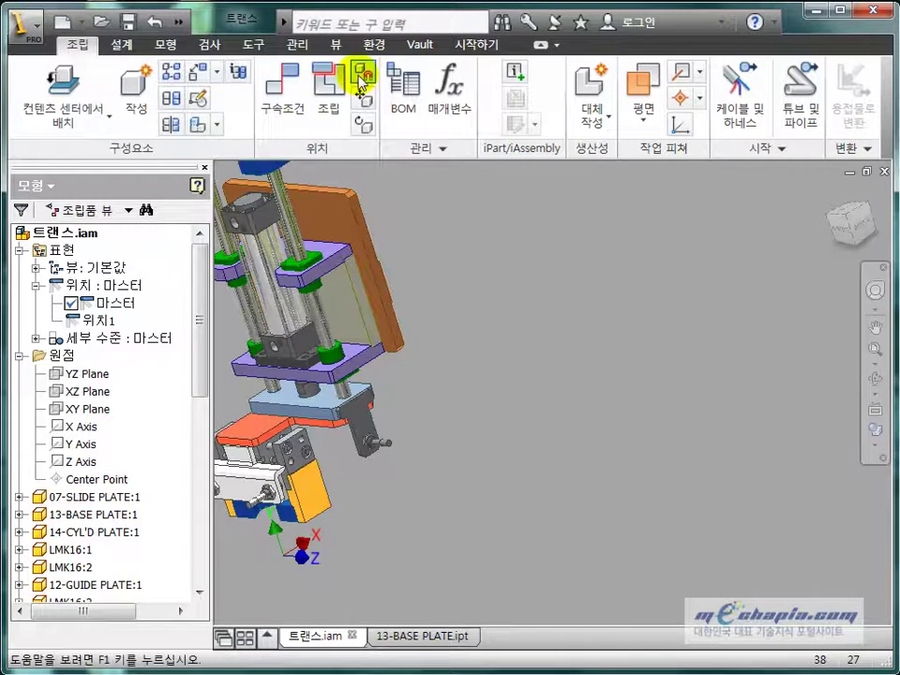
left_click(366, 45)
left_click(233, 101)
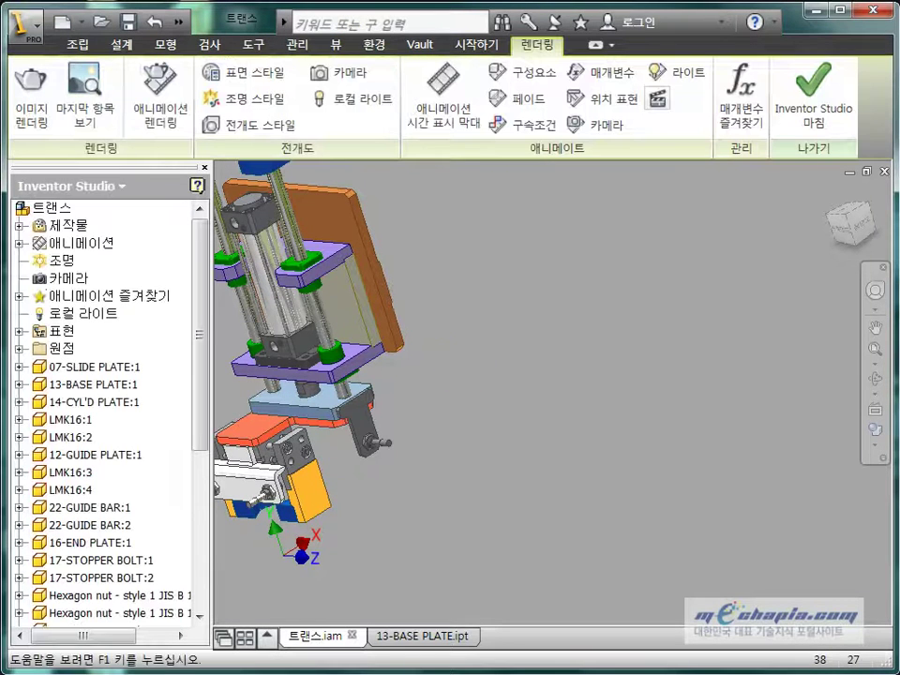
left_click(450, 89)
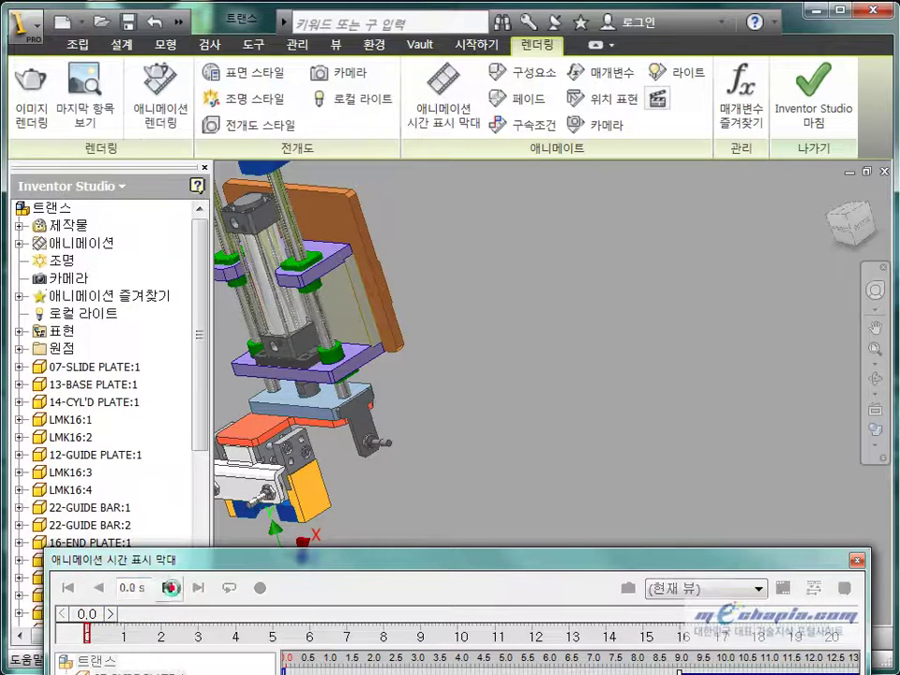
Play the animation from the start, stop it during the slide plate's move and set the time back to about 8.3 s.
left_click(167, 588)
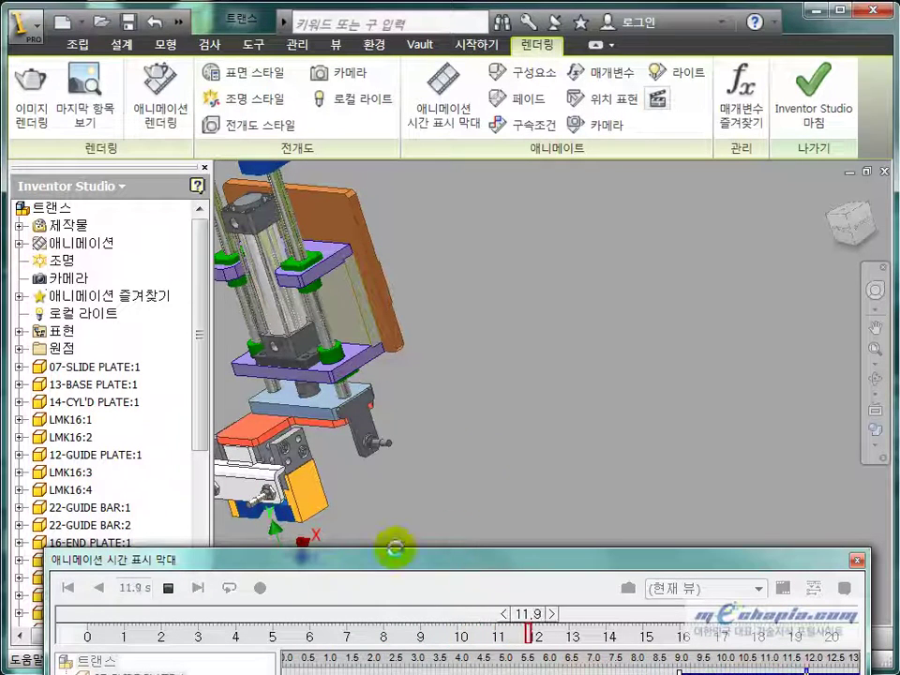
left_click(167, 587)
scroll(510, 422, "down", 4)
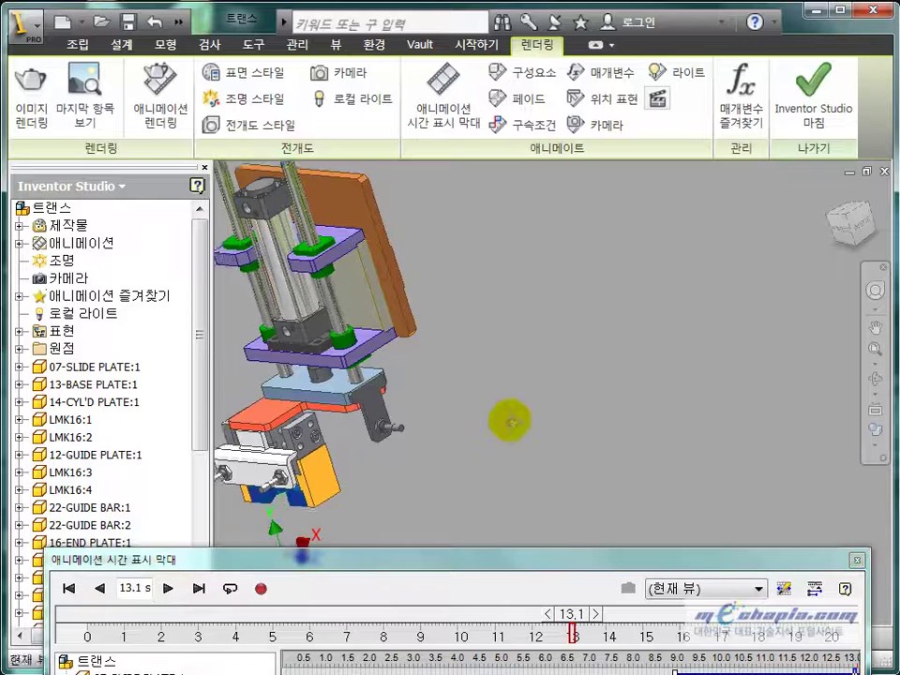
scroll(510, 423, "up", 3)
middle_click_drag(459, 418, 501, 496)
scroll(565, 494, "up", 3)
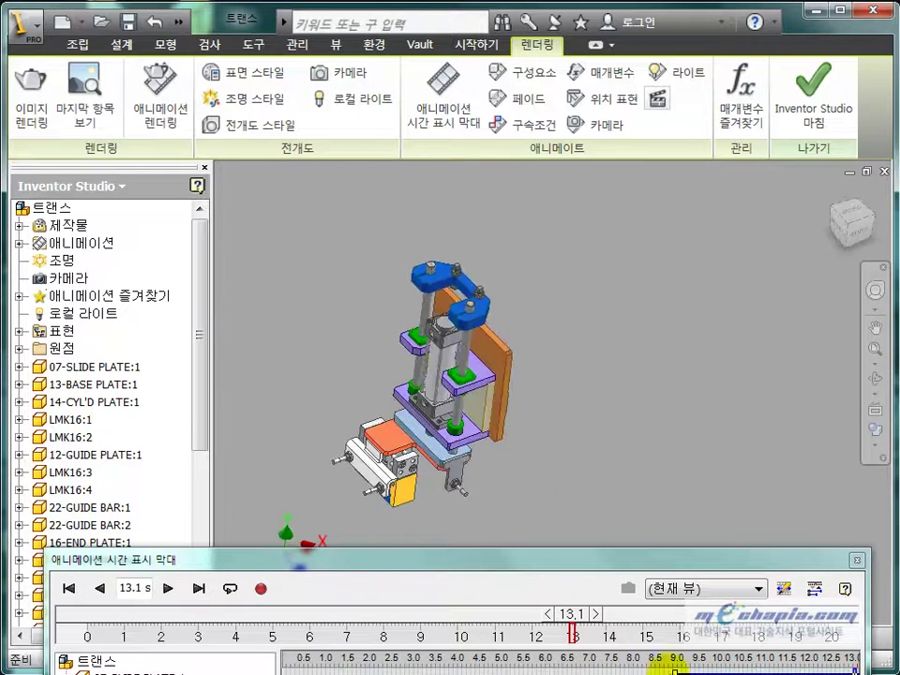
left_click_drag(573, 614, 406, 624)
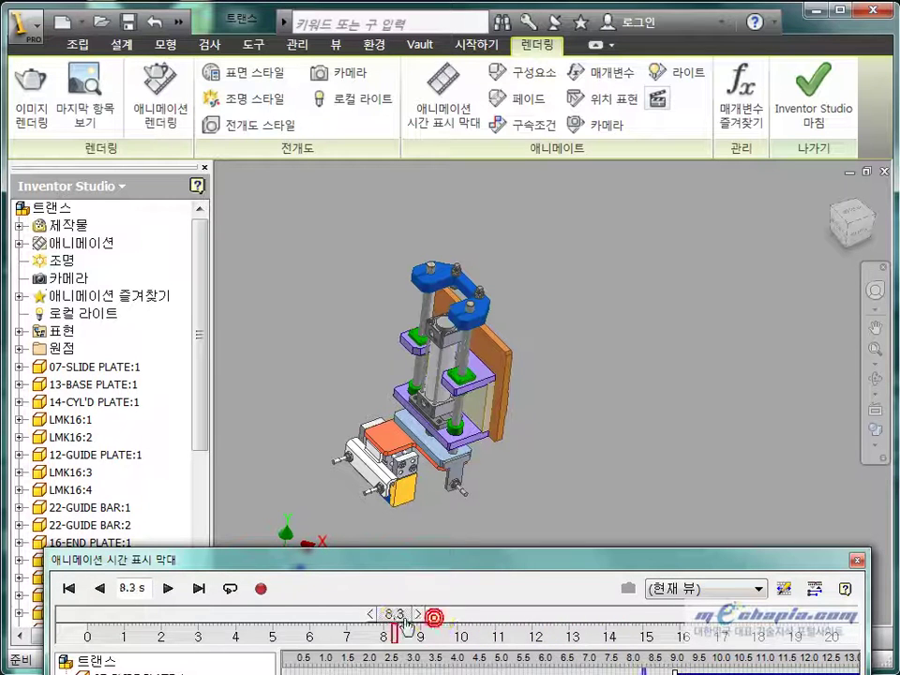
left_click(507, 371)
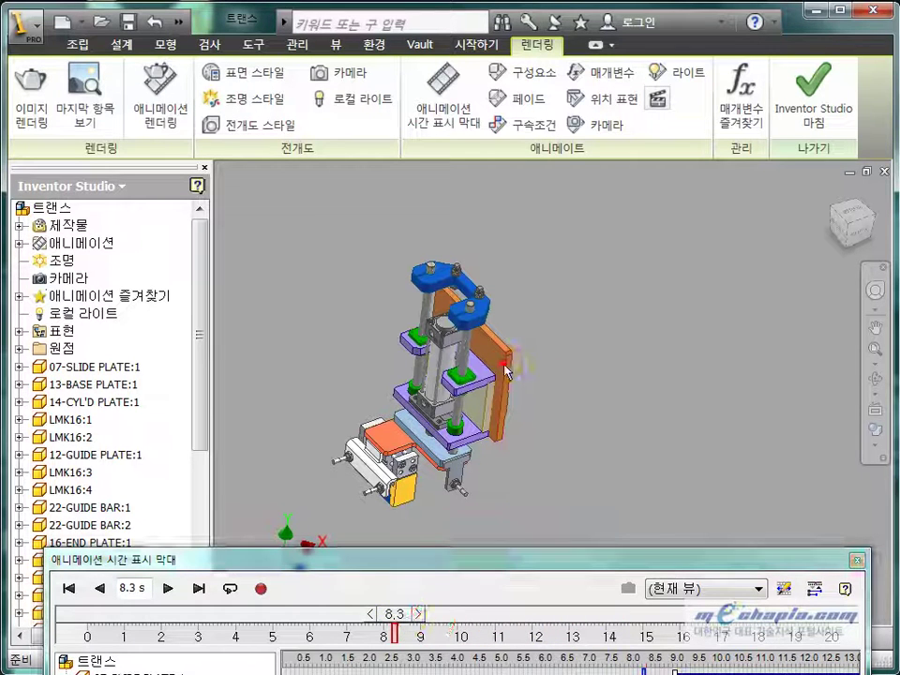
Finish Inventor Studio and test whether the slide plate can be moved in the assembly.
left_click(791, 112)
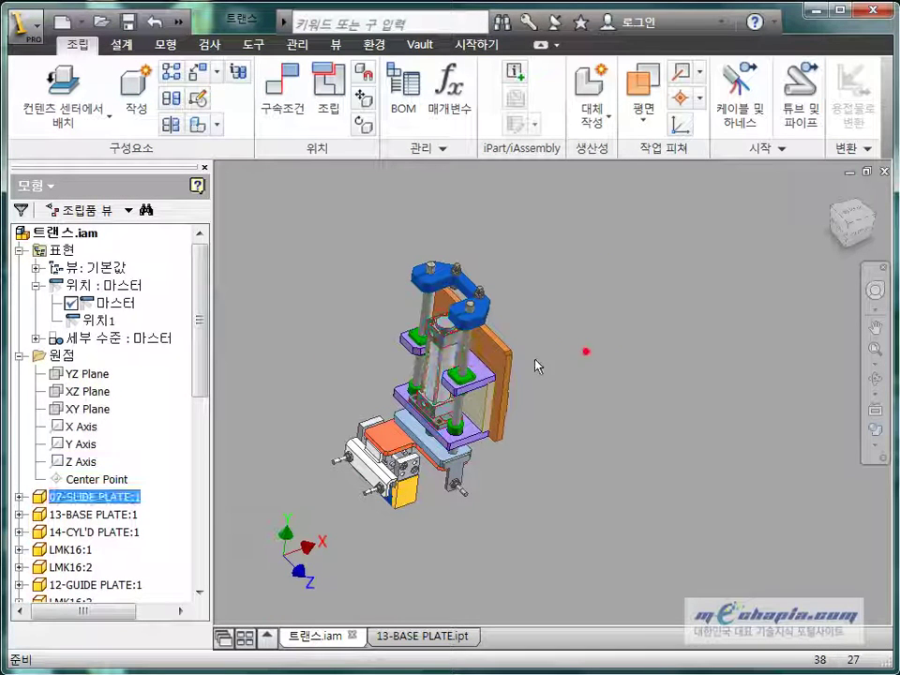
left_click_drag(506, 361, 617, 454)
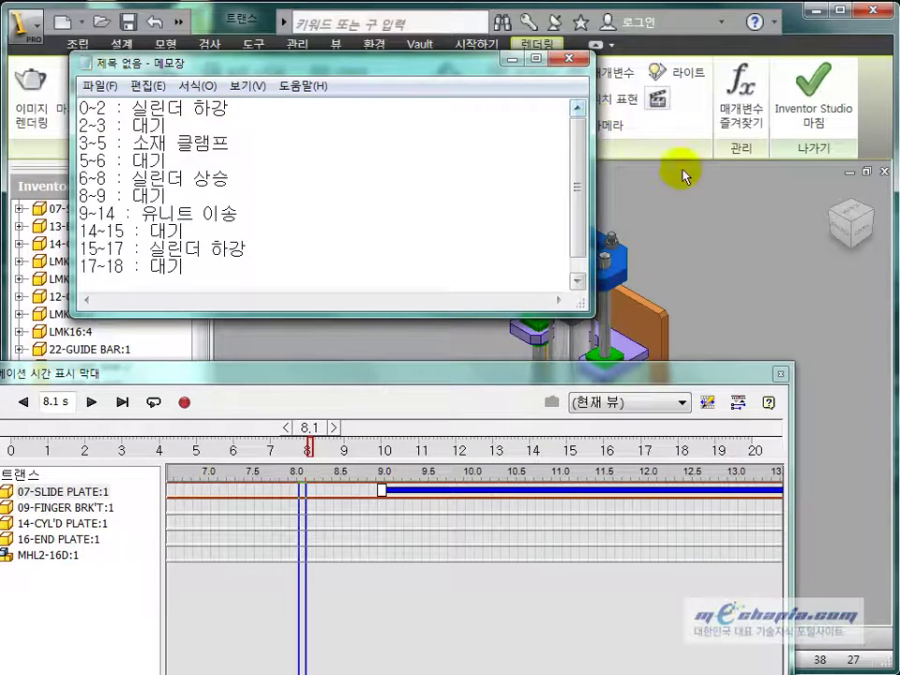
Play the animation from 8.1 s into the slide plate's move with the whole unit in view and stop at 11.7 s.
left_click(685, 174)
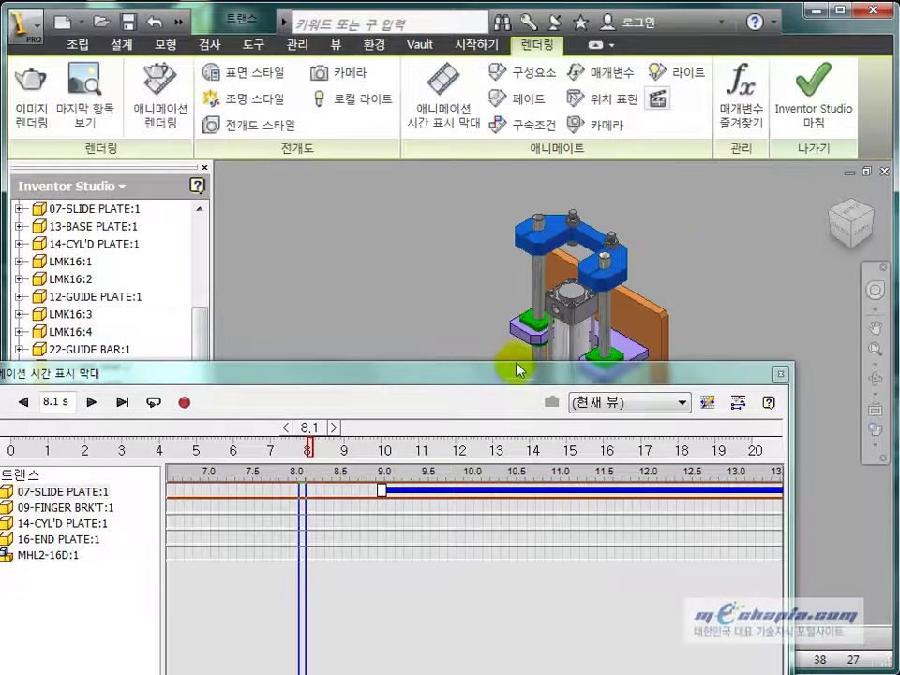
left_click_drag(518, 369, 546, 504)
left_click(122, 539)
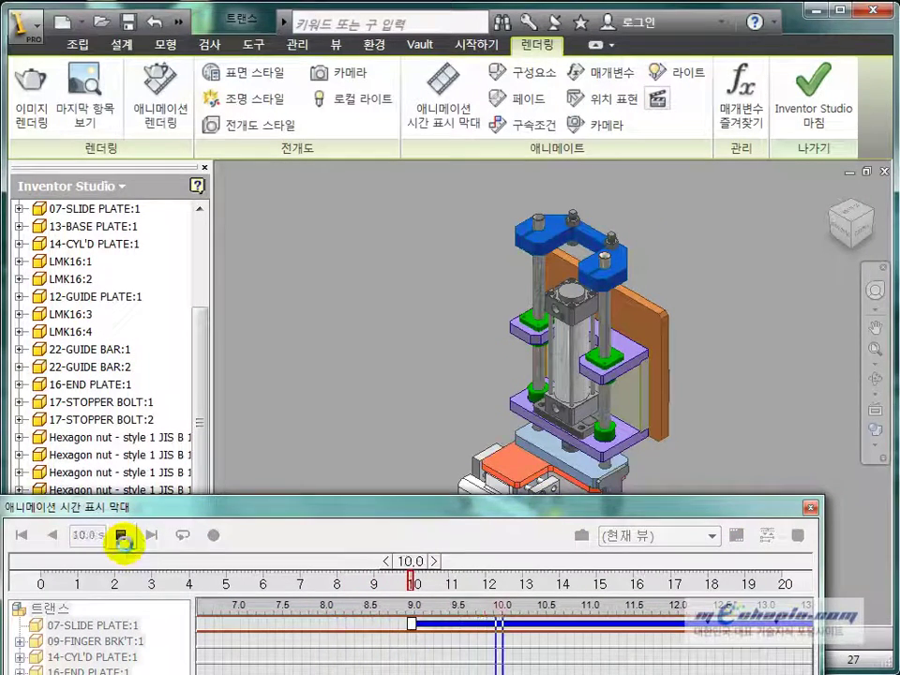
left_click(122, 539)
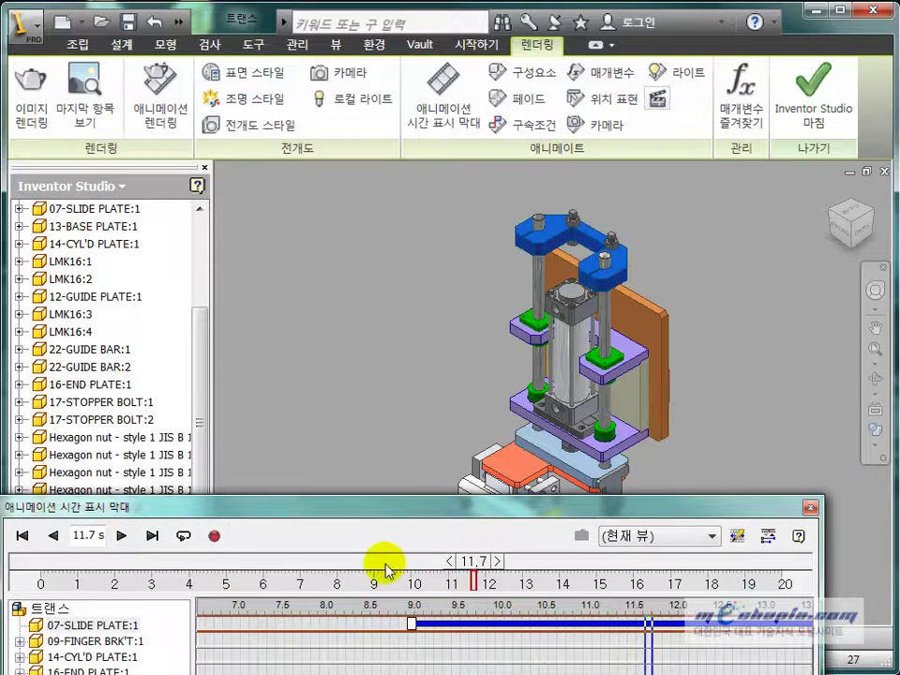
middle_click_drag(779, 426, 730, 364)
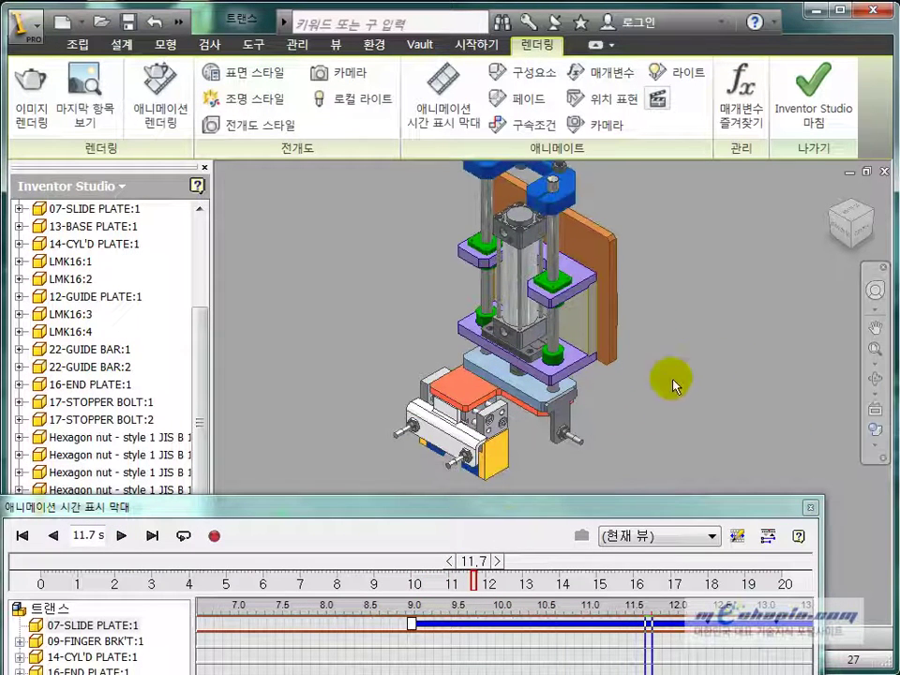
Clear the timeline from the model, replay the animation from 0 s past the unit transfer and stop at 14.6 s to review the slide plate's track.
left_click_drag(608, 509, 597, 528)
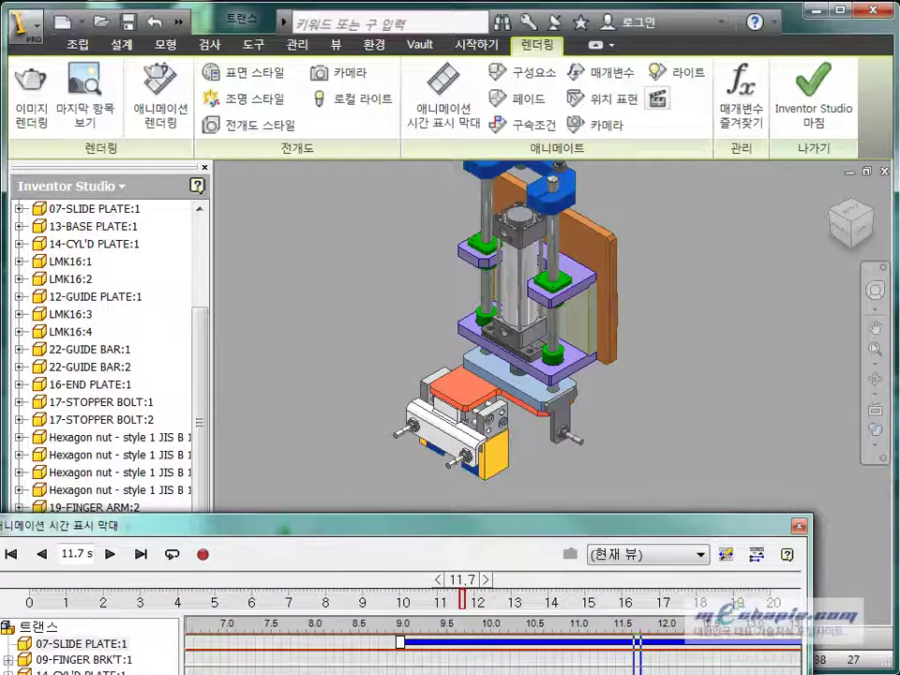
left_click_drag(498, 525, 509, 440)
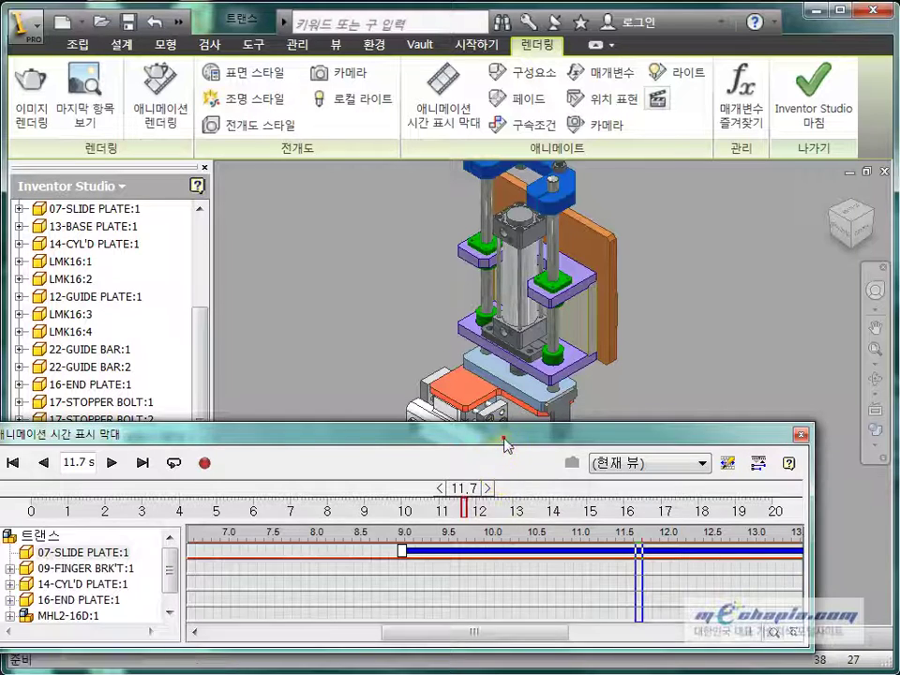
left_click_drag(505, 438, 446, 624)
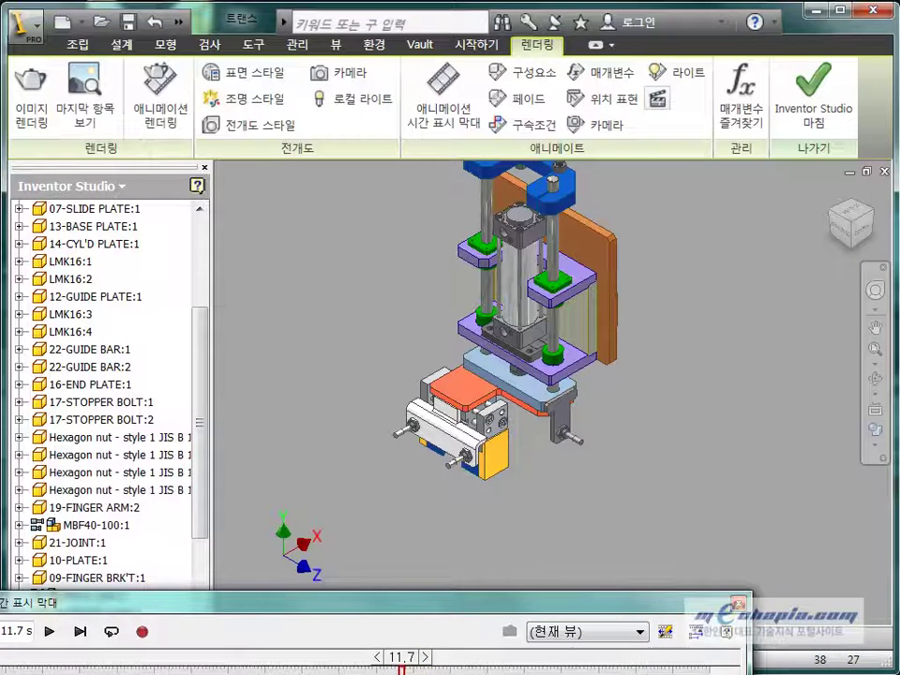
left_click(83, 634)
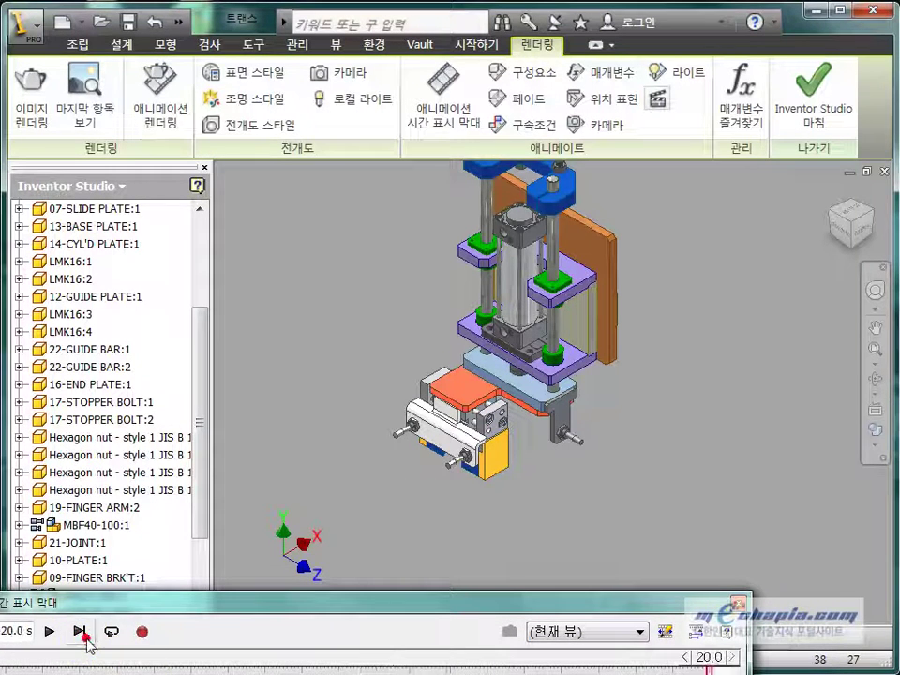
left_click(0, 632)
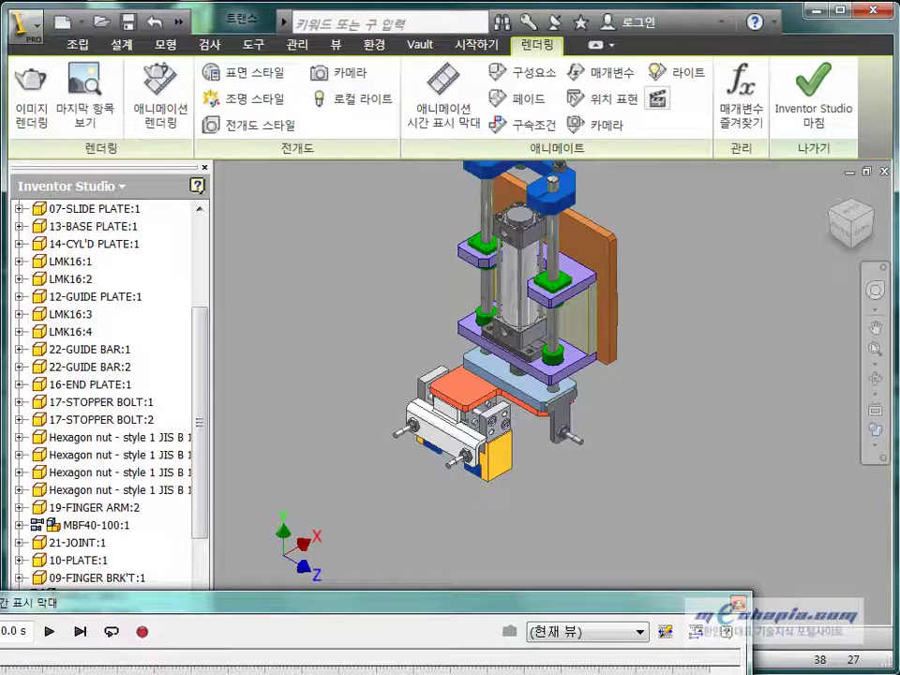
left_click(50, 631)
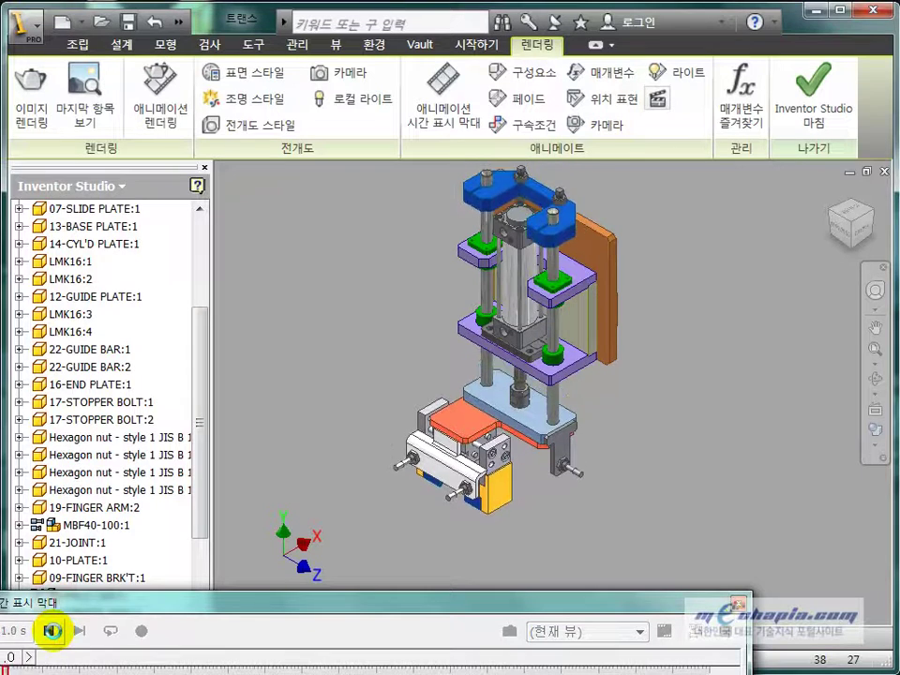
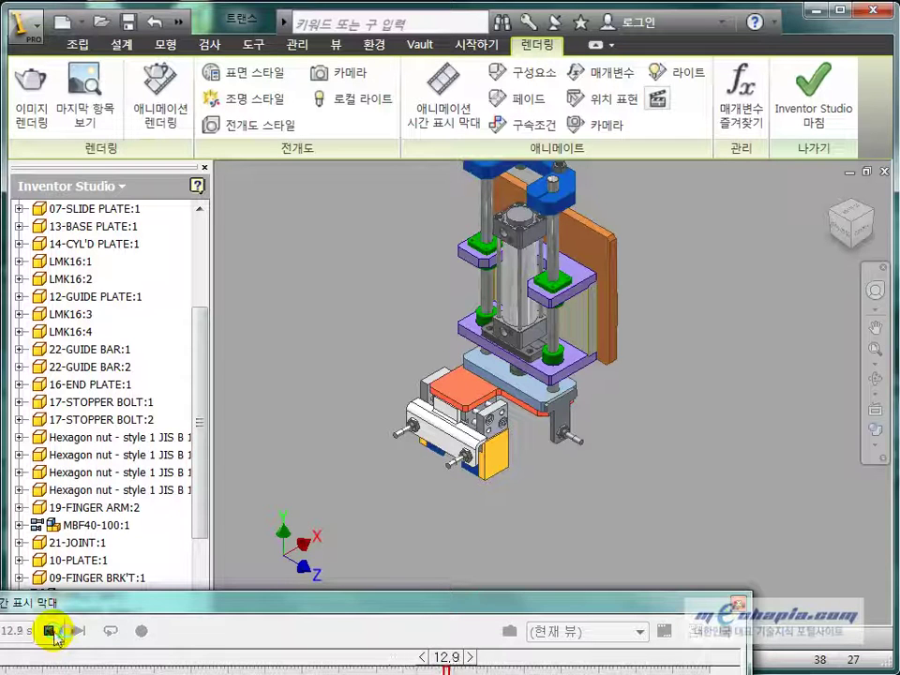
left_click(52, 630)
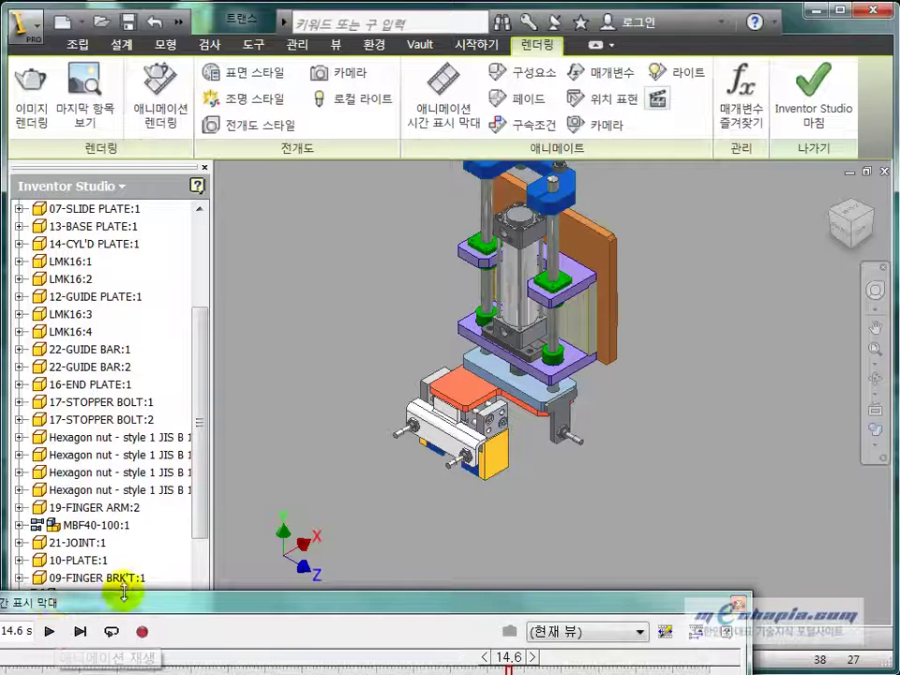
left_click_drag(176, 604, 224, 547)
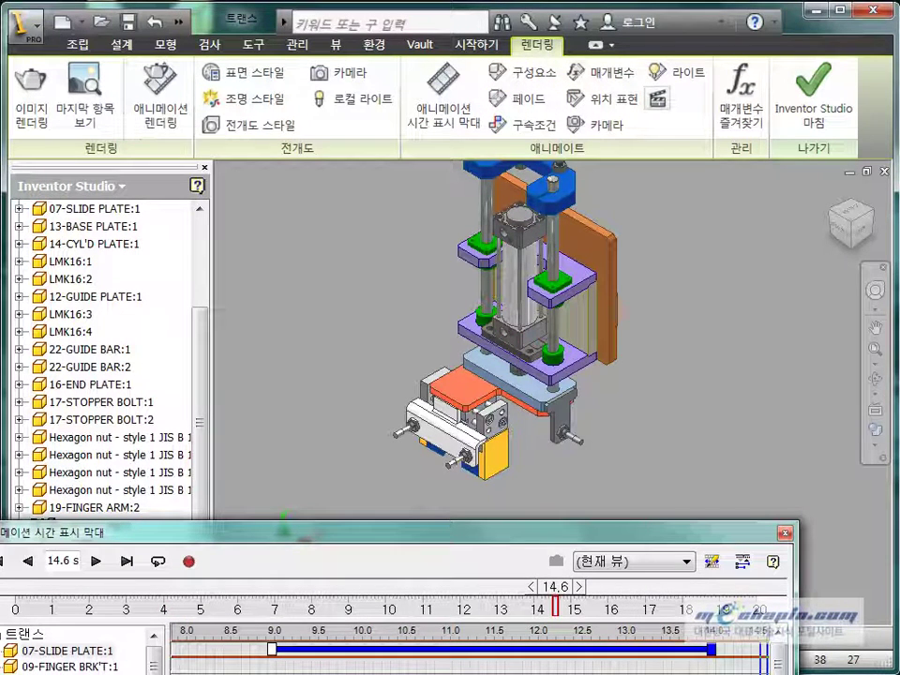
Jump the animation to its end at 20 s, return it to 0 s and close the timeline.
left_click(127, 560)
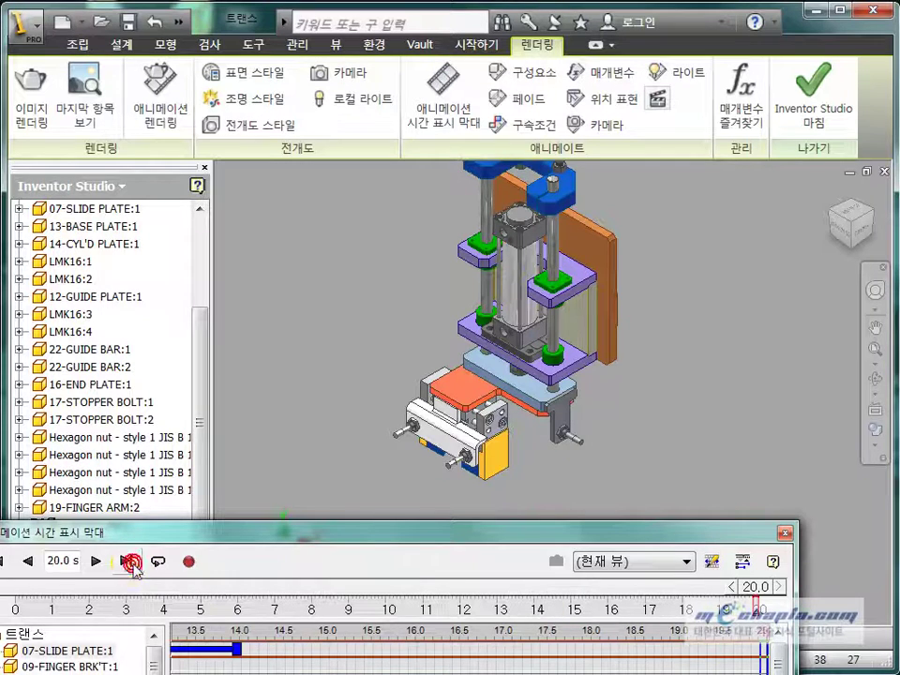
left_click(9, 562)
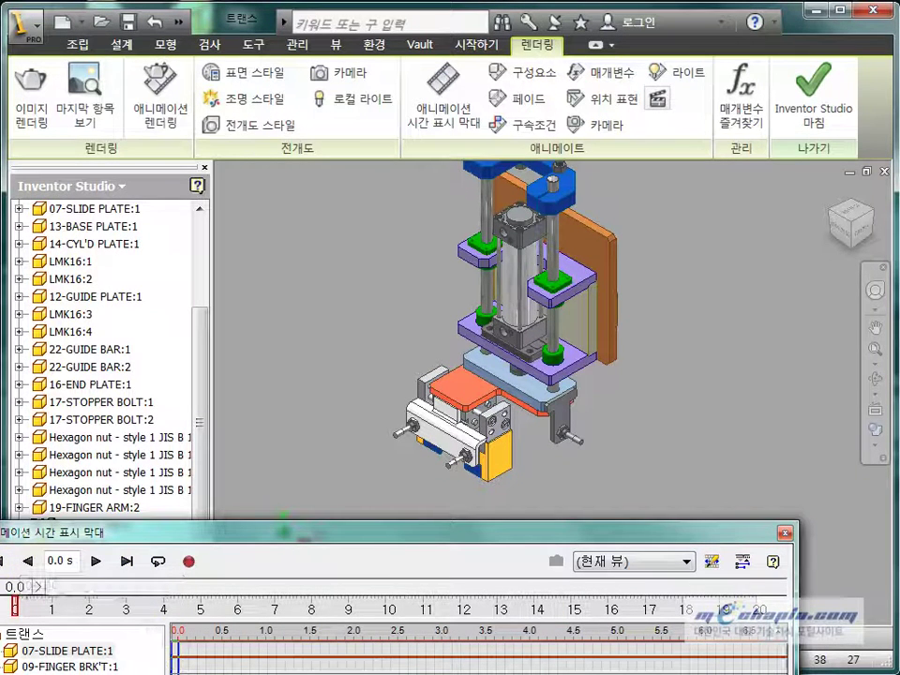
left_click(784, 539)
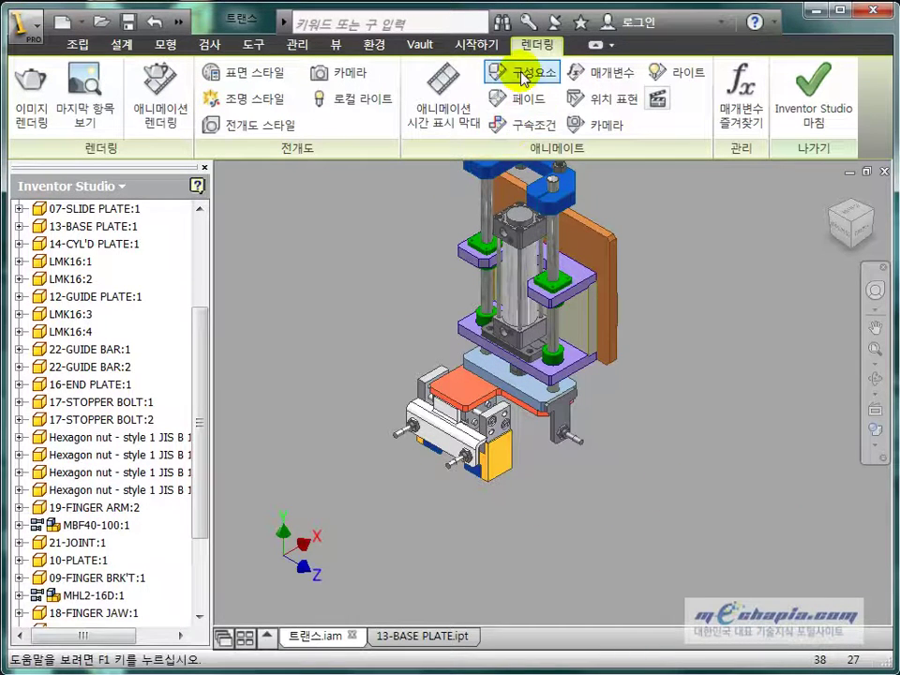
Delete the slide plate's move that starts at 9 s from the animation timeline, then finish Inventor Studio.
left_click(521, 73)
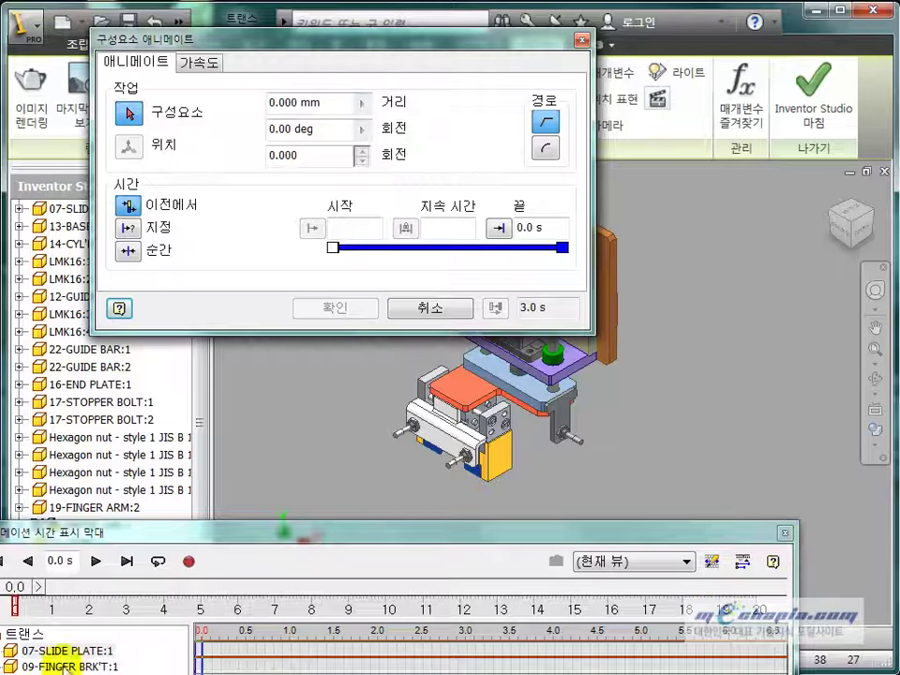
left_click(431, 307)
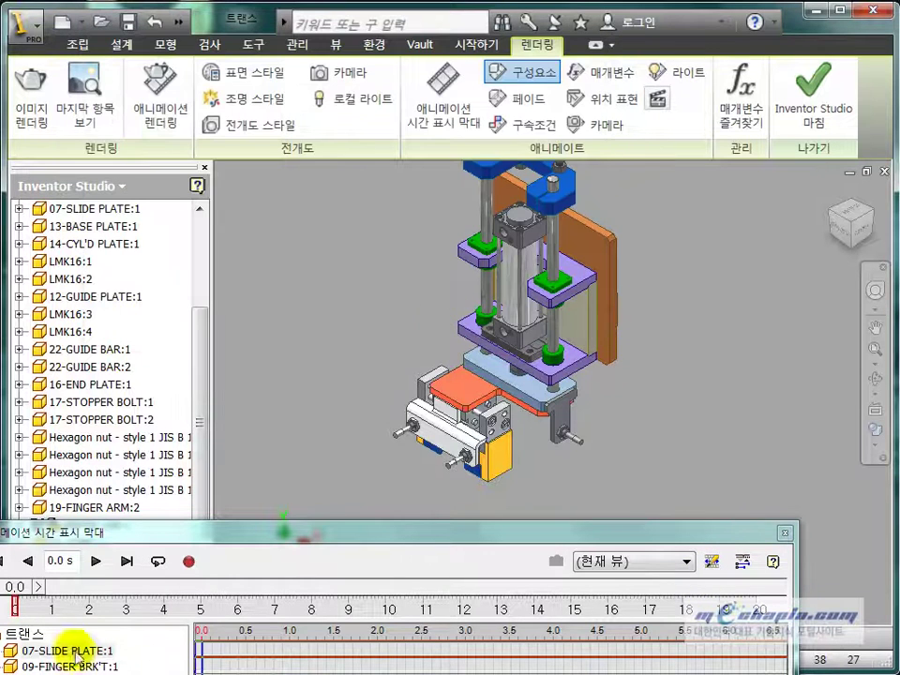
left_click(74, 651)
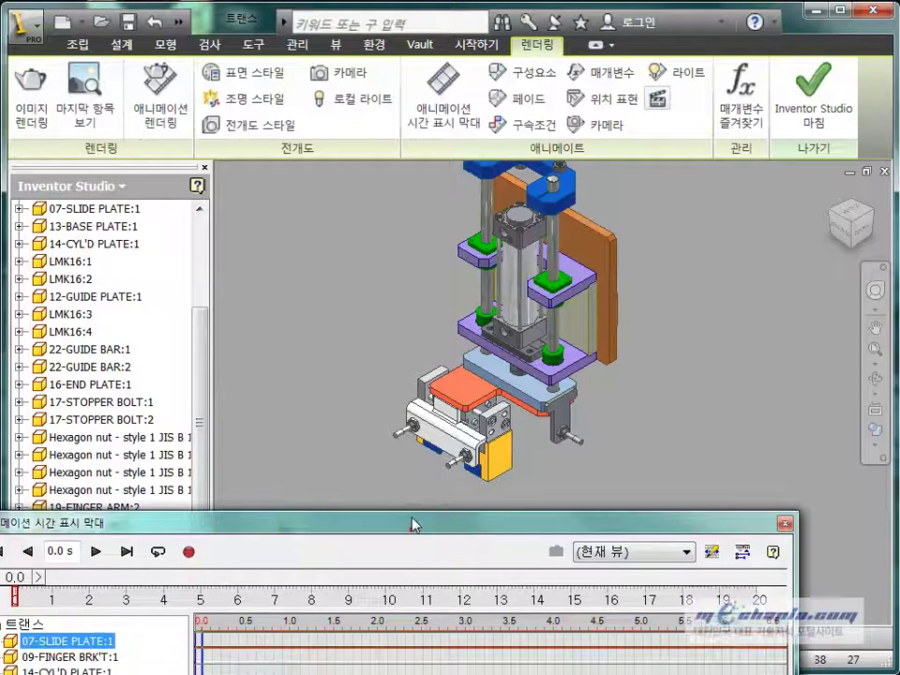
left_click_drag(412, 528, 414, 340)
left_click_drag(366, 674, 543, 674)
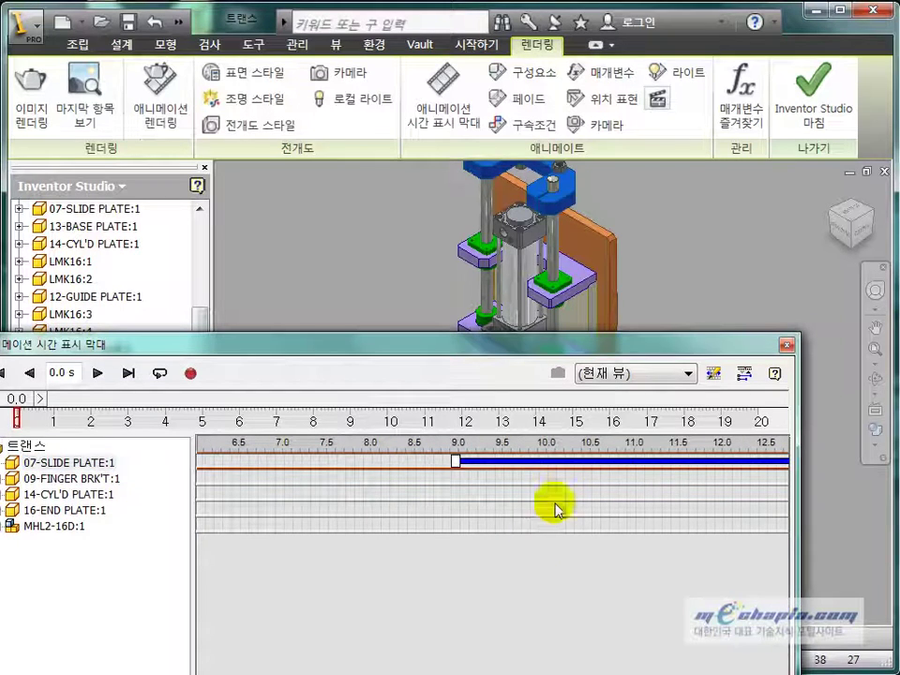
left_click(570, 462)
key("Delete")
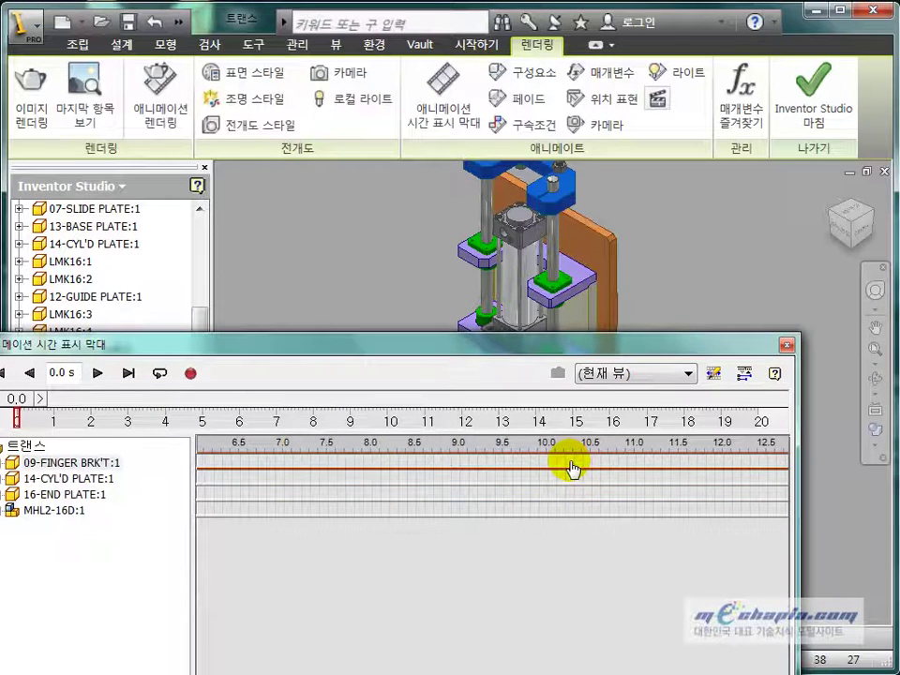
left_click(786, 344)
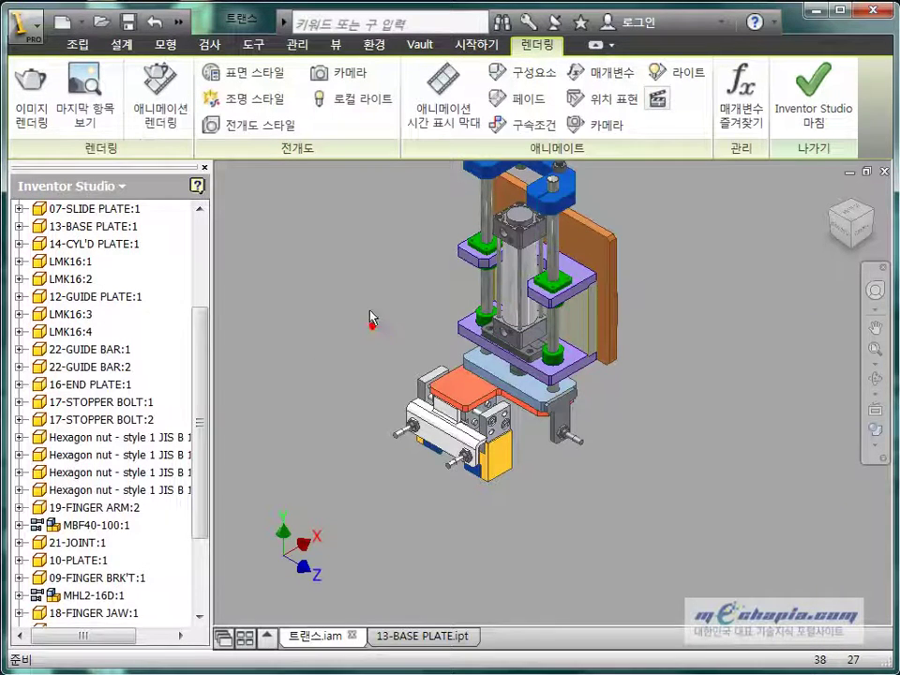
left_click(836, 103)
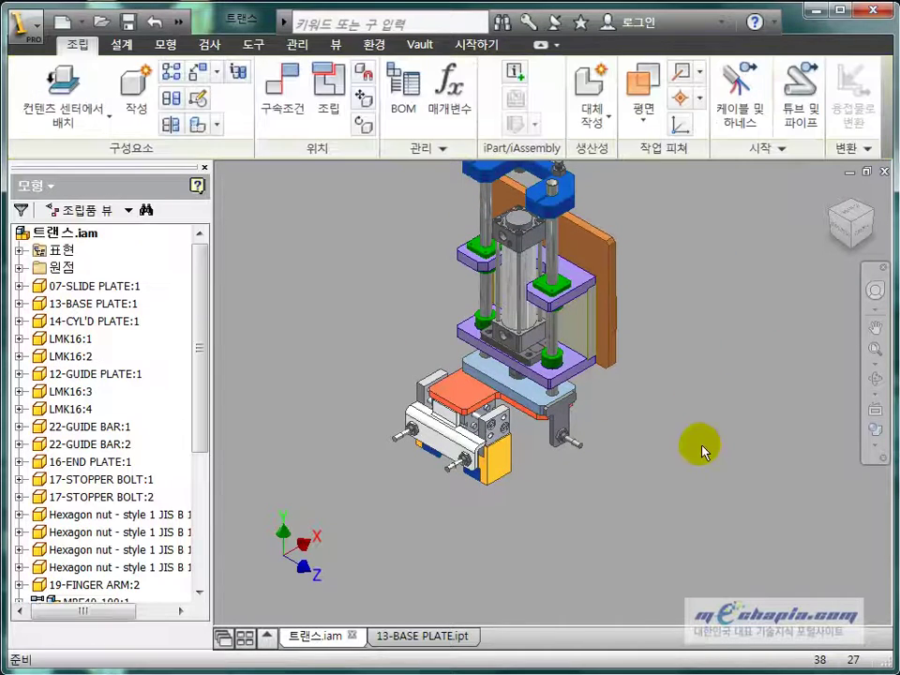
Create a new in-place part from the Standard.ipt template, sketched on the assembly's XY plane.
middle_click_drag(673, 462, 619, 487, "shift")
left_click(136, 94)
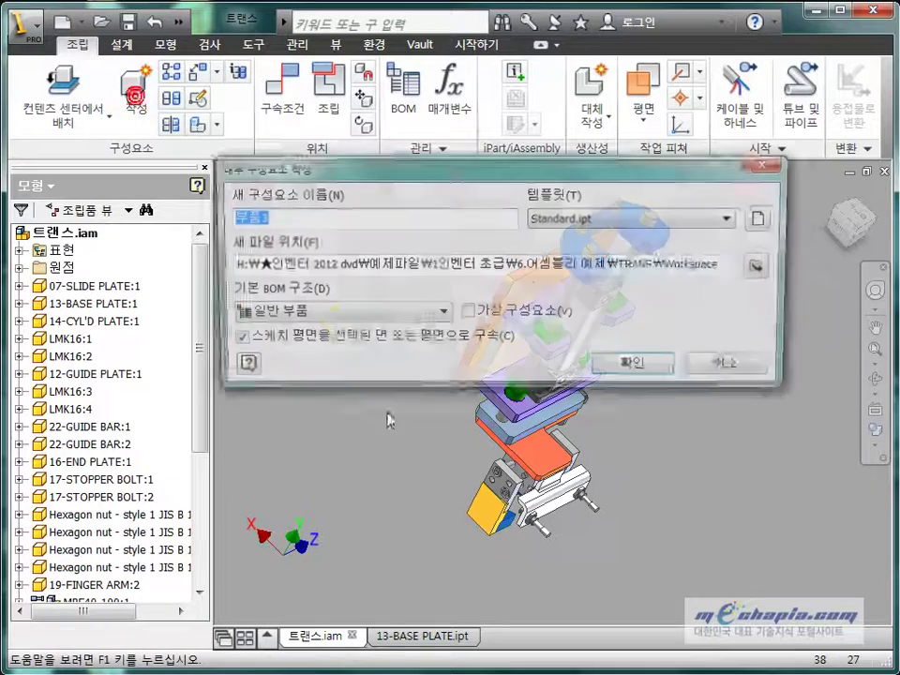
left_click(627, 365)
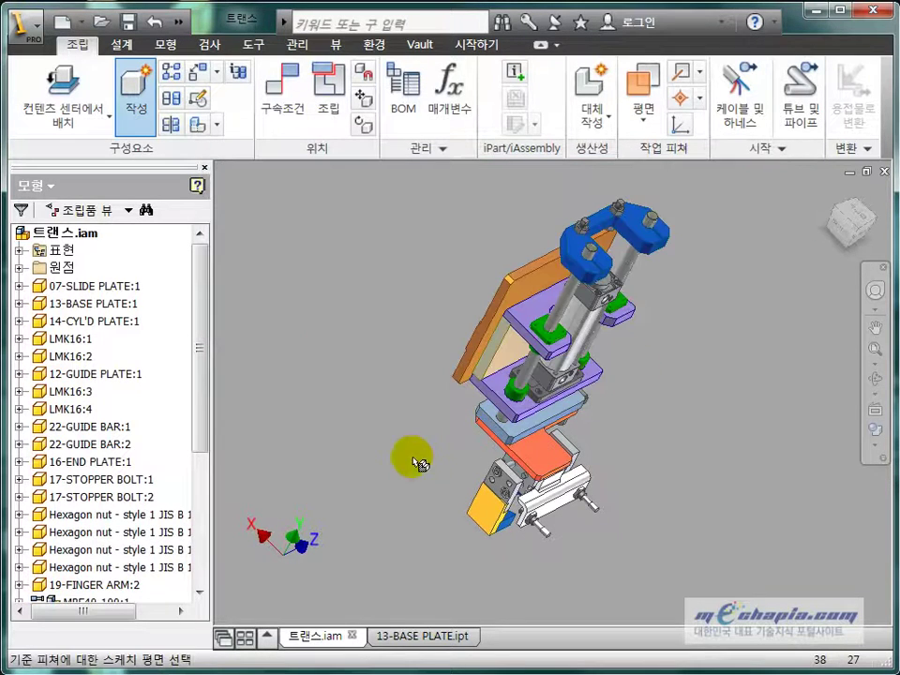
left_click(19, 267)
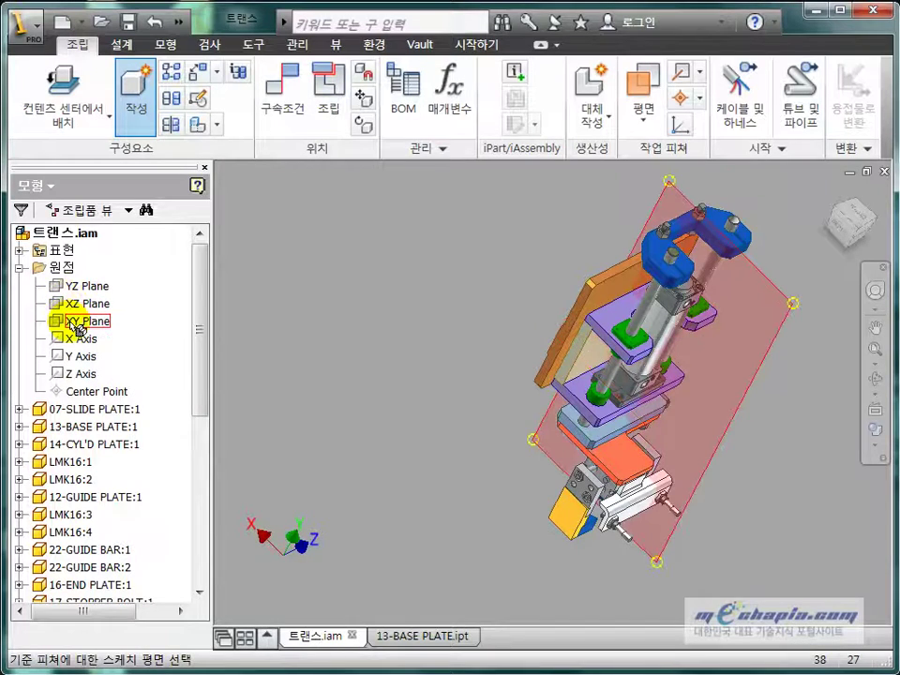
left_click(75, 324)
left_click(406, 429)
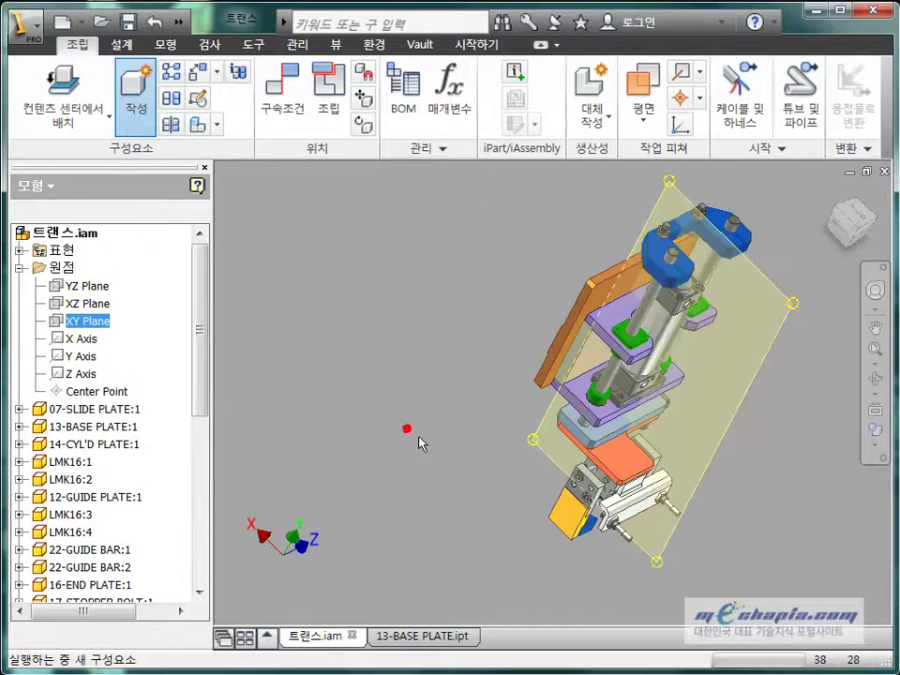
Sketch a 150 × 150 mm rectangle with one corner at the sketch origin.
left_click(84, 128)
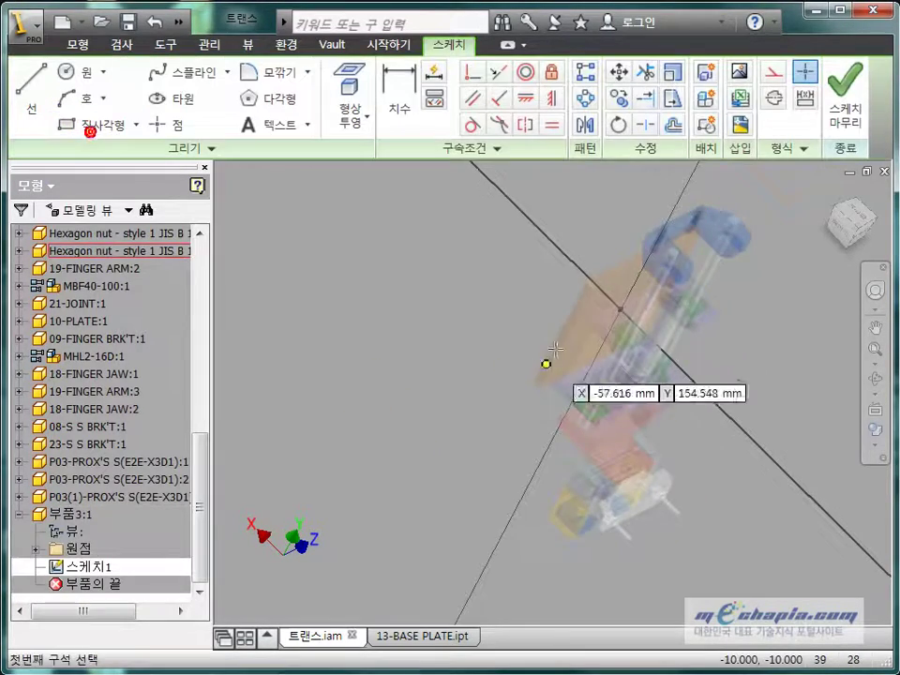
left_click(619, 309)
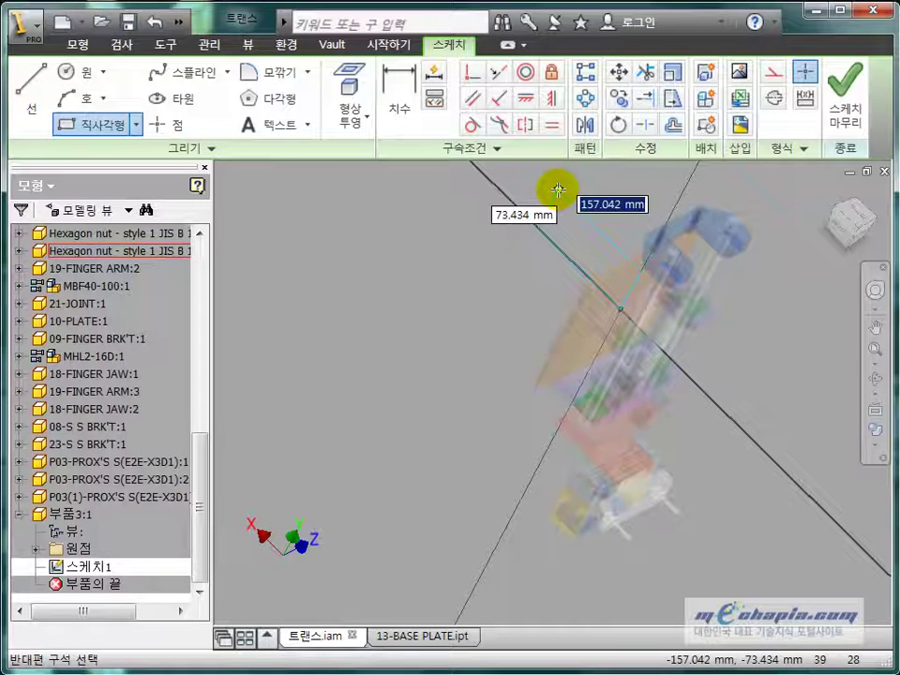
type("150")
key("Tab")
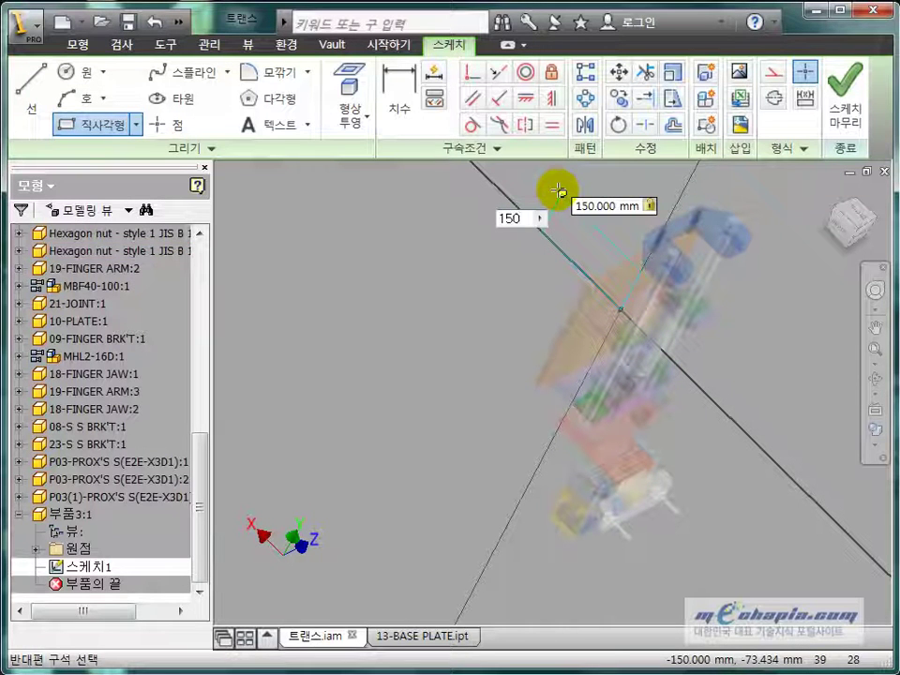
type("150")
key("Return")
left_click_drag(534, 383, 527, 385)
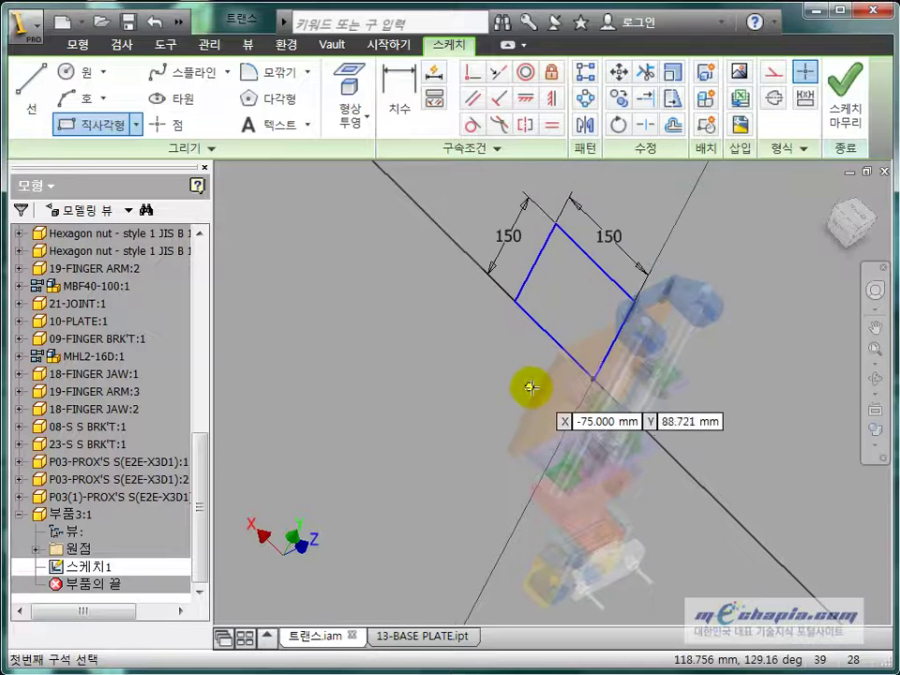
Extrude the square profile 2000 mm into a long beam and return to the assembly.
left_click(75, 44)
left_click(110, 93)
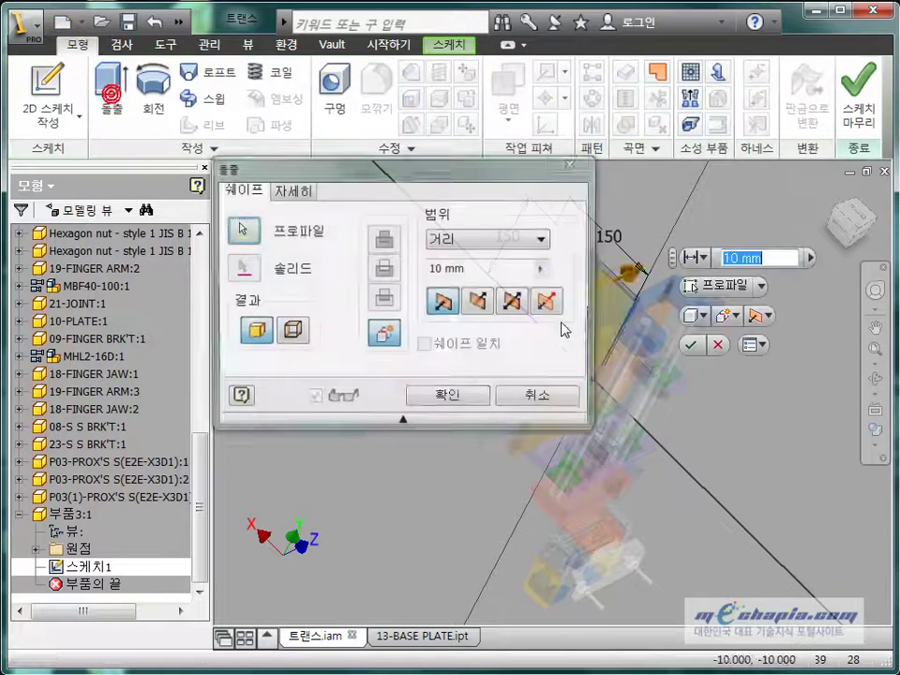
left_click_drag(648, 411, 621, 504)
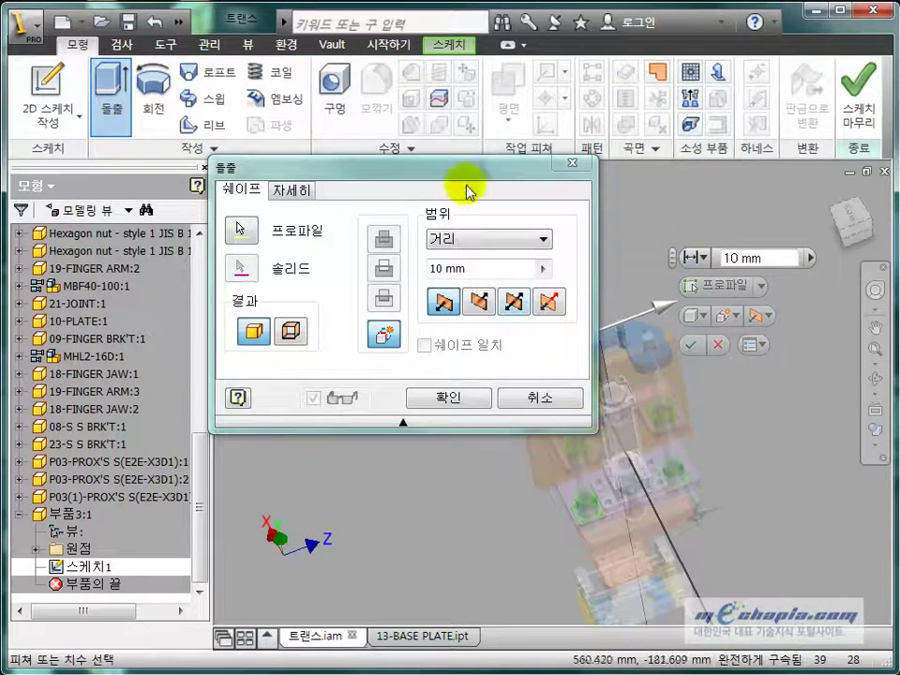
left_click_drag(456, 171, 286, 62)
left_click(317, 155)
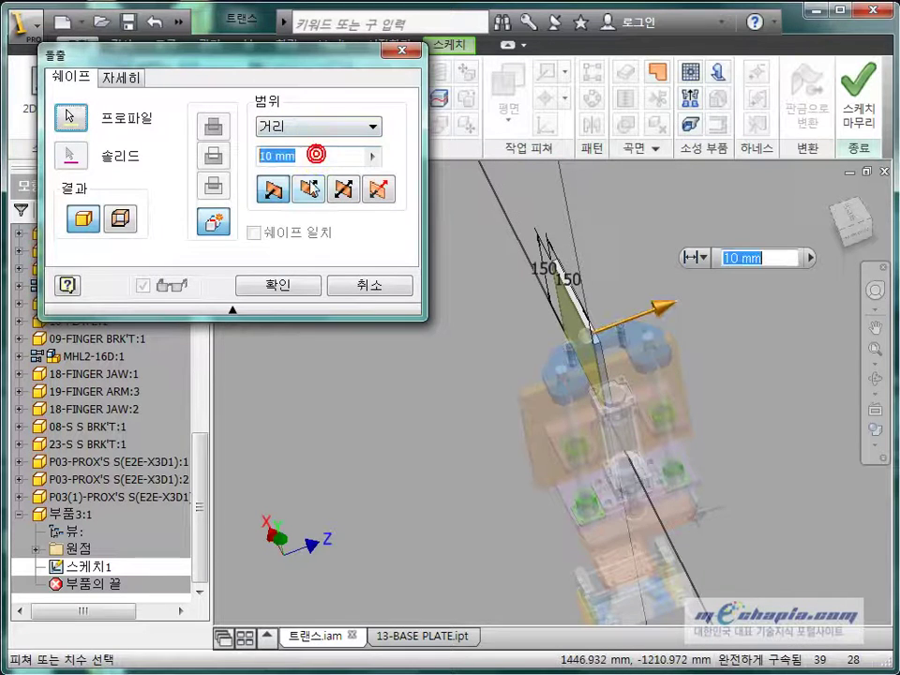
type("2000")
key("Return")
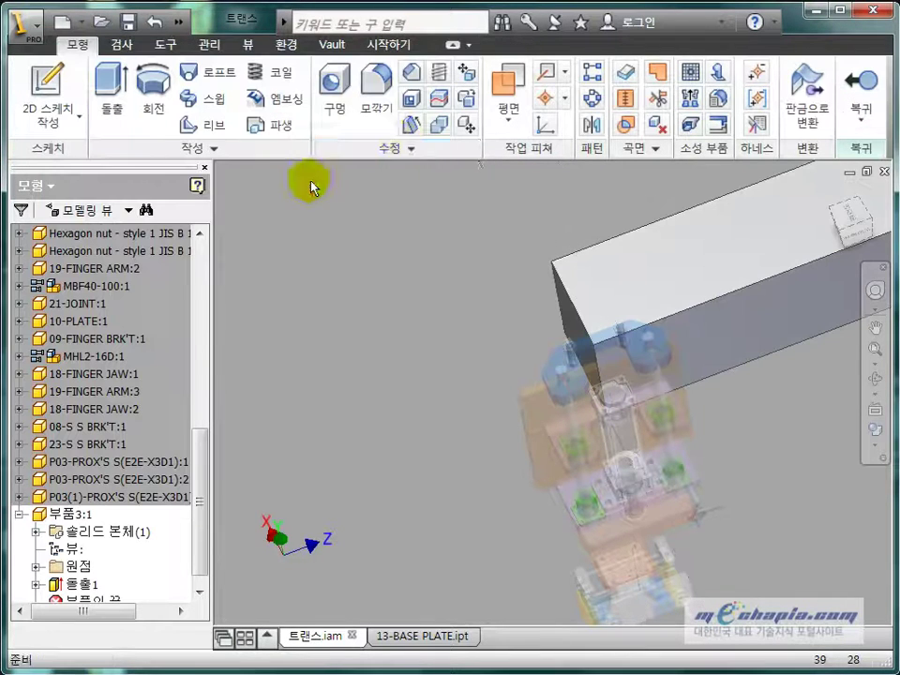
left_click(867, 82)
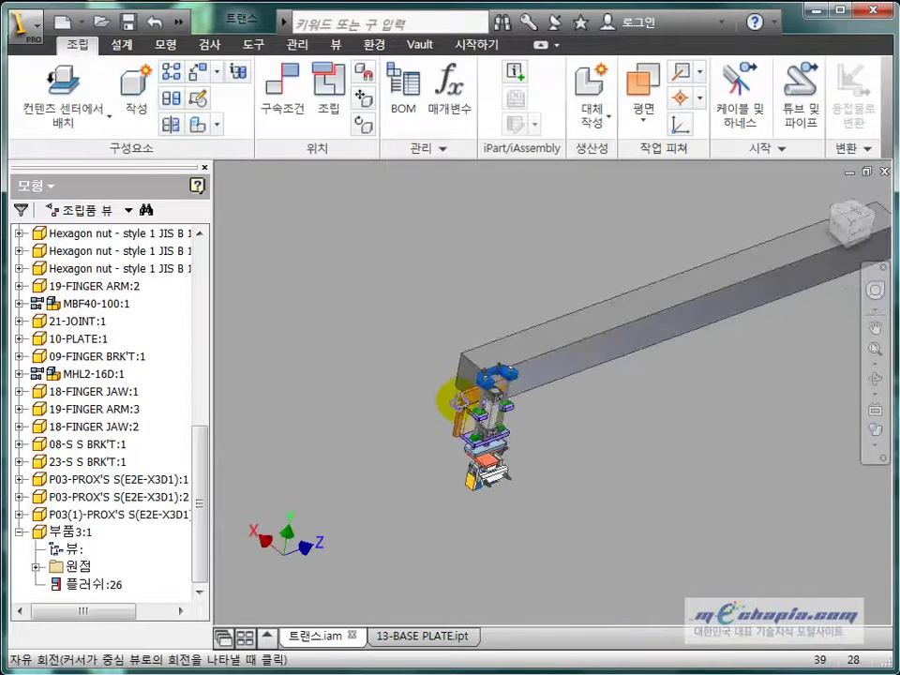
Move the new beam close behind the transfer unit's slide plate, working from a view straight onto the beam's end.
middle_click_drag(558, 357, 432, 362, "shift")
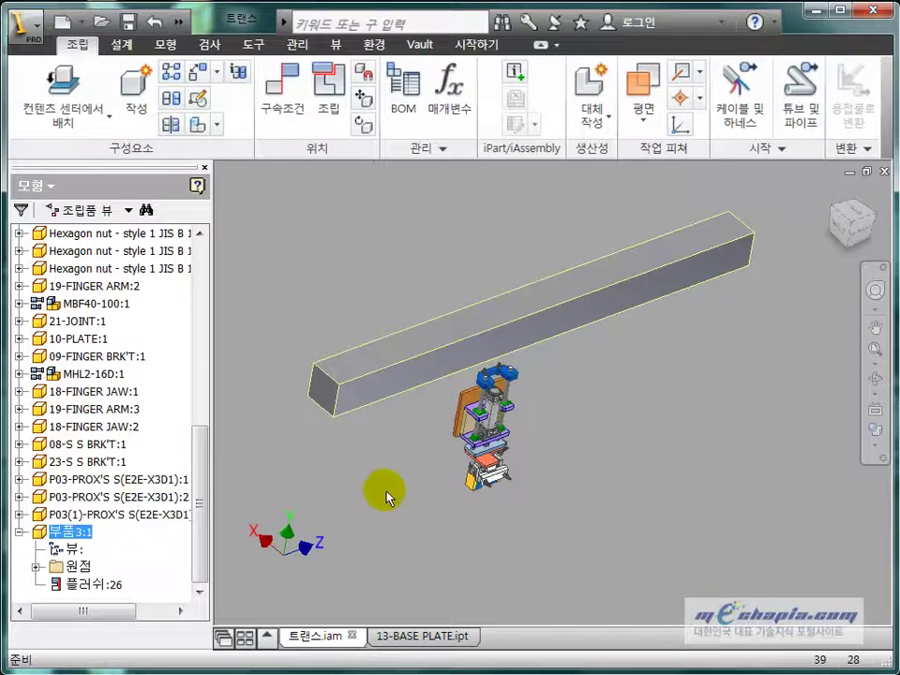
middle_click_drag(385, 488, 426, 494, "shift")
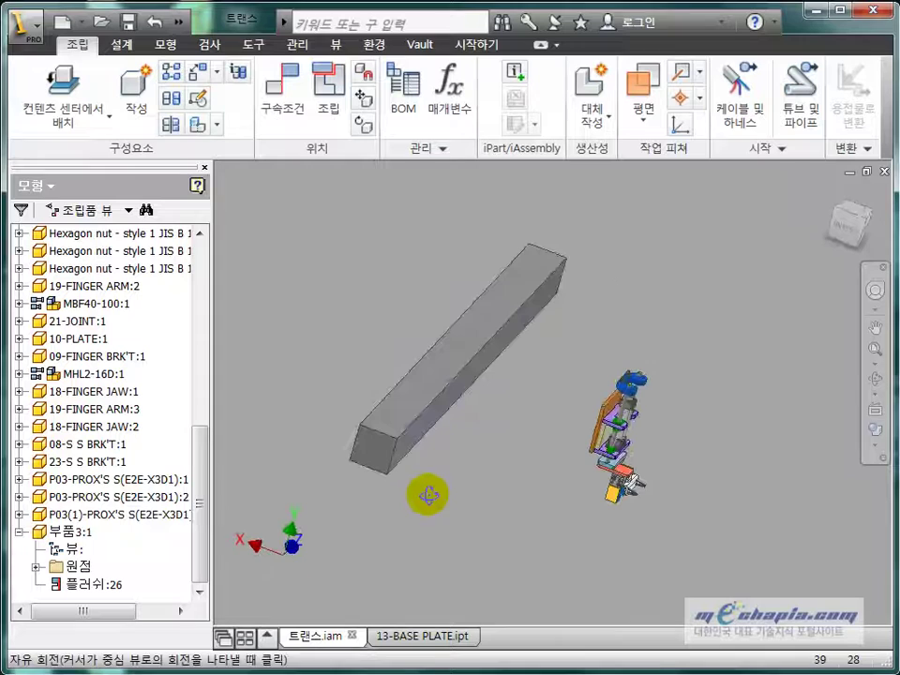
left_click(829, 229)
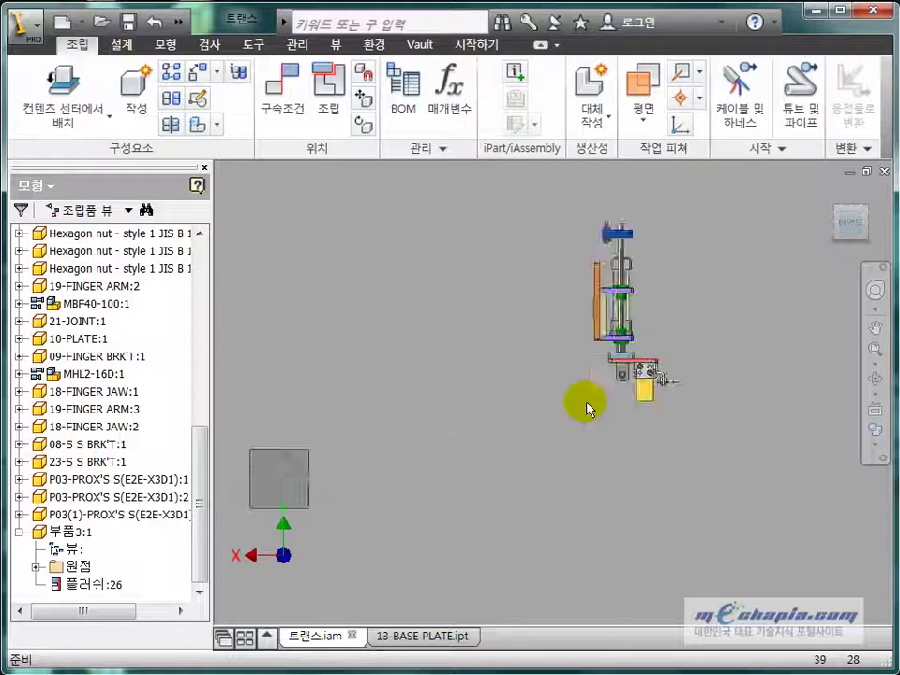
left_click_drag(315, 472, 538, 289)
scroll(538, 289, "up", 4)
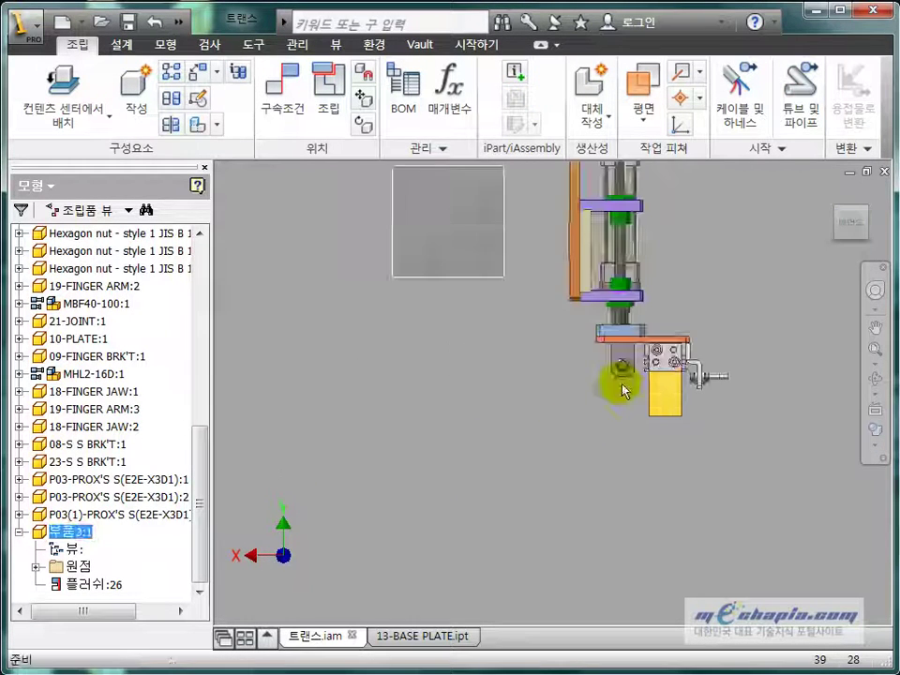
left_click(539, 339)
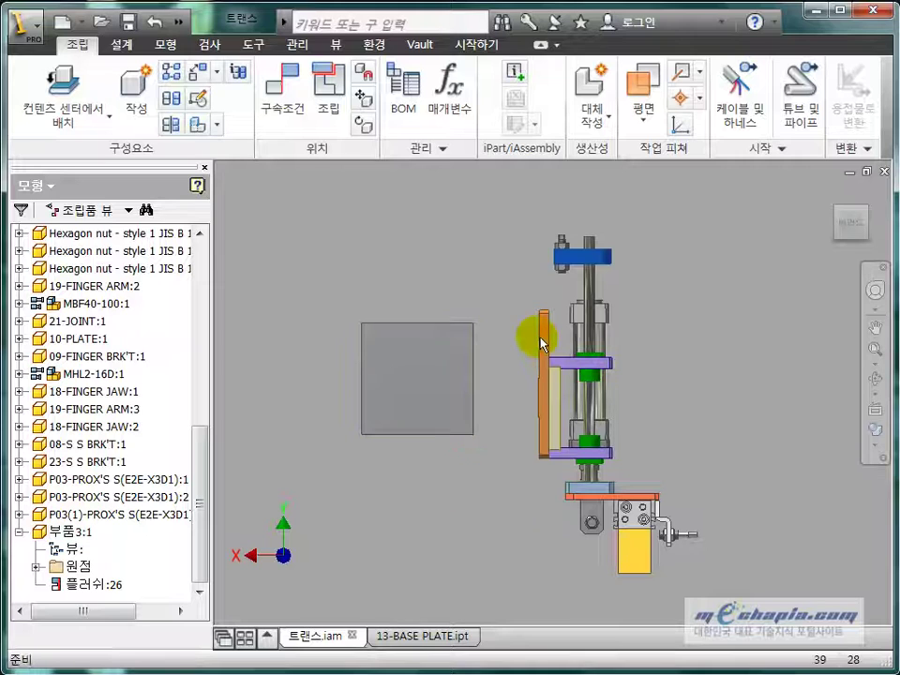
right_click(545, 343)
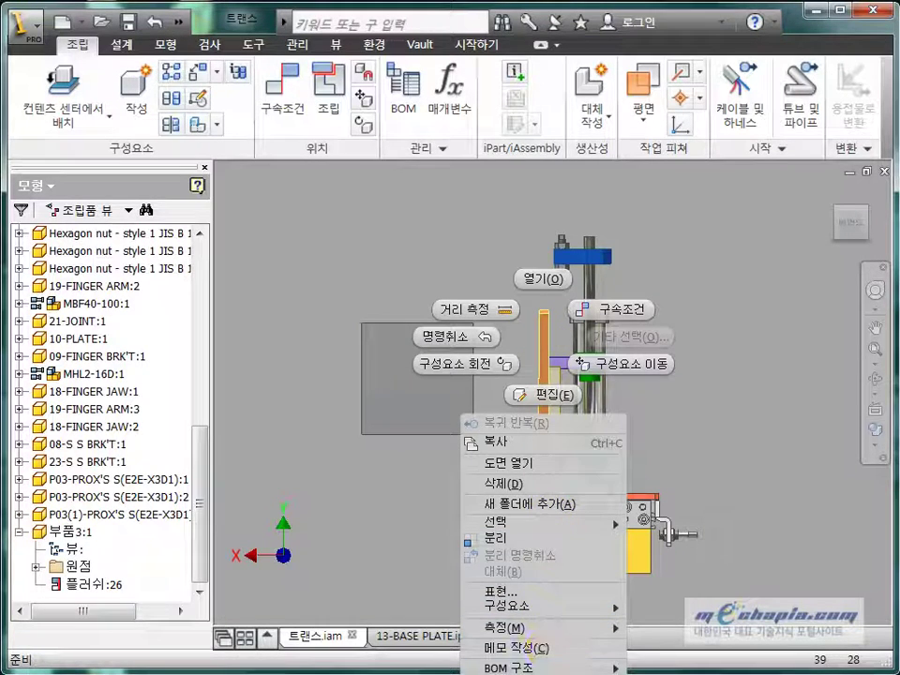
left_click(547, 647)
Mate the beam's side face with the rear face of the orange slide plate at 0 mm offset.
middle_click_drag(470, 538, 497, 493, "shift")
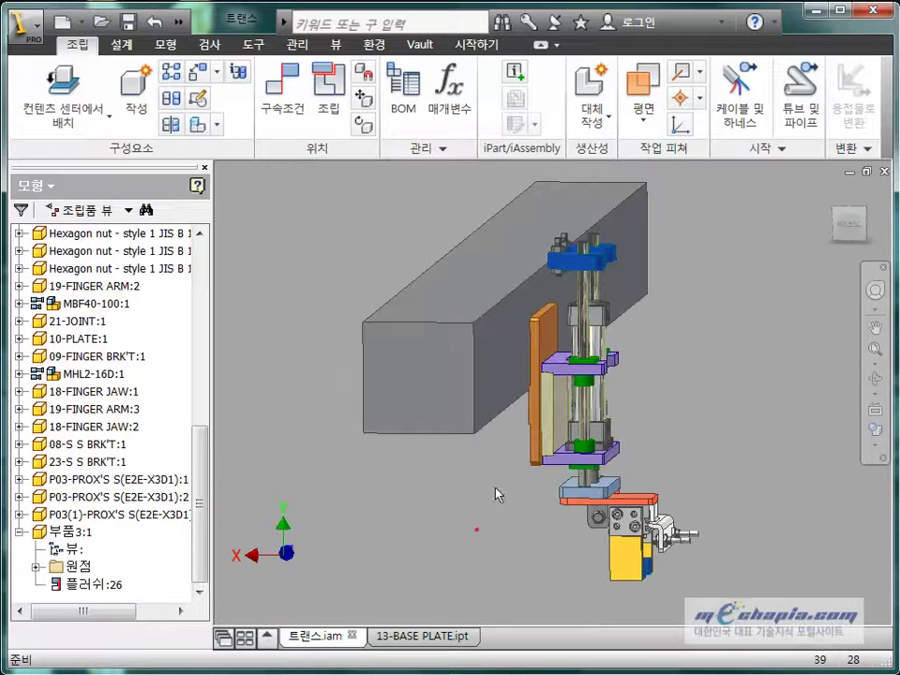
key("c")
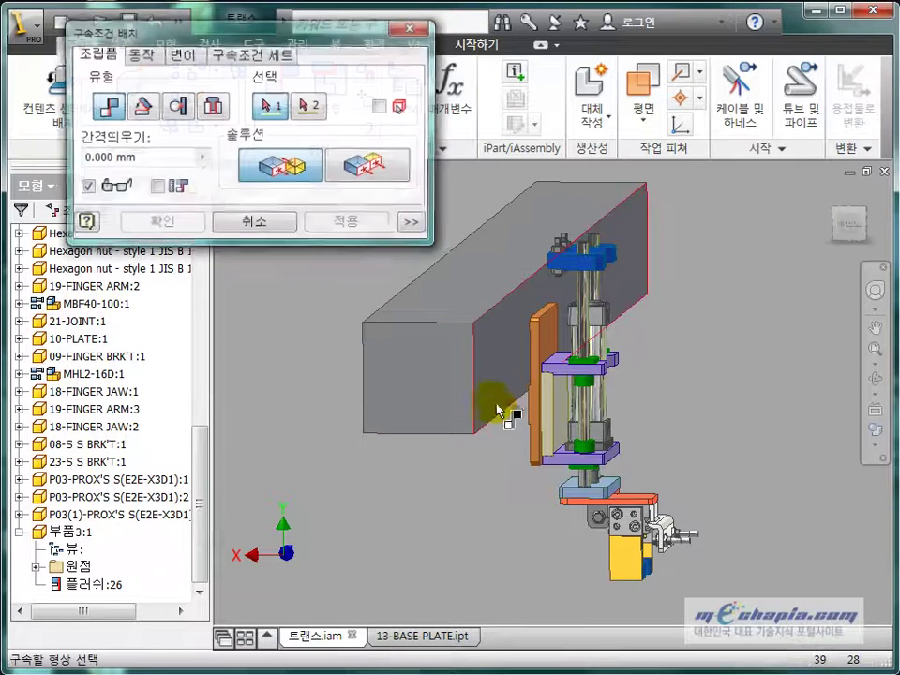
middle_click_drag(494, 454, 511, 468, "shift")
left_click(537, 414)
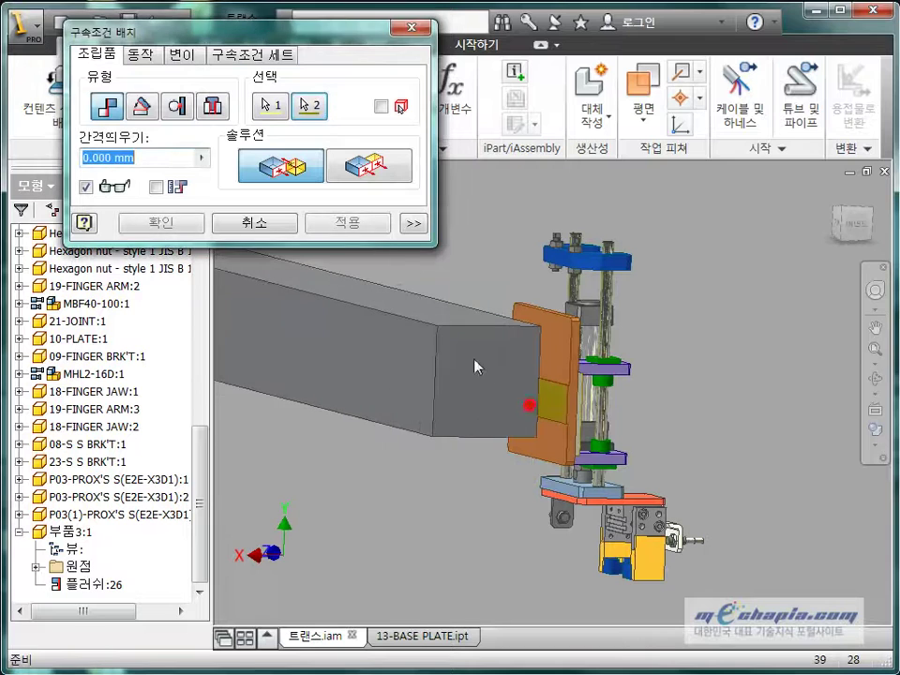
left_click(373, 225)
left_click(282, 227)
Delete the flush constraint that ties the beam part to the assembly's origin plane.
left_click_drag(413, 364, 545, 382)
middle_click_drag(469, 441, 394, 521, "shift")
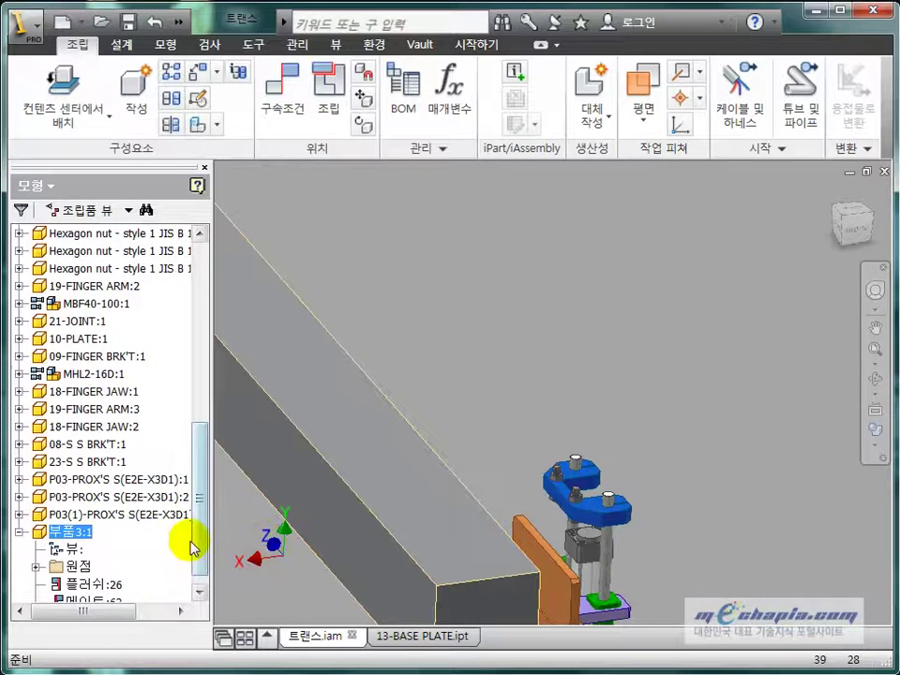
left_click_drag(200, 529, 202, 570)
right_click(108, 567)
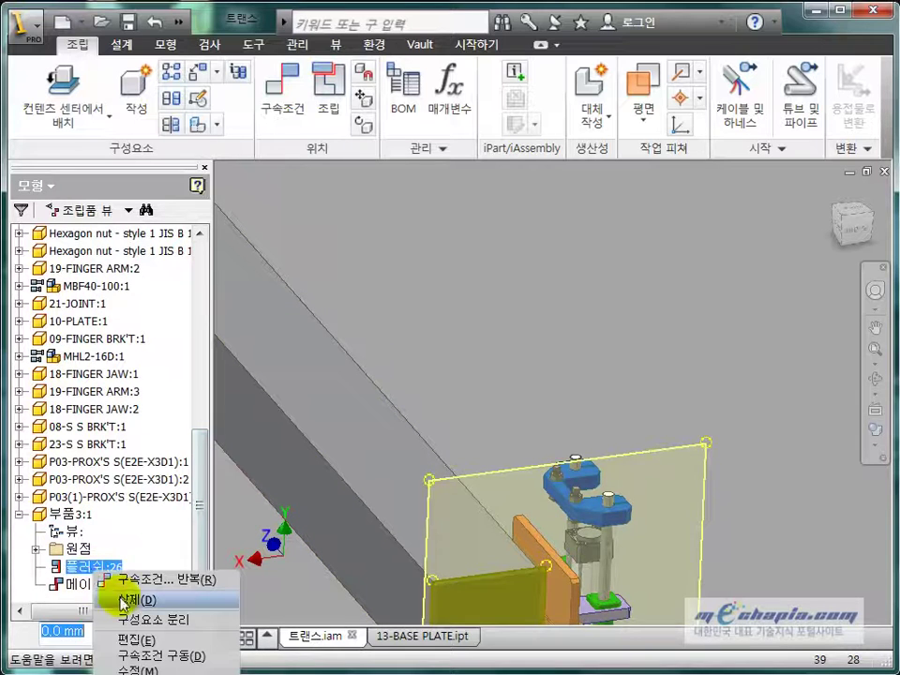
left_click(119, 596)
Shift the beam downward and lengthwise along the slide plate's rear face.
middle_click_drag(548, 408, 562, 210)
left_click_drag(529, 412, 540, 492)
middle_click_drag(540, 492, 425, 474, "shift")
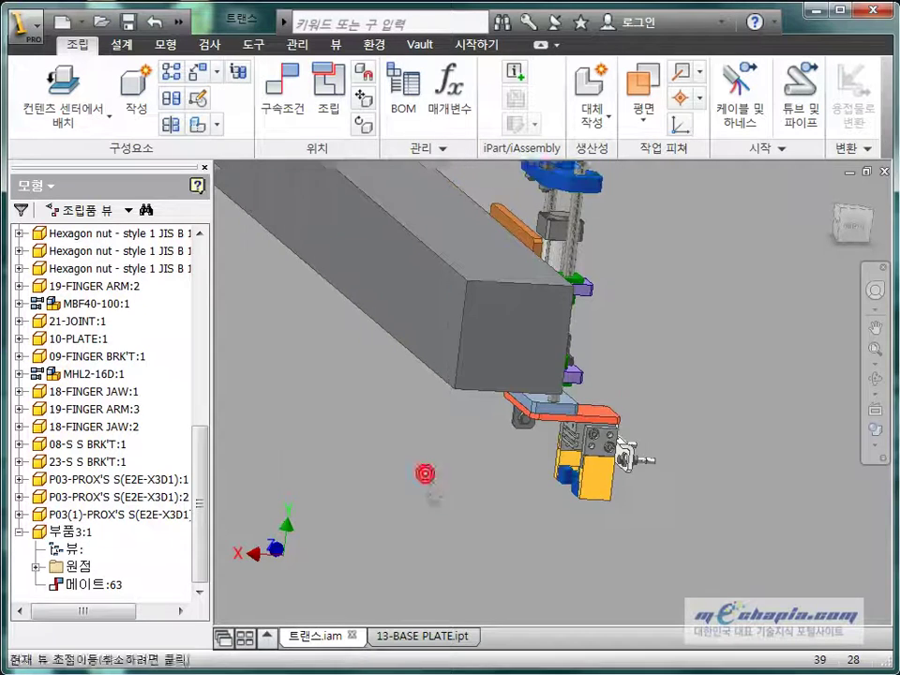
Add a flush constraint between the beam's top face and the orange slide plate's top edge face with a 30 mm offset.
left_click(279, 86)
left_click(365, 164)
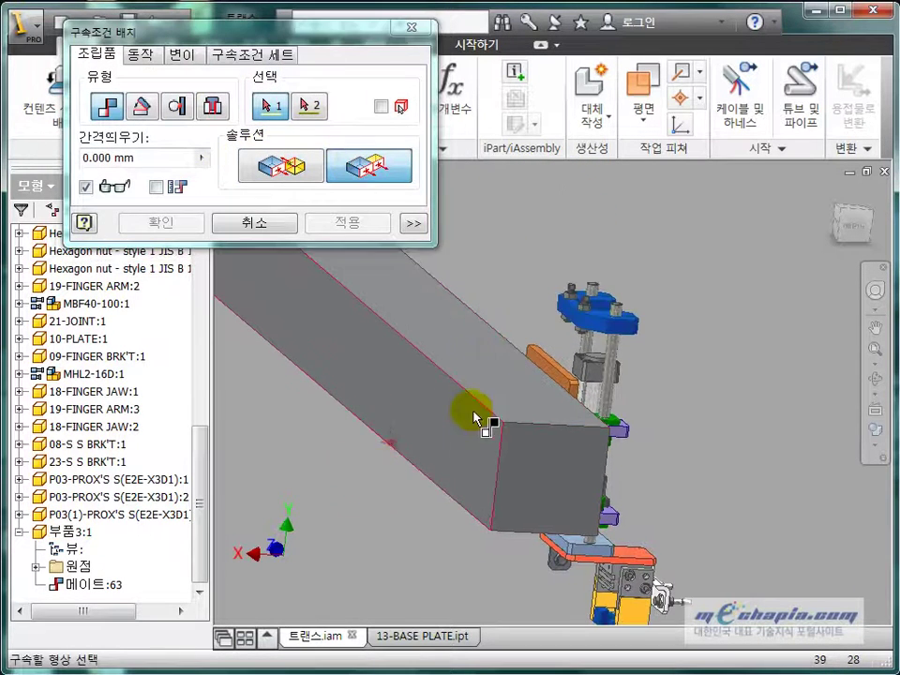
left_click(517, 384)
scroll(562, 386, "down", 5)
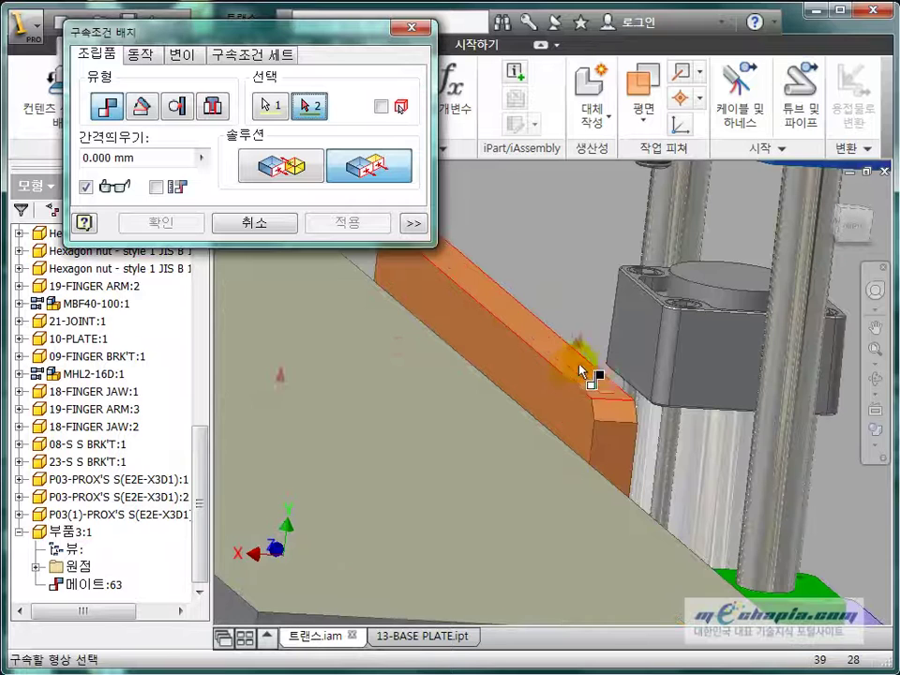
left_click(580, 369)
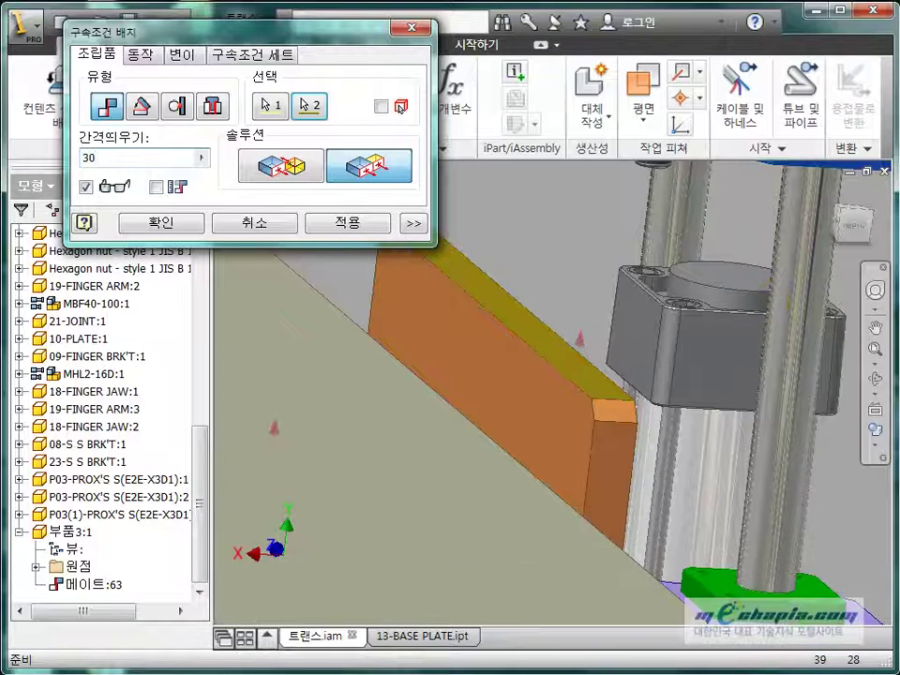
left_click(147, 222)
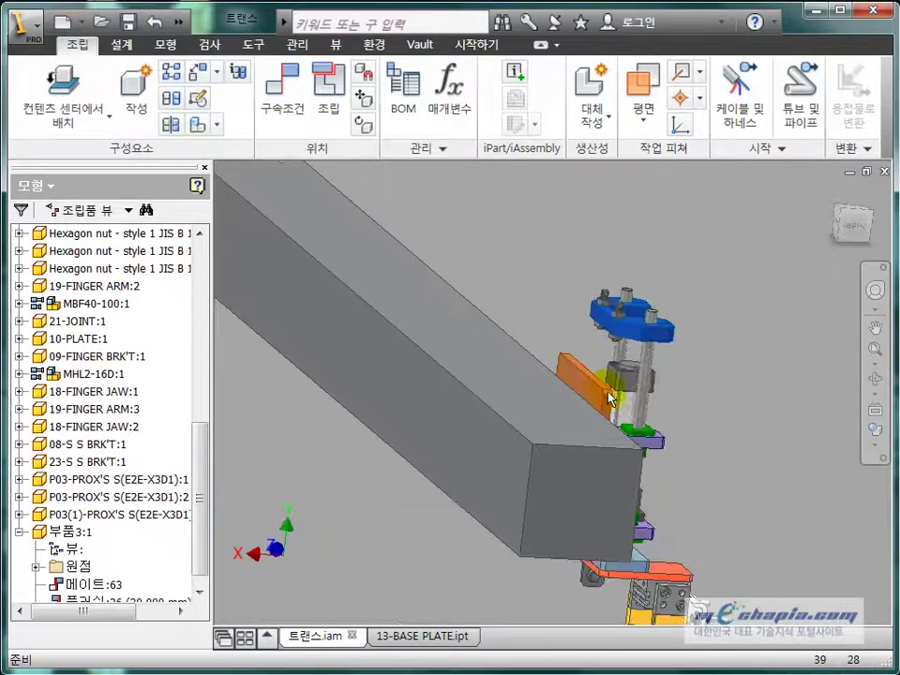
Add a flush constraint between the slide plate's side edge face and the beam's end face with a 50 mm offset.
middle_click_drag(661, 507, 620, 509, "shift")
middle_click_drag(427, 523, 668, 413)
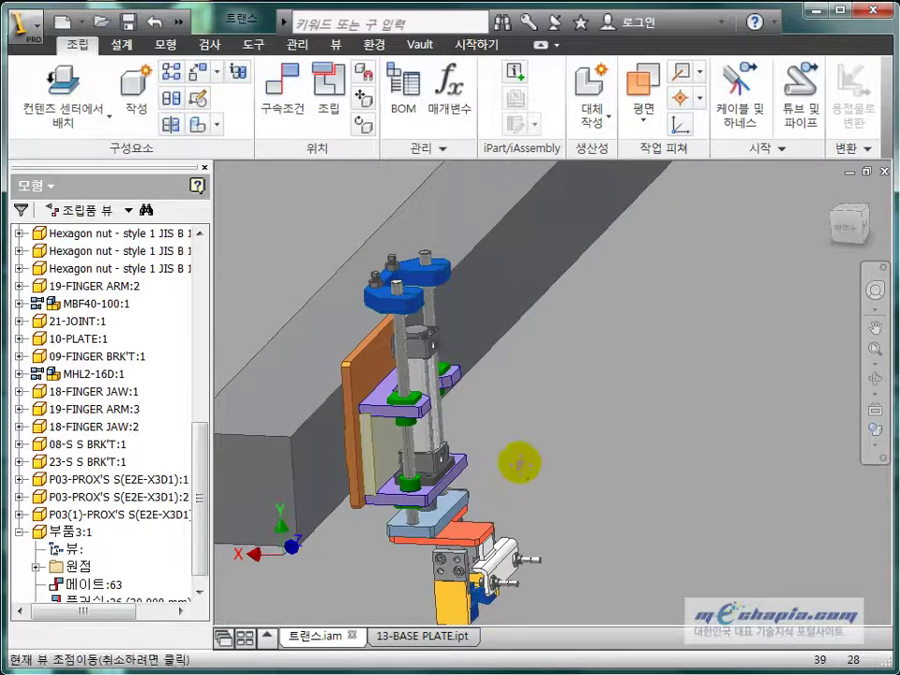
middle_click_drag(518, 464, 612, 441)
key("c")
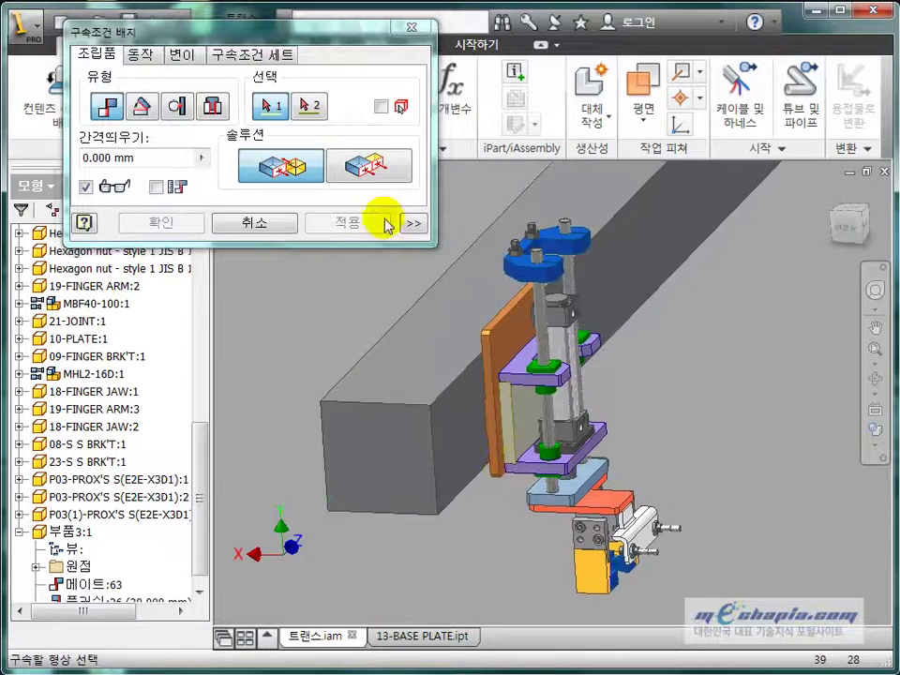
left_click(373, 169)
left_click(494, 424)
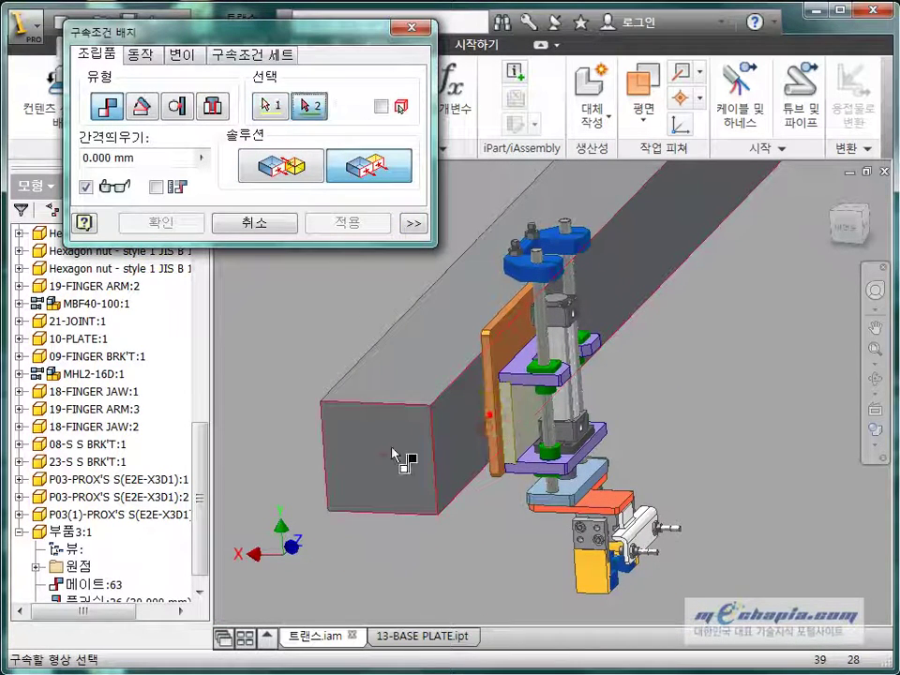
left_click(408, 463)
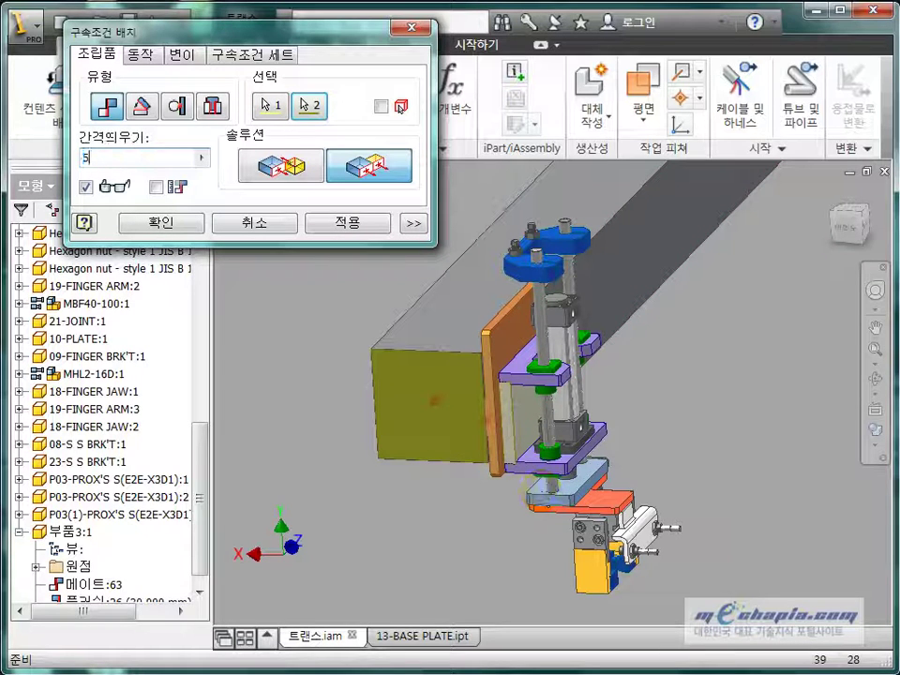
key("Return")
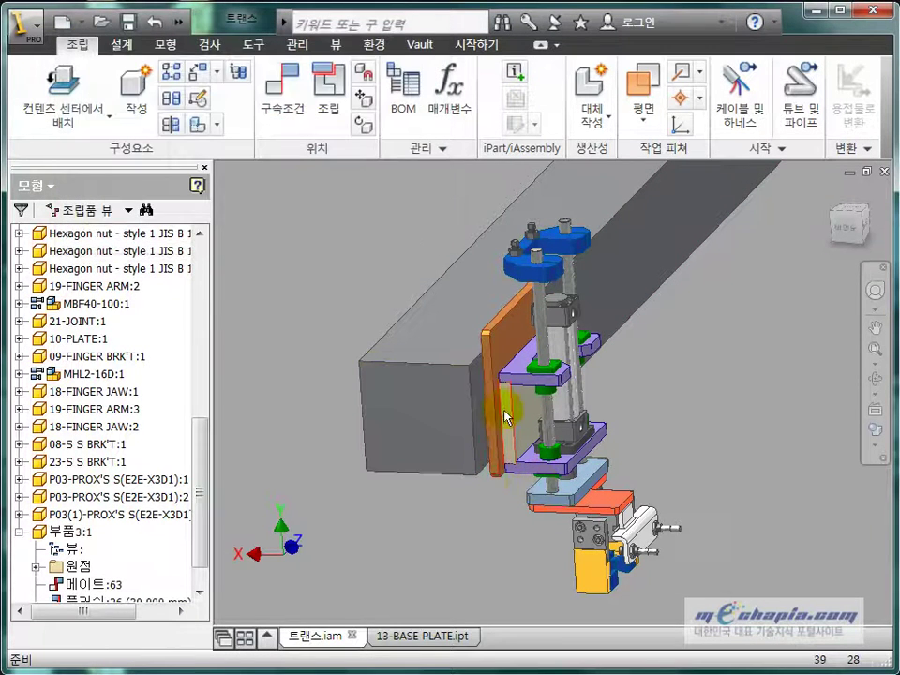
Ground the beam part in the assembly.
right_click(465, 422)
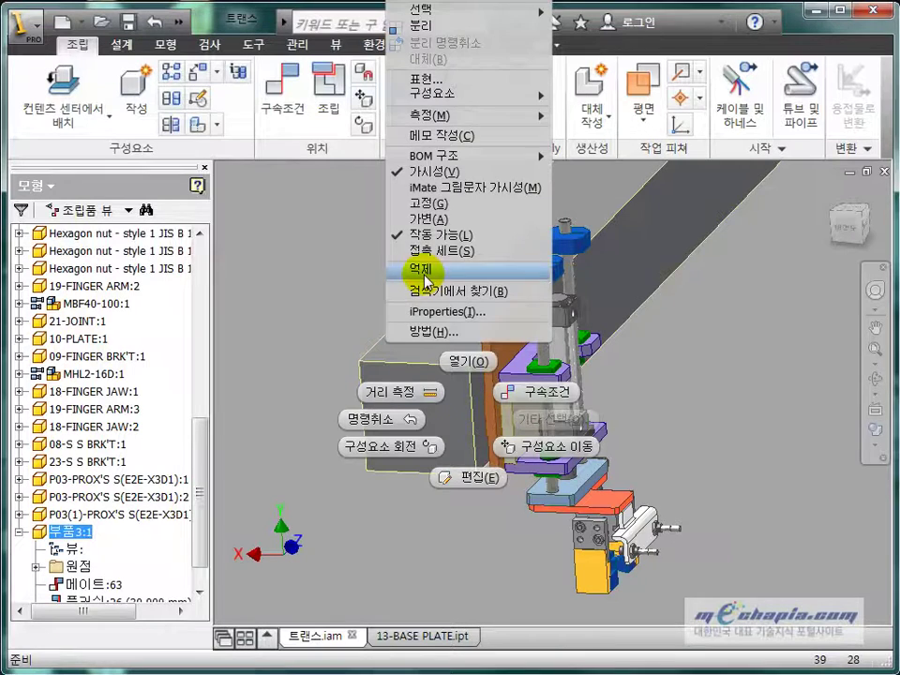
left_click(438, 204)
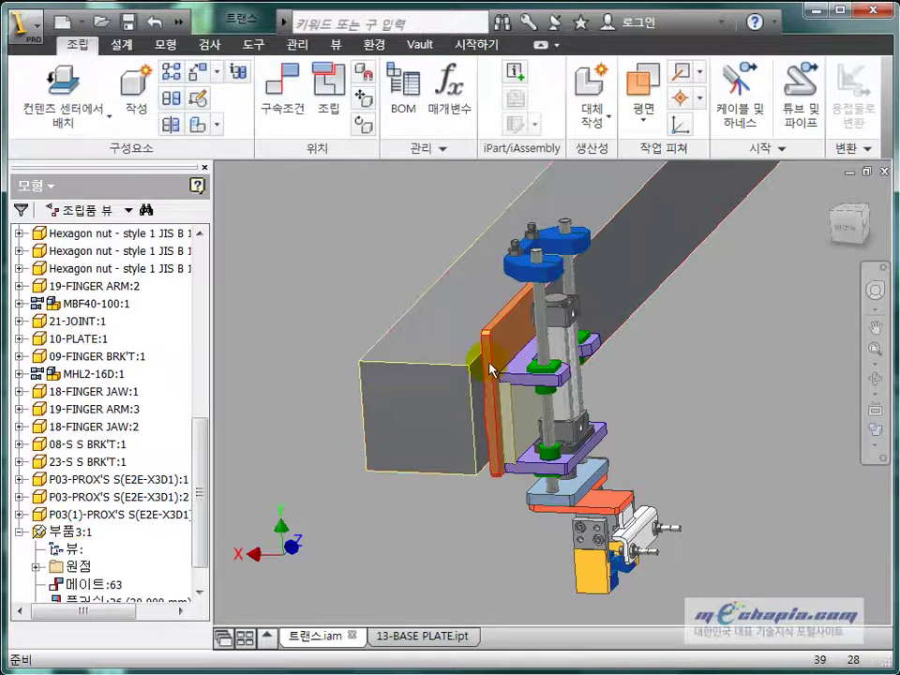
right_click(487, 364)
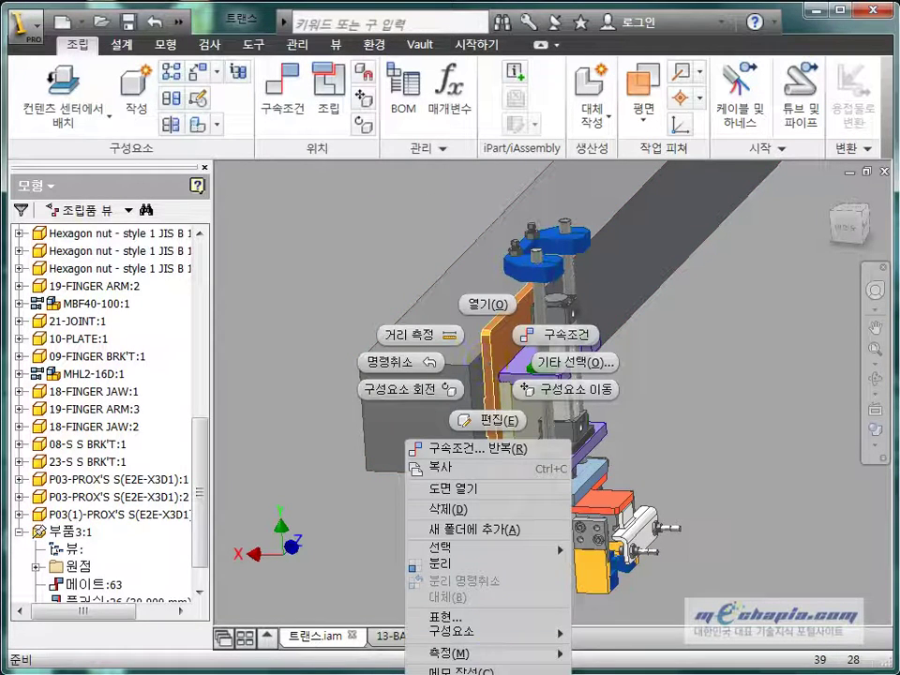
key("Escape")
scroll(642, 461, "down", 3)
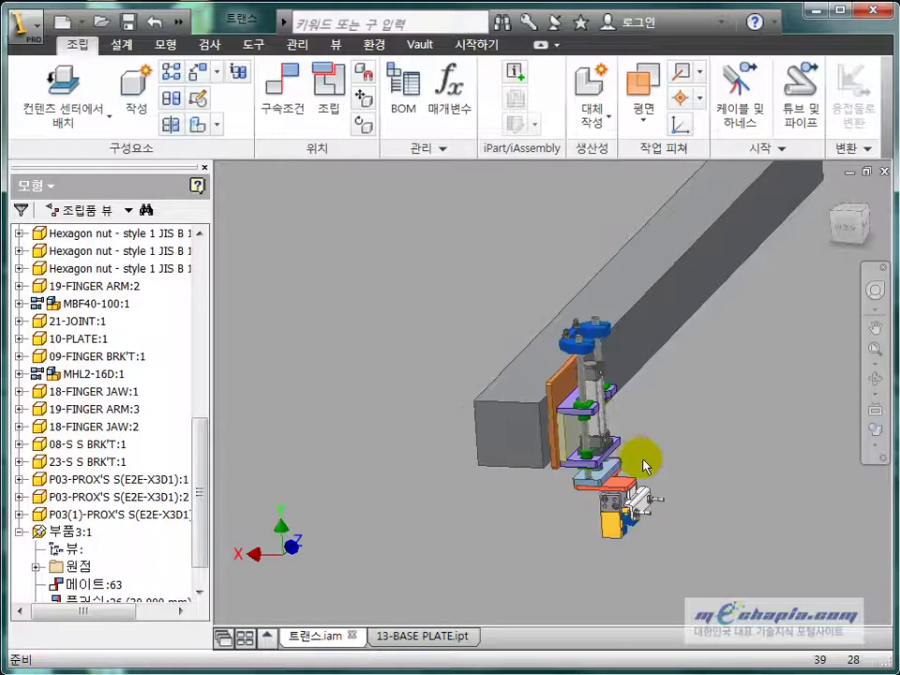
scroll(647, 468, "up", 2)
middle_click_drag(647, 469, 580, 472, "shift")
Enter the Inventor Studio environment for the transfer assembly.
left_click(297, 44)
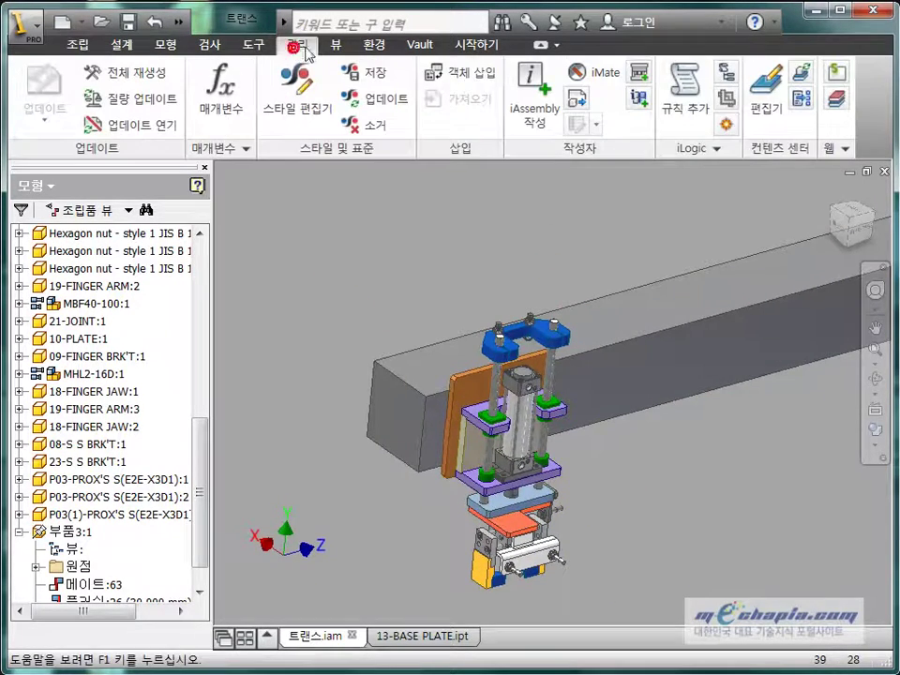
left_click(373, 44)
left_click(245, 112)
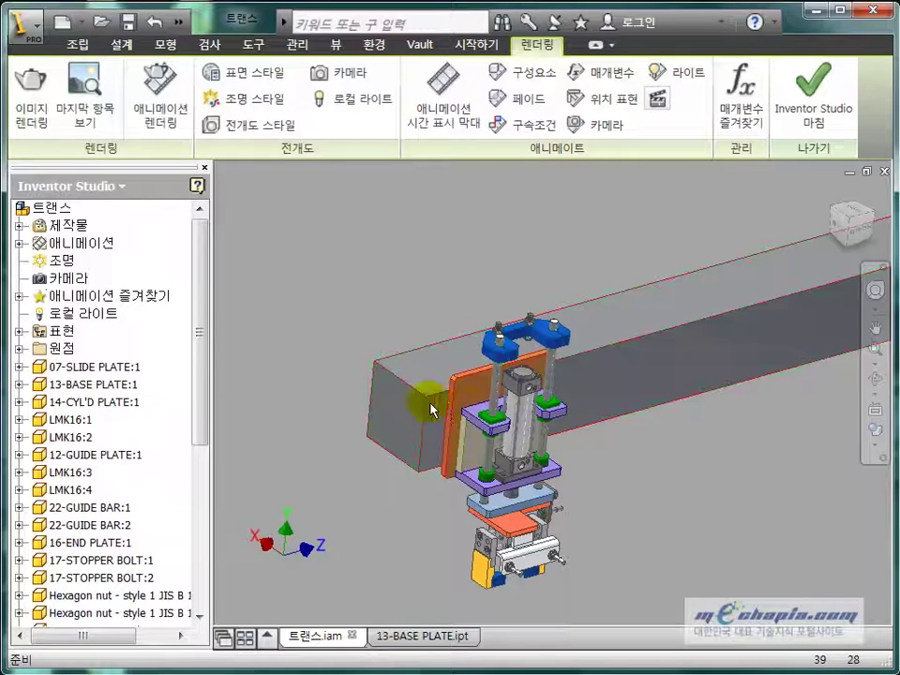
Animate the beam's 50 mm flush constraint to an end value of 450 mm, over a specified time range from 9 to 14 s.
left_click(526, 125)
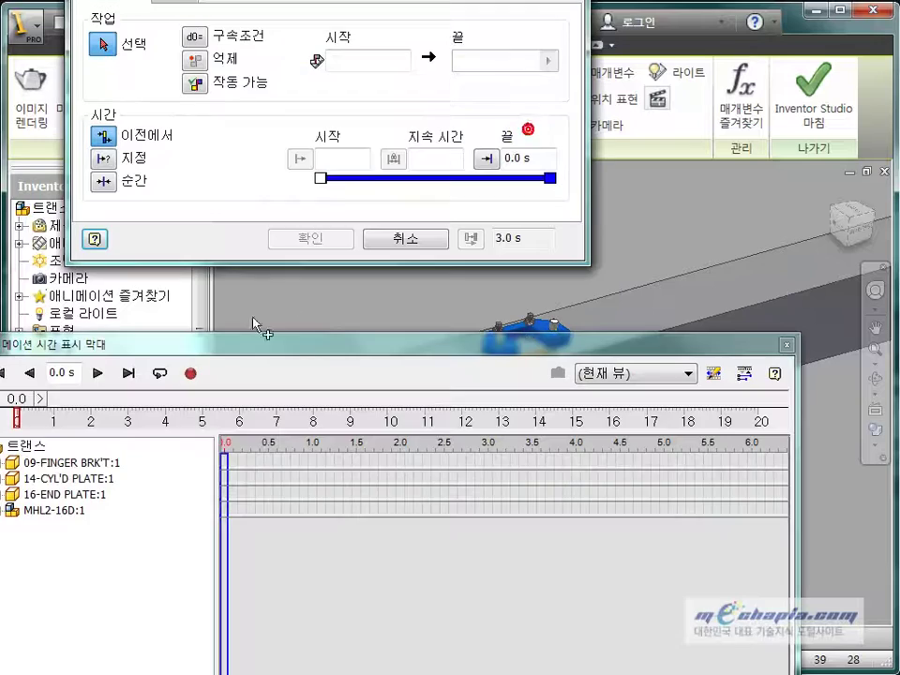
double_click(305, 349)
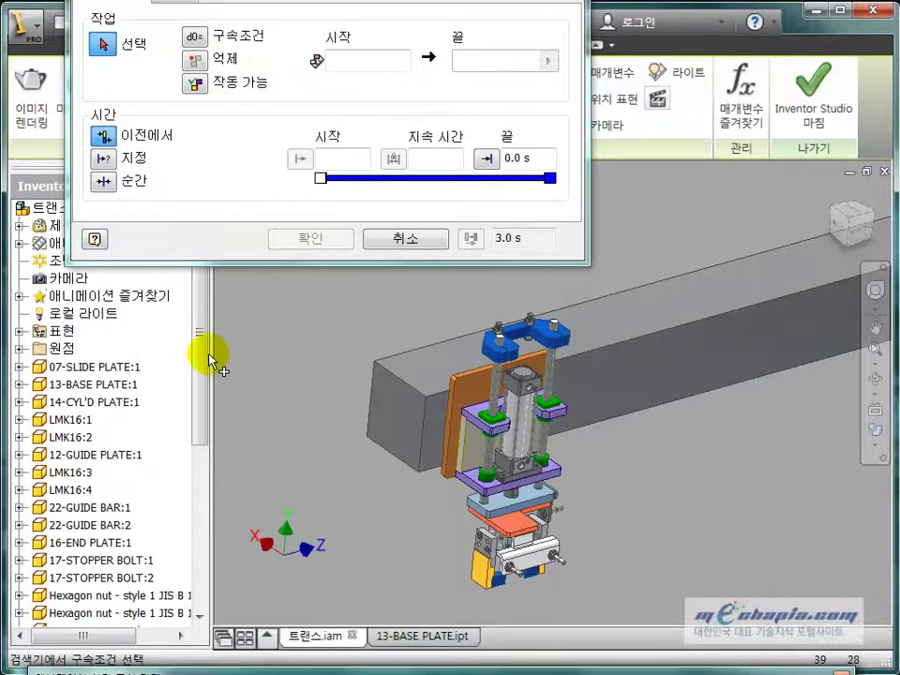
left_click_drag(203, 354, 184, 586)
left_click(19, 609)
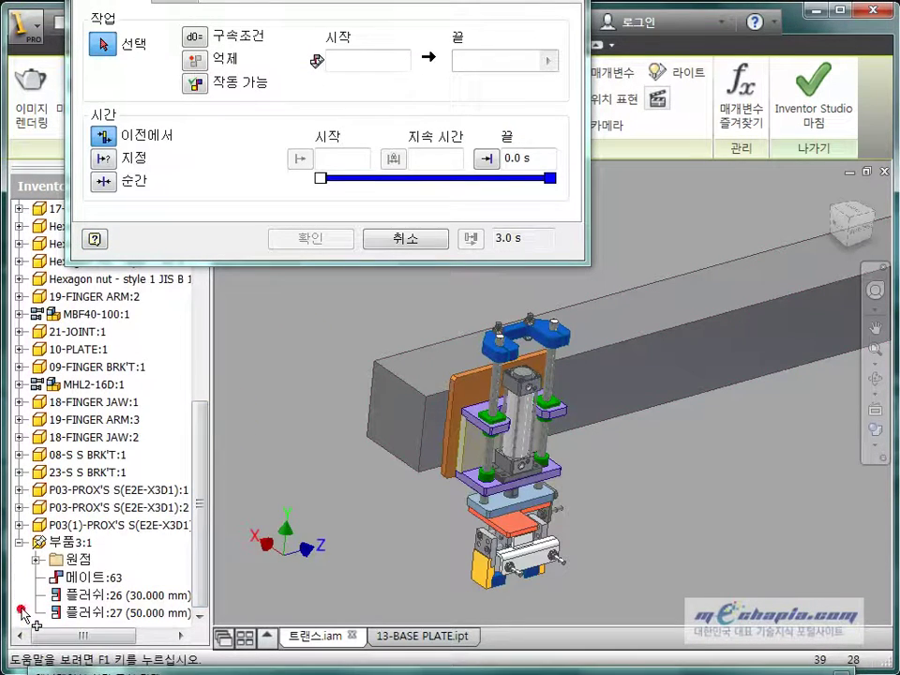
left_click(98, 614)
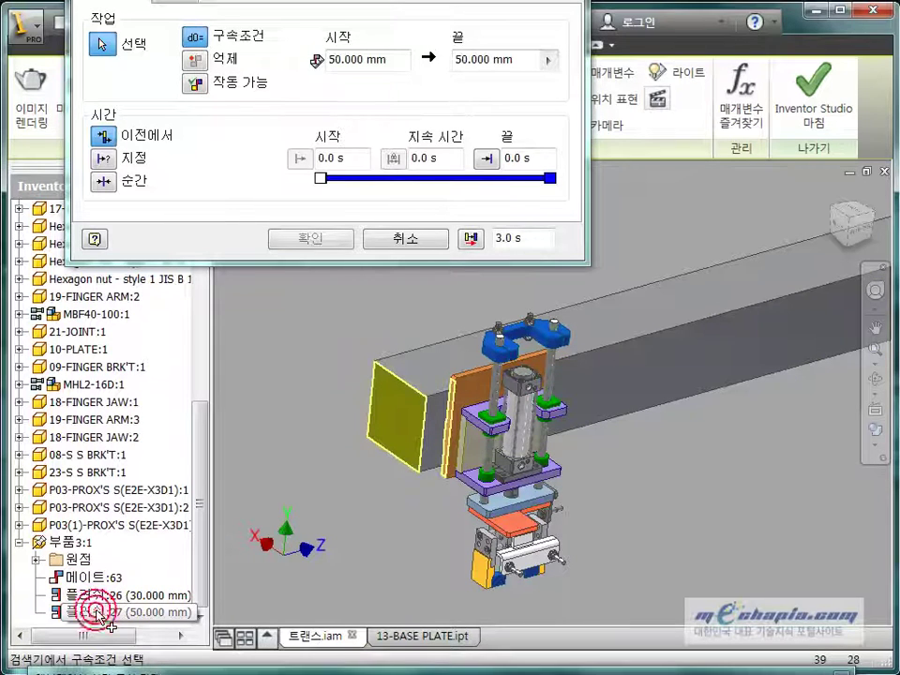
left_click(104, 162)
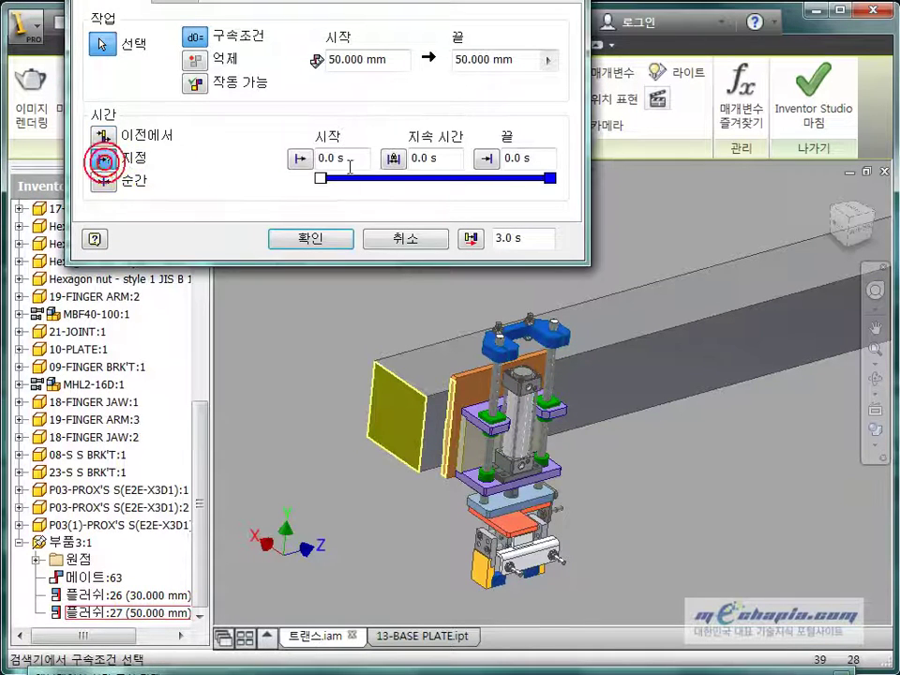
type("9")
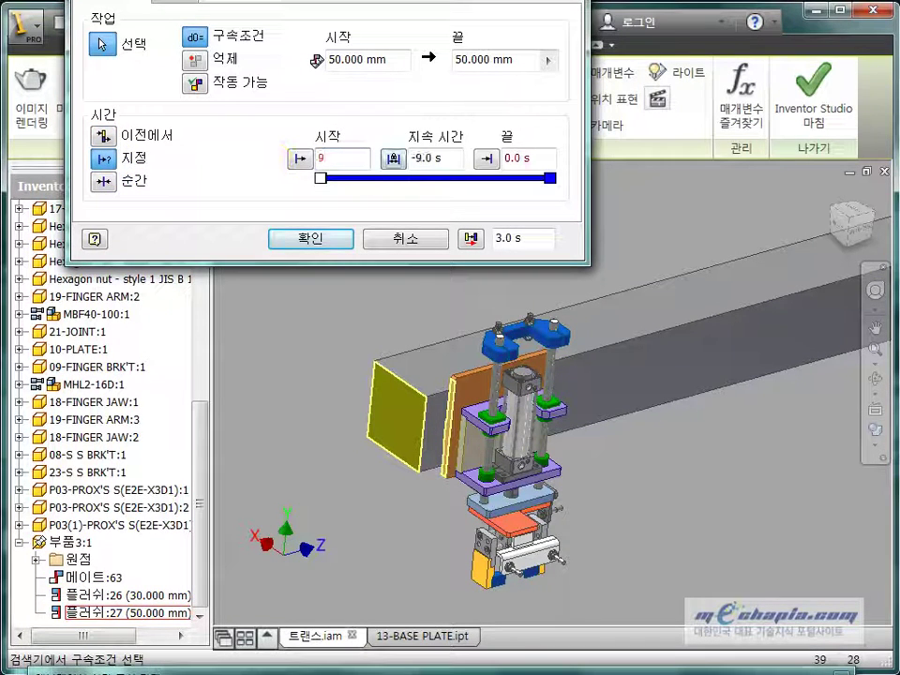
type("1")
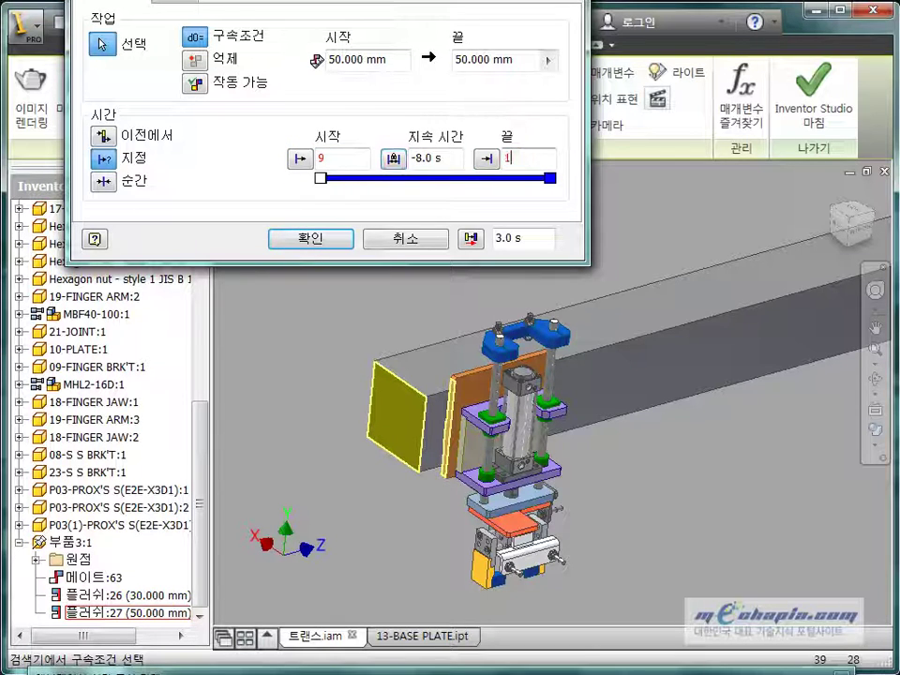
type("4")
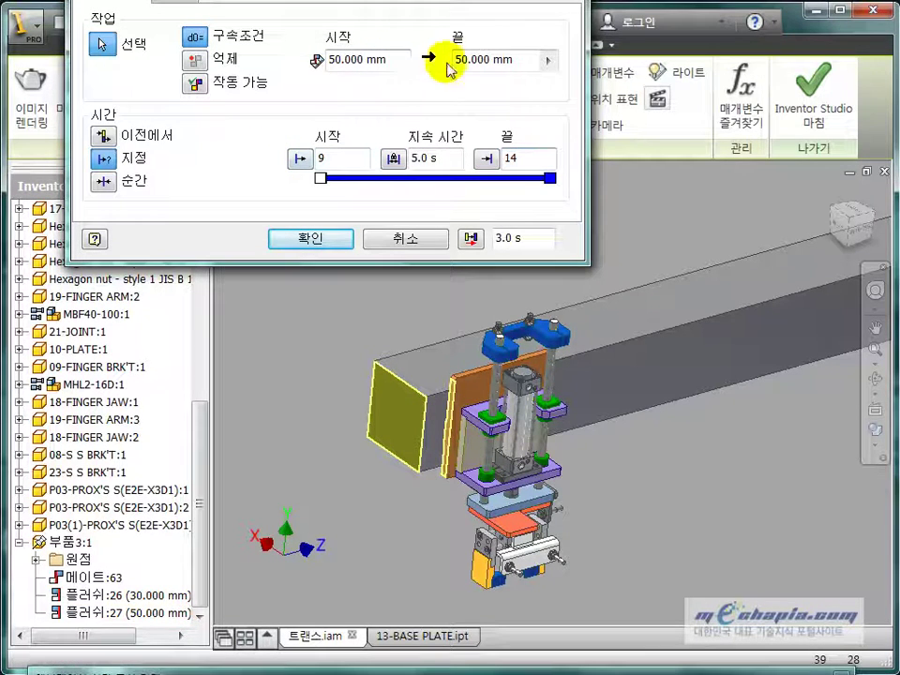
left_click(494, 59)
type("450")
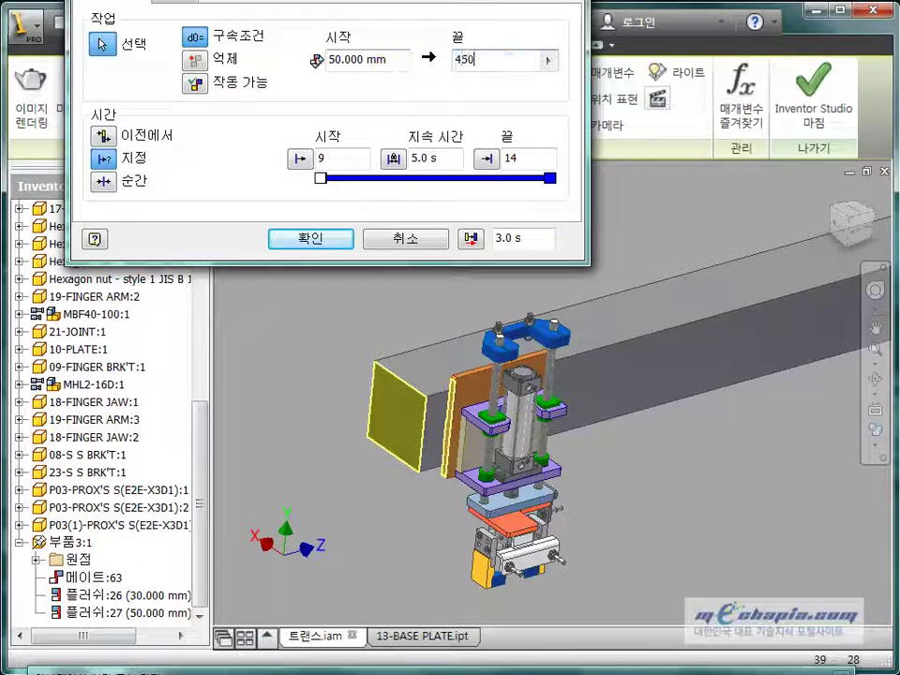
left_click(328, 241)
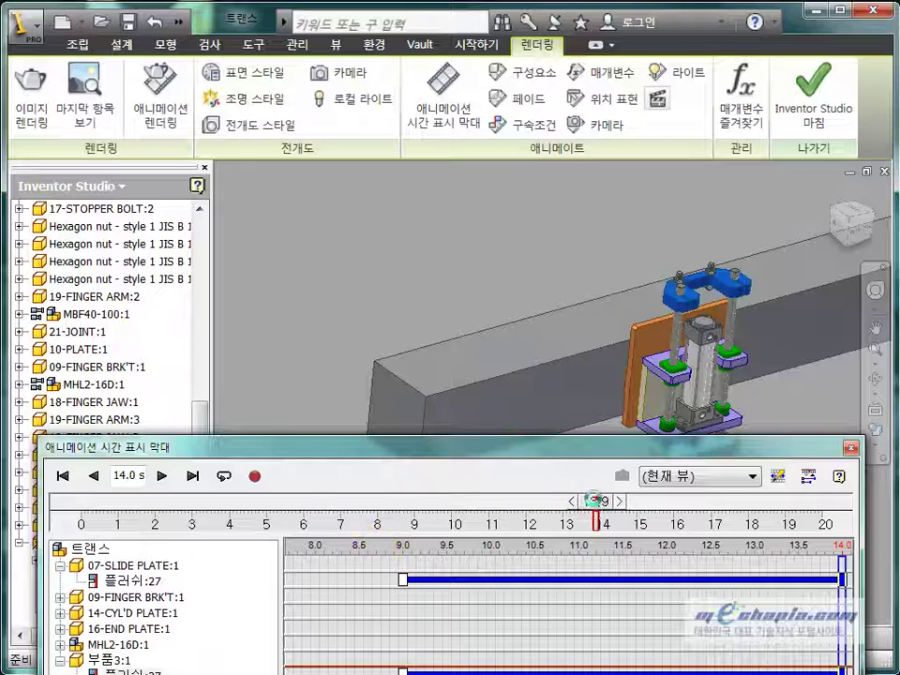
Play the animation from 7.5 s to check the unit transfer along the beam, stopping it at about 13.2 s.
left_click_drag(593, 499, 354, 489)
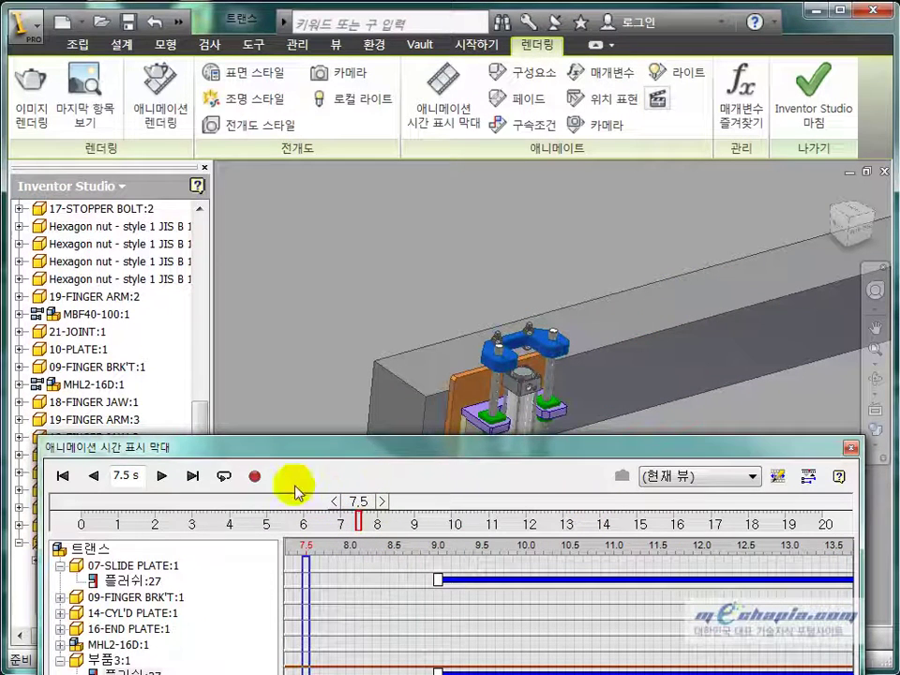
left_click(165, 476)
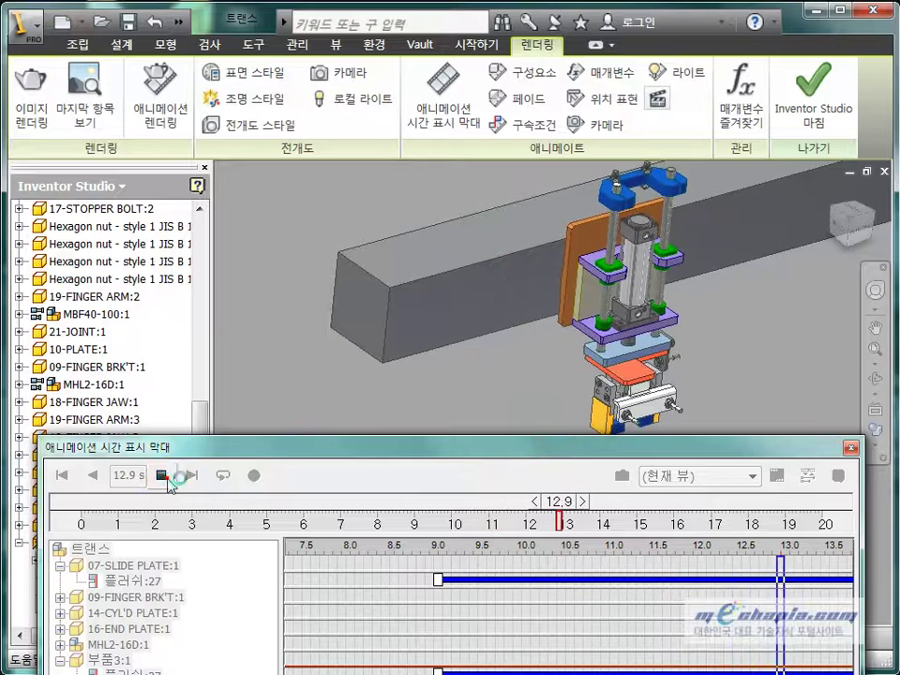
left_click(163, 476)
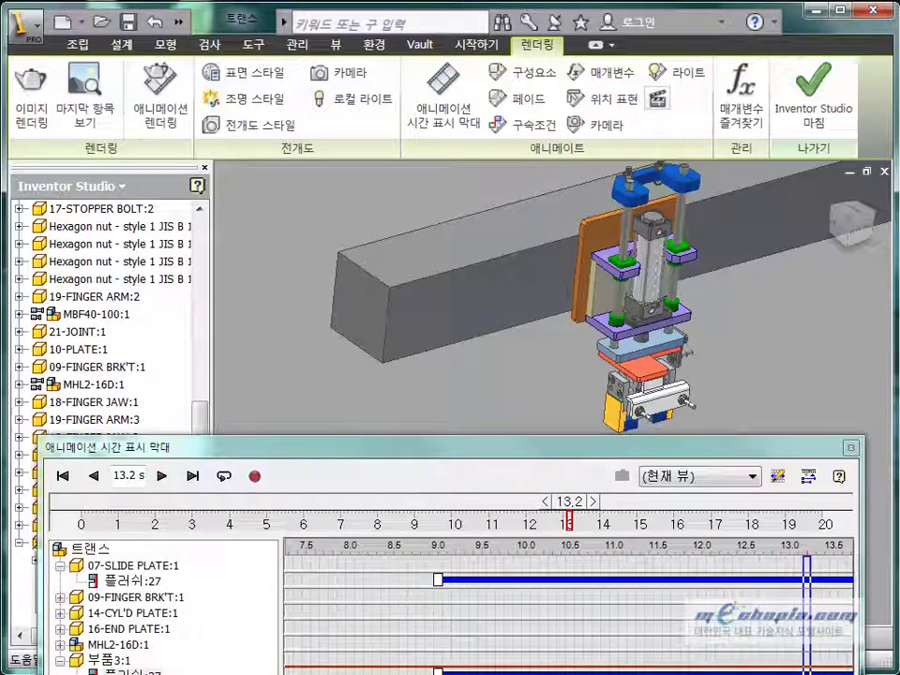
Check the Notepad schedule for the movements that follow the 9–14 s unit transfer.
left_click(419, 673)
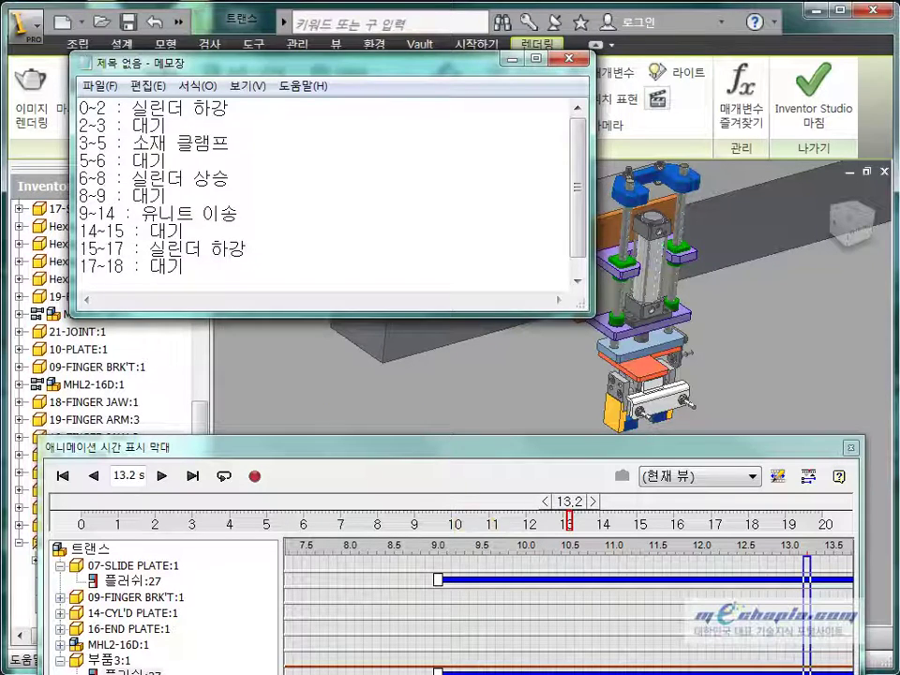
left_click(424, 448)
left_click_drag(535, 674, 637, 674)
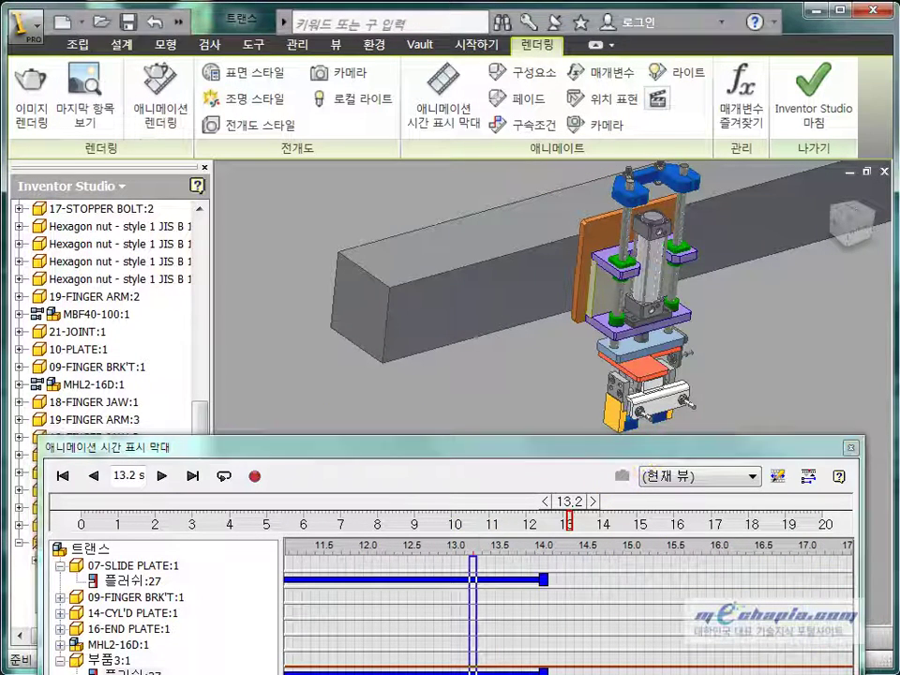
key("alt+Tab")
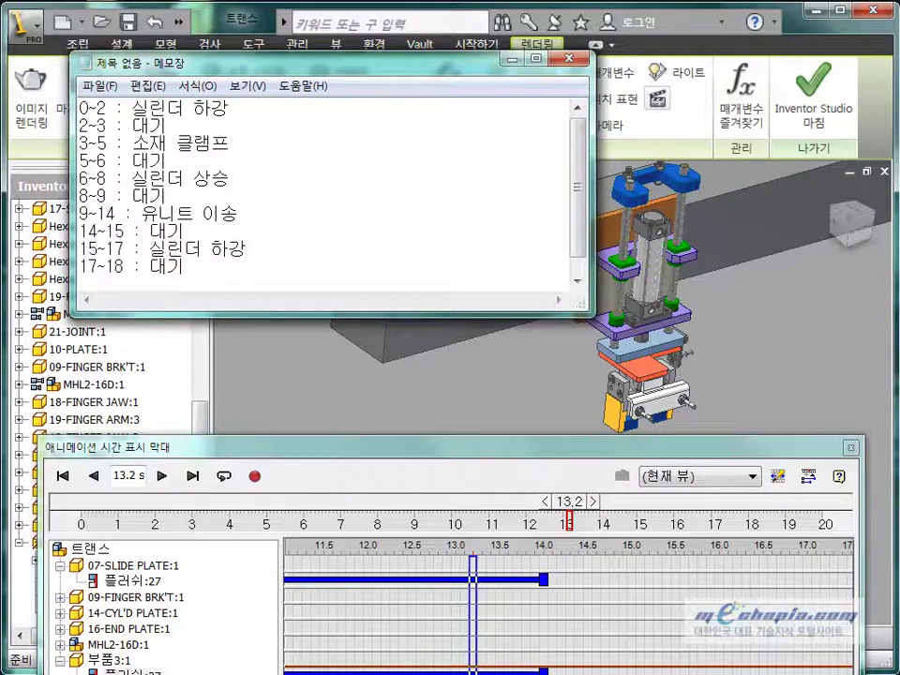
Mirror the 6–8 s action of mate 42 under 16-END PLATE to create a reversed cylinder-descent action.
left_click(134, 673)
left_click(120, 629)
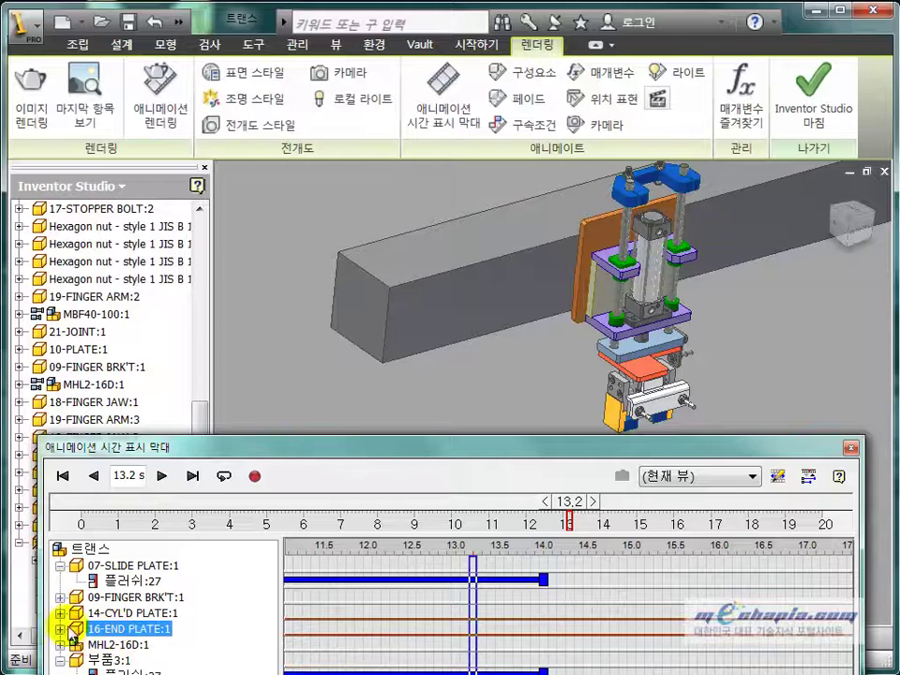
left_click(60, 629)
left_click(127, 644)
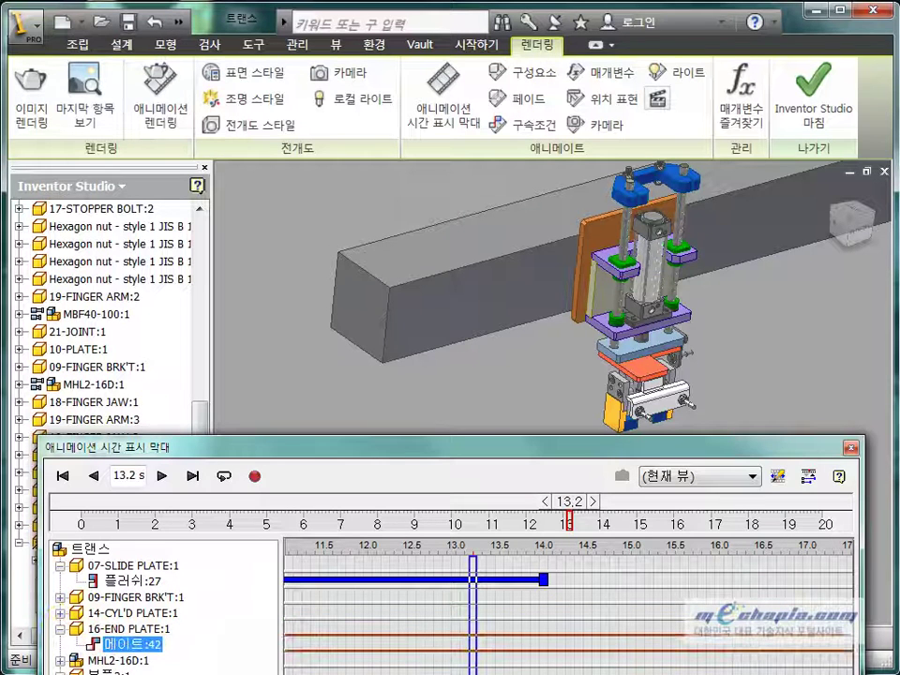
left_click_drag(319, 546, 816, 546)
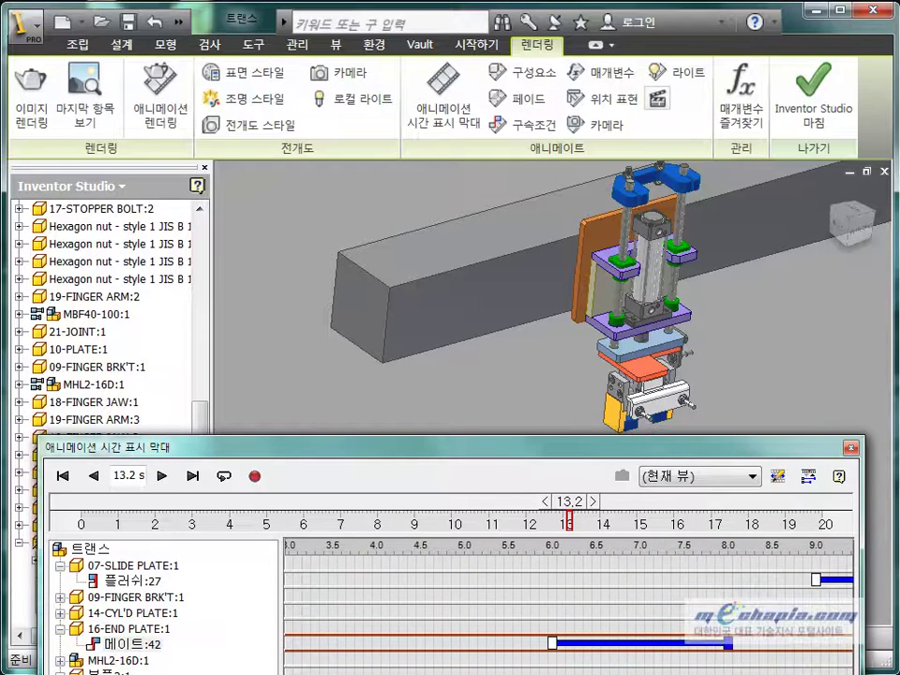
right_click(610, 650)
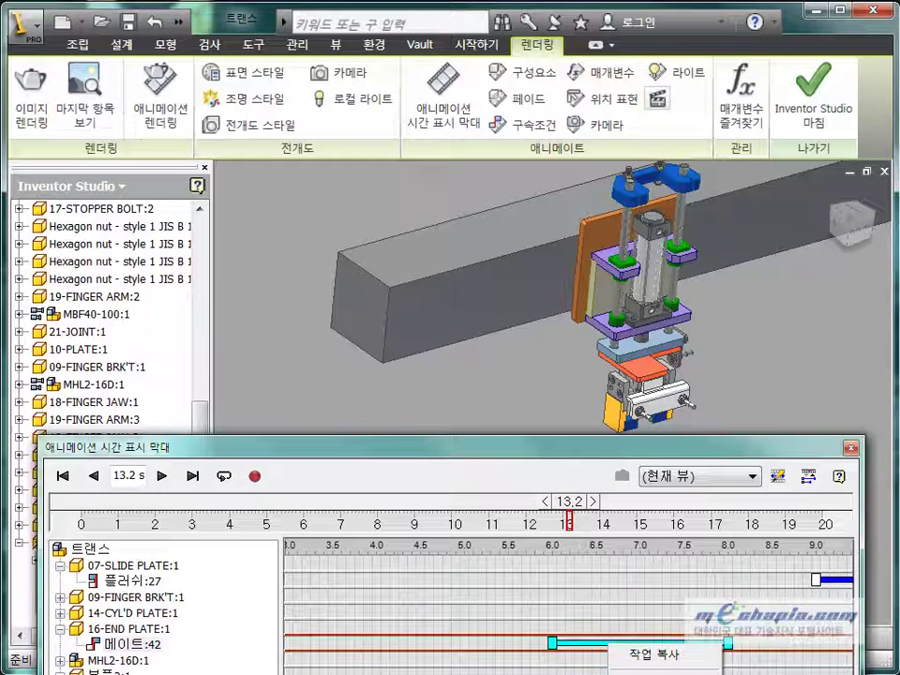
left_click(655, 674)
scroll(568, 609, "left", 3)
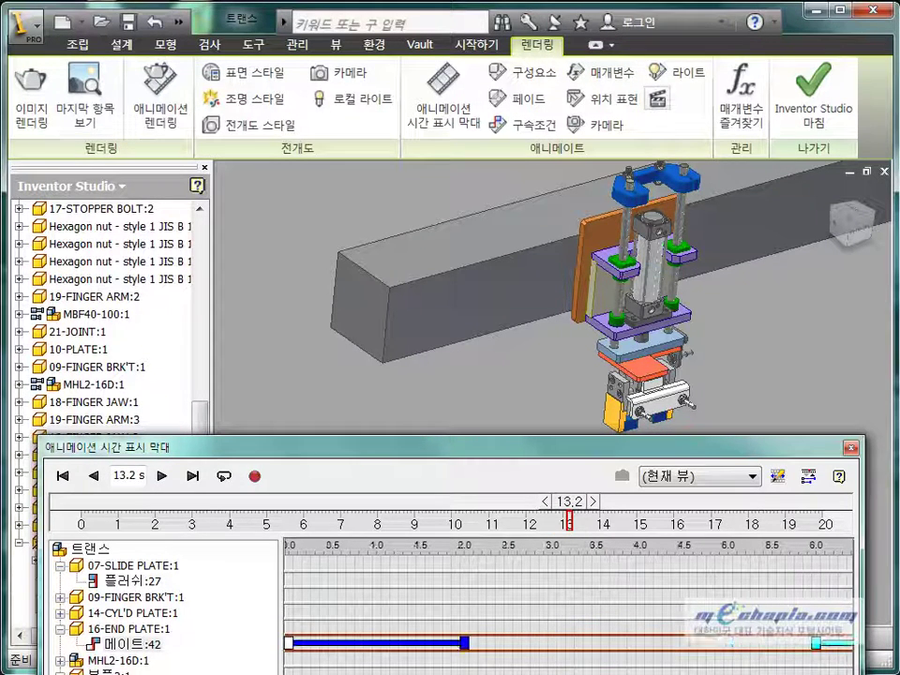
scroll(530, 667, "right", 4)
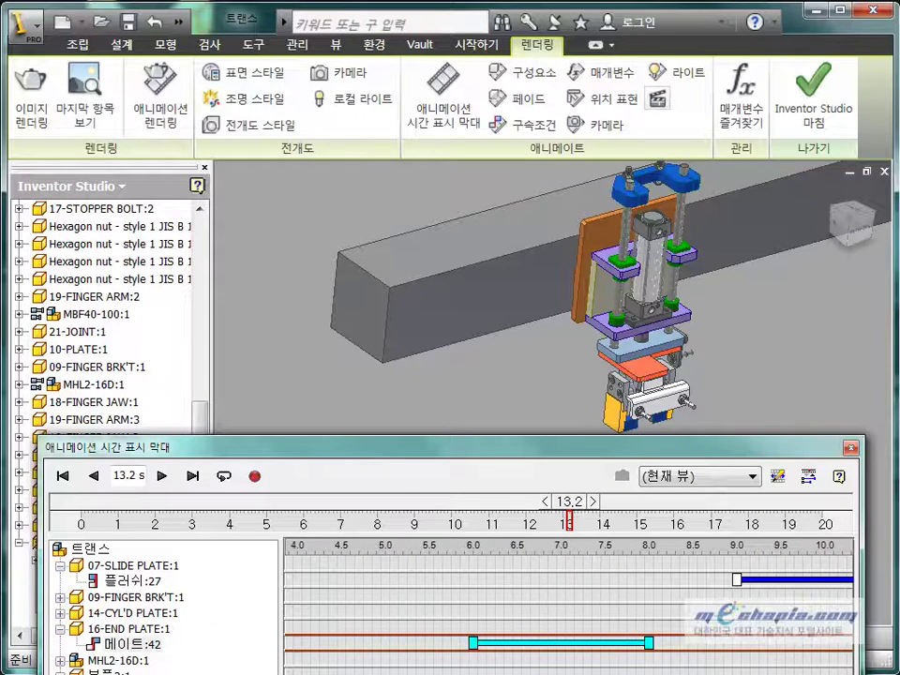
right_click(542, 650)
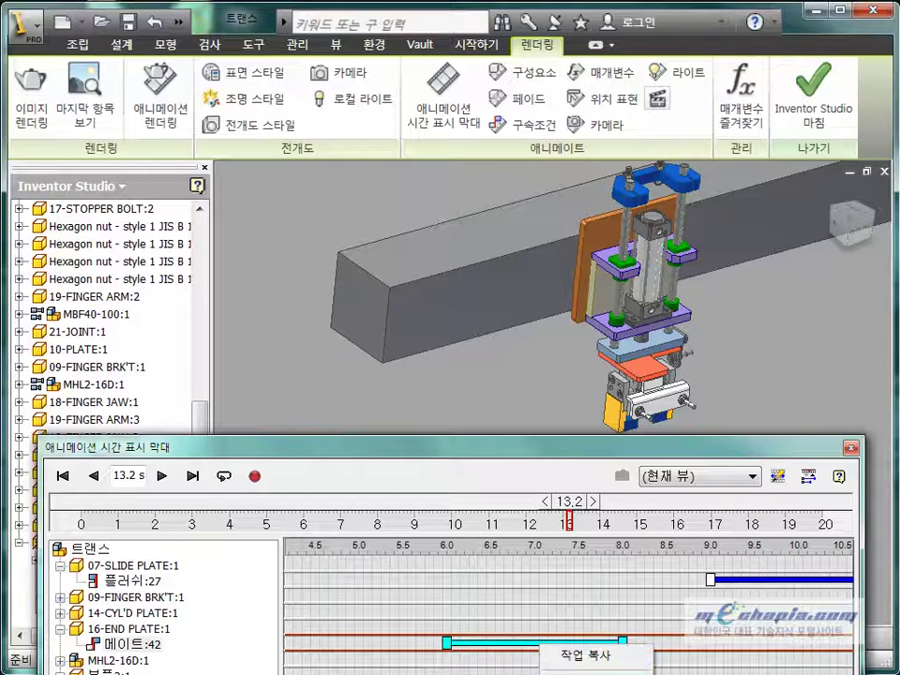
left_click(572, 649)
scroll(568, 609, "right", 4)
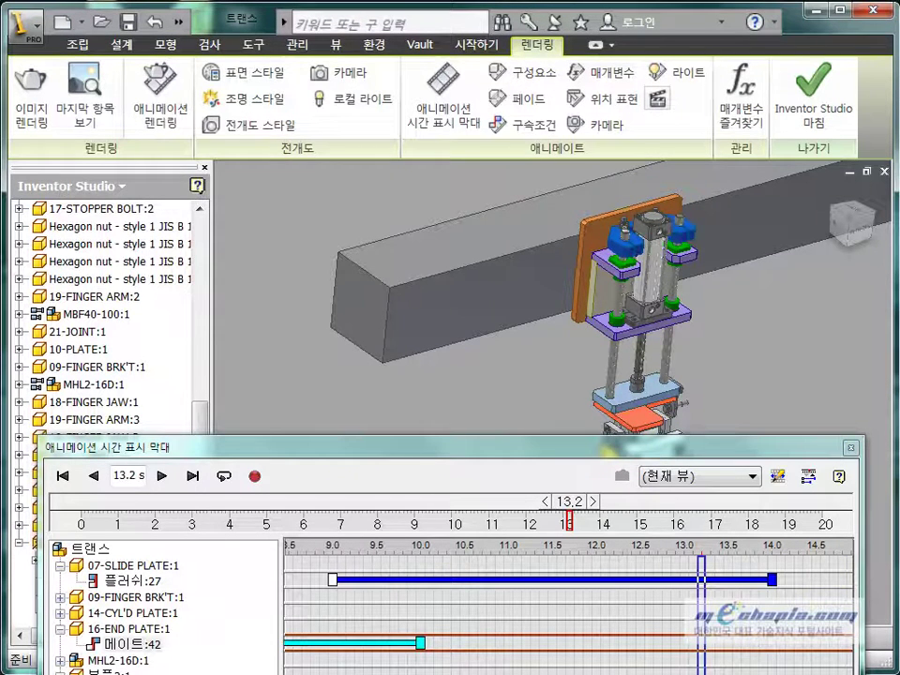
Move the mirrored end-plate mate action to 15–17 s, matching the cylinder descent in the Notepad schedule.
left_click(359, 674)
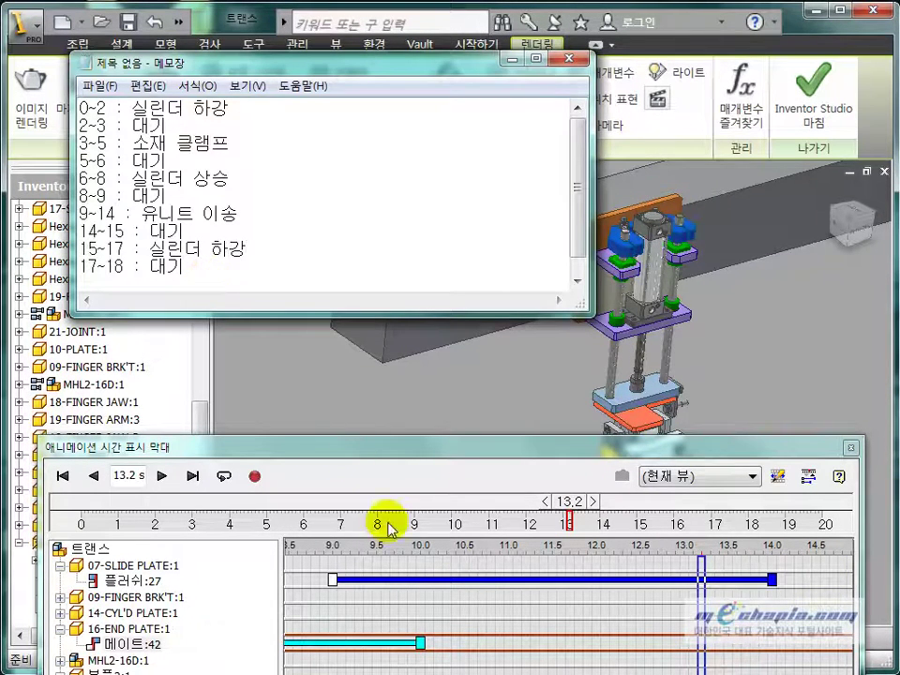
left_click(409, 450)
scroll(568, 600, "left", 3)
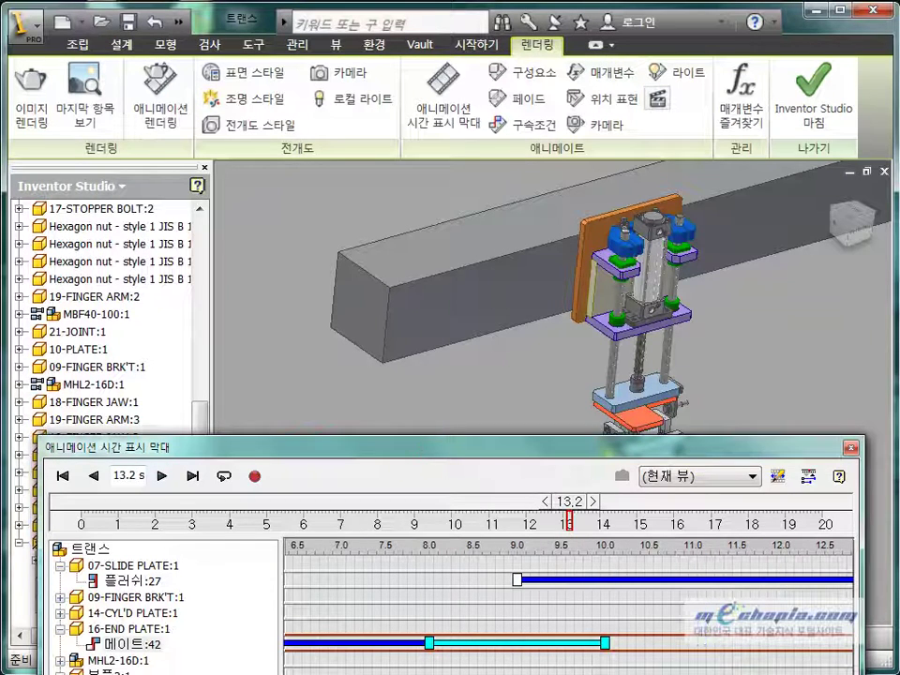
left_click_drag(522, 643, 796, 643)
scroll(568, 599, "right", 5)
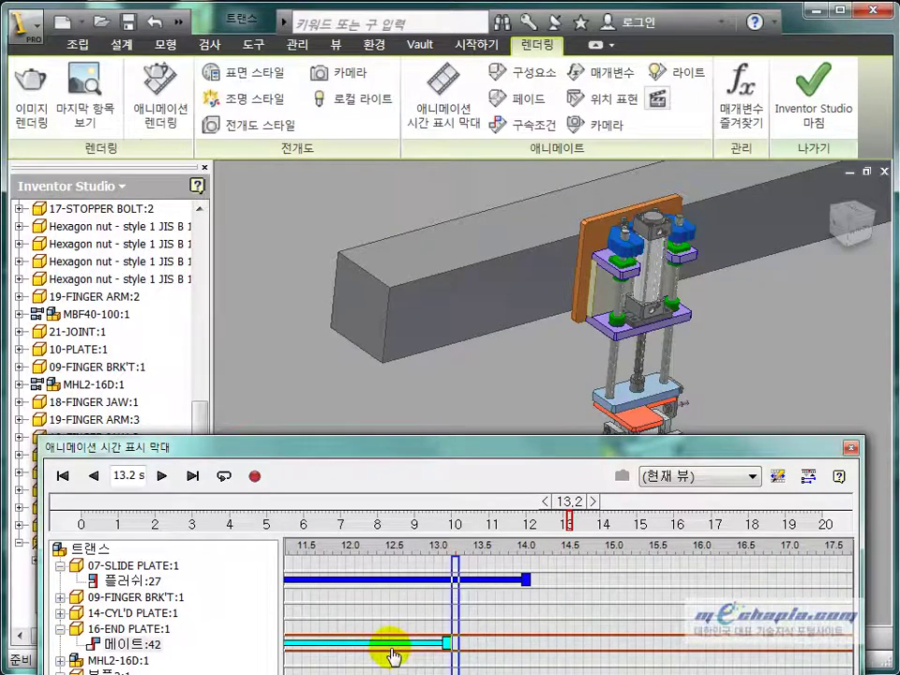
left_click_drag(393, 656, 737, 656)
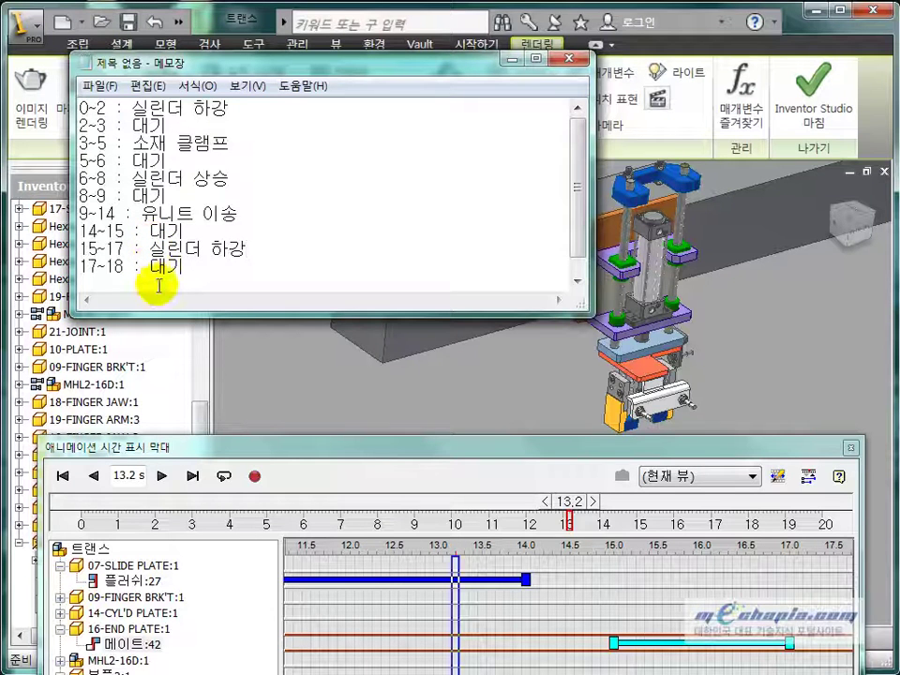
Mirror the 3–5 s clamping action of flush 24 under MHL2-16D to create the unclamping action.
scroll(578, 242, "down", 1)
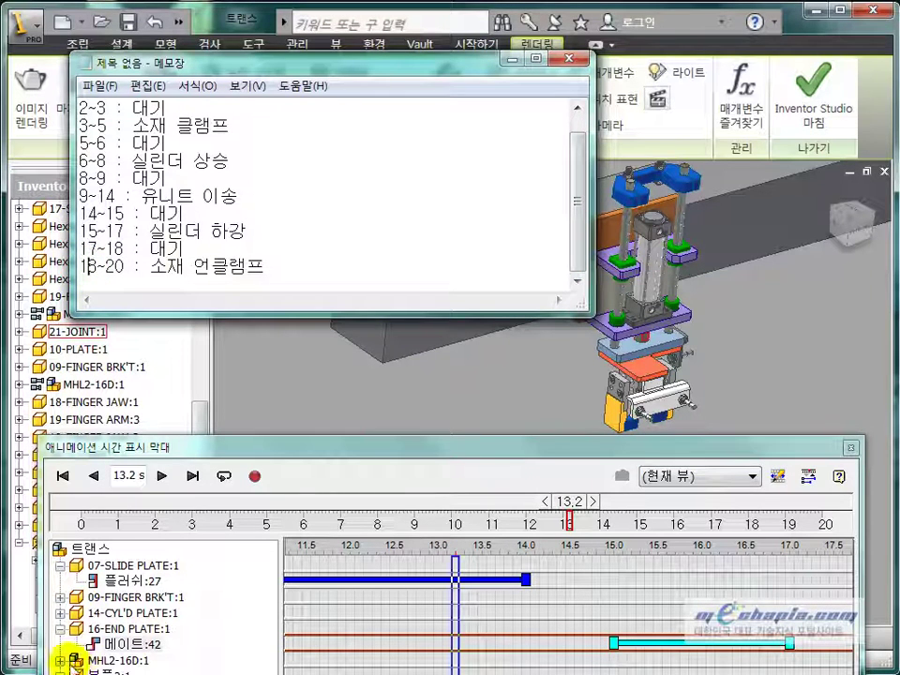
left_click(62, 661)
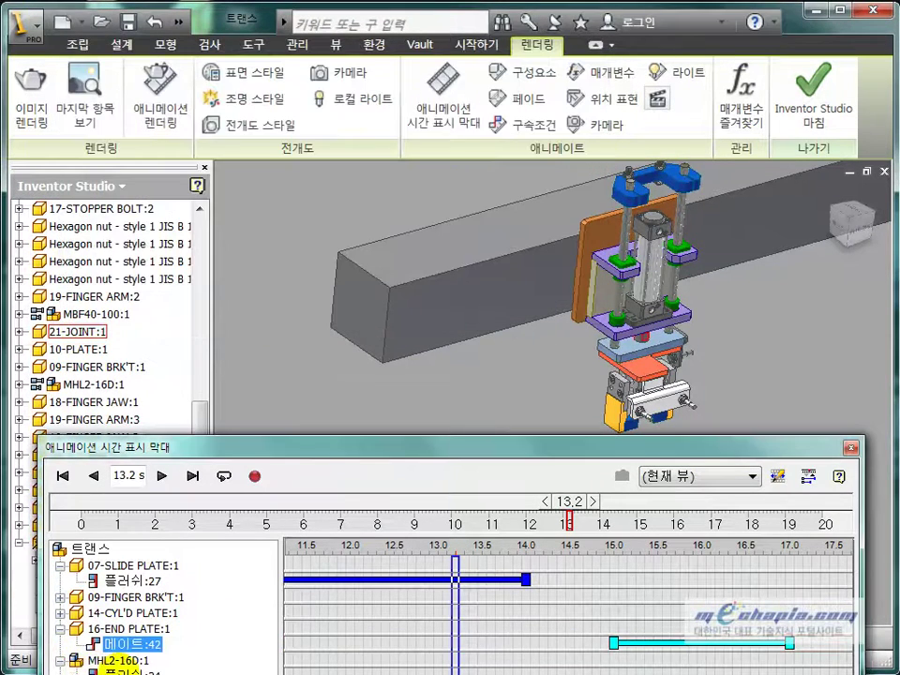
left_click(118, 672)
scroll(567, 610, "left", 10)
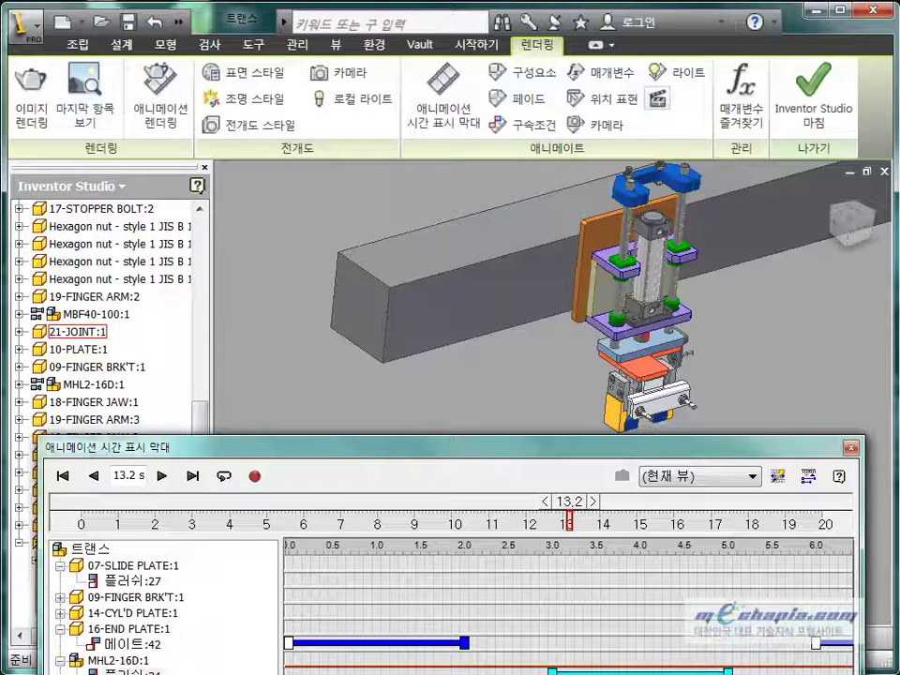
scroll(568, 609, "right", 6)
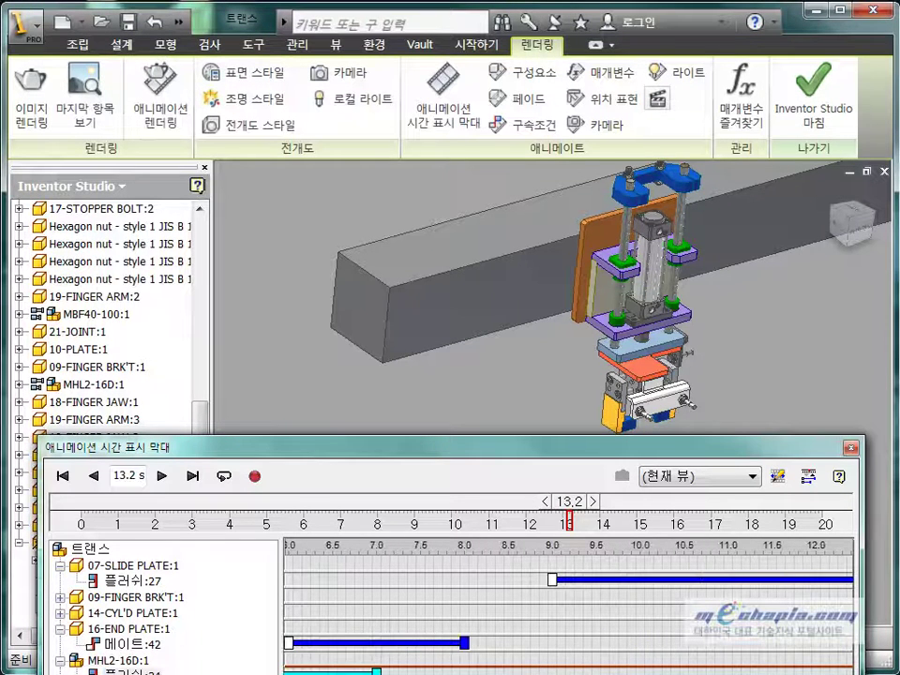
Move the mirrored MHL2-16D flush action to 18–20 s on the timeline.
left_click_drag(338, 672, 794, 672)
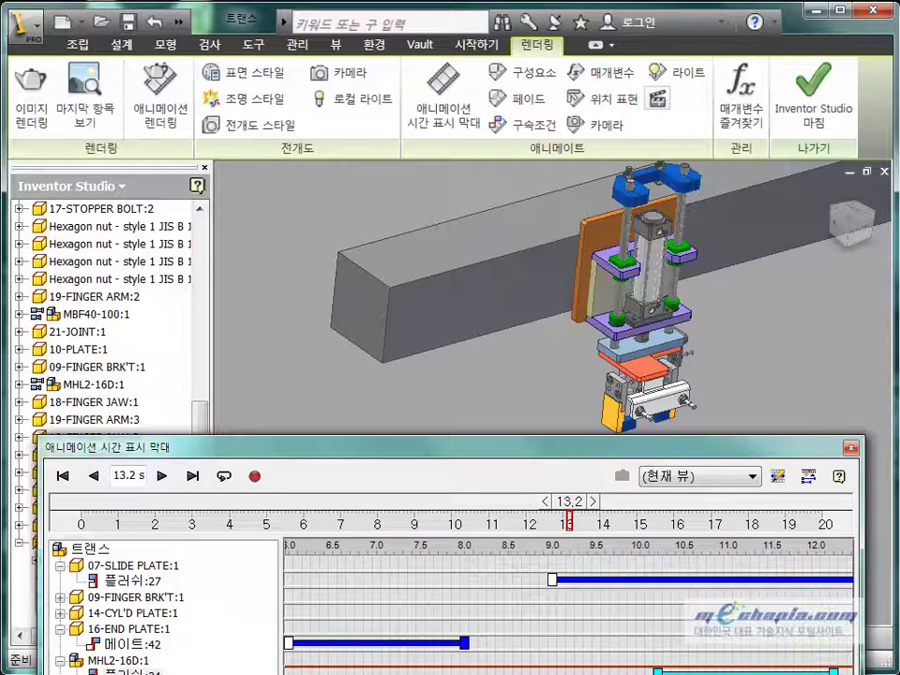
scroll(294, 658, "right", 6)
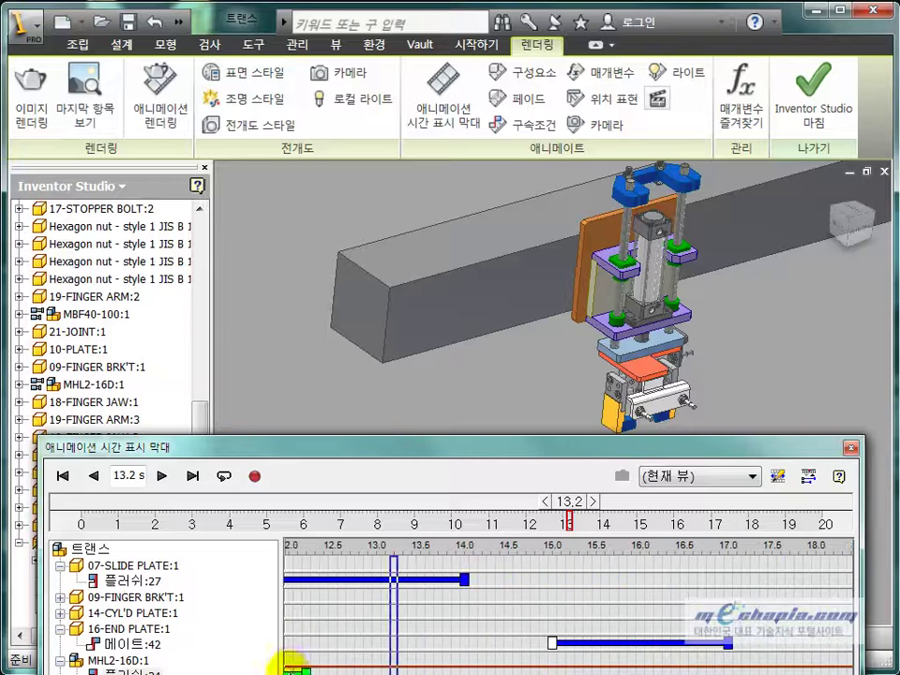
left_click(289, 669)
scroll(571, 609, "right", 2)
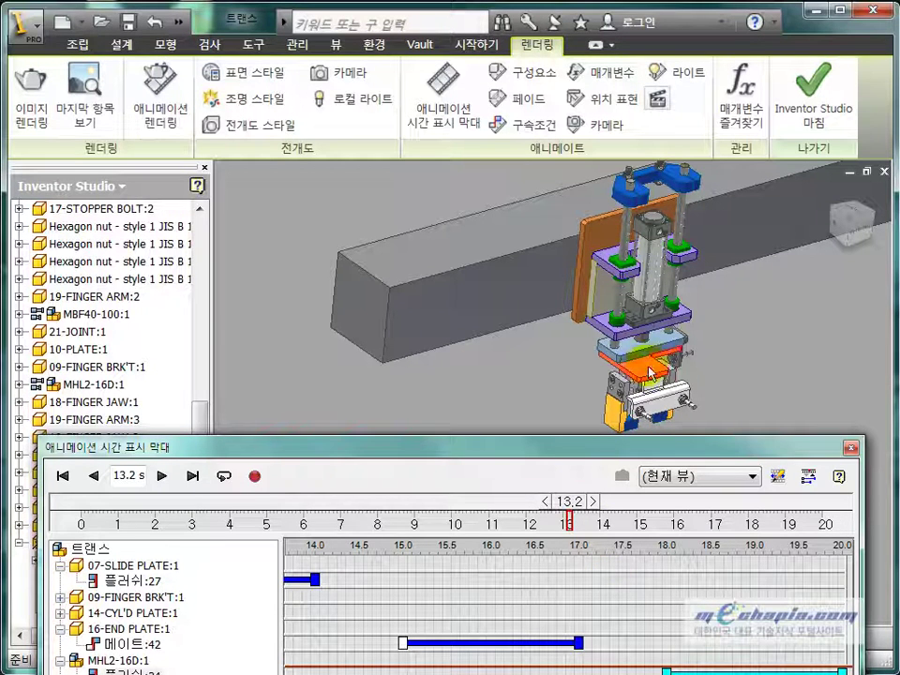
Compare the animation timeline with the Notepad schedule from the first movement through the 18–20 s unclamping.
left_click_drag(614, 452, 653, 504)
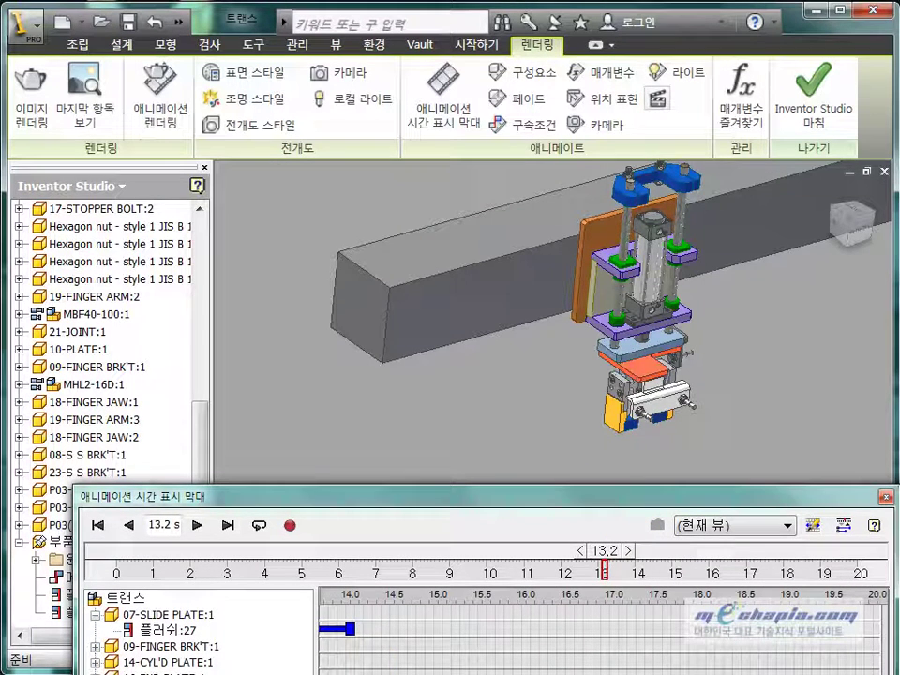
scroll(602, 635, "left", 10)
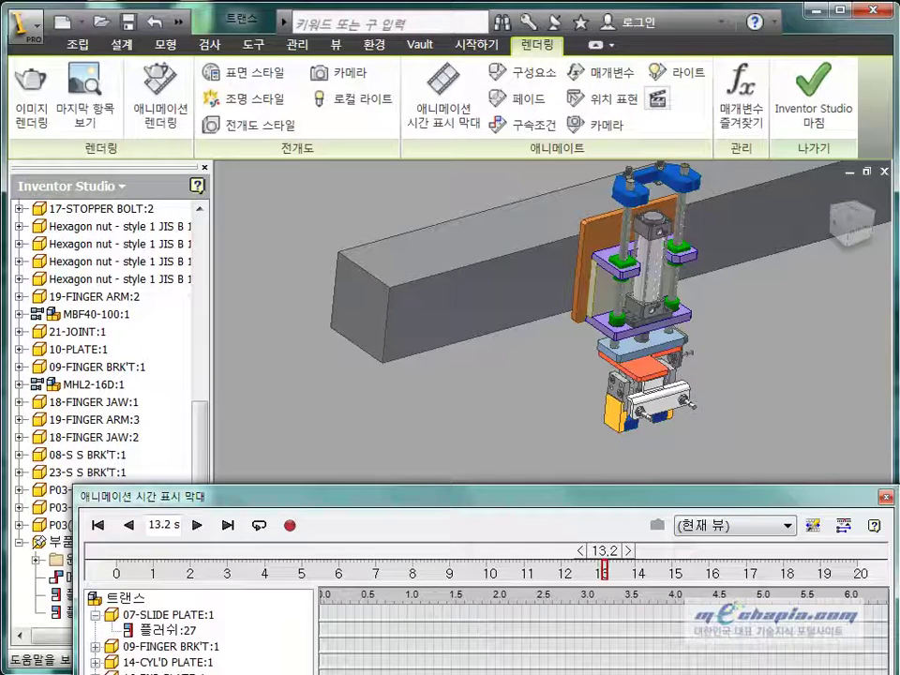
key("alt+Tab")
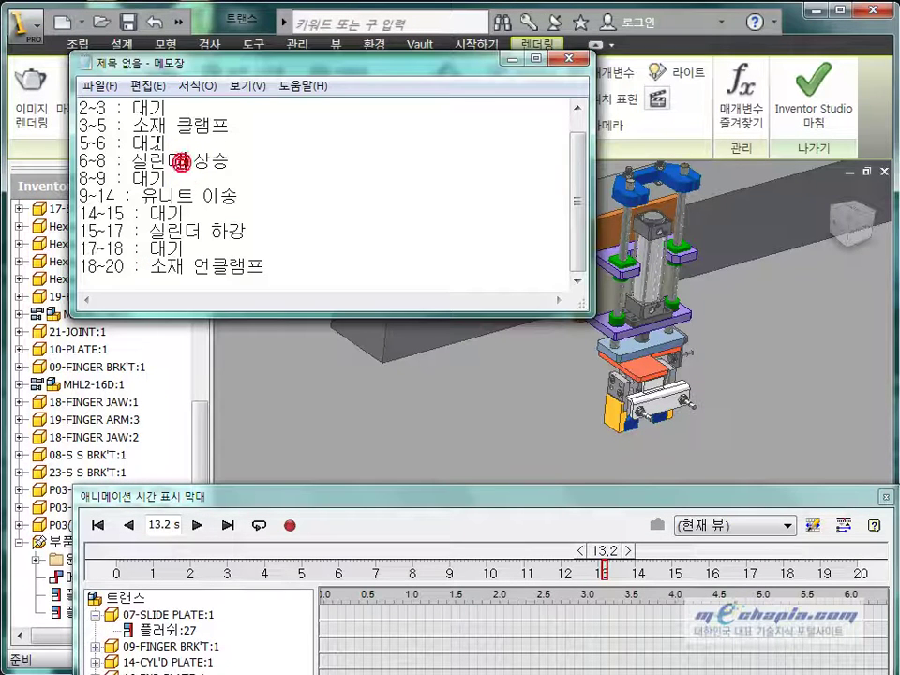
left_click(515, 498)
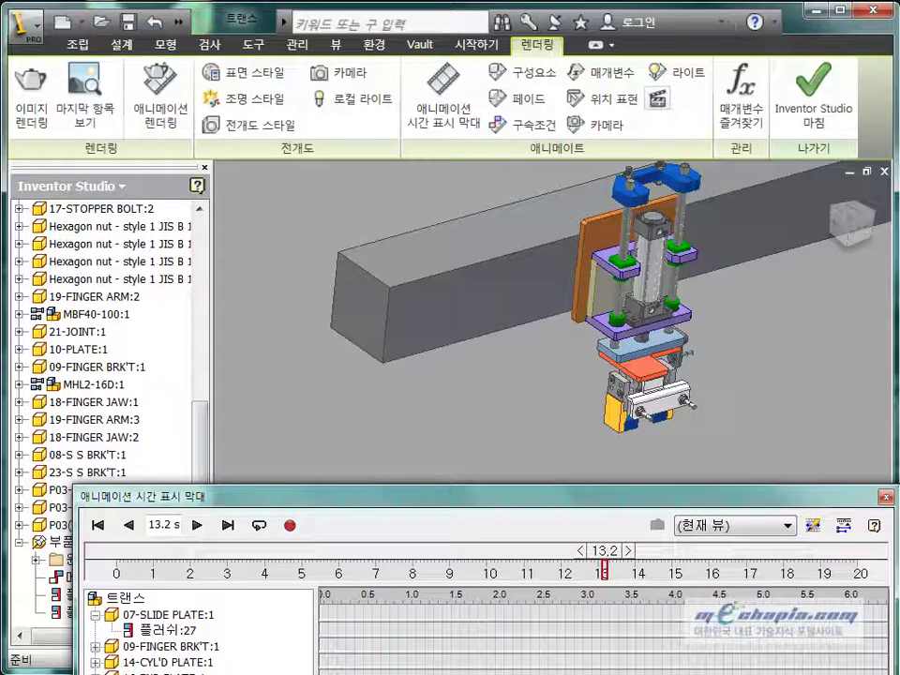
scroll(600, 637, "right", 10)
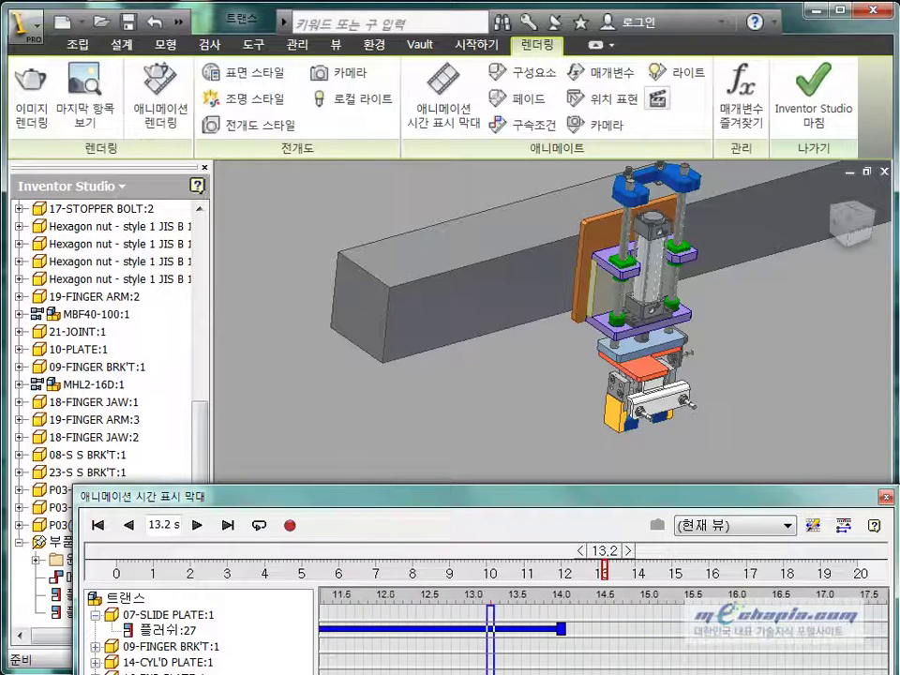
scroll(600, 637, "right", 1)
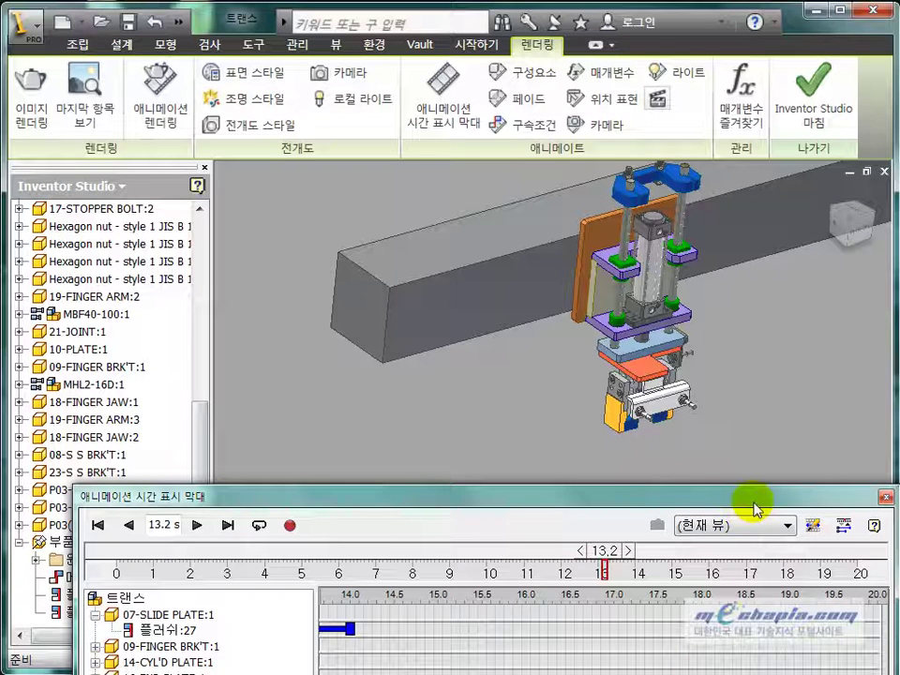
Rewind the animation to 0 s, frame the transfer unit in an angled view, and play the full sequence to 20 s.
left_click(100, 526)
left_click(452, 538)
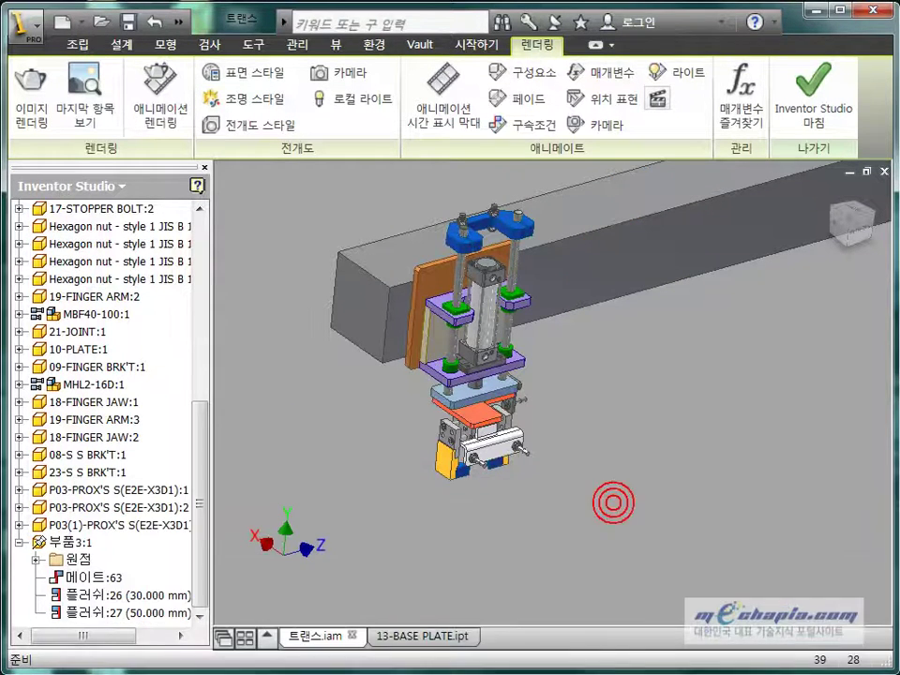
left_click(847, 222)
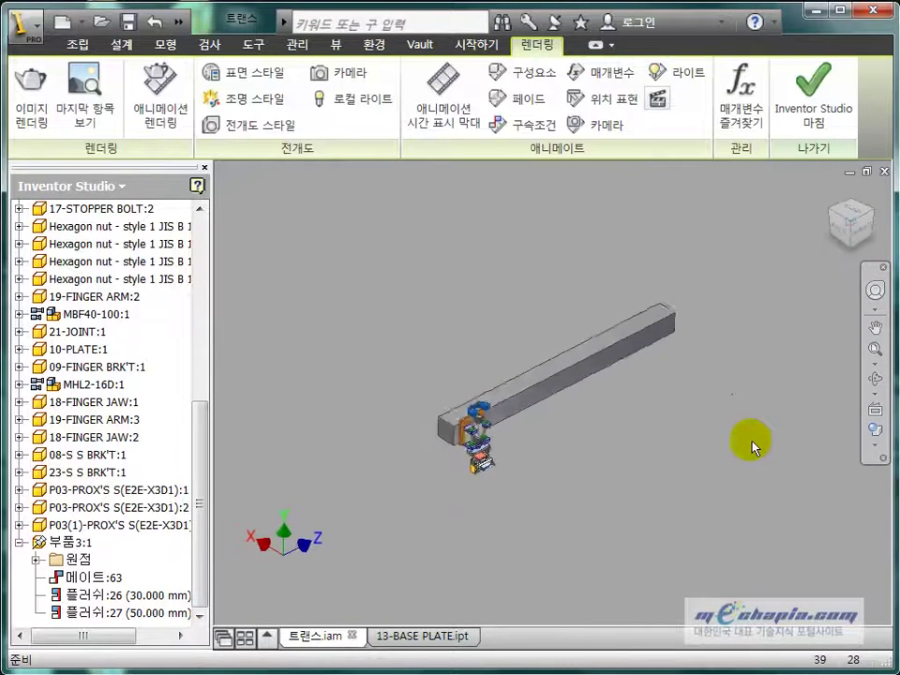
scroll(556, 469, "up", 6)
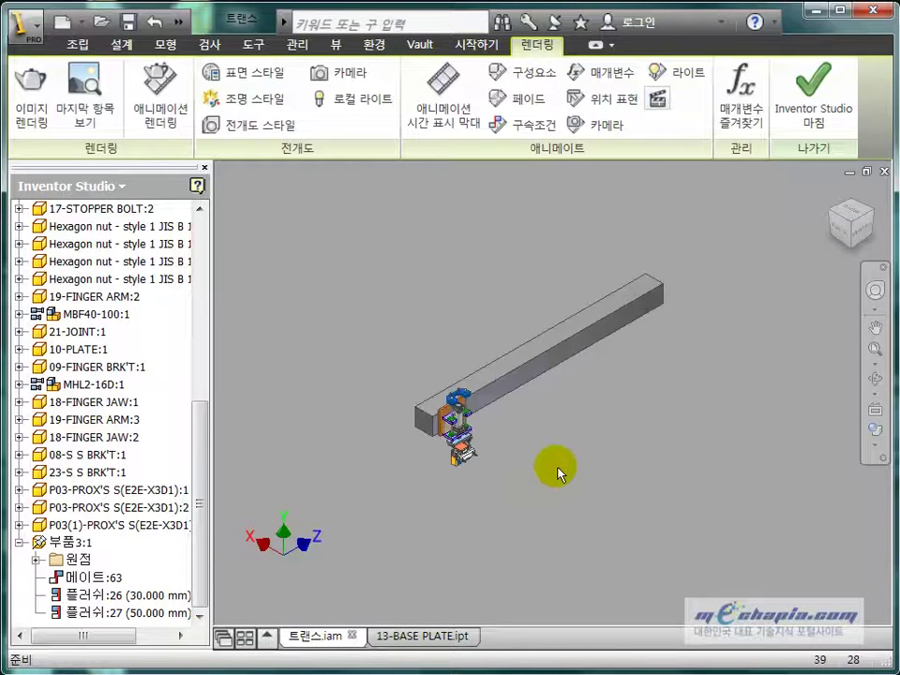
middle_click_drag(466, 527, 524, 477)
middle_click_drag(663, 474, 453, 306, "shift")
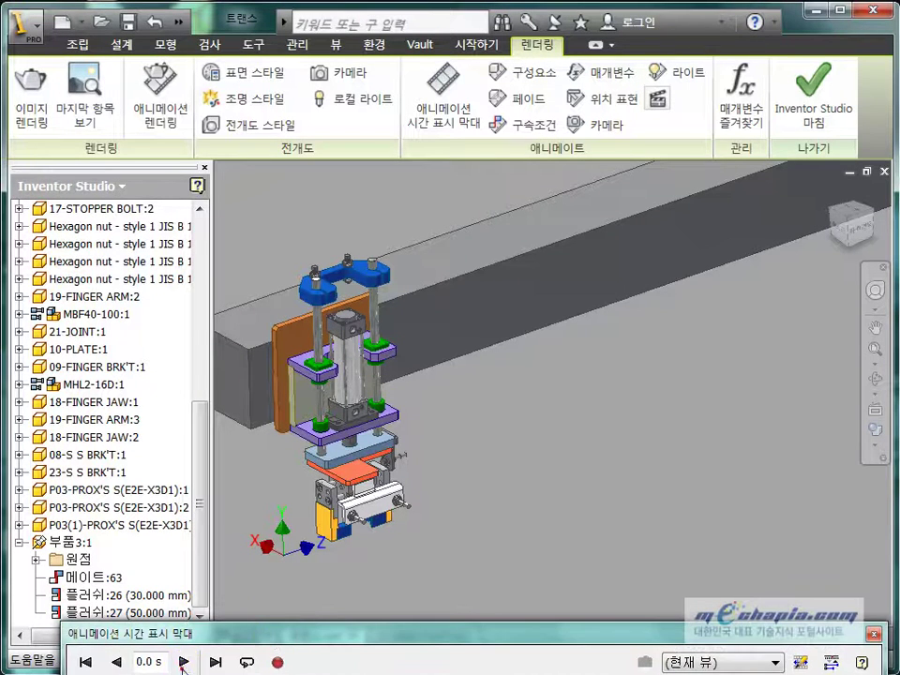
left_click(184, 662)
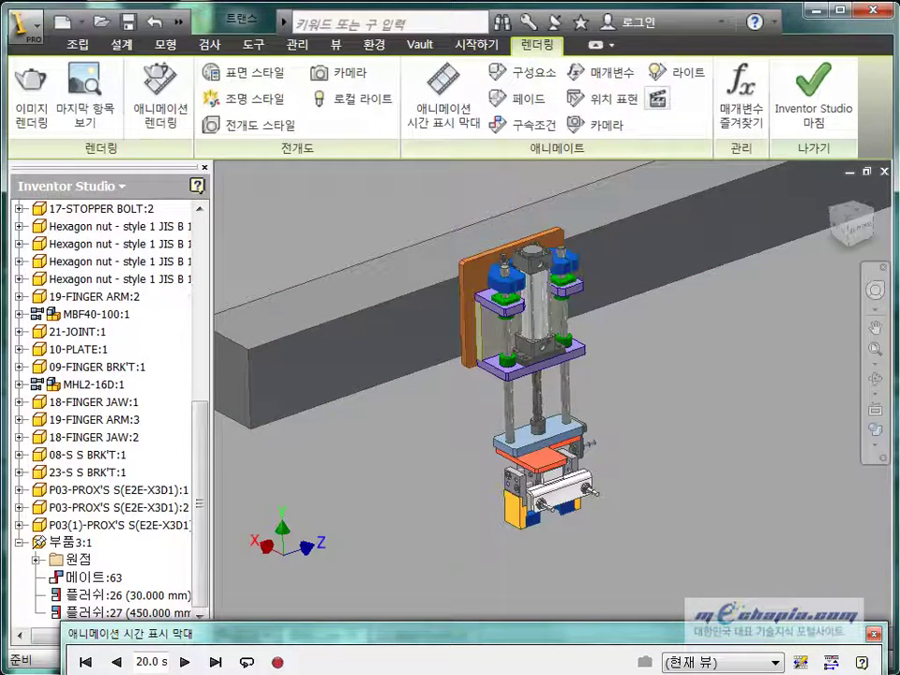
left_click_drag(433, 634, 425, 667)
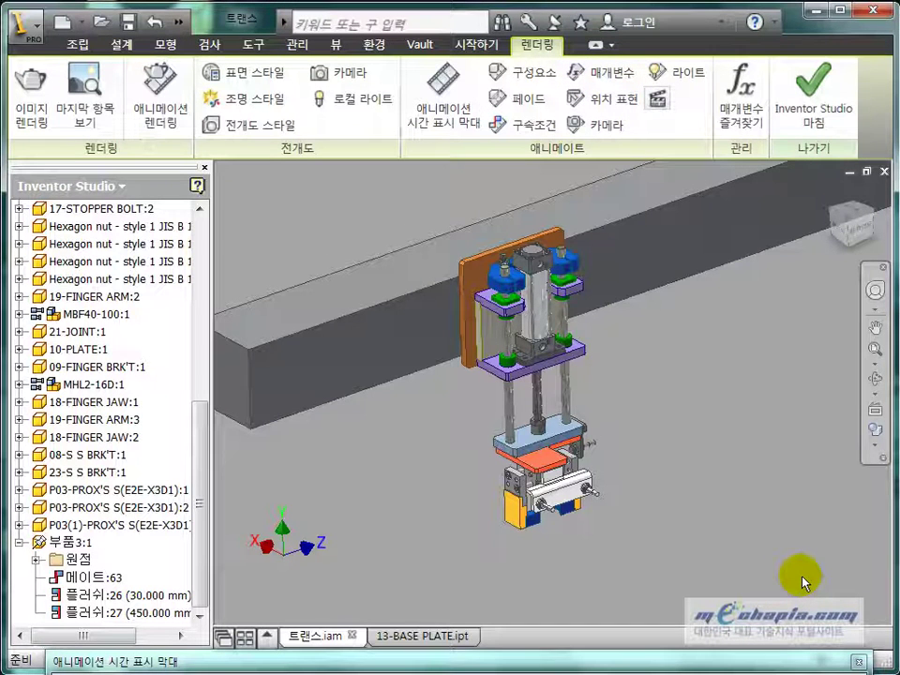
left_click_drag(709, 664, 750, 263)
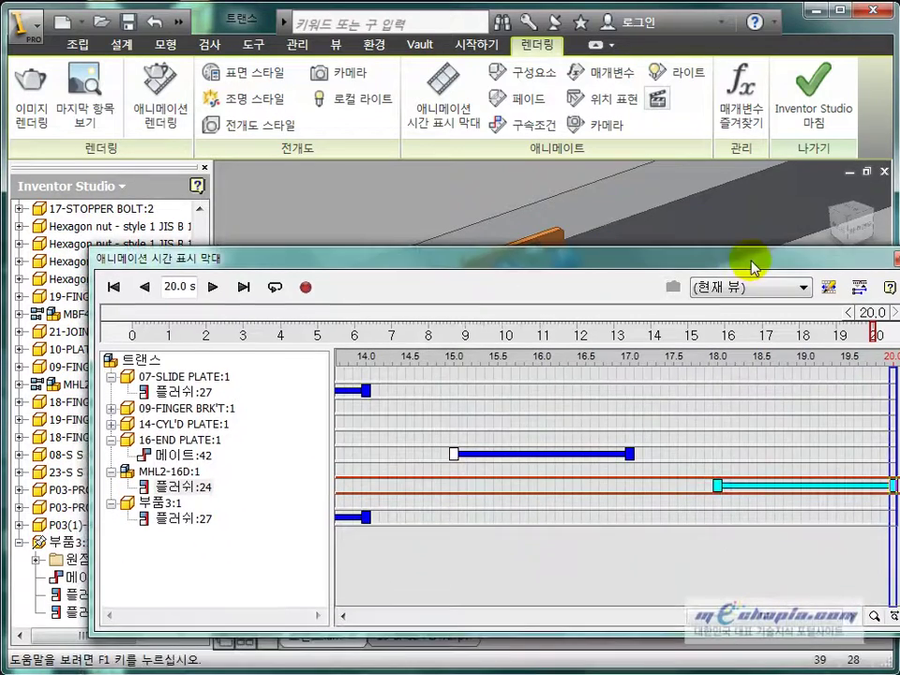
Open the animation rendering settings and review the lighting style, scene style, render type and output options.
left_click(305, 291)
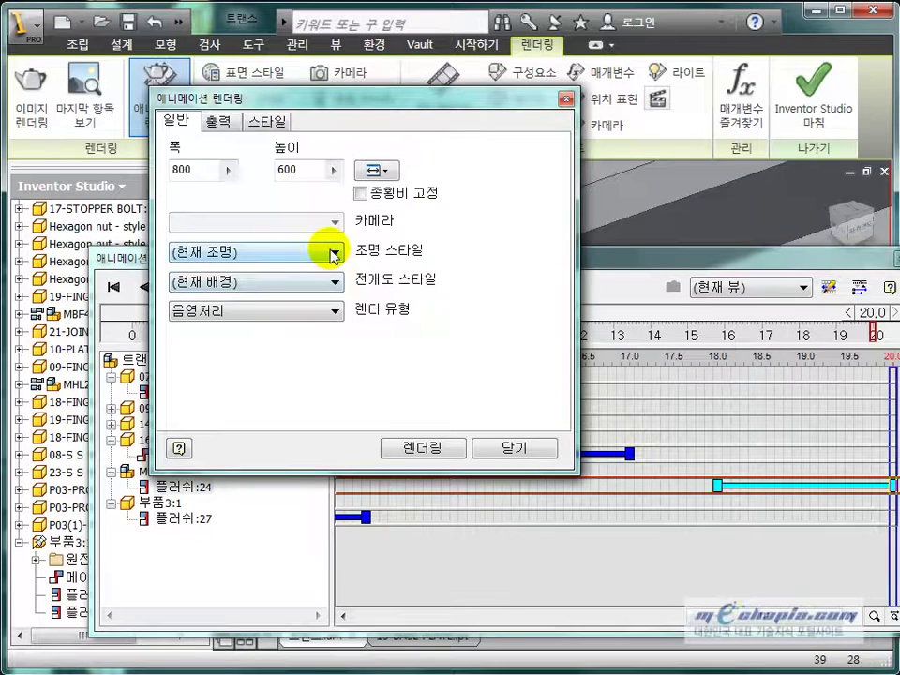
left_click(333, 254)
left_click(332, 252)
left_click(333, 281)
left_click(327, 279)
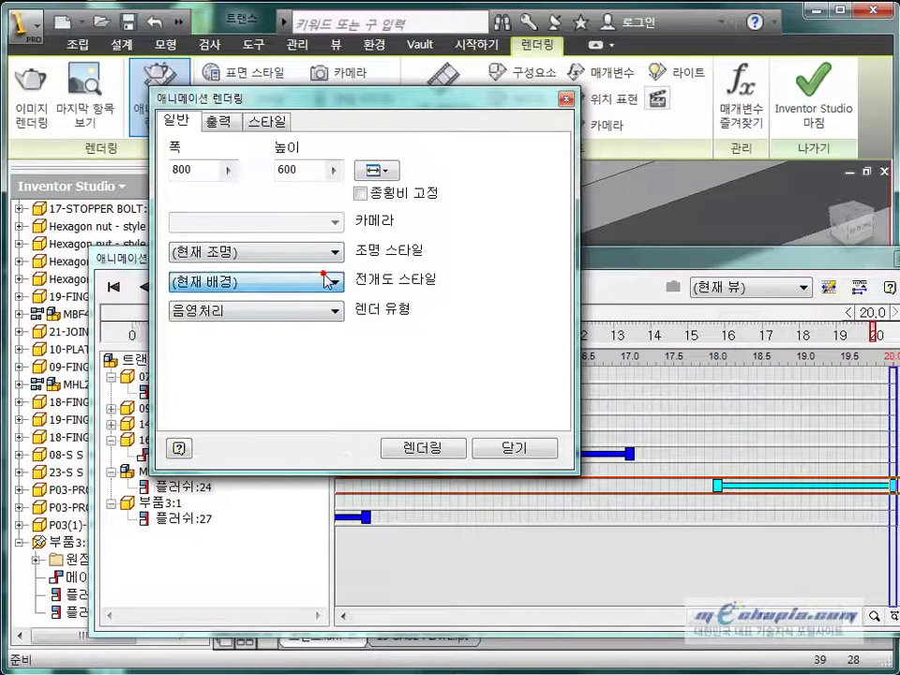
left_click(312, 310)
left_click(315, 310)
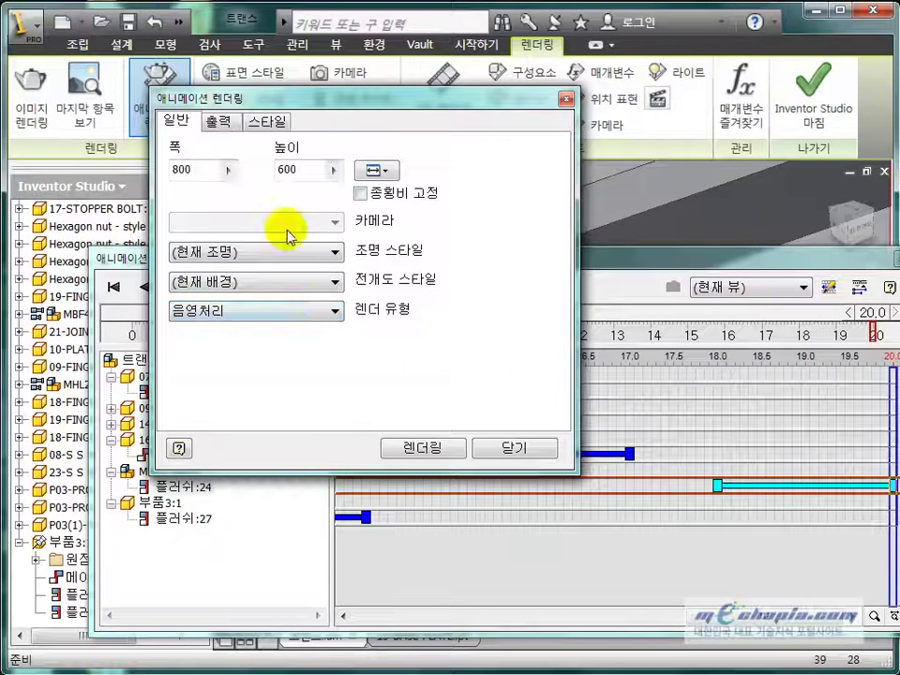
left_click(222, 119)
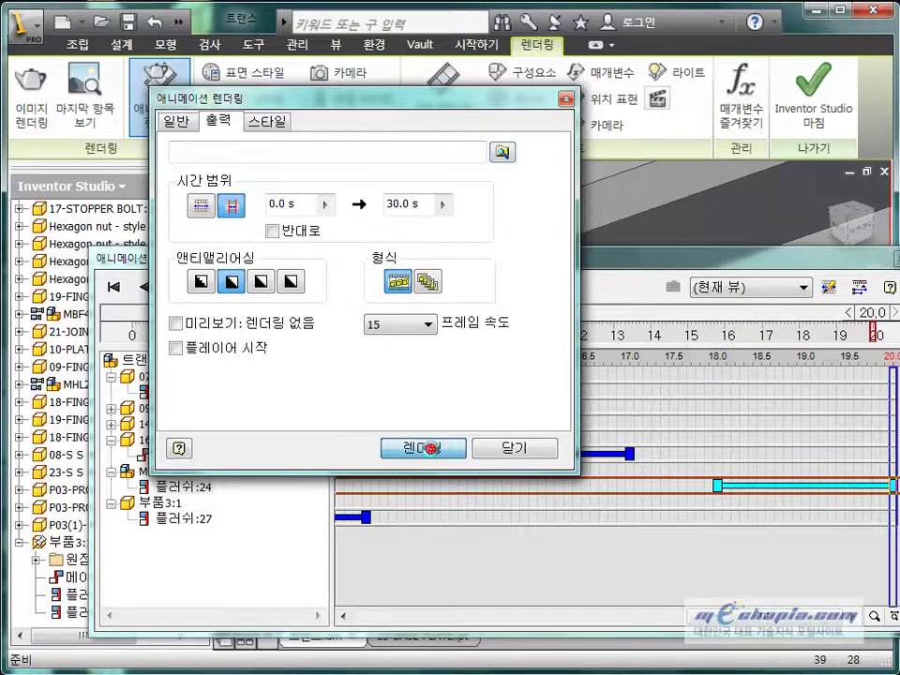
Choose an AVI video file named 비디오 in the Workspace folder as the output of the animation render.
left_click(456, 448)
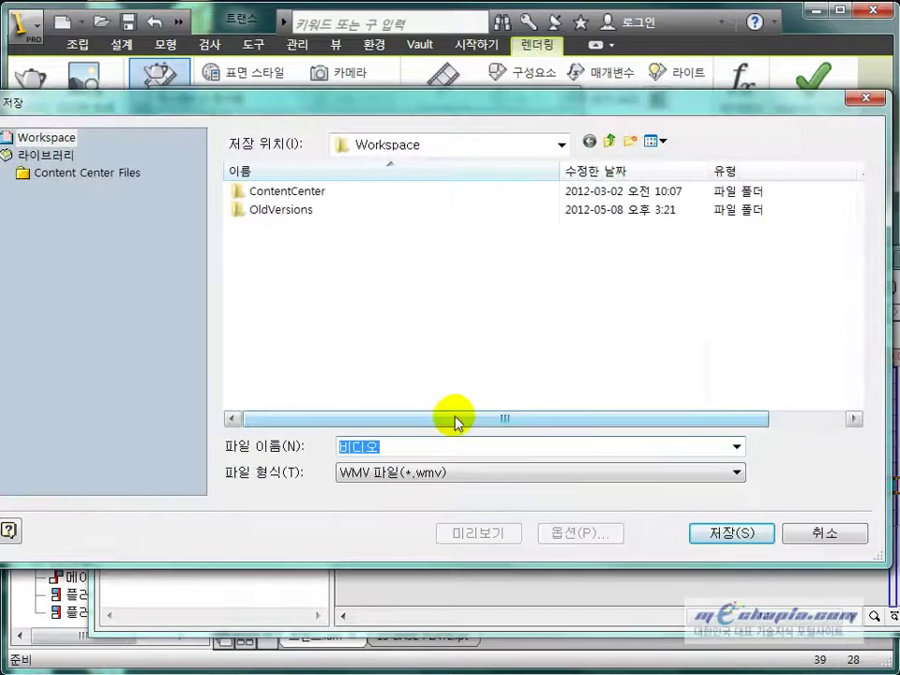
left_click(502, 474)
left_click(462, 502)
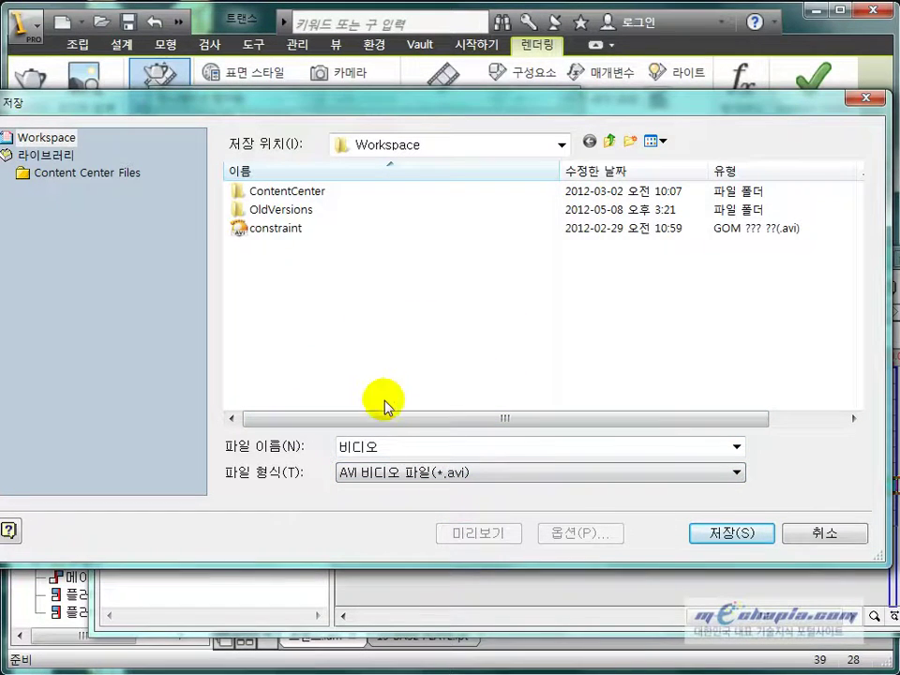
left_click(733, 532)
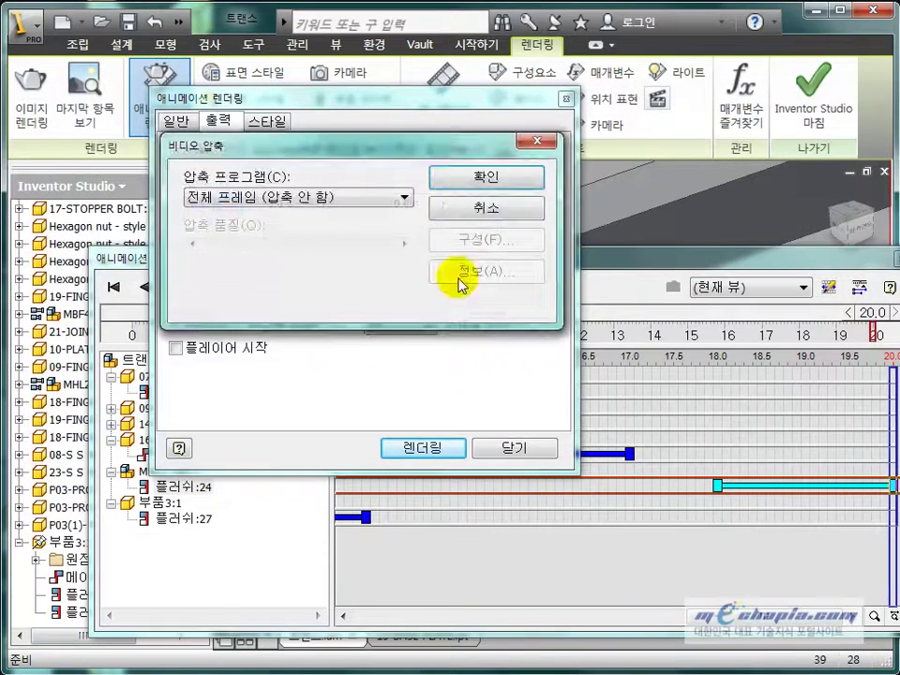
Set the video compression to Microsoft Video 1 at quality 100 and start rendering the animation.
left_click(397, 199)
left_click(341, 216)
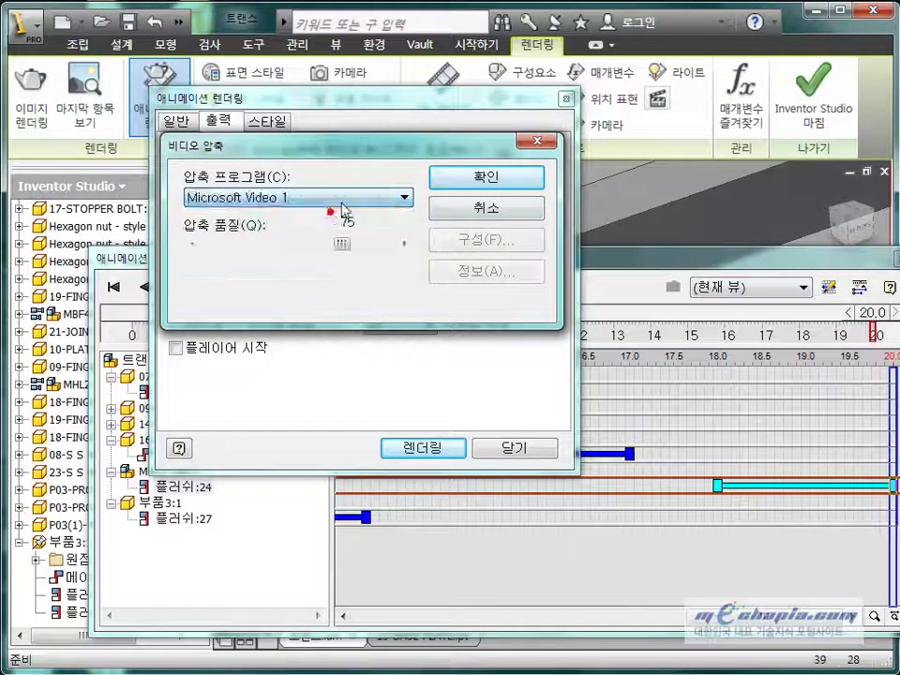
left_click_drag(343, 243, 394, 245)
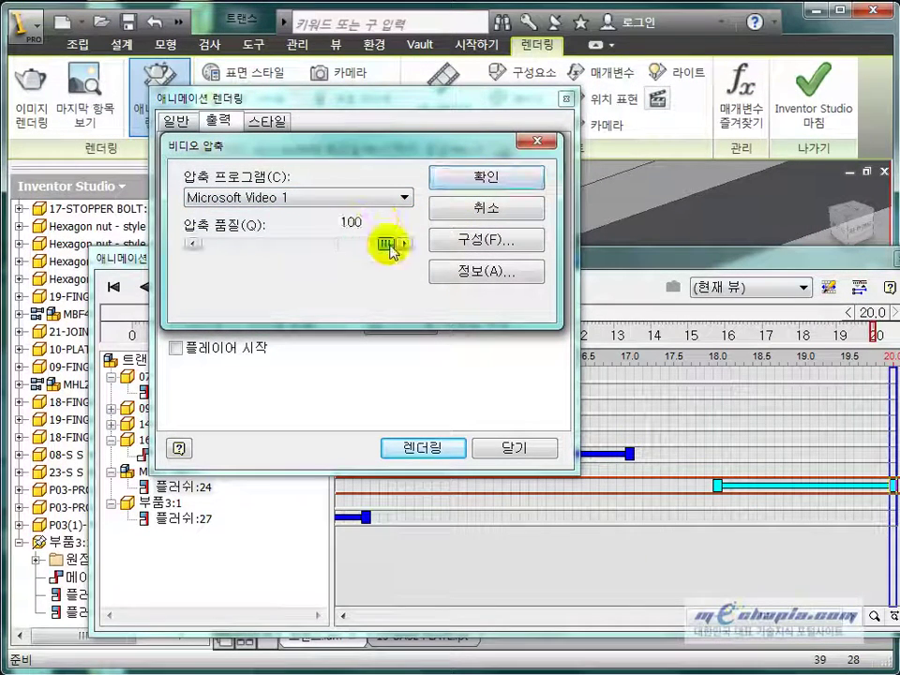
left_click(462, 184)
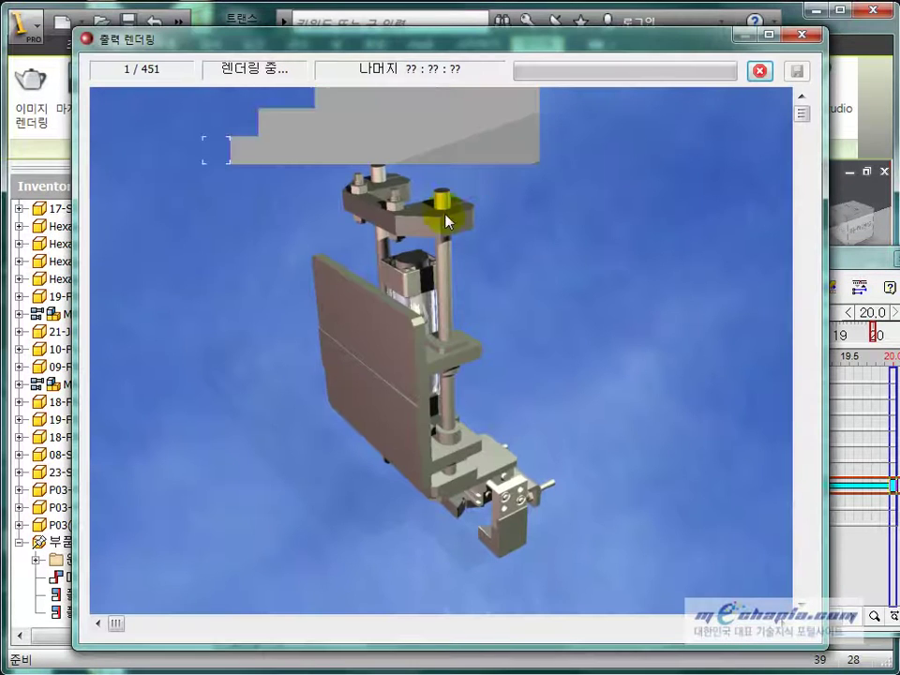